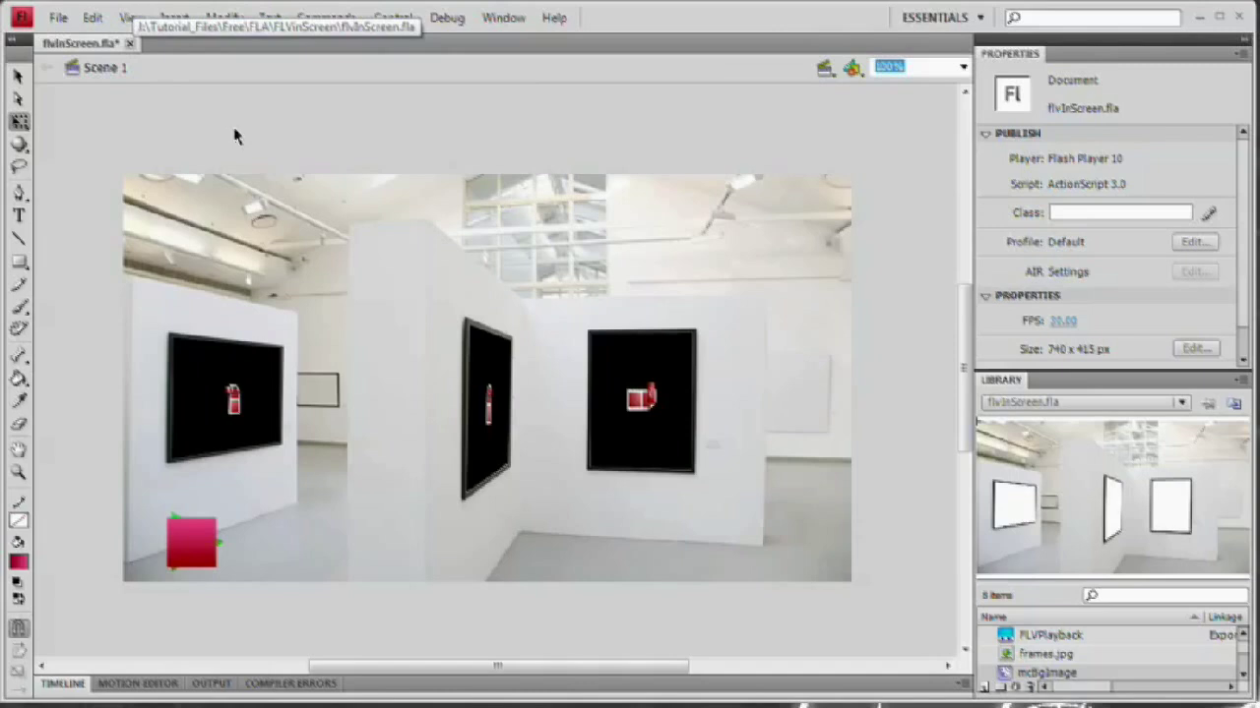
# Step: Test the flvInScreen.fla movie, stop and restart its wall videos with the toggle control, and close the preview
pyautogui.scroll(-3, 241, 147)
pyautogui.hotkey('ctrl', 'Return')
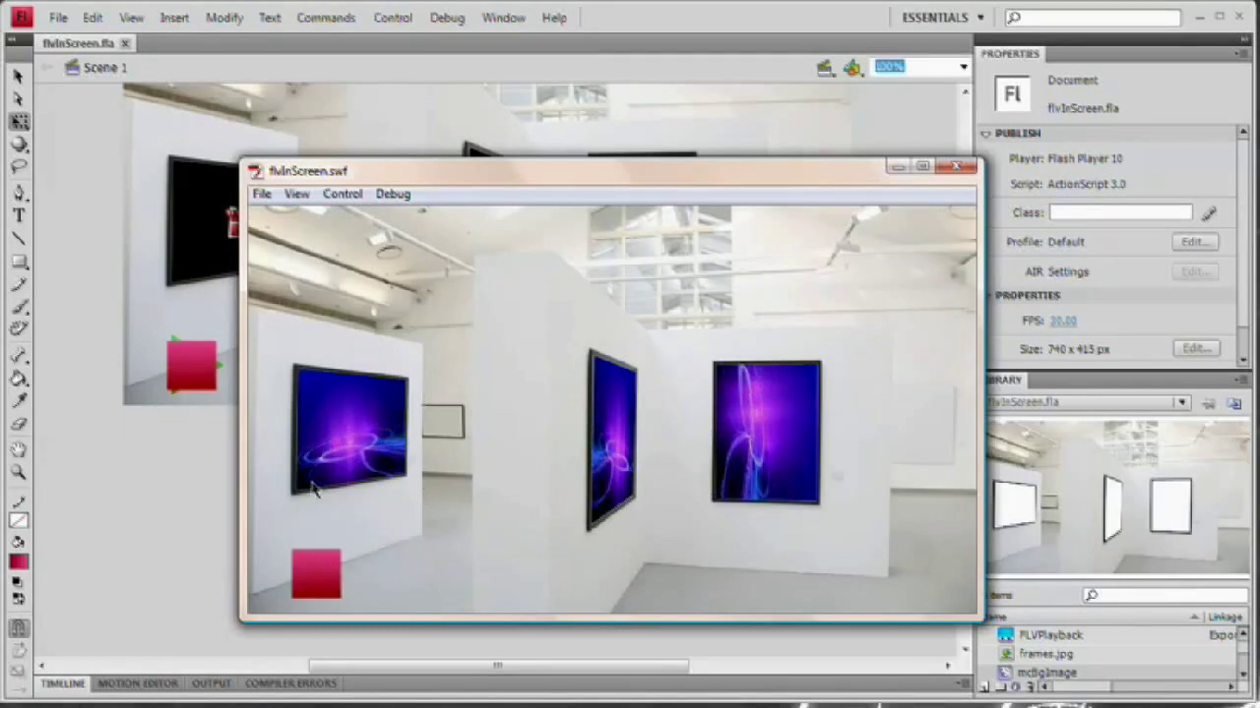
pyautogui.click(316, 578)
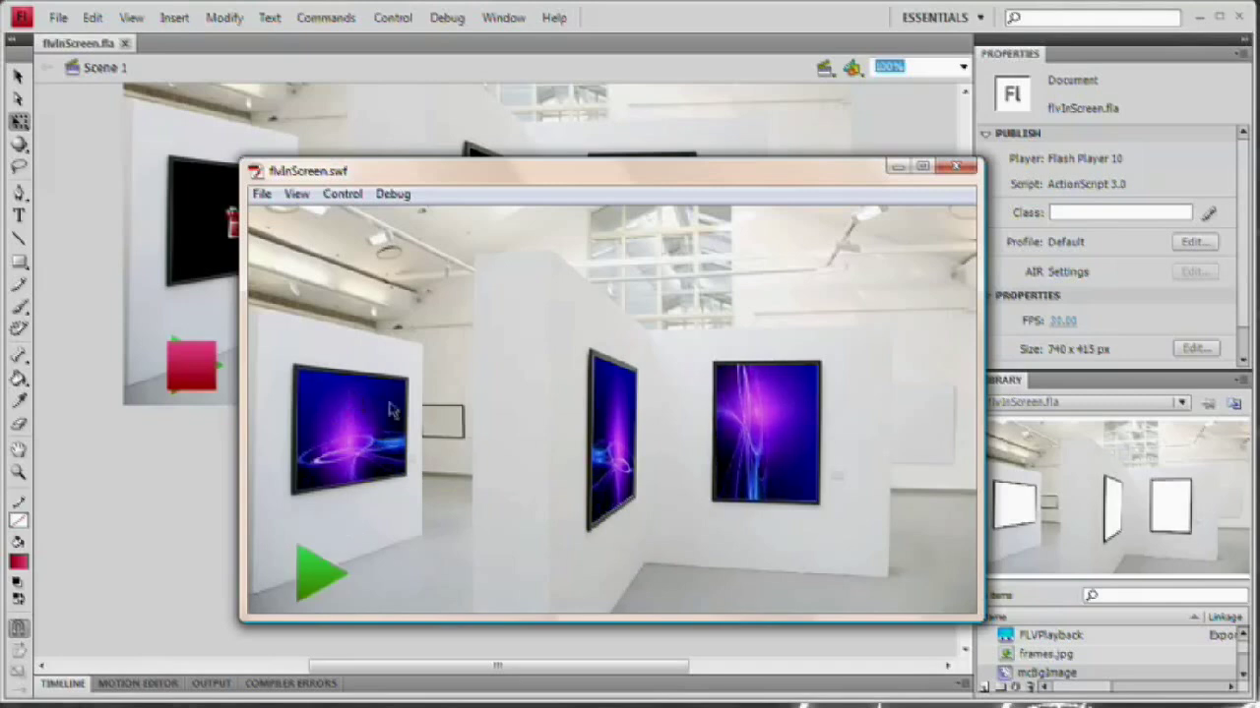
pyautogui.click(323, 575)
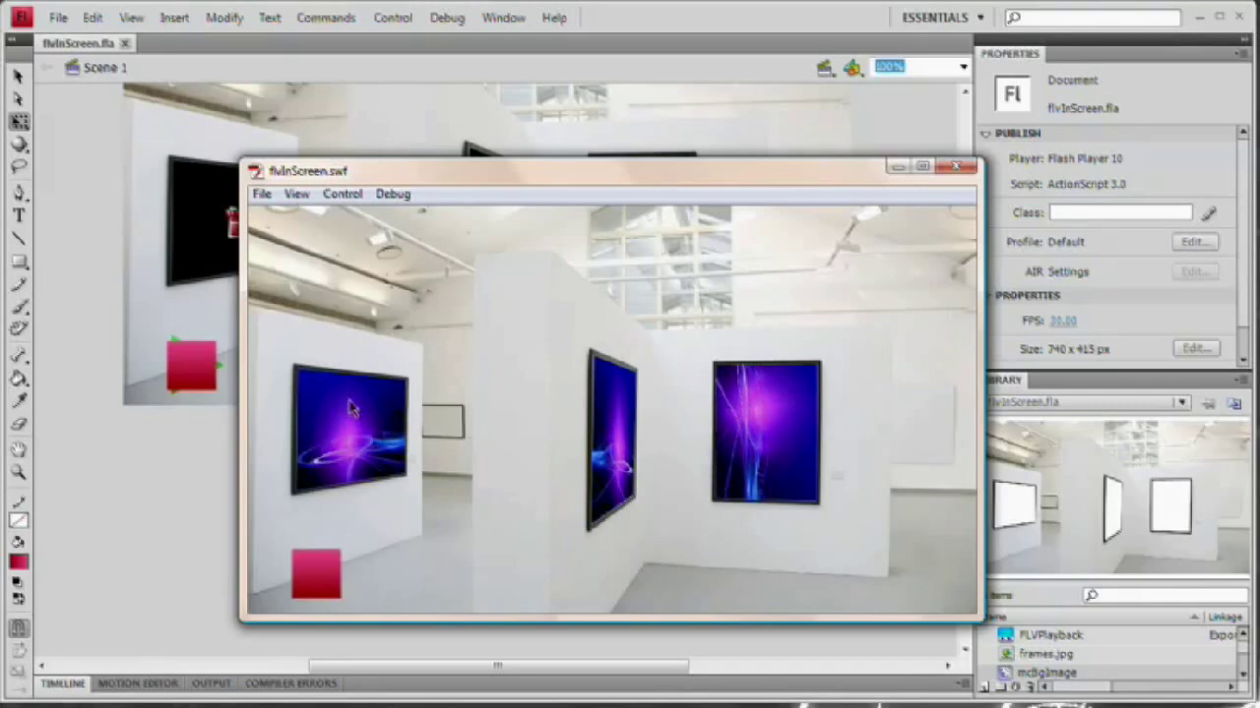
pyautogui.click(972, 167)
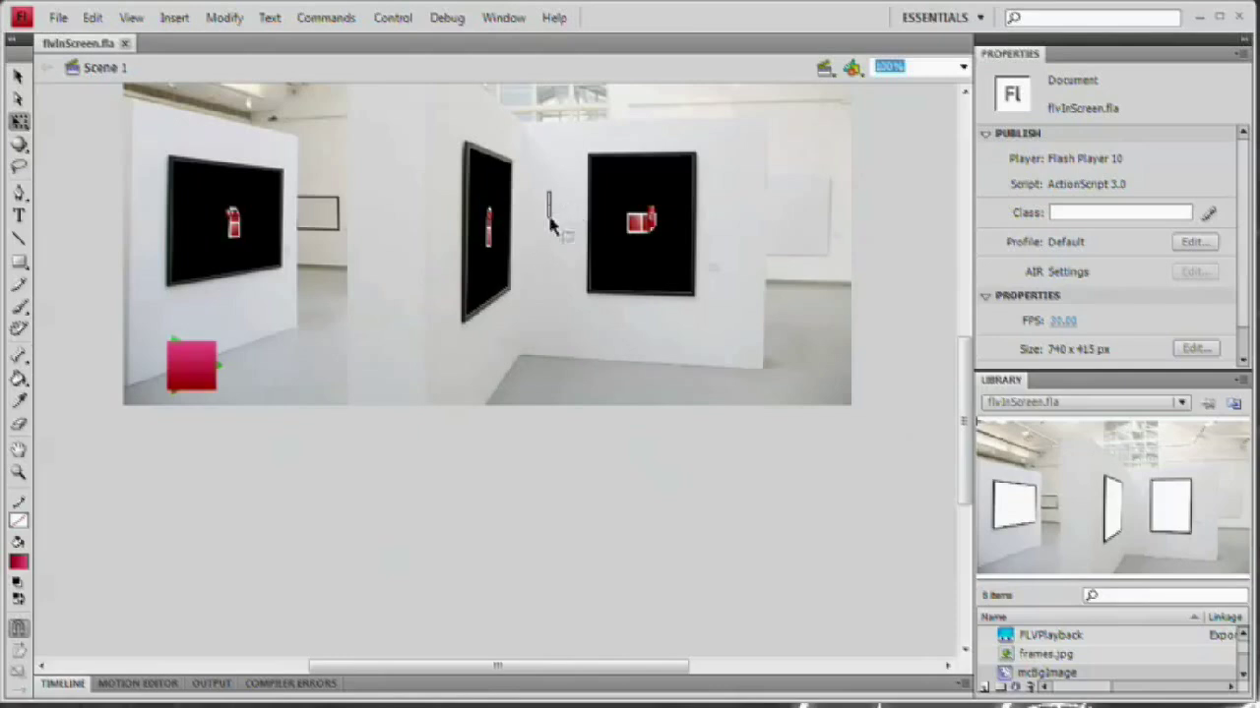
pyautogui.scroll(3, 534, 417)
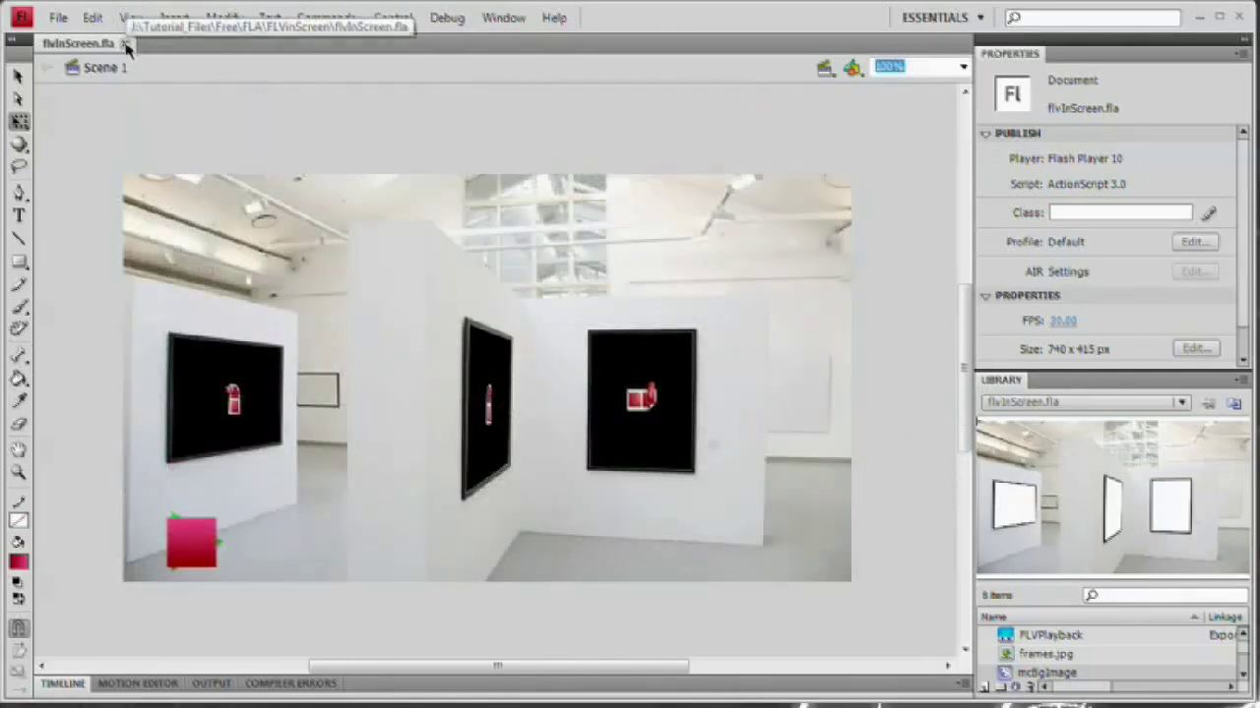
# Step: Close flvInScreen.fla and create a new Flash File (ActionScript 3.0) document
pyautogui.click(127, 45)
pyautogui.click(58, 17)
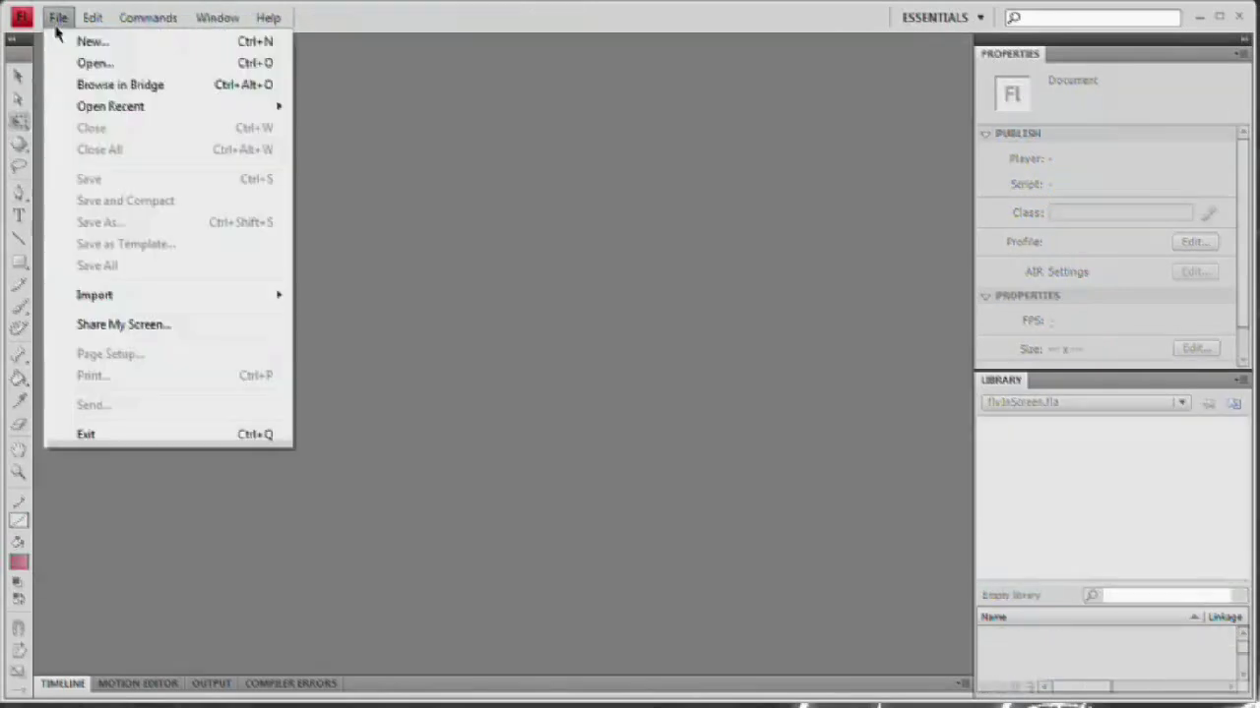
pyautogui.click(95, 41)
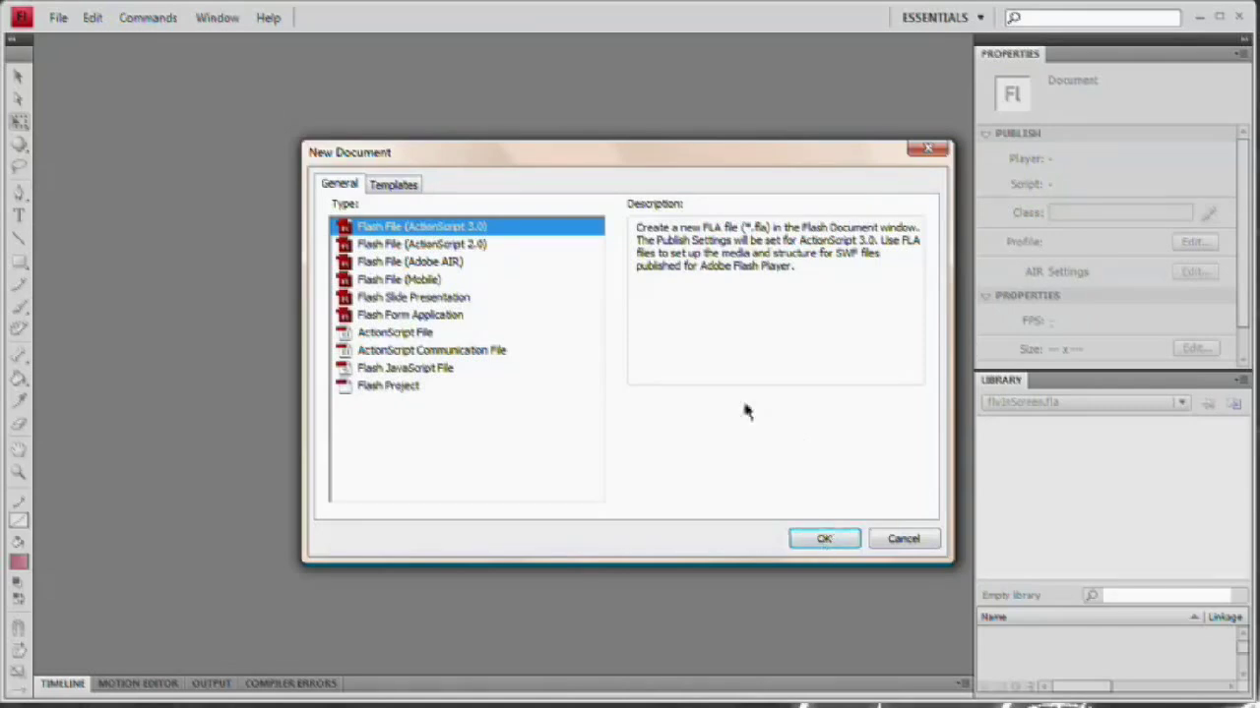
pyautogui.click(825, 540)
pyautogui.click(824, 542)
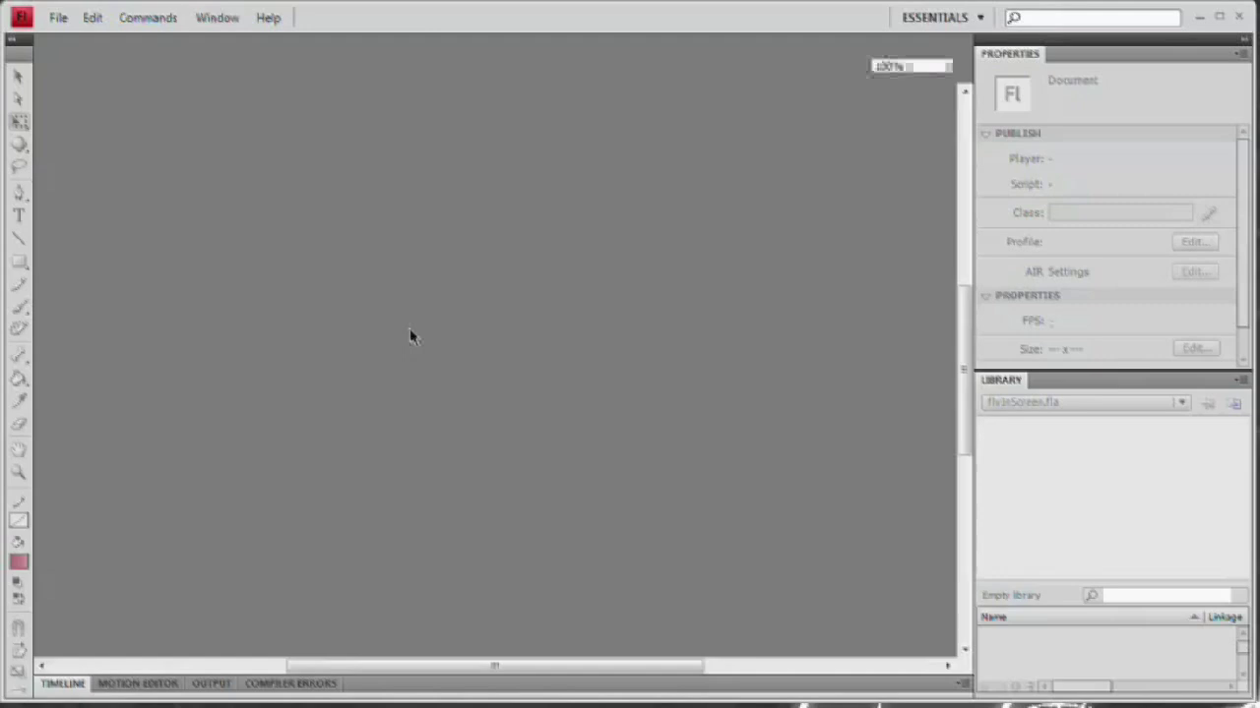
# Step: Set the document dimensions to 740 px wide and 415 px high
pyautogui.click(1194, 349)
pyautogui.moveTo(877, 483); pyautogui.dragTo(584, 309)
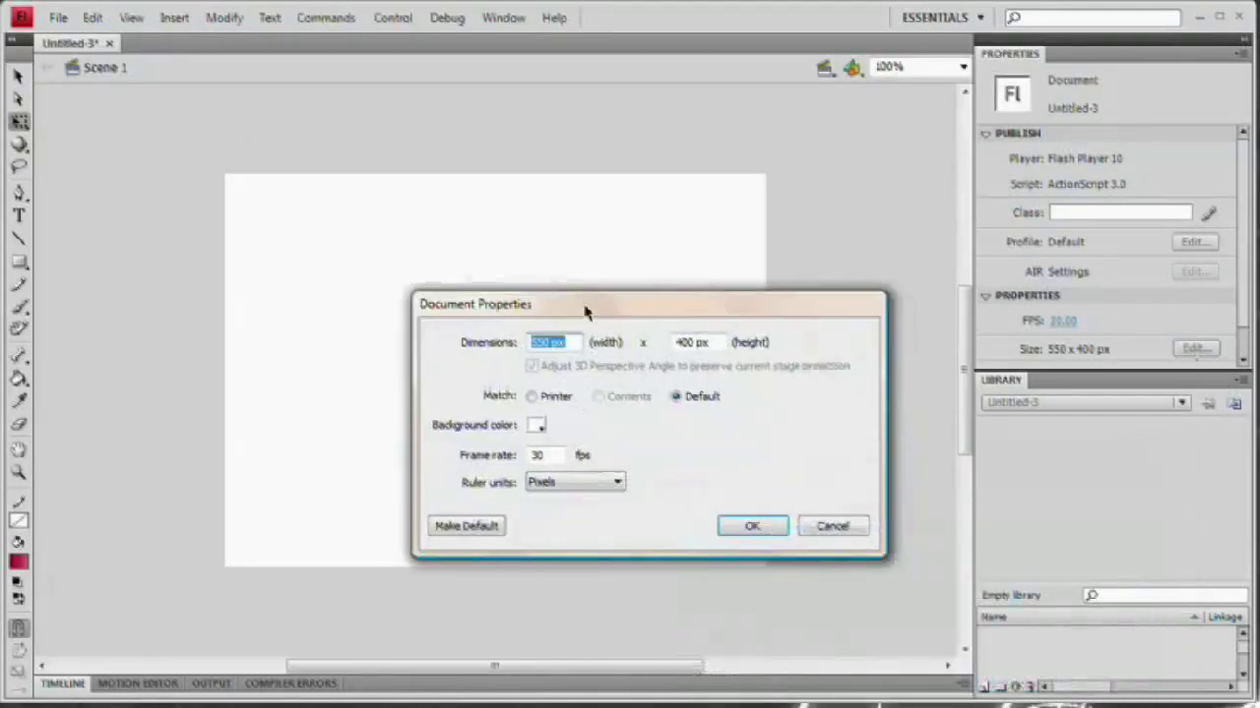
pyautogui.write('740')
pyautogui.press('Tab')
pyautogui.write('41')
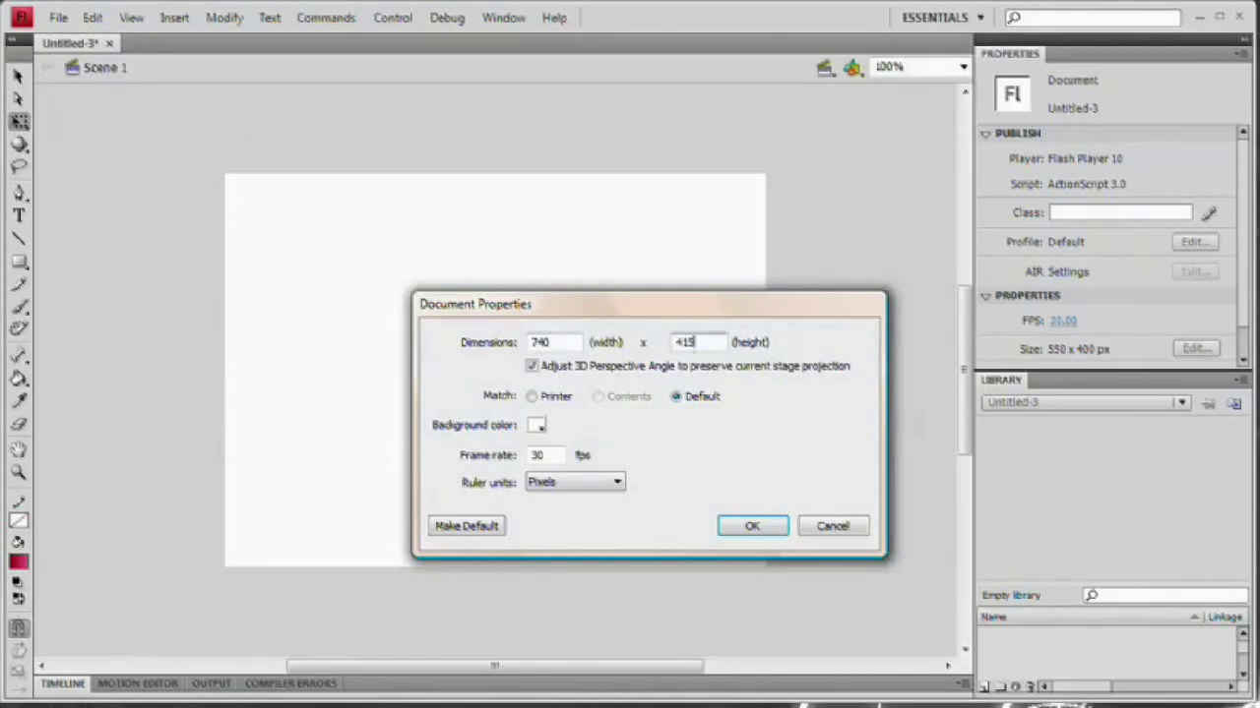
pyautogui.click(752, 526)
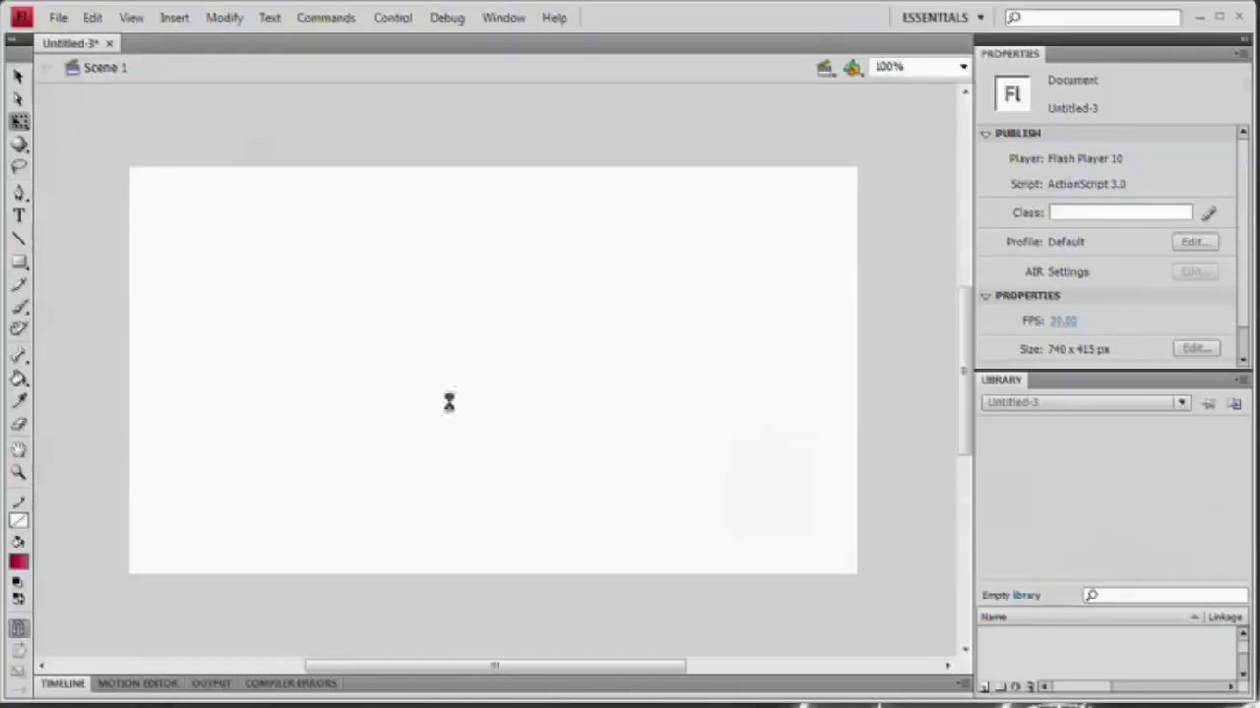
# Step: Place the stands.png gallery image on the stage and convert it to a movie clip symbol named mcImage
pyautogui.moveTo(448, 395); pyautogui.dragTo(303, 300)
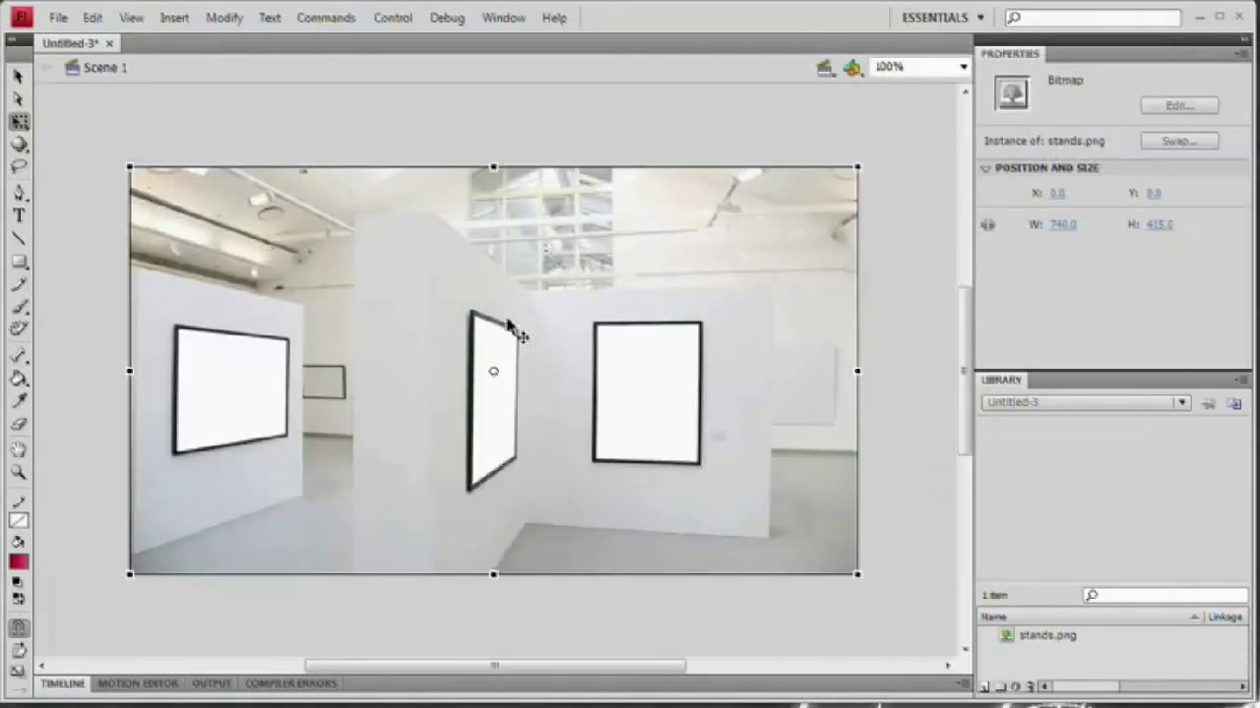
pyautogui.click(224, 18)
pyautogui.click(265, 79)
pyautogui.moveTo(898, 337); pyautogui.dragTo(594, 148)
pyautogui.write('mc')
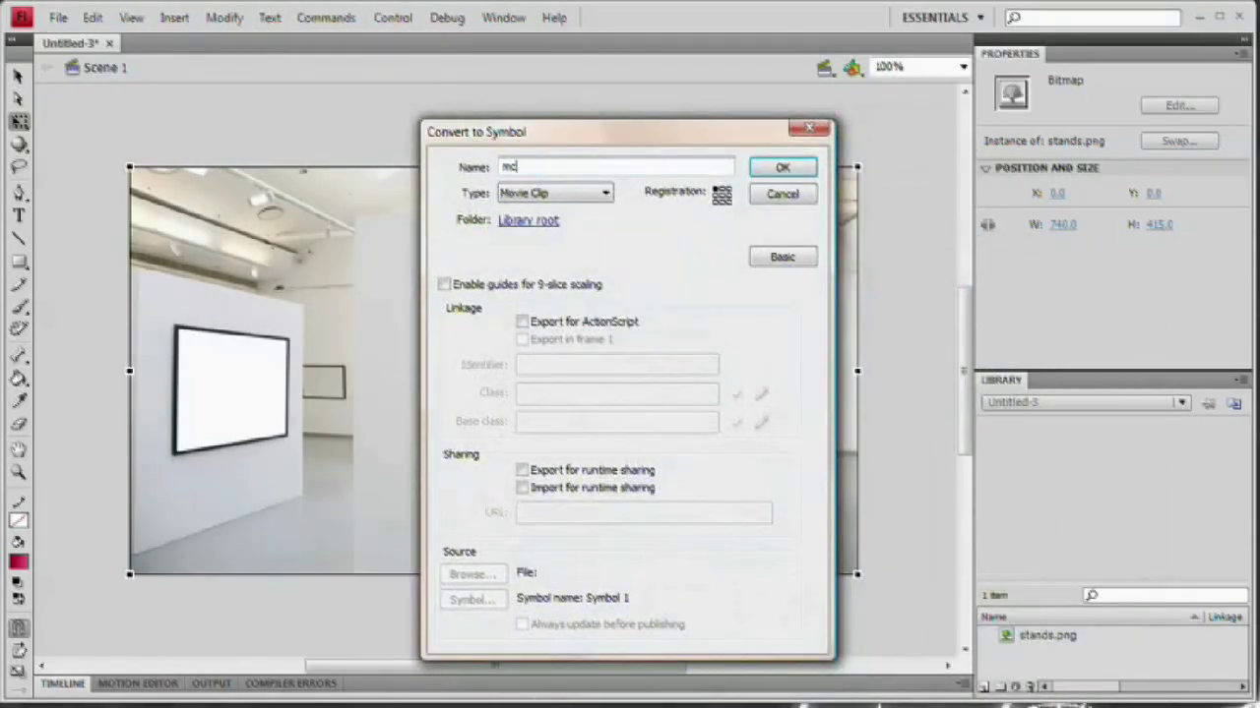
pyautogui.write('Image')
pyautogui.press('Return')
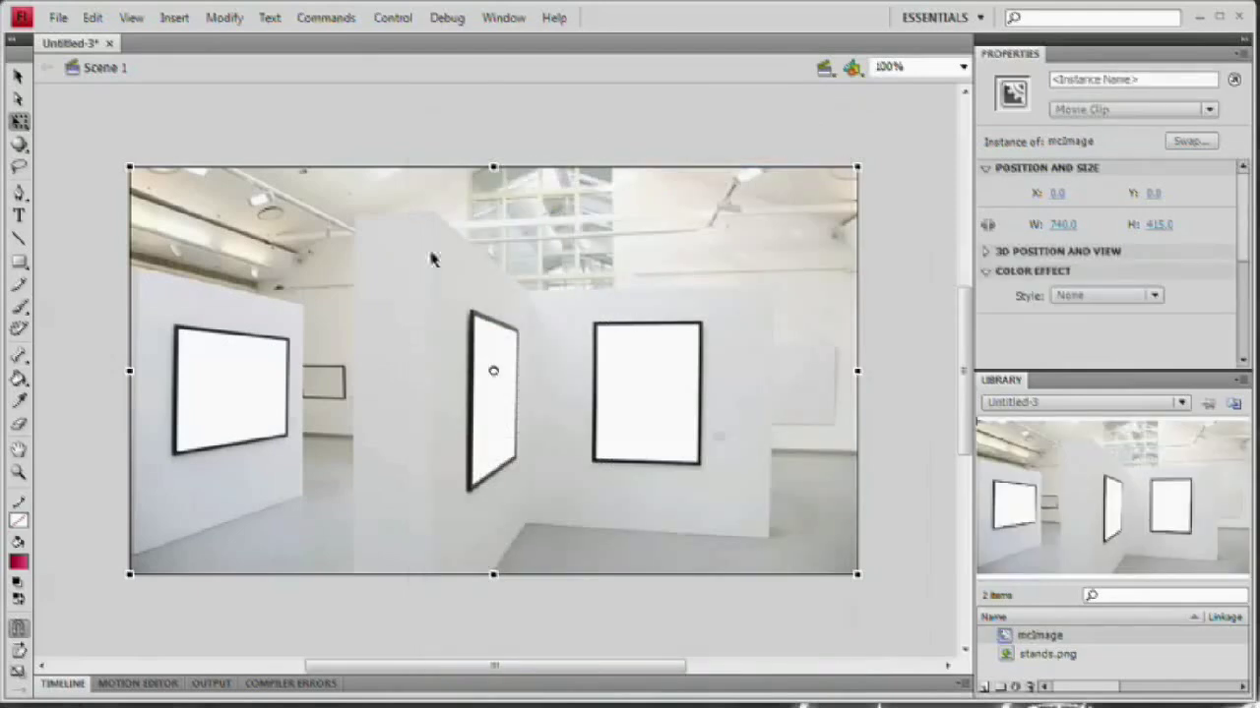
# Step: Expand the timeline and rename the gallery picture's layer to Image
pyautogui.click(83, 686)
pyautogui.moveTo(369, 386); pyautogui.dragTo(56, 553)
pyautogui.doubleClick(94, 531)
pyautogui.write('Image')
pyautogui.press('Return')
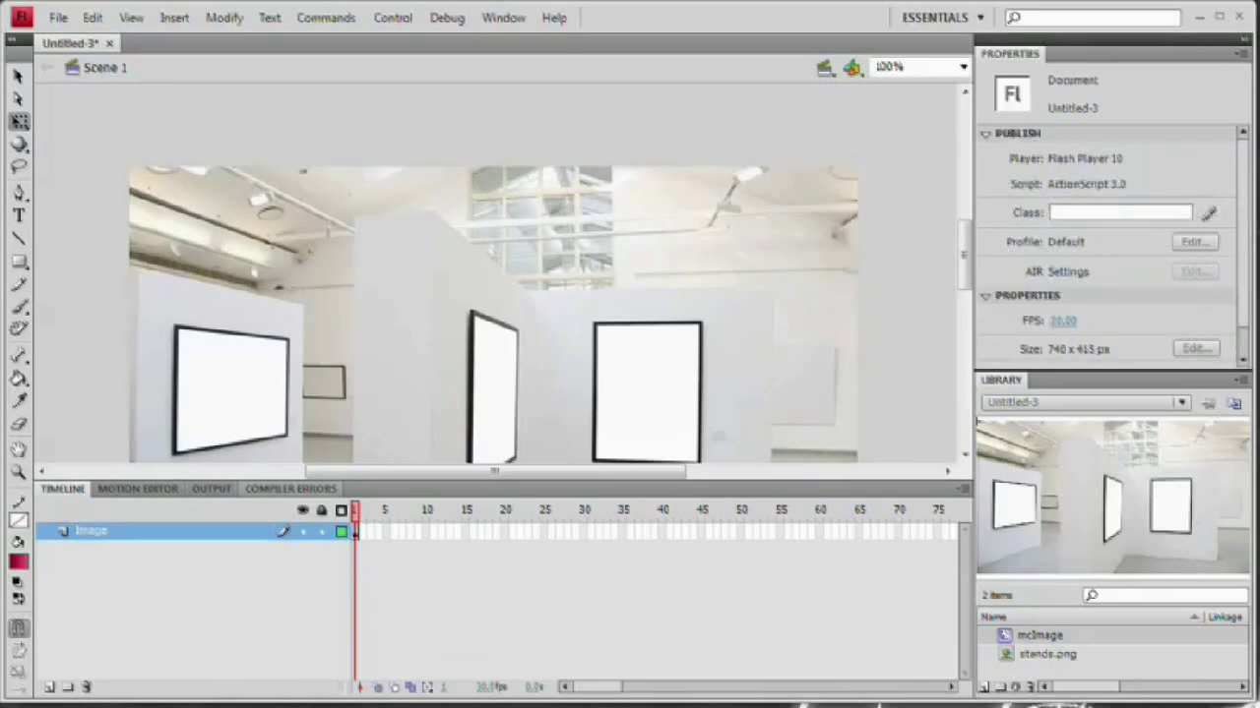
# Step: Add two layers above Image, naming the upper one AS and the middle one Video
pyautogui.click(47, 687)
pyautogui.click(47, 687)
pyautogui.doubleClick(103, 533)
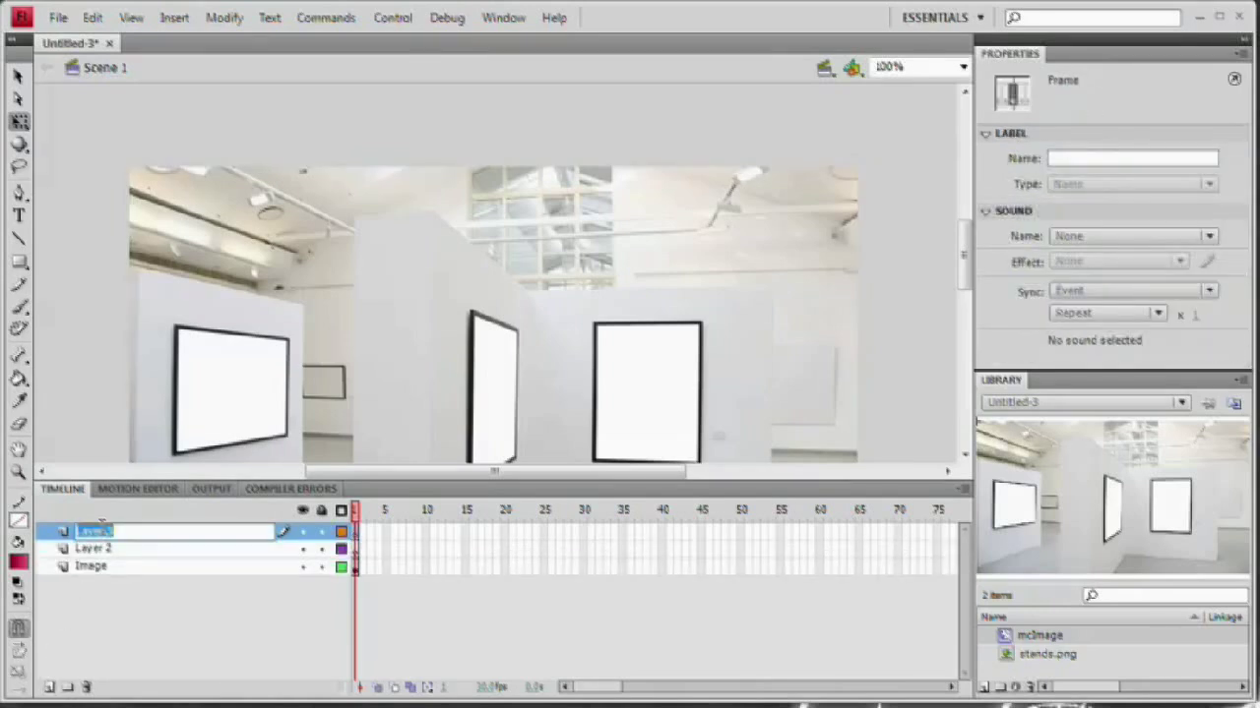
pyautogui.write('AS')
pyautogui.press('Return')
pyautogui.doubleClick(105, 553)
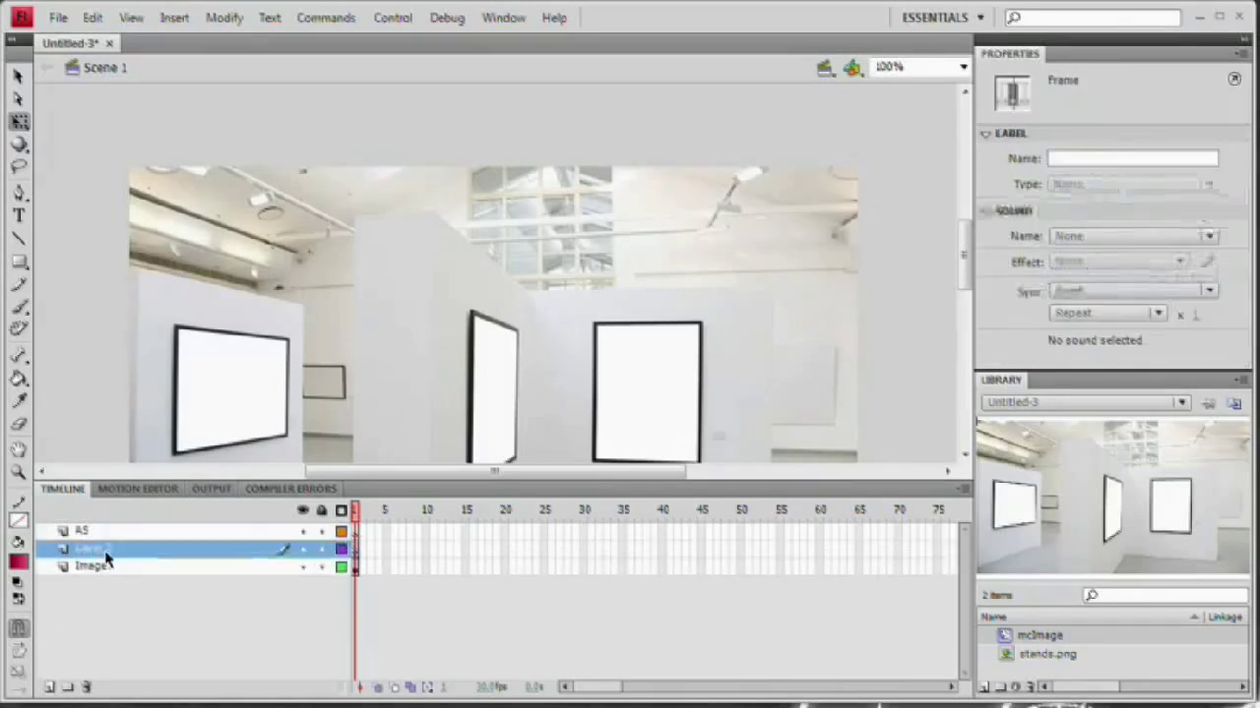
pyautogui.write('Video')
pyautogui.press('Return')
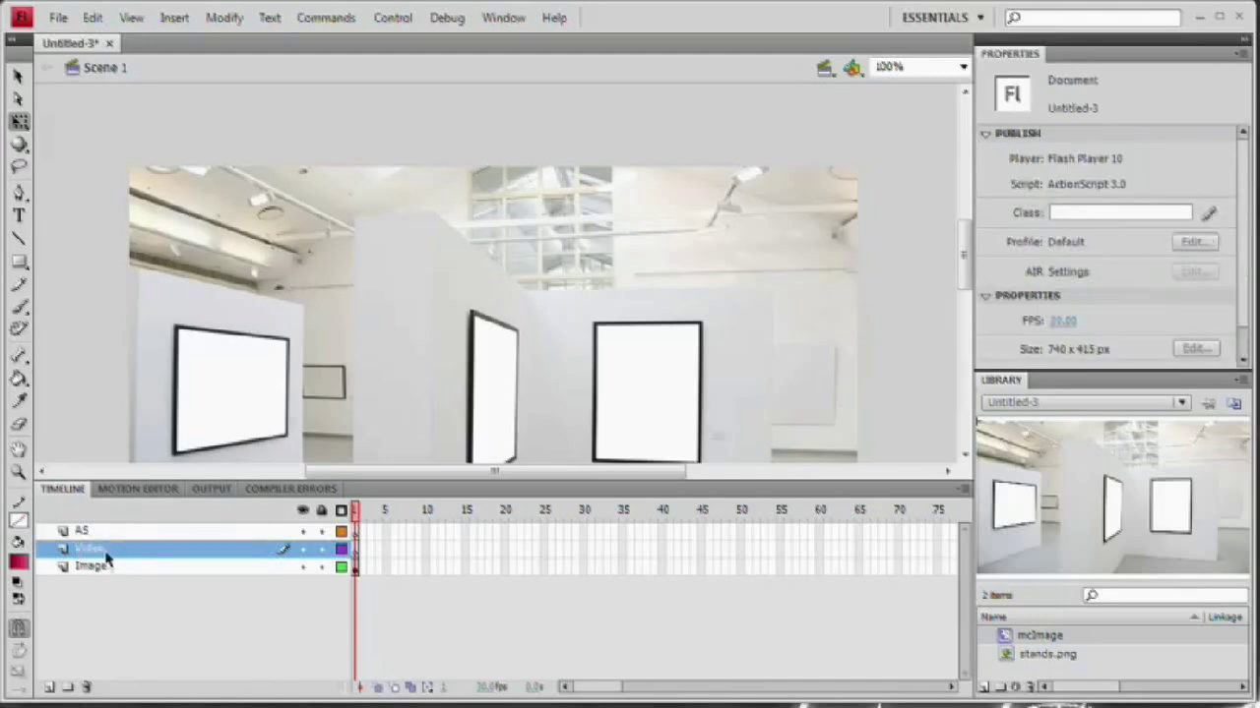
# Step: Select the first frame of the Video layer and open the Import Video dialog
pyautogui.click(357, 554)
pyautogui.scroll(-3, 177, 285)
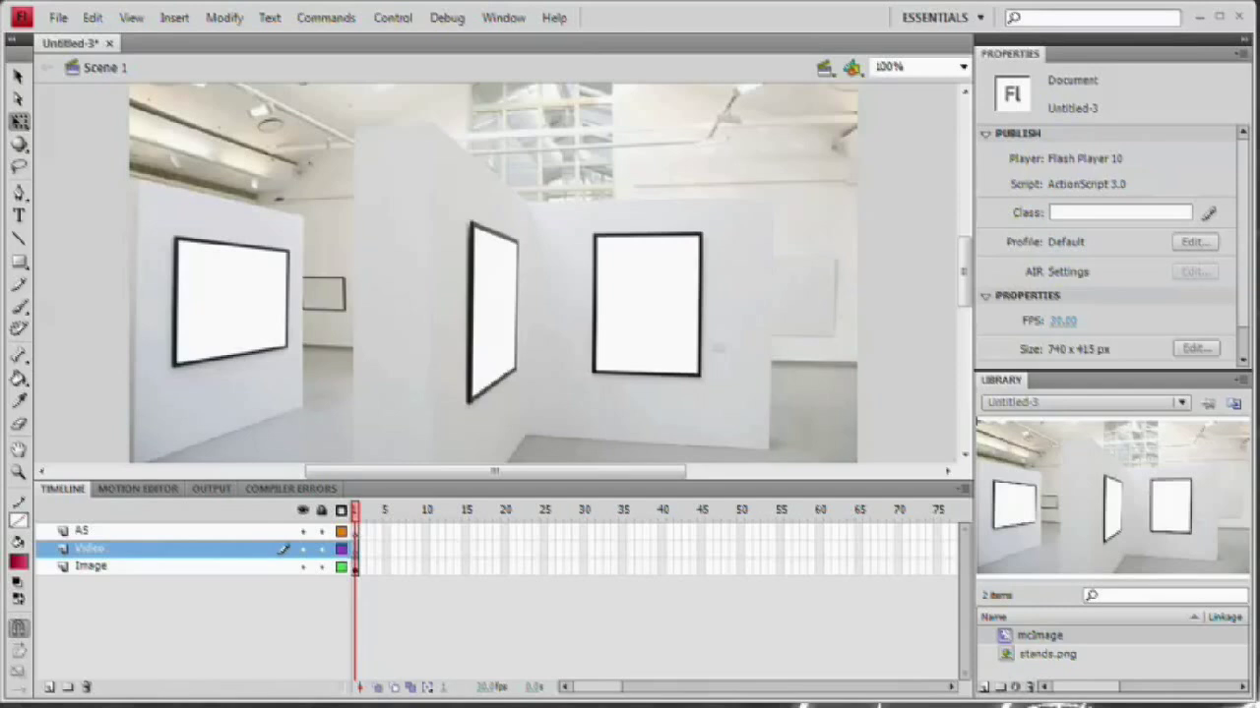
pyautogui.click(56, 18)
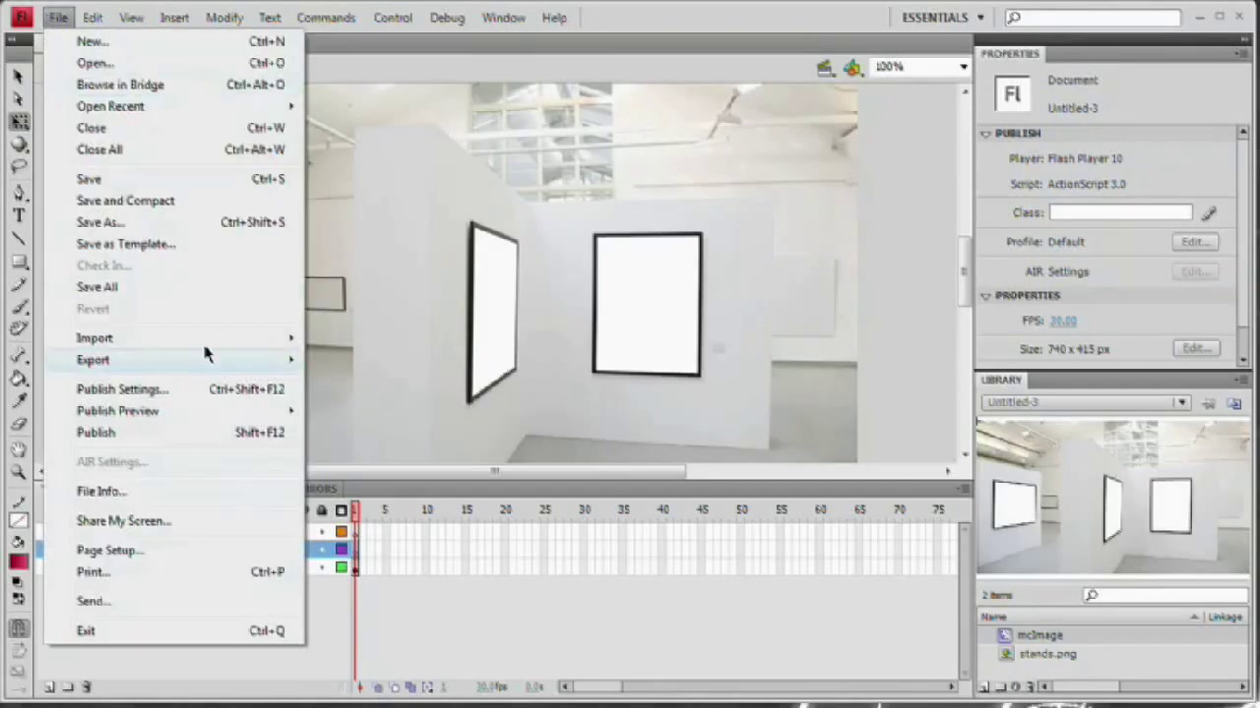
pyautogui.moveTo(177, 339)
pyautogui.click(375, 411)
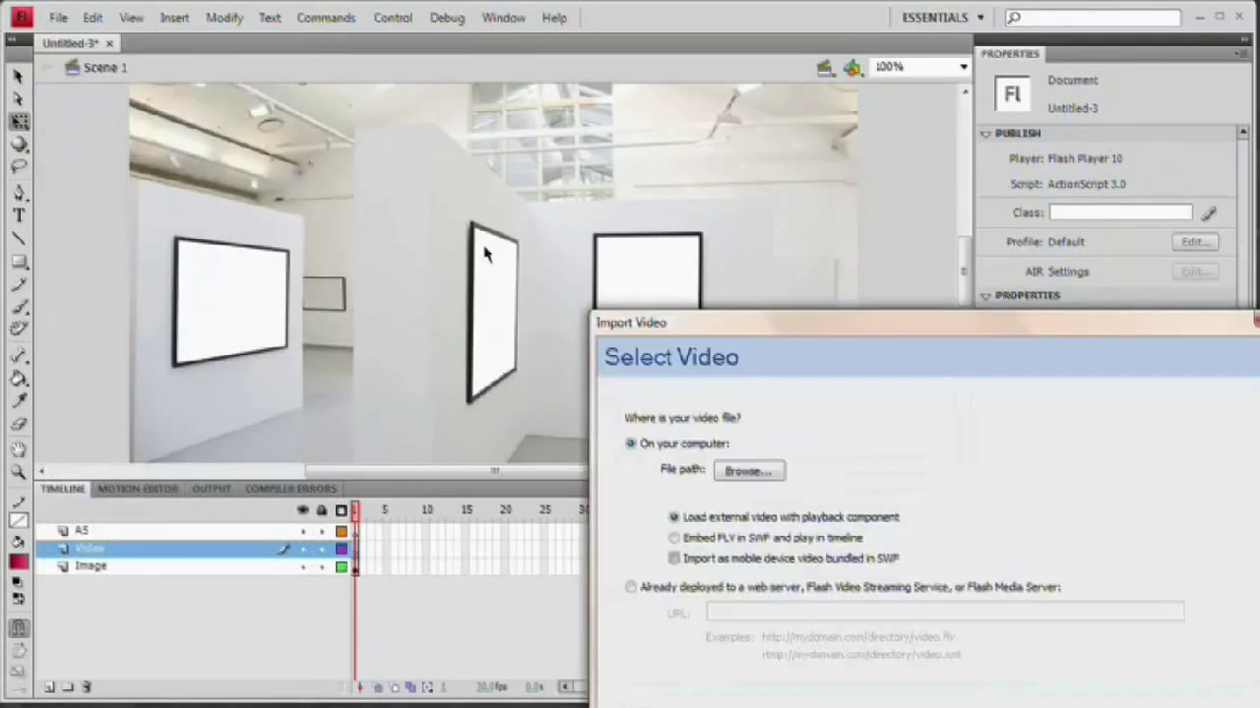
pyautogui.moveTo(758, 313); pyautogui.dragTo(446, 75)
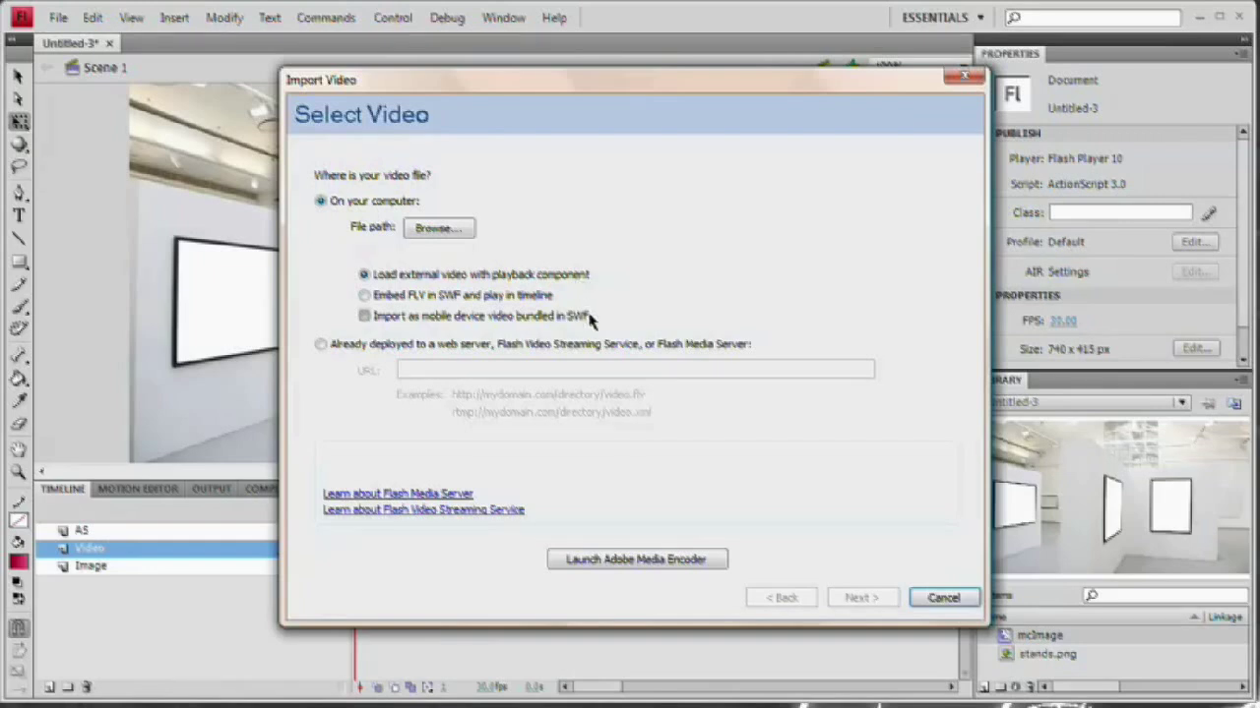
pyautogui.moveTo(521, 83); pyautogui.dragTo(442, 74)
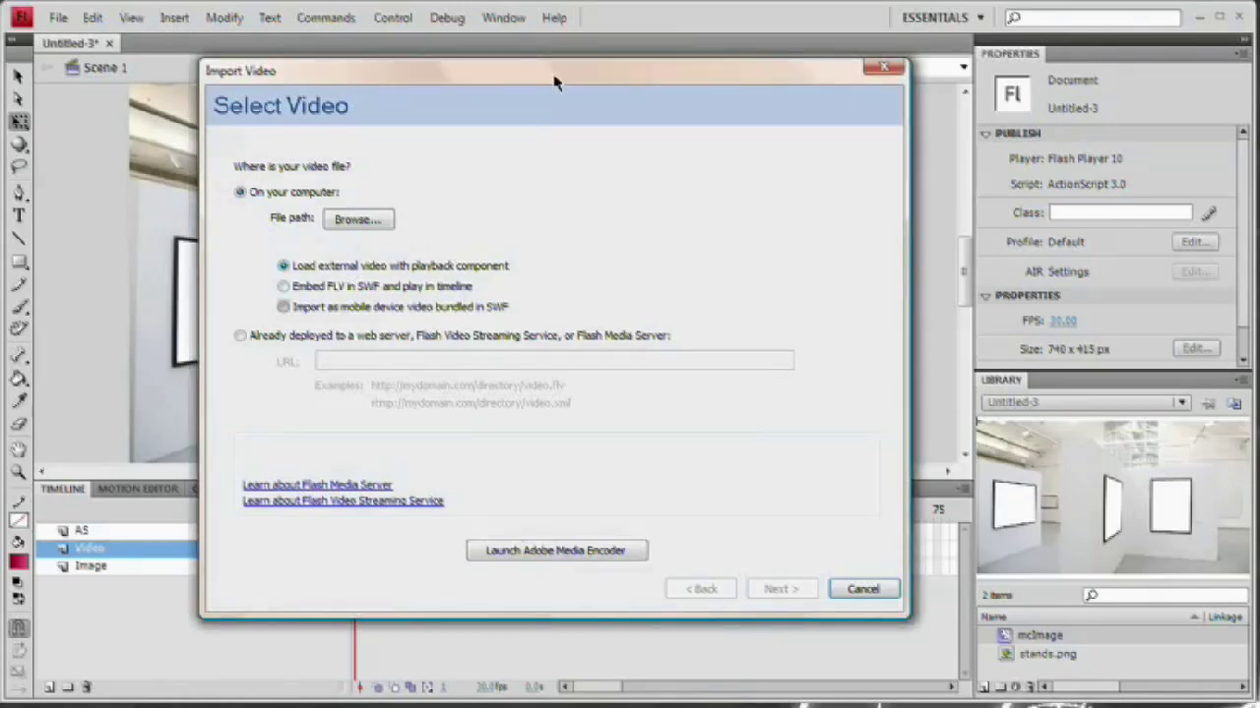
pyautogui.moveTo(554, 82); pyautogui.dragTo(573, 63)
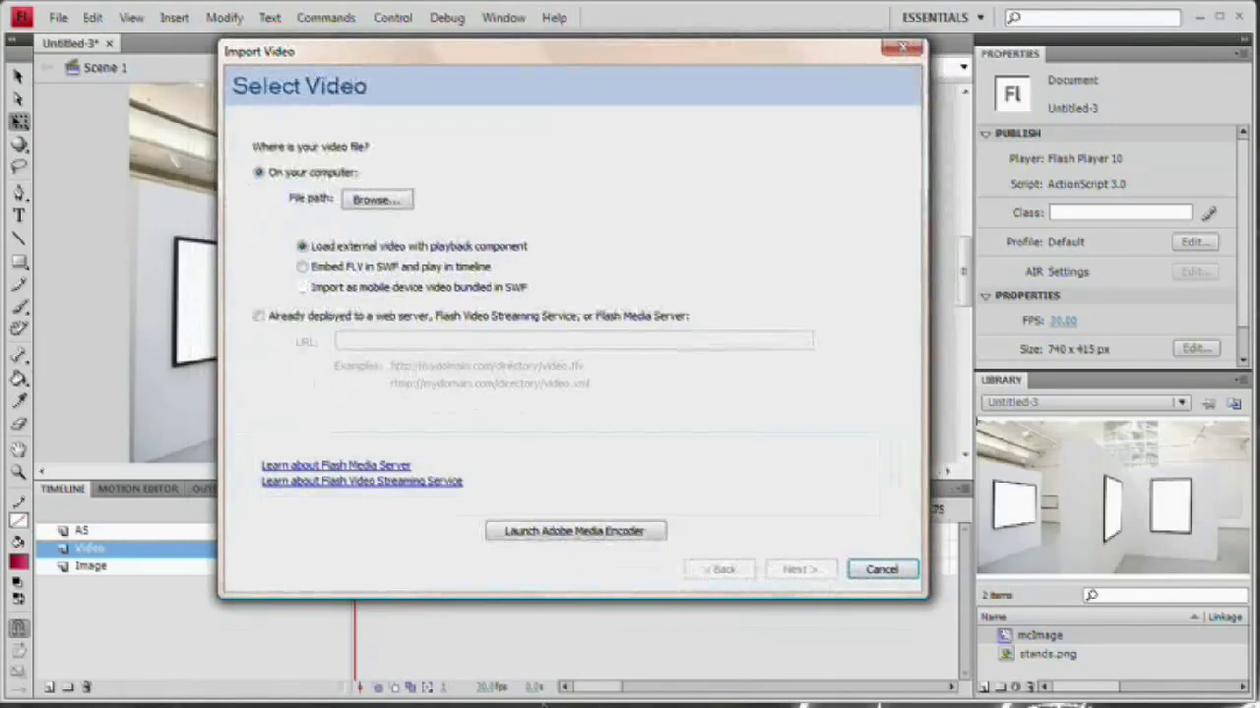
# Step: Launch Adobe Media Encoder from the video import and add glowingEarthComp.mov from the FLVinScreen folder to its queue
pyautogui.click(568, 531)
pyautogui.click(830, 548)
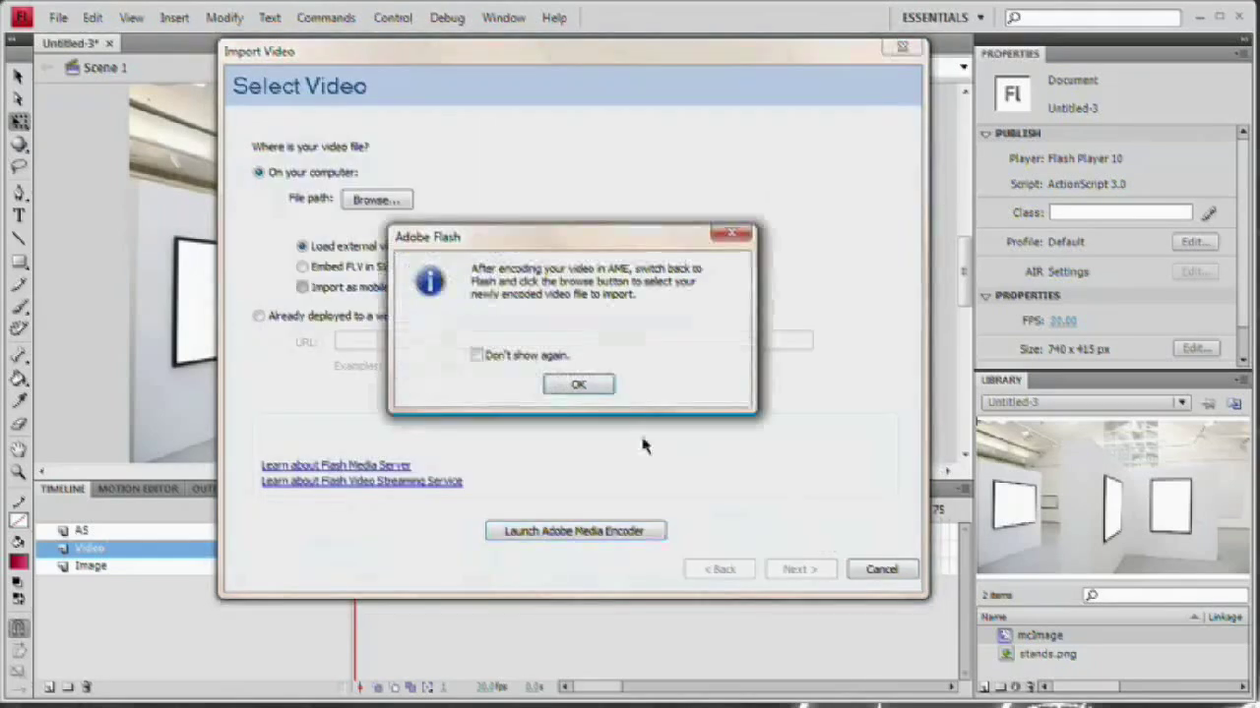
pyautogui.click(588, 386)
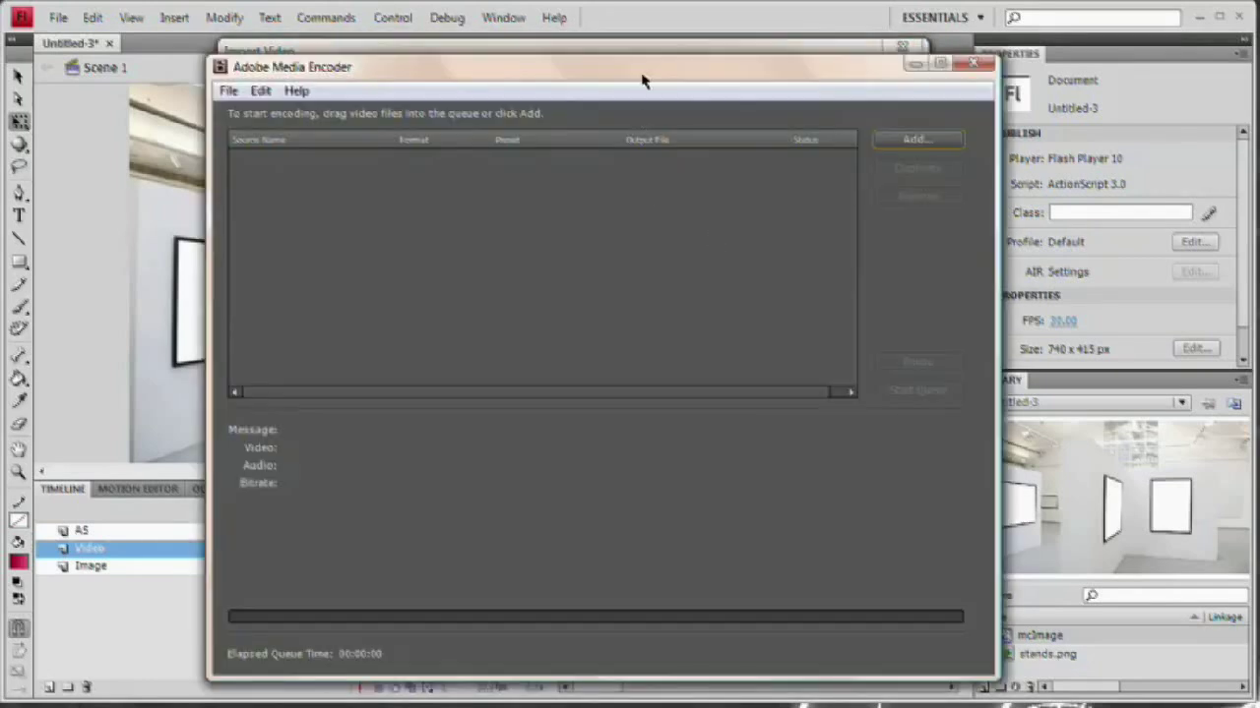
pyautogui.moveTo(641, 78); pyautogui.dragTo(591, 35)
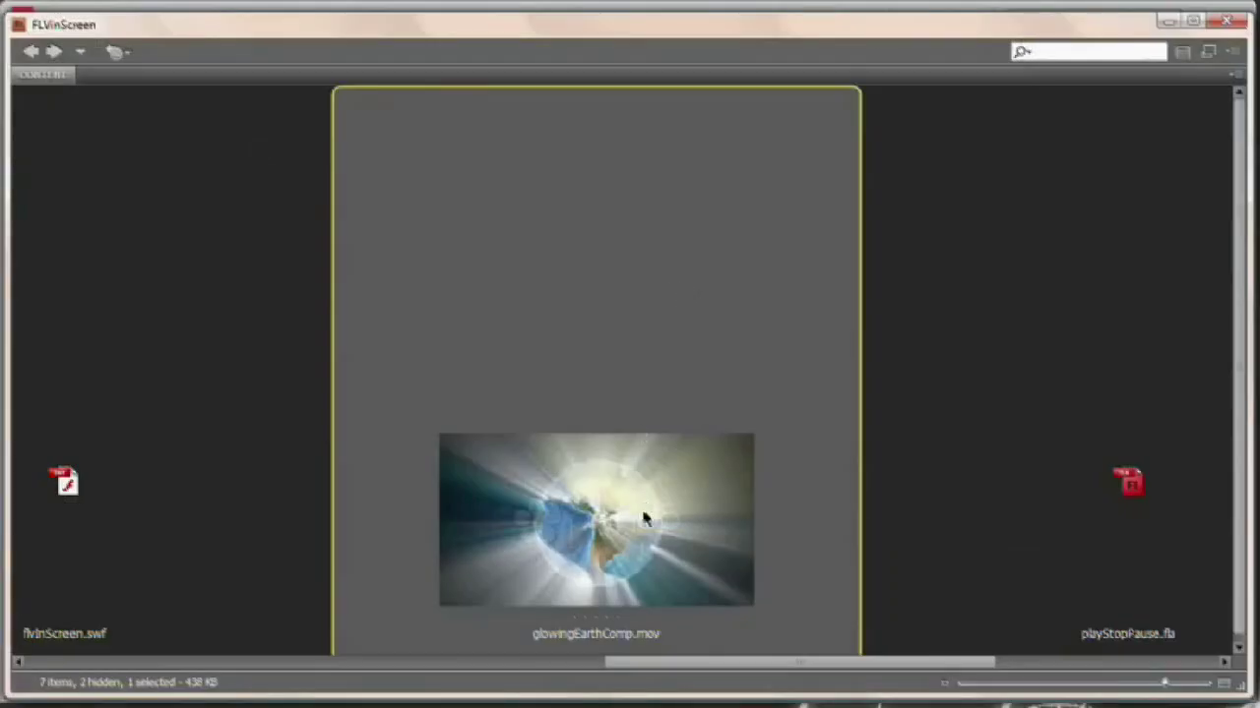
pyautogui.moveTo(644, 519); pyautogui.dragTo(346, 214)
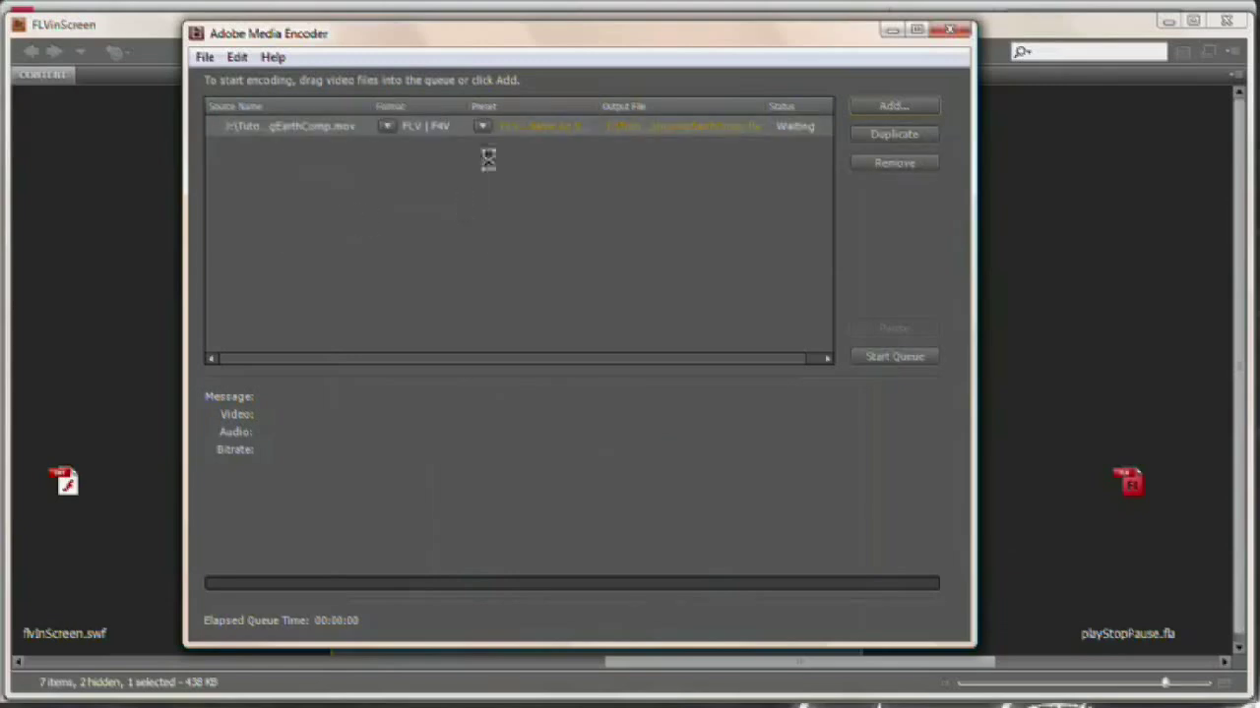
# Step: Set the queued video's format to FLV | F4V and its preset to FLV - Same As Source (Flash 8 and Higher)
pyautogui.click(386, 126)
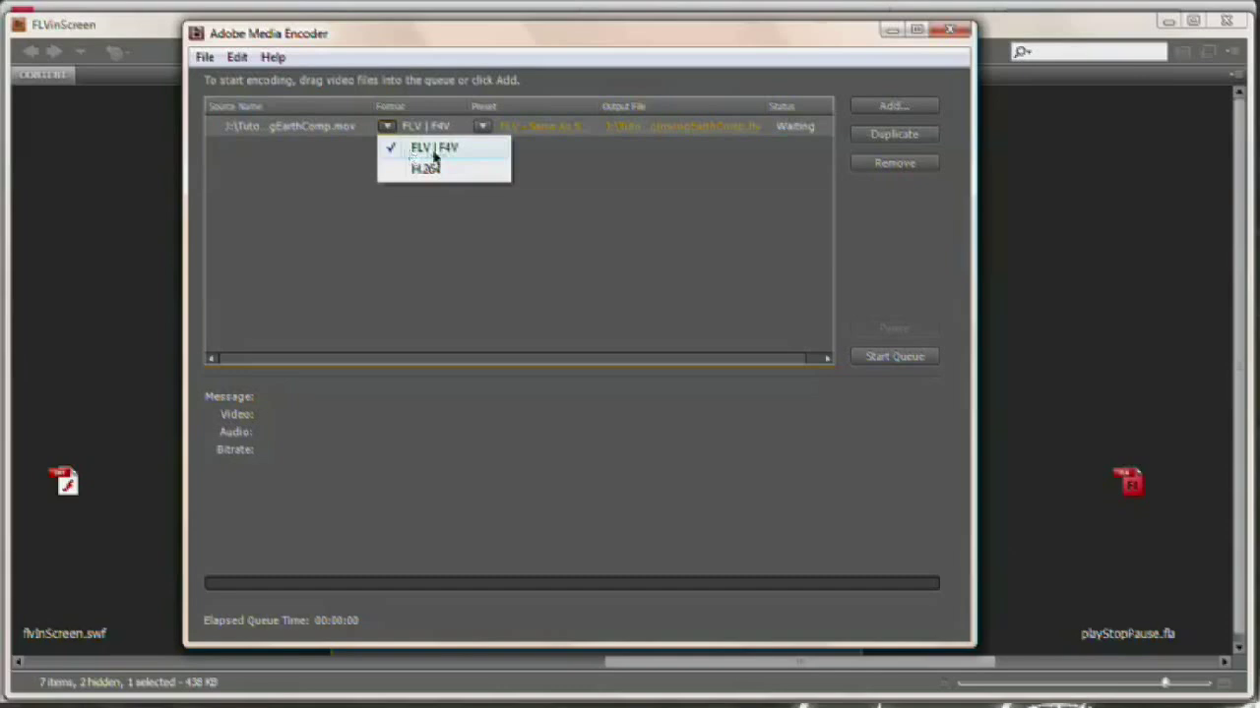
pyautogui.click(425, 150)
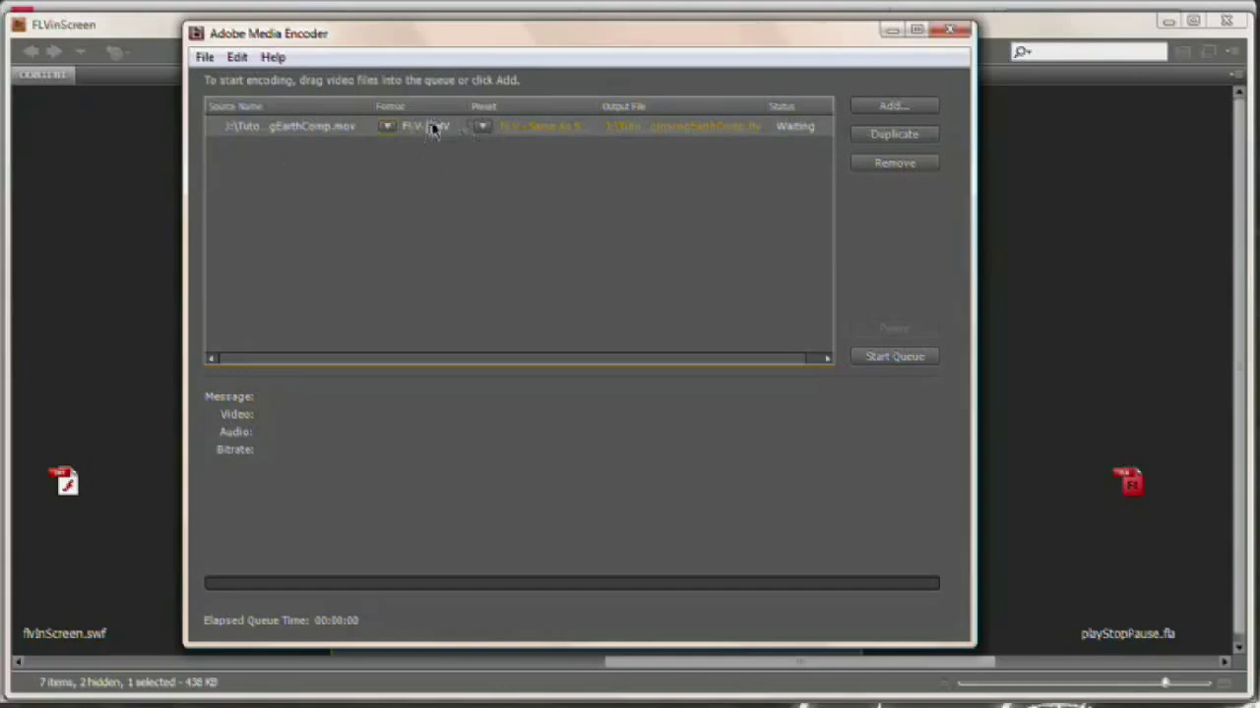
pyautogui.click(482, 127)
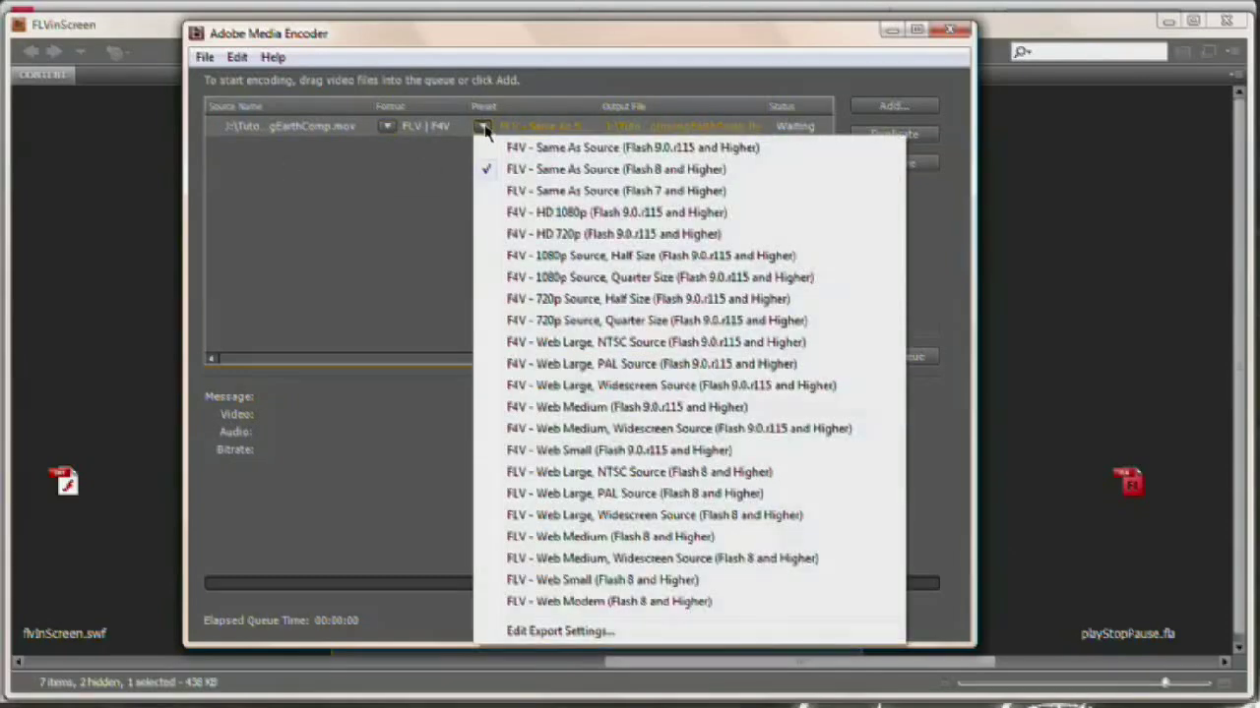
pyautogui.click(618, 170)
# Step: Encode the queued glowingEarthComp.mov, and close both Adobe Media Encoder and the Import Video dialog
pyautogui.moveTo(620, 39); pyautogui.dragTo(1162, 128)
pyautogui.moveTo(981, 130); pyautogui.dragTo(430, 71)
pyautogui.click(873, 391)
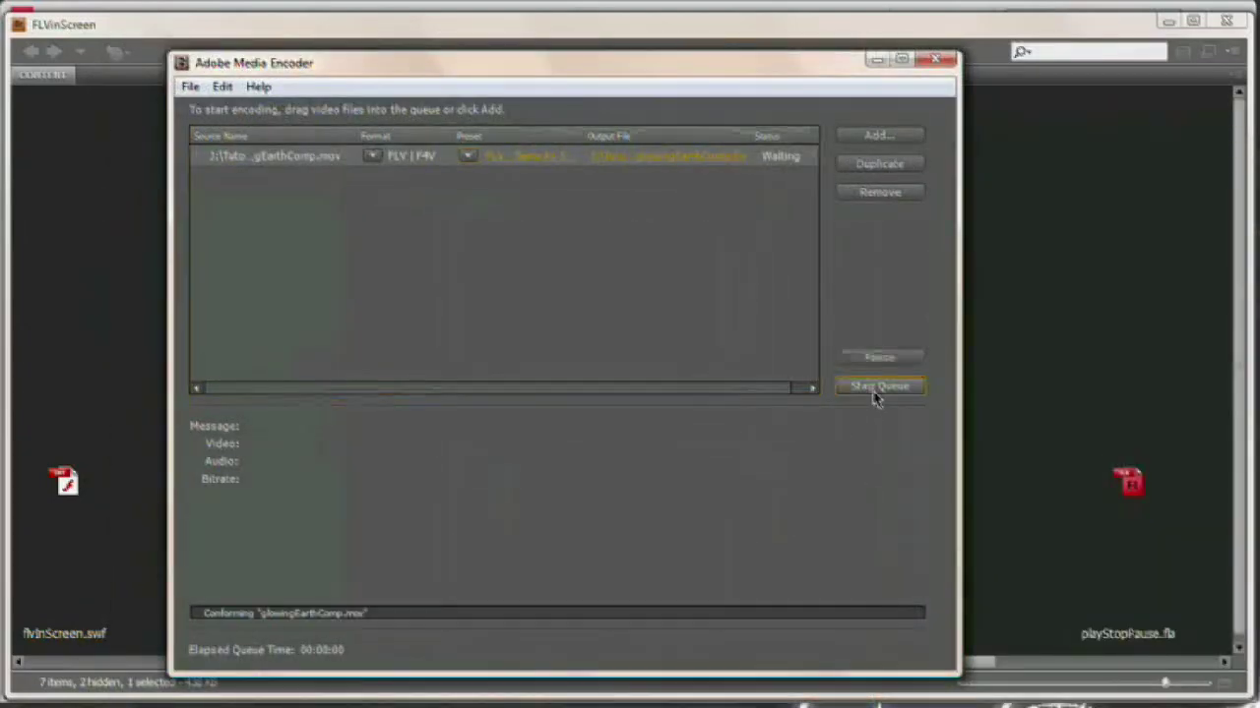
pyautogui.moveTo(732, 74); pyautogui.dragTo(752, 69)
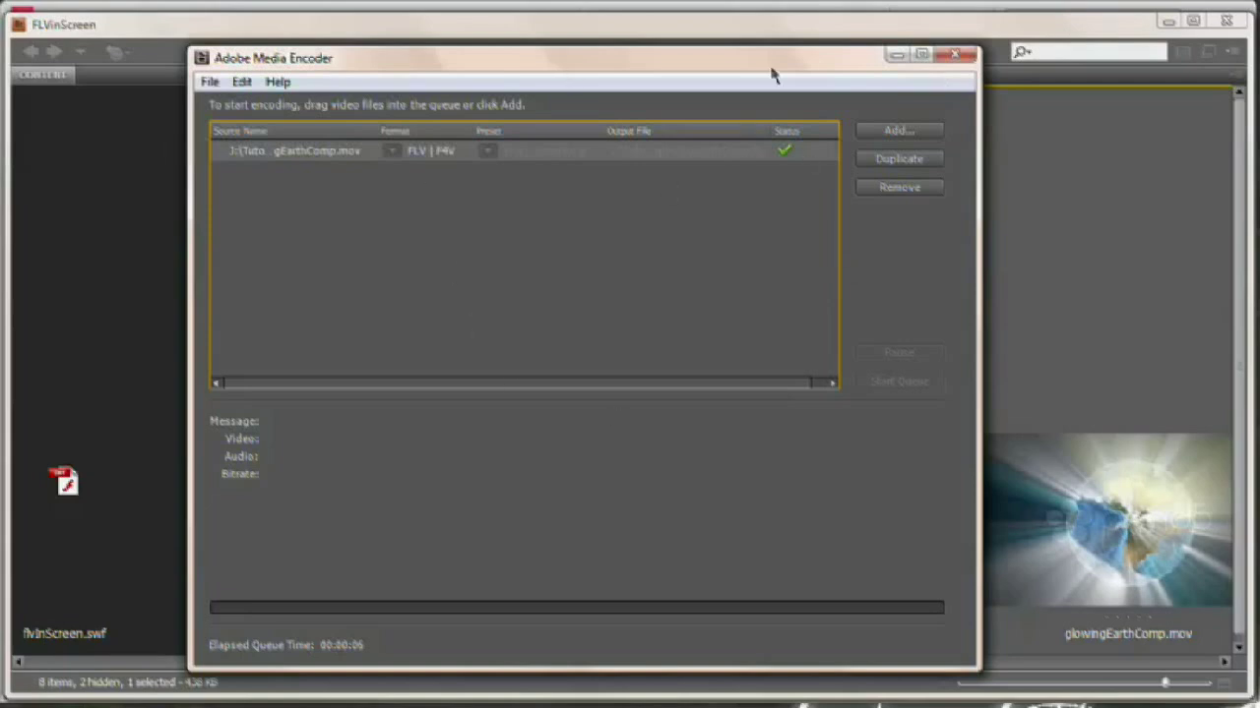
pyautogui.click(954, 54)
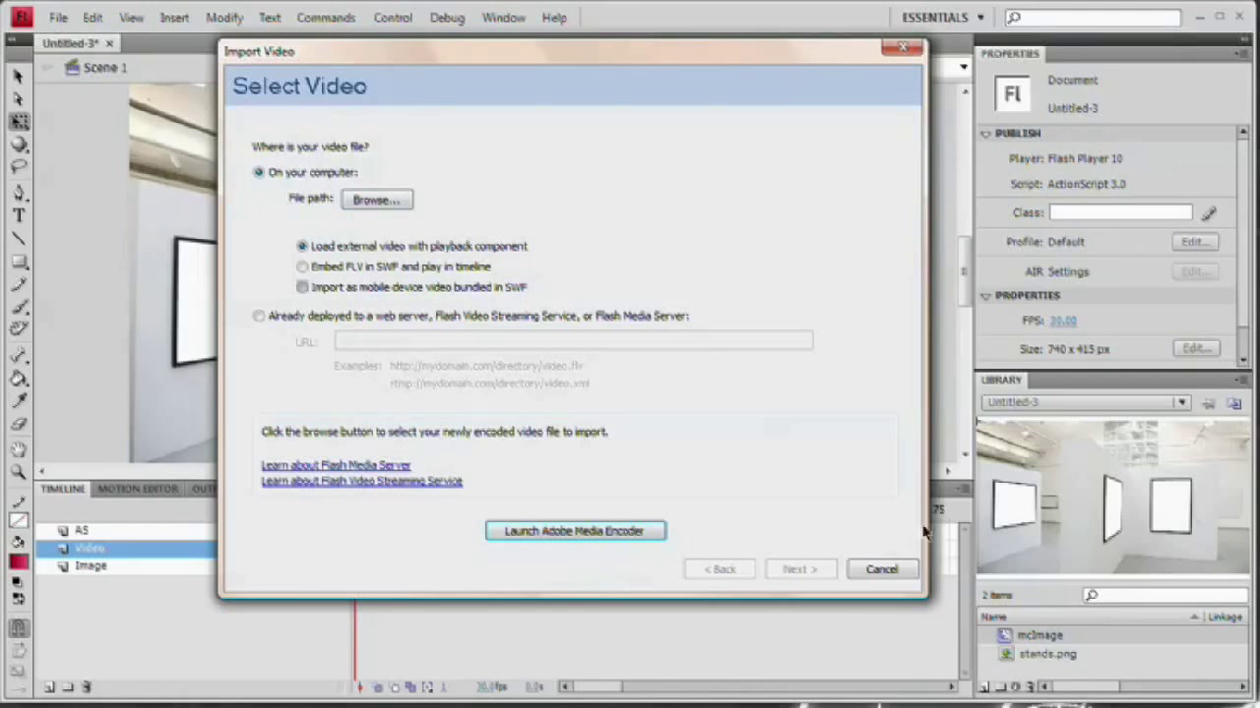
pyautogui.click(882, 569)
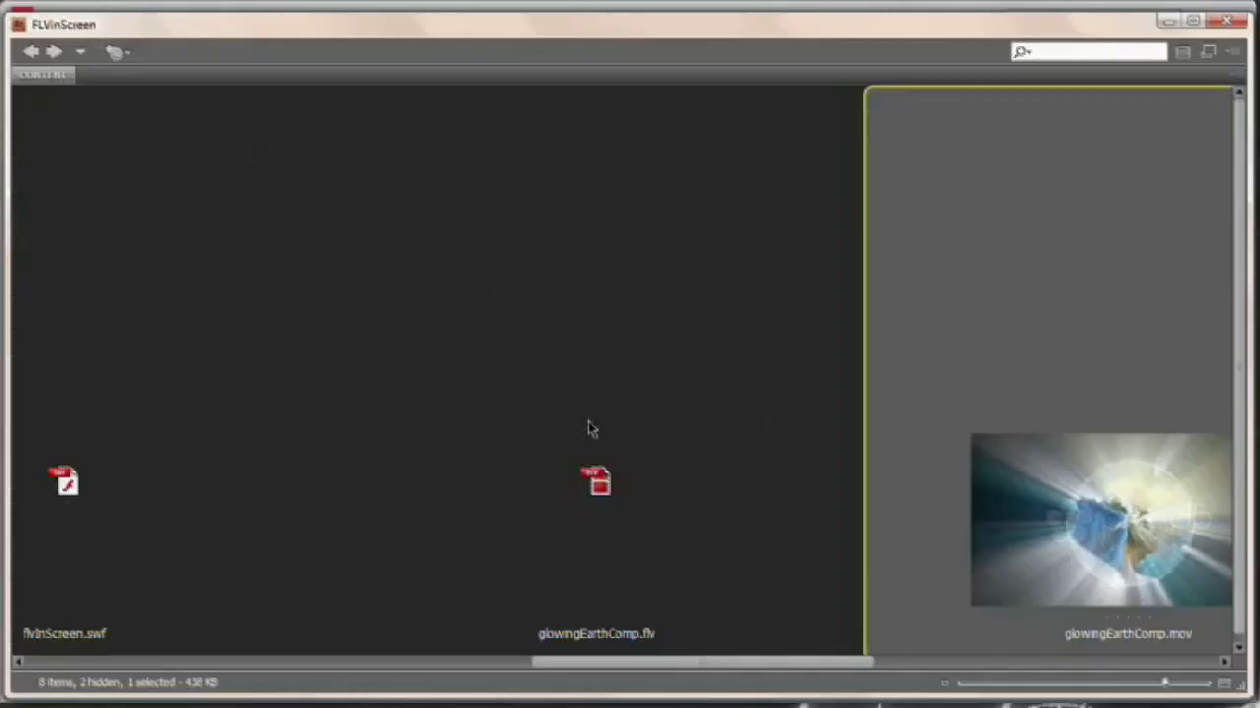
# Step: Import glowingEarthComp.flv from the FLVinScreen folder as an external video loaded with the playback component, and continue to skinning
pyautogui.click(625, 511)
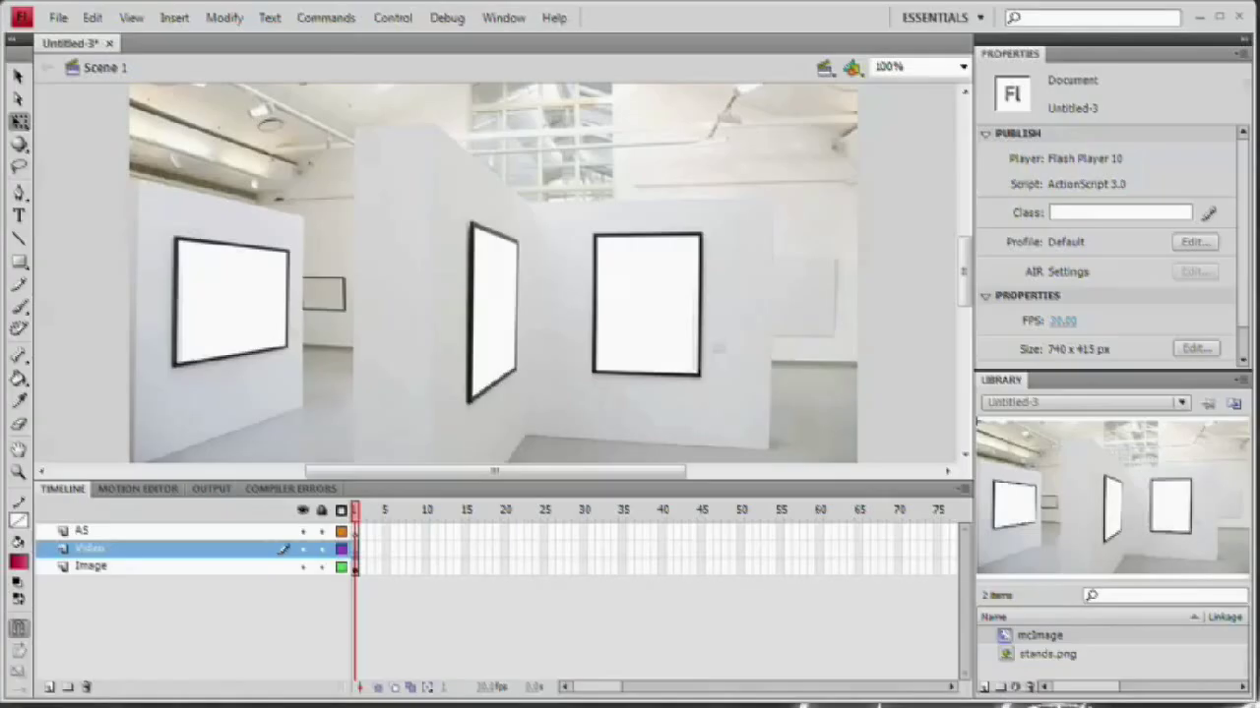
pyautogui.moveTo(792, 326); pyautogui.dragTo(408, 74)
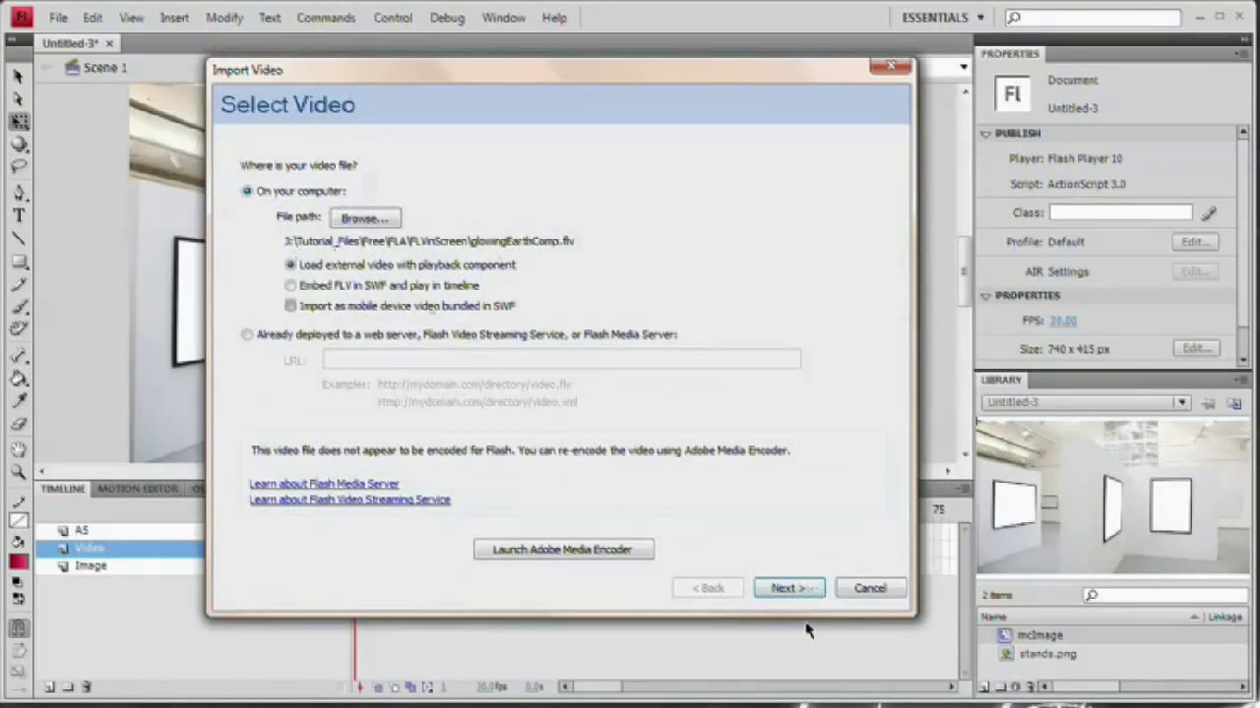
pyautogui.click(788, 587)
# Step: Try out playback skins for the imported video, including SkinOverAllNoFullNoCaption.swf
pyautogui.click(394, 429)
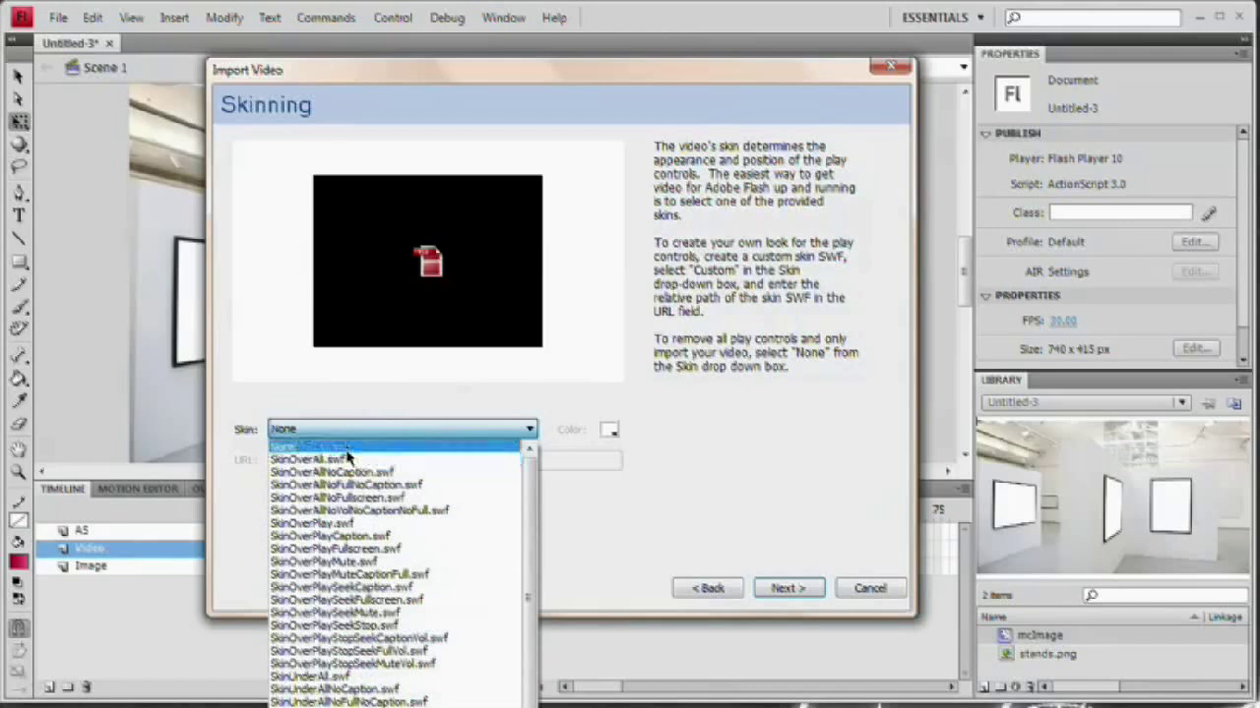
pyautogui.click(344, 448)
pyautogui.click(384, 431)
pyautogui.click(378, 461)
pyautogui.click(387, 427)
pyautogui.click(360, 484)
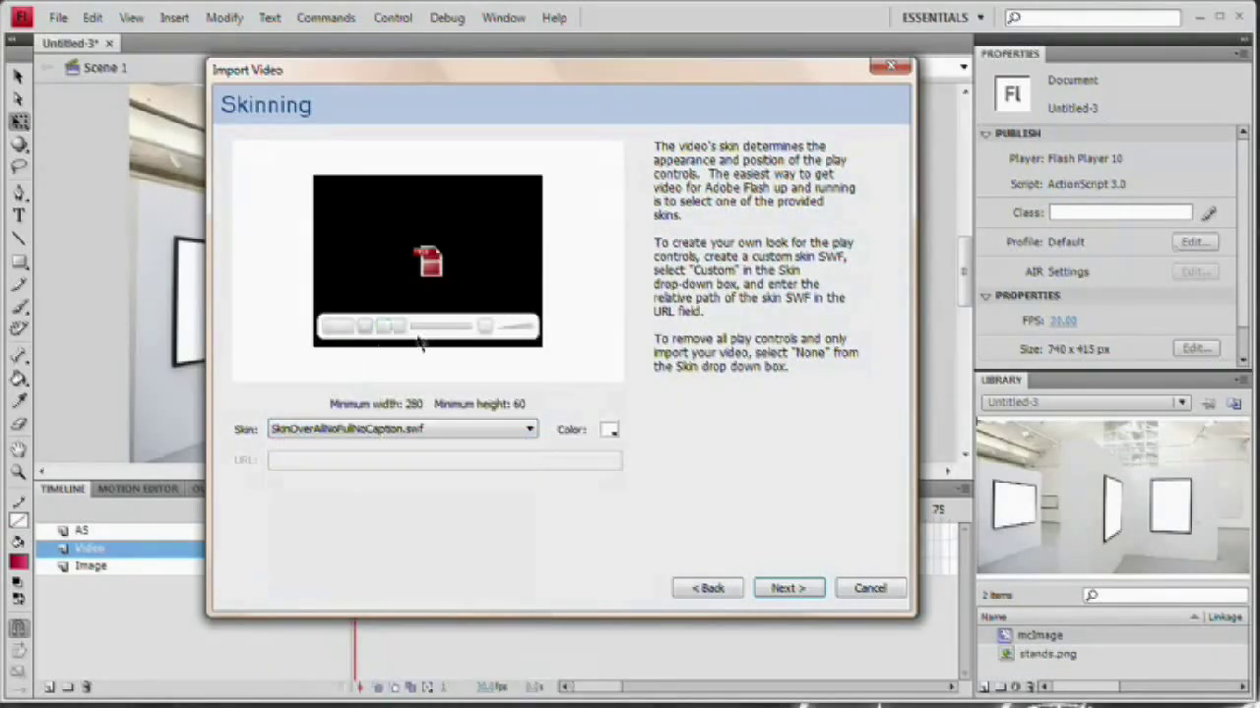
# Step: Set the video's skin to None and finish the video import
pyautogui.click(408, 432)
pyautogui.scroll(1, 397, 461)
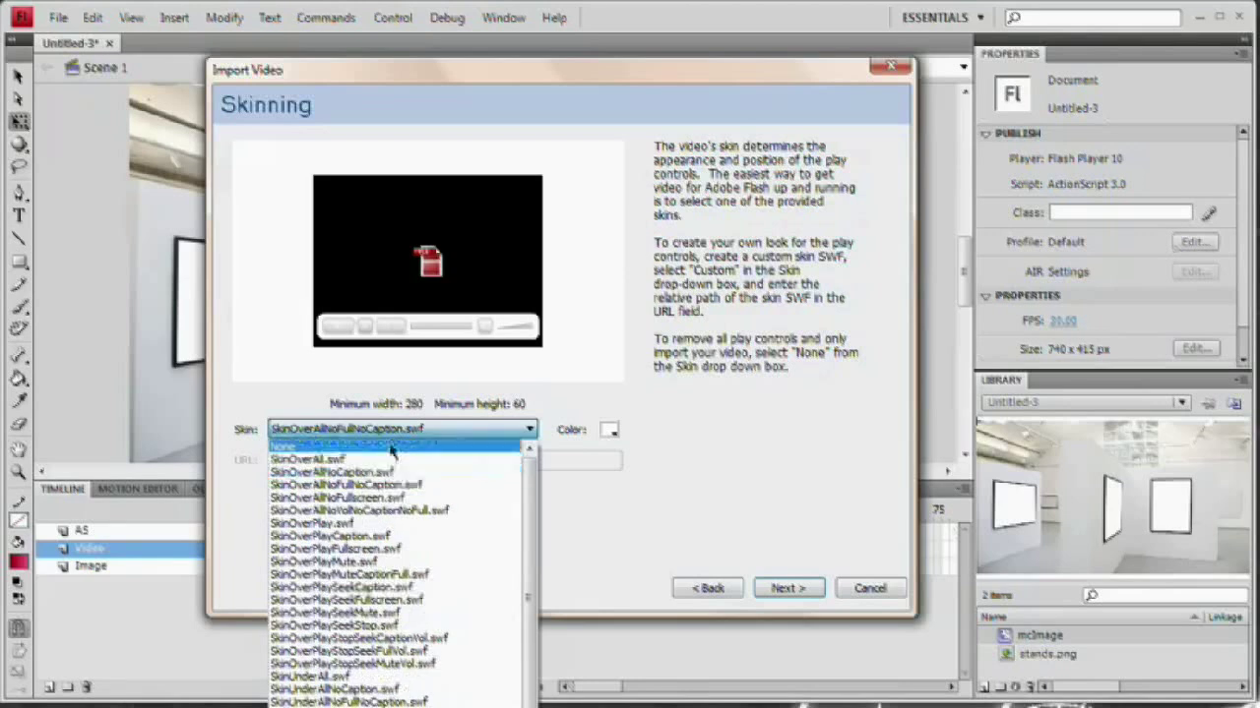
pyautogui.click(392, 448)
pyautogui.click(790, 588)
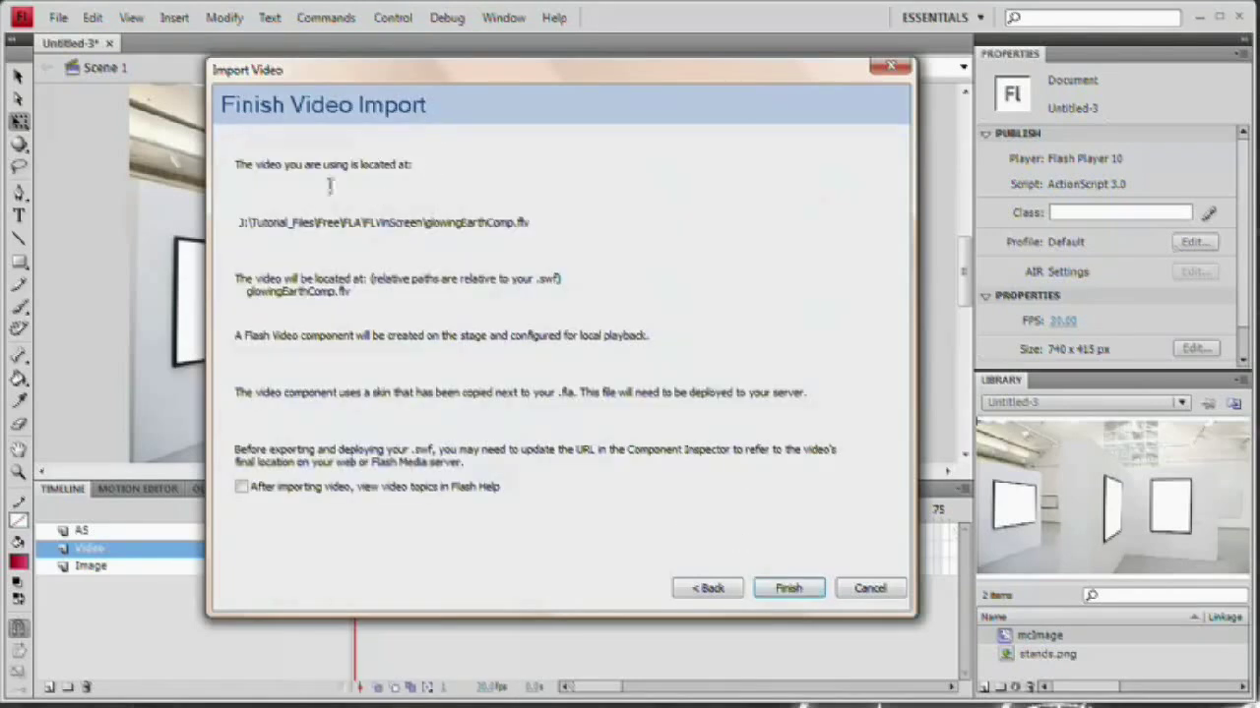
pyautogui.click(789, 588)
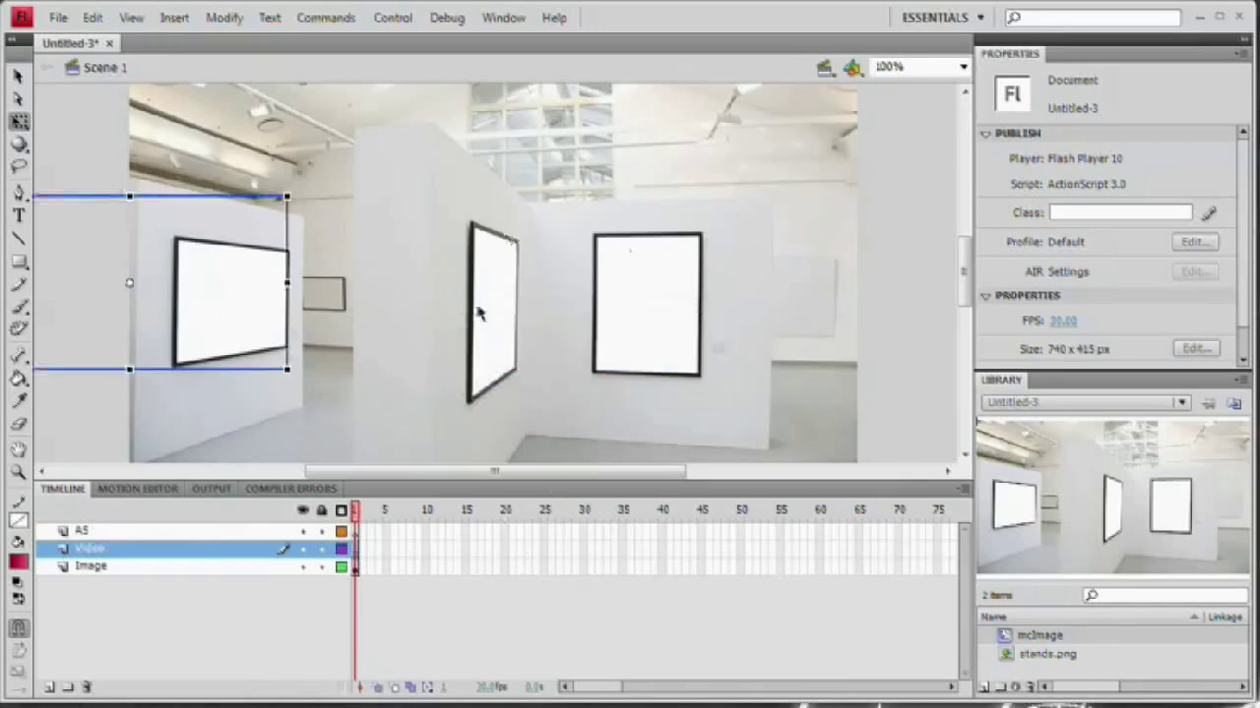
# Step: Enlarge the stage area, shift the FLVPlayback component left to about X 121, and name its instance video_flv
pyautogui.moveTo(497, 476); pyautogui.dragTo(497, 510)
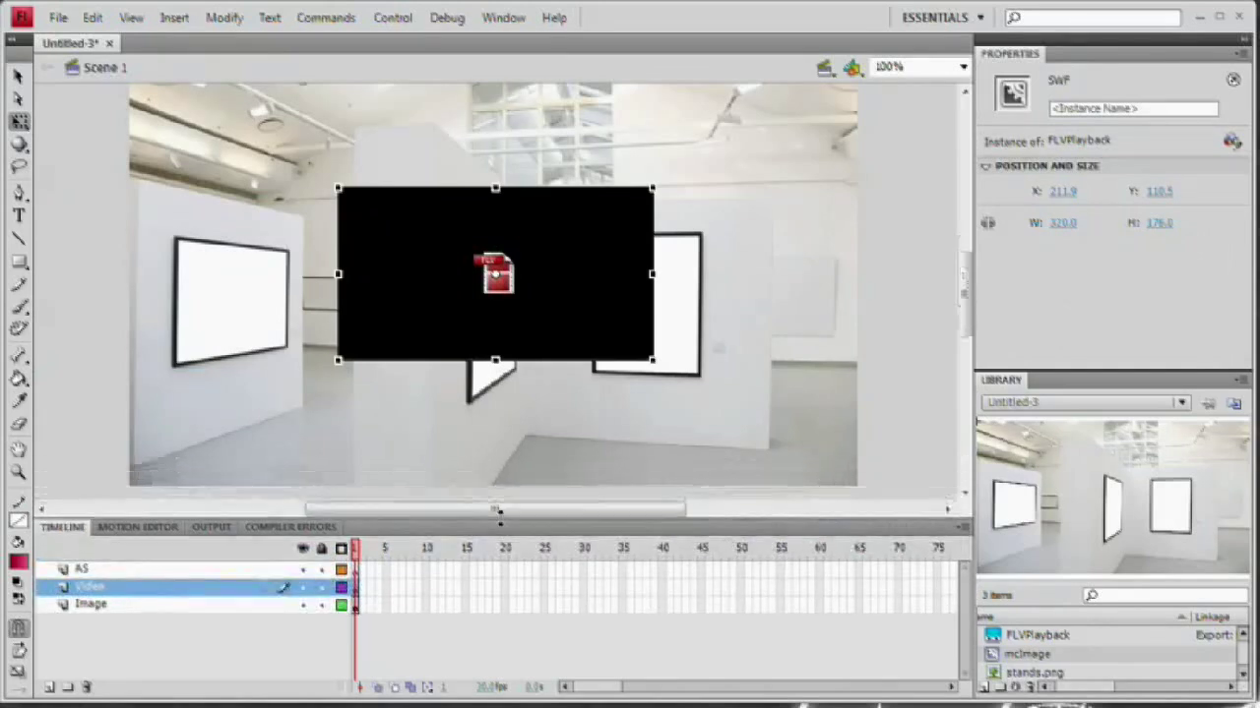
pyautogui.moveTo(622, 225); pyautogui.dragTo(532, 226)
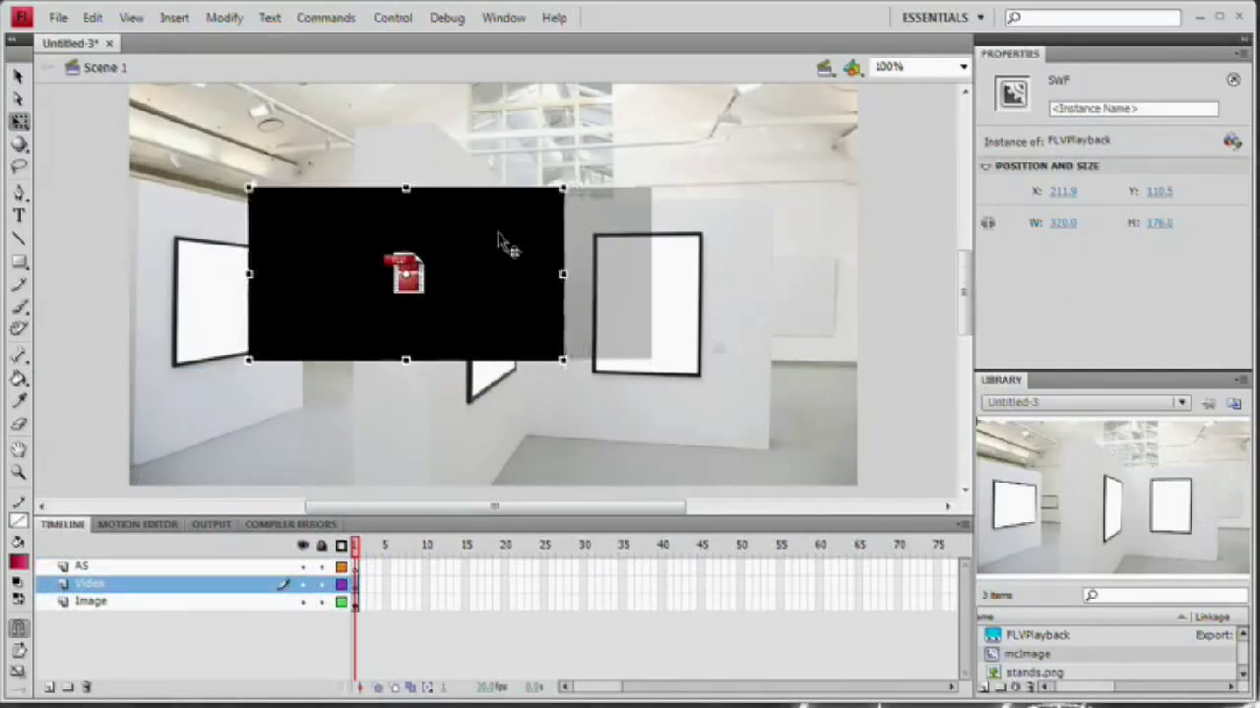
pyautogui.click(1119, 117)
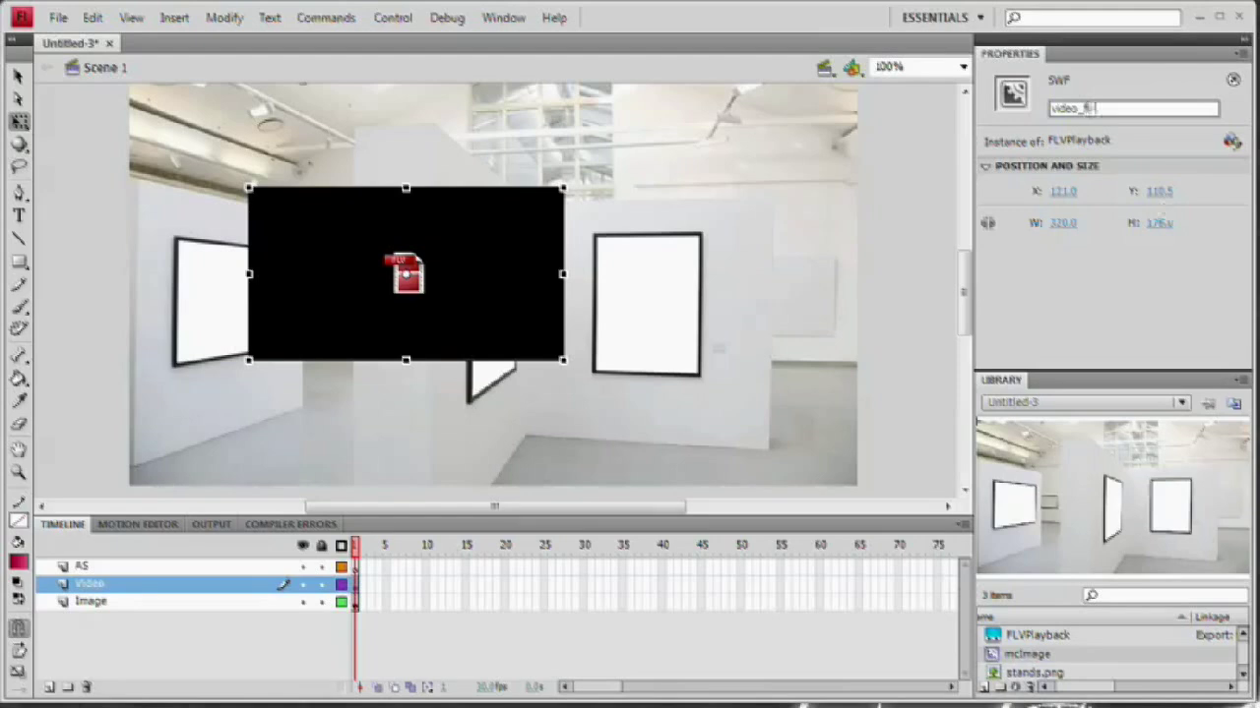
pyautogui.click(517, 402)
# Step: Convert the video component on the stage to a Movie Clip symbol named mcVideo
pyautogui.click(481, 275)
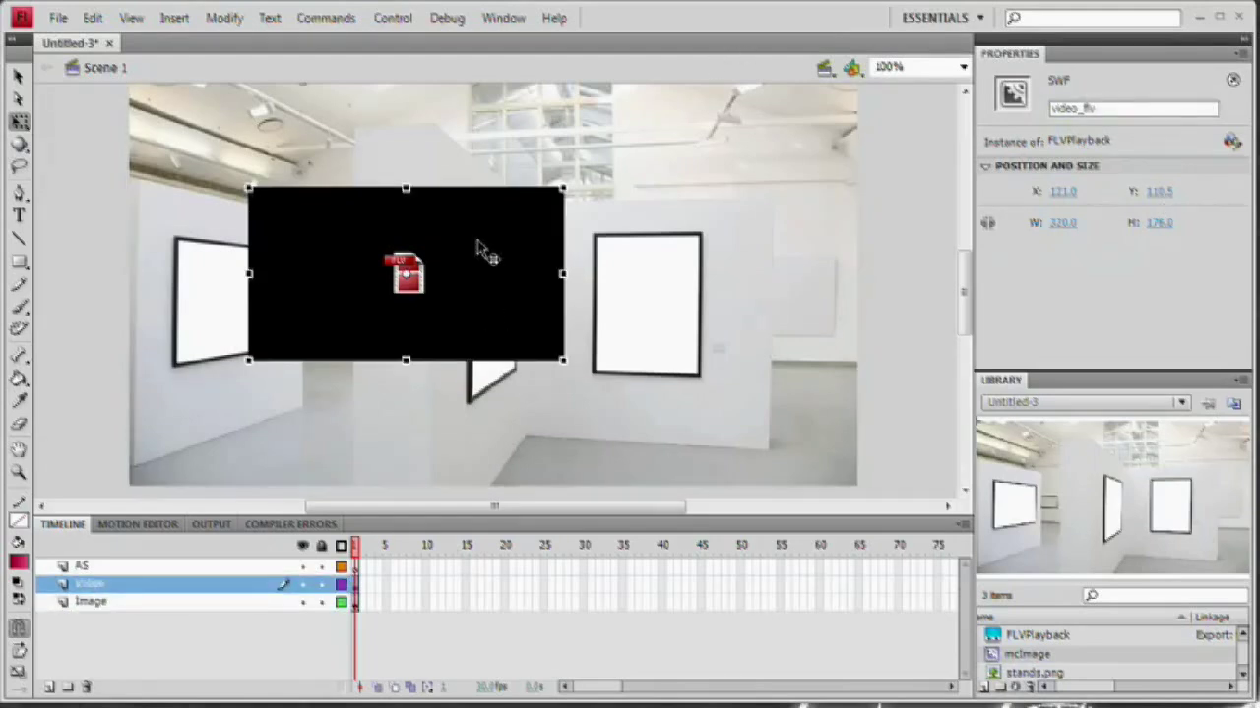
pyautogui.click(225, 17)
pyautogui.click(248, 76)
pyautogui.moveTo(815, 331); pyautogui.dragTo(563, 100)
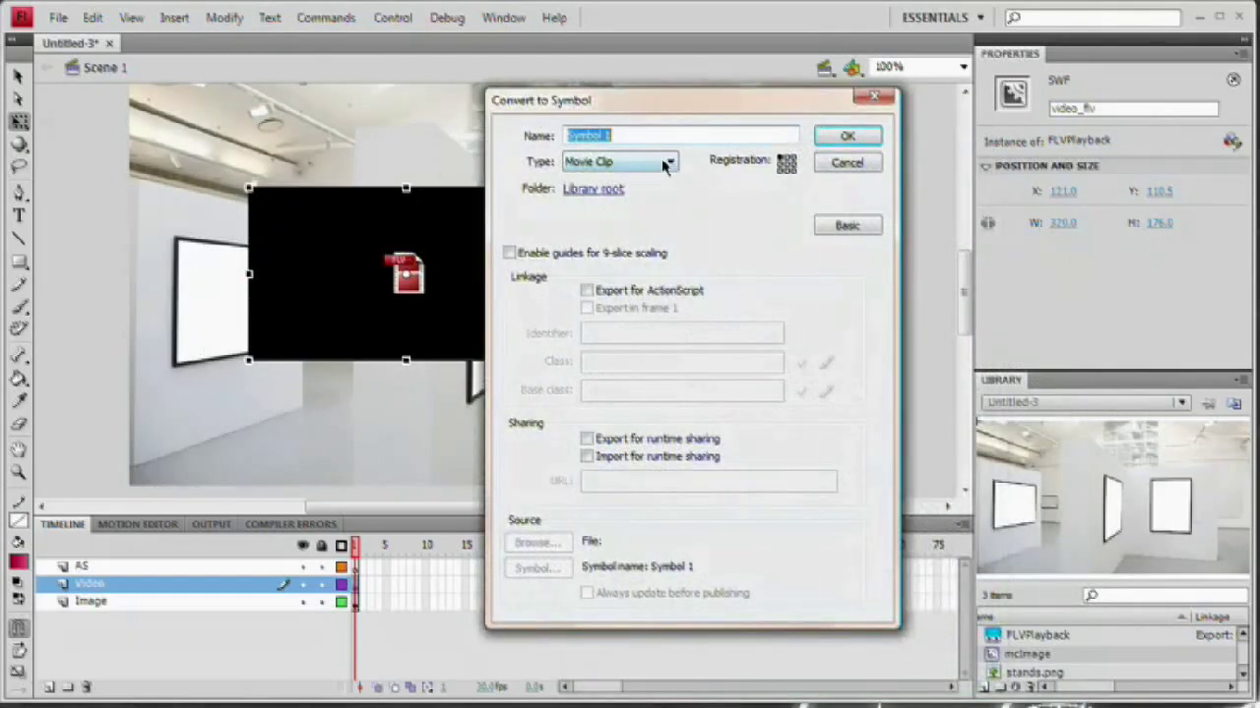
pyautogui.write('v')
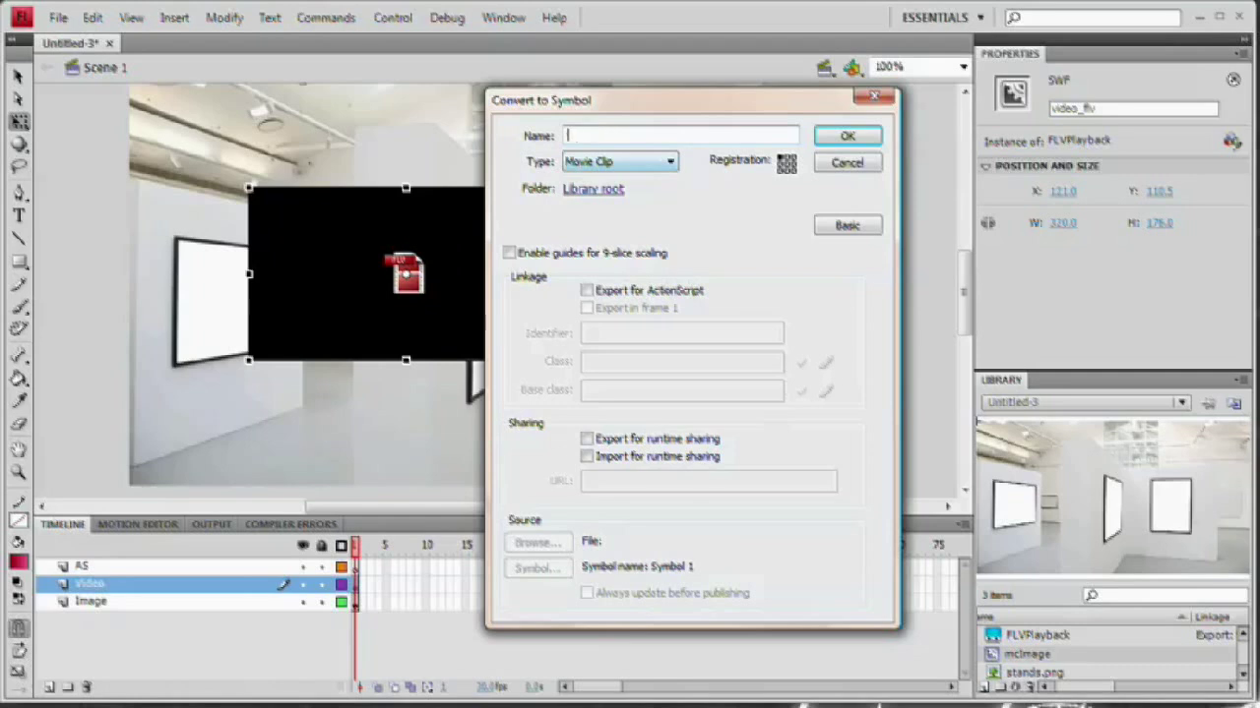
pyautogui.write('cVideo')
pyautogui.press('Return')
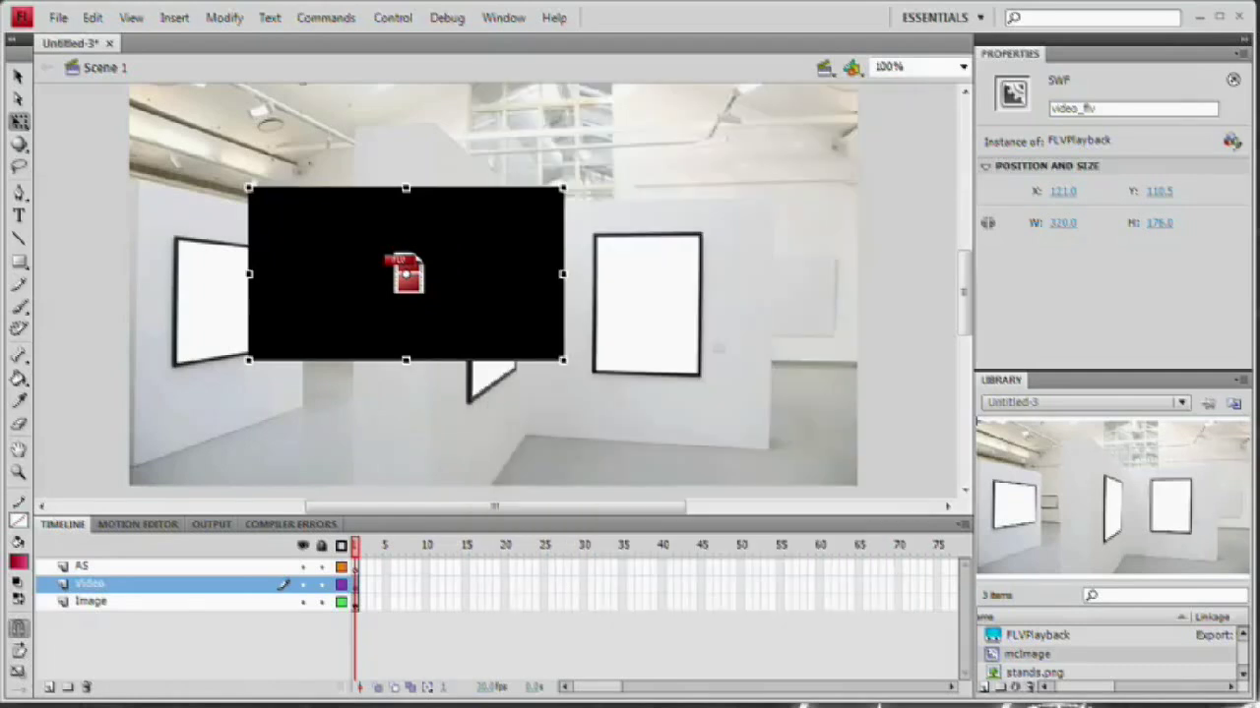
# Step: Give the mcVideo clip on the stage the instance name video_mc
pyautogui.click(1112, 81)
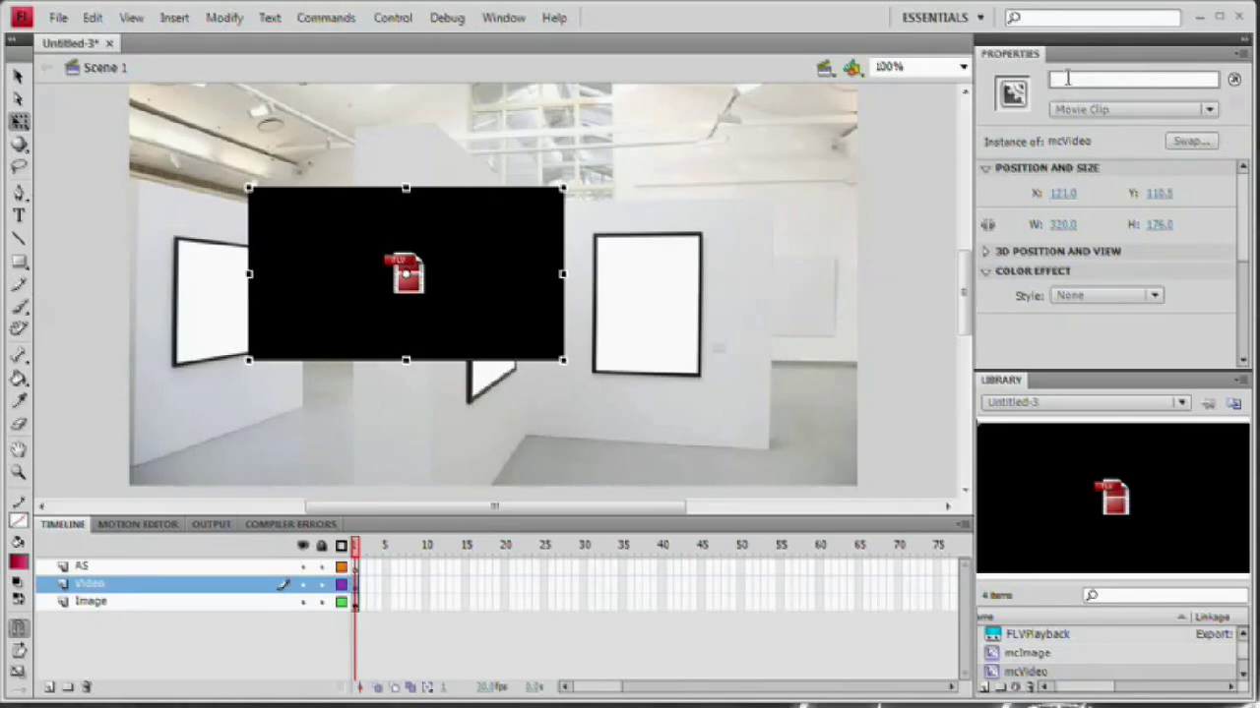
pyautogui.write('video_mc')
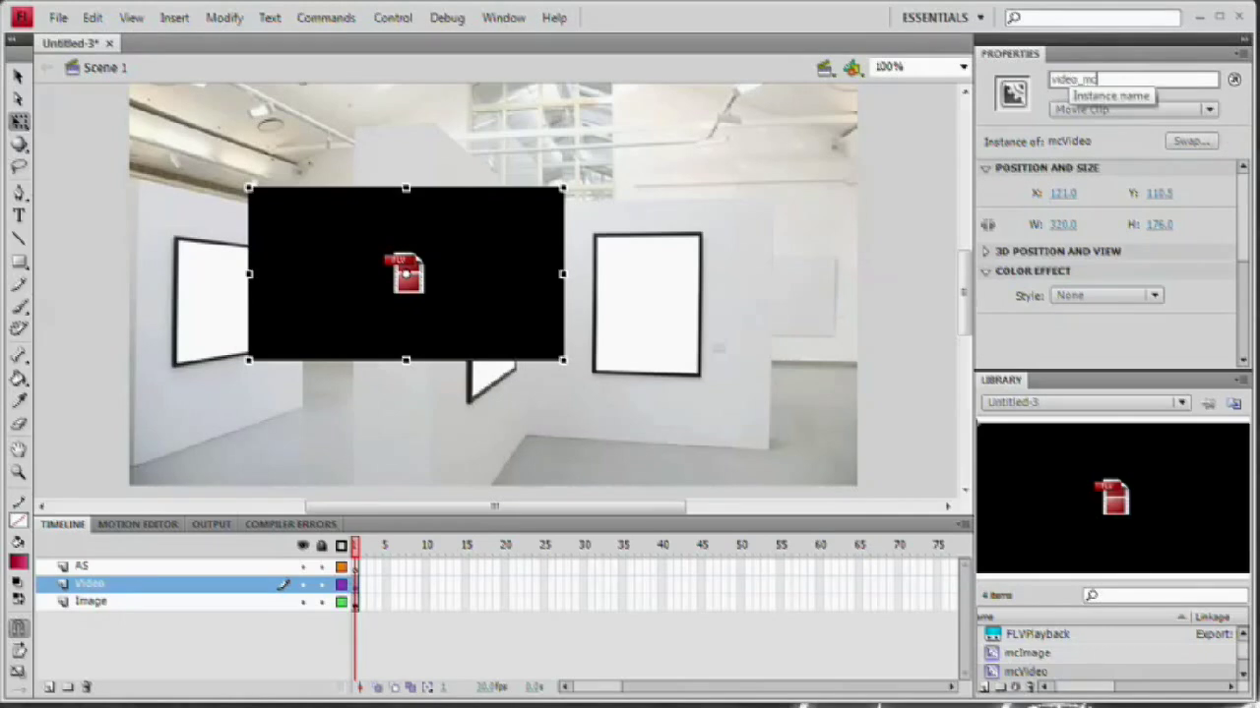
pyautogui.click(889, 234)
# Step: Open the mcVideo clip, check the instance name of the playback component inside it, and return to Scene 1
pyautogui.click(451, 245)
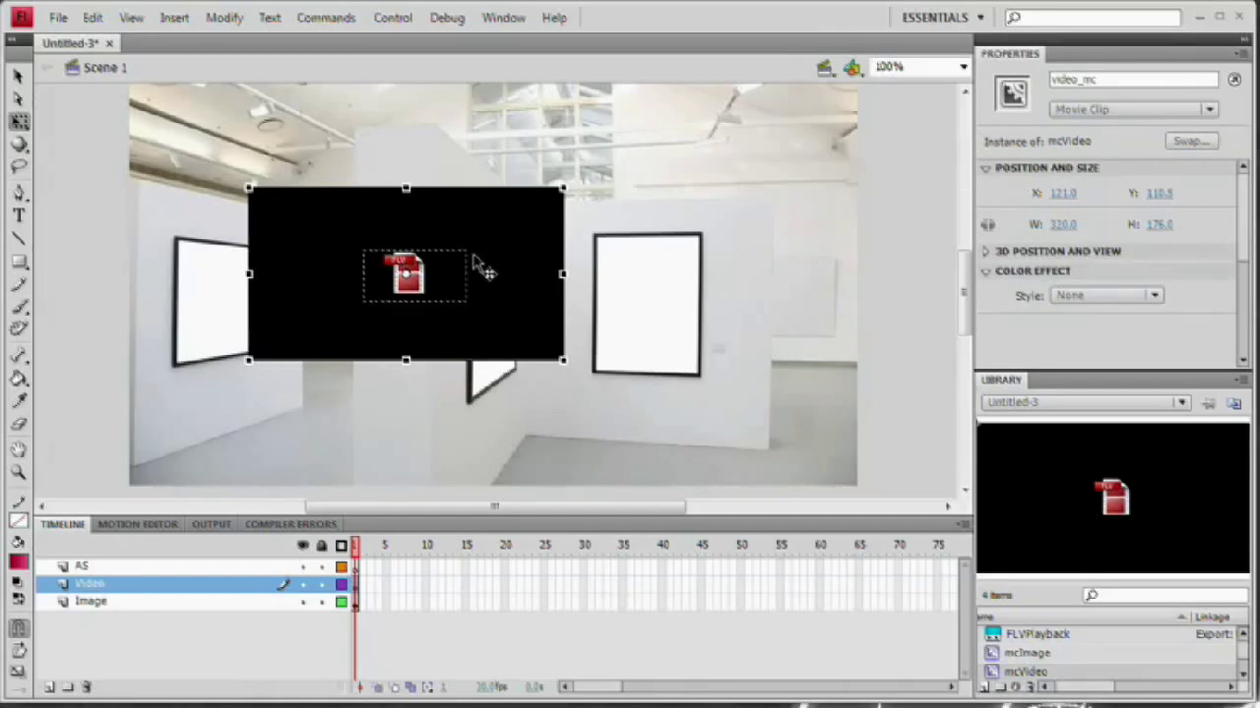
pyautogui.doubleClick(479, 267)
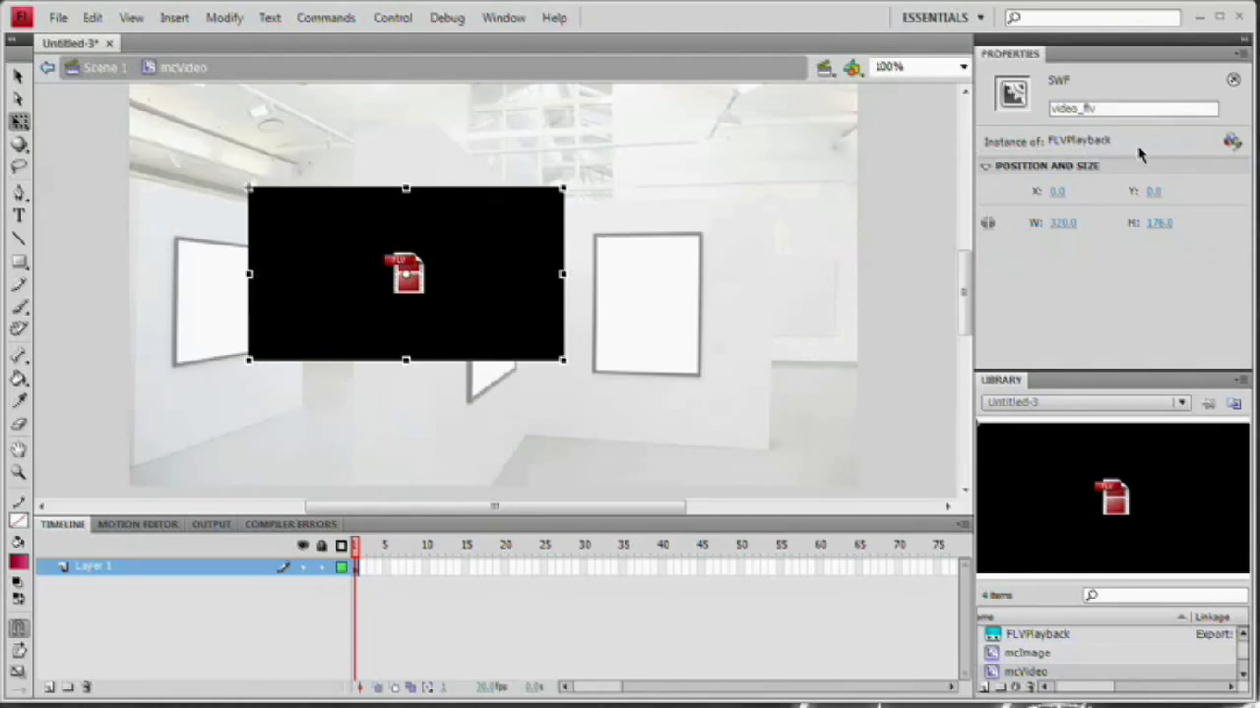
pyautogui.doubleClick(1104, 110)
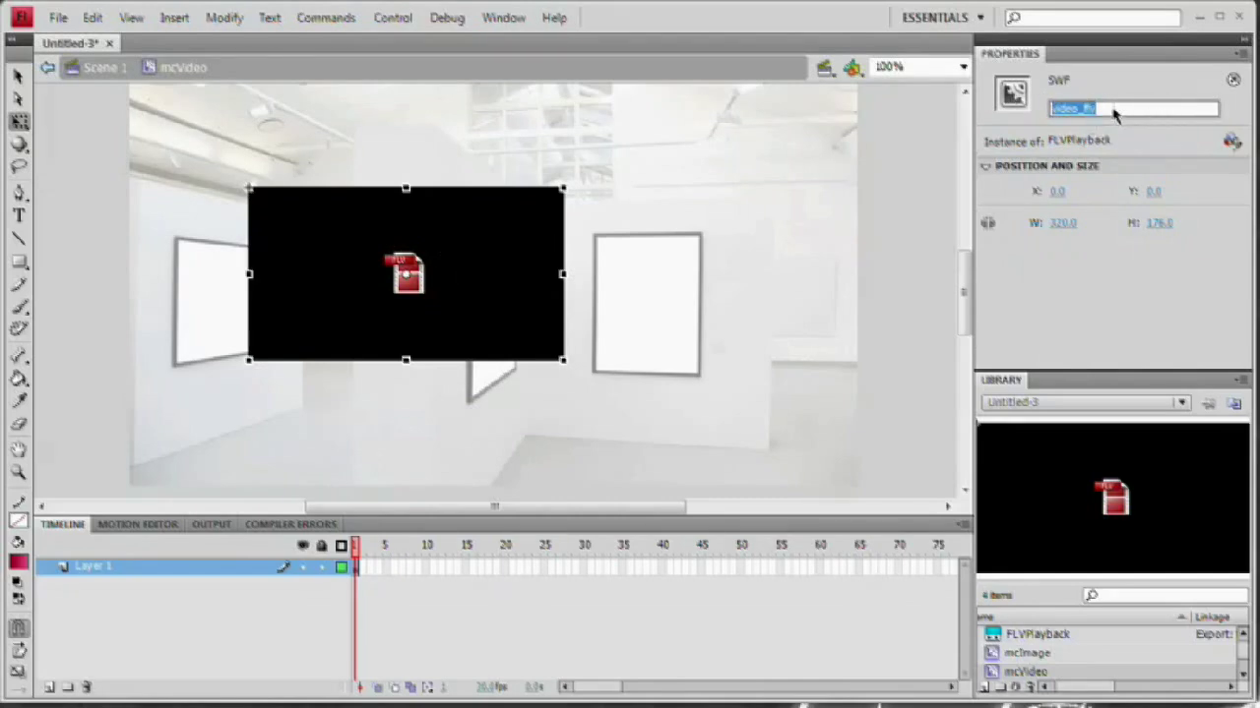
pyautogui.click(1107, 276)
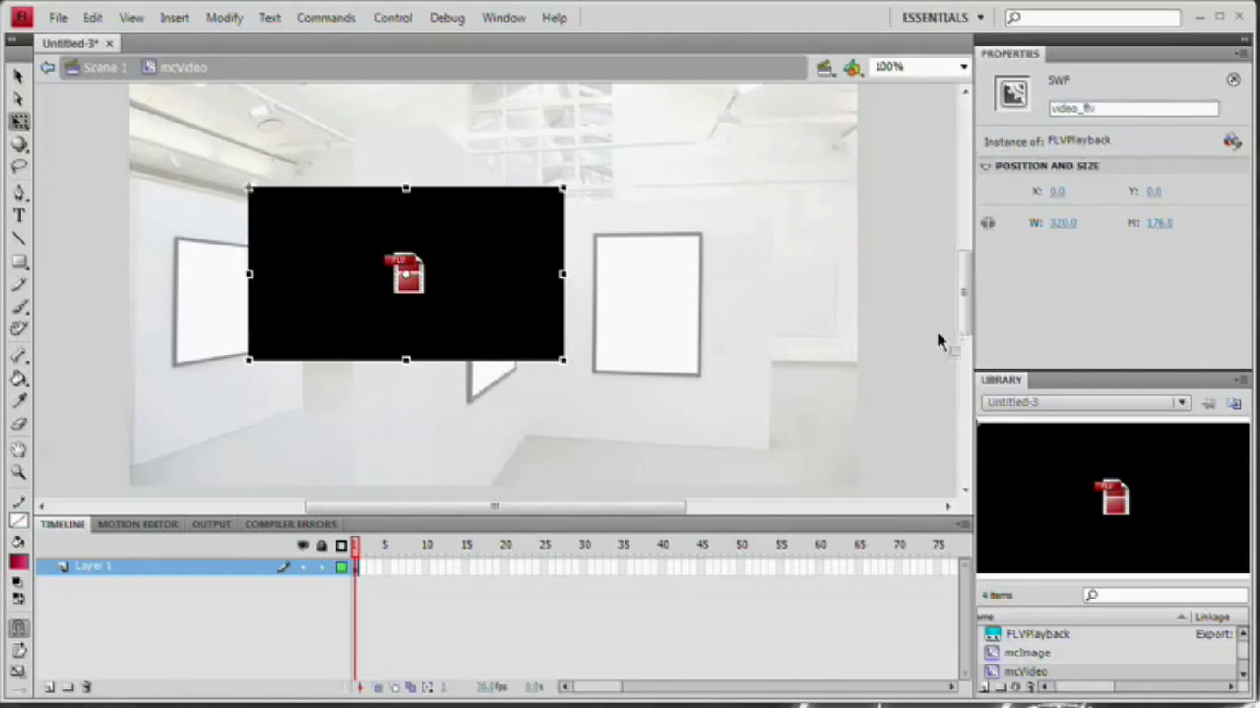
pyautogui.click(86, 72)
# Step: Move the video clip over the left picture frame and place two copies of it near the middle and right frames
pyautogui.moveTo(456, 258); pyautogui.dragTo(577, 288)
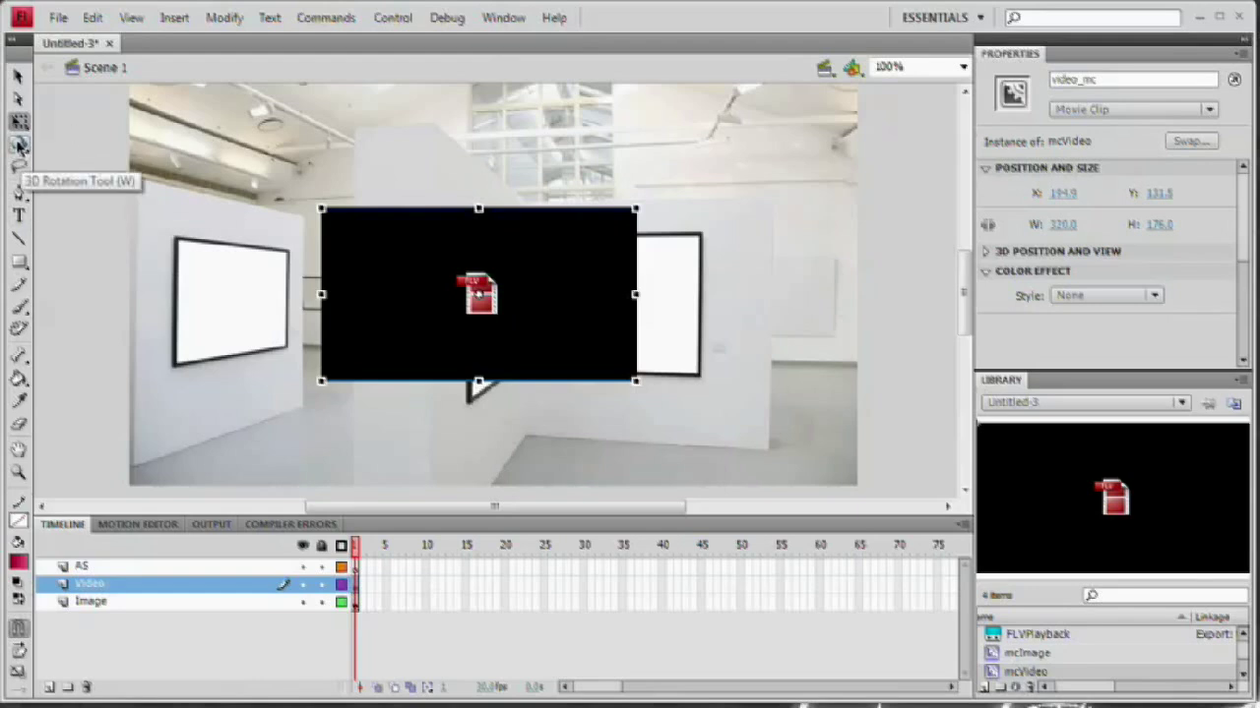
pyautogui.moveTo(521, 284); pyautogui.dragTo(489, 349)
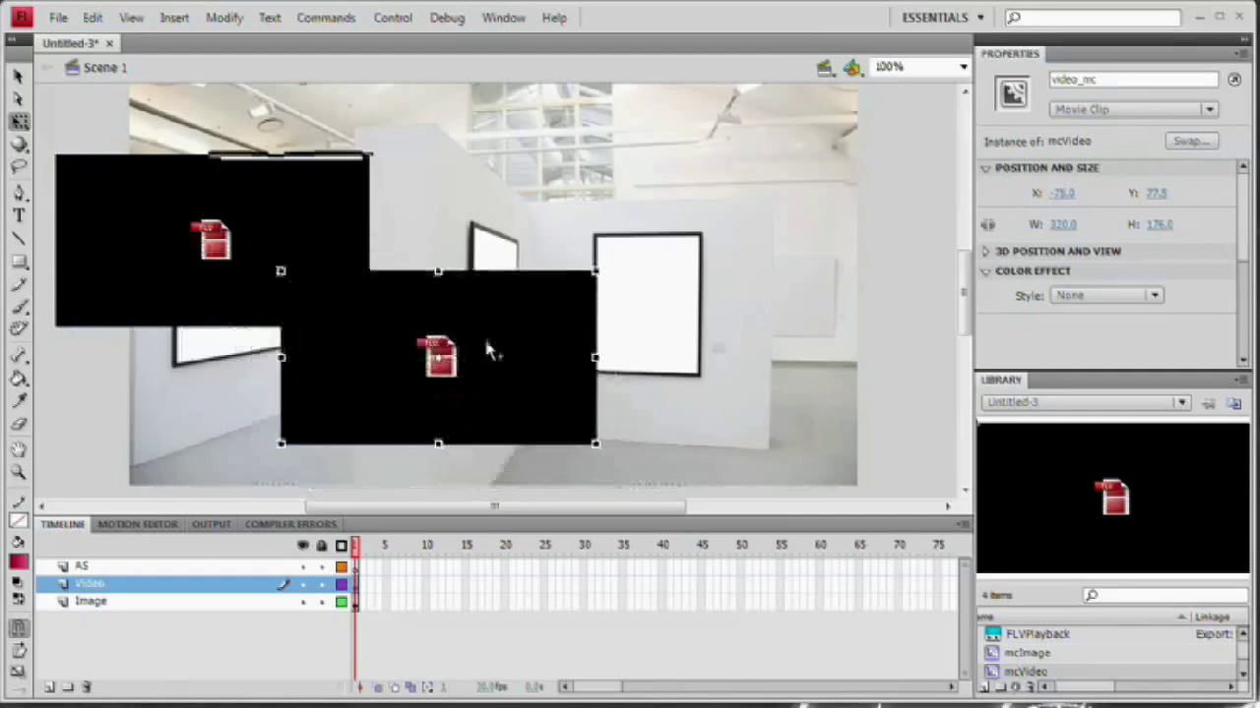
pyautogui.moveTo(554, 318); pyautogui.dragTo(677, 320)
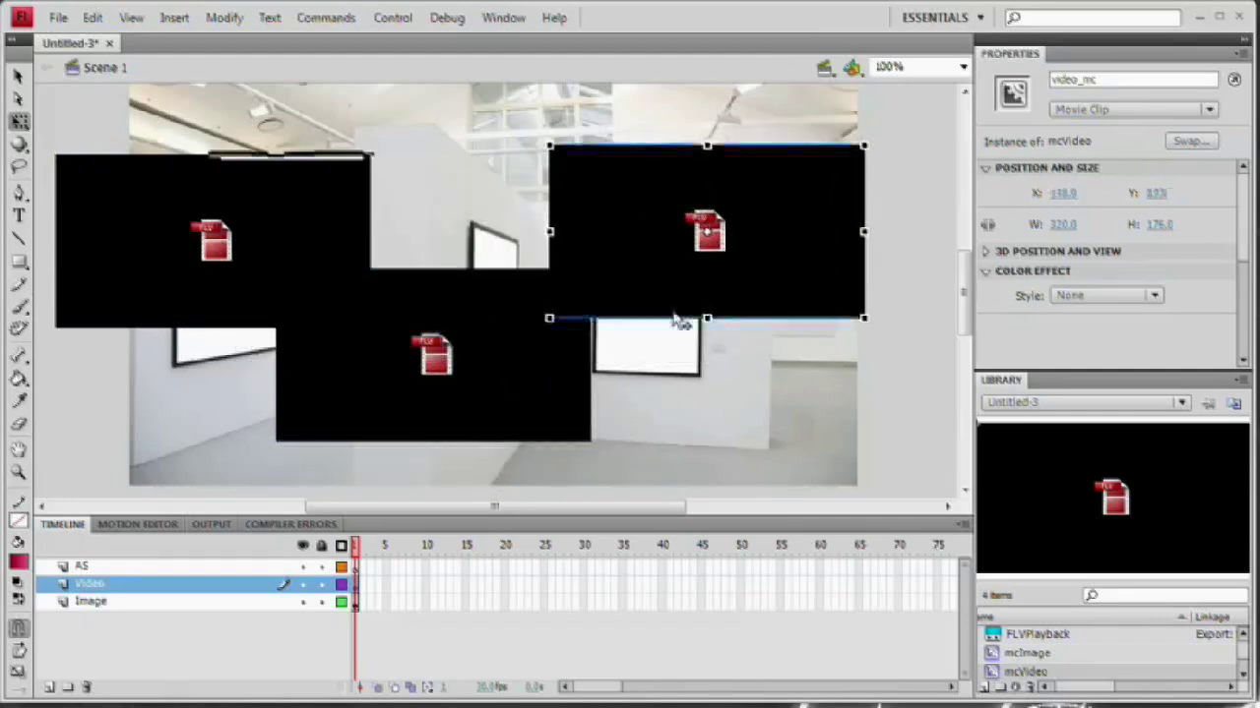
# Step: Select the middle and right video clips together and distribute them to separate layers
pyautogui.click(254, 246)
pyautogui.click(433, 334)
pyautogui.click(720, 224)
pyautogui.click(331, 219)
pyautogui.click(403, 321)
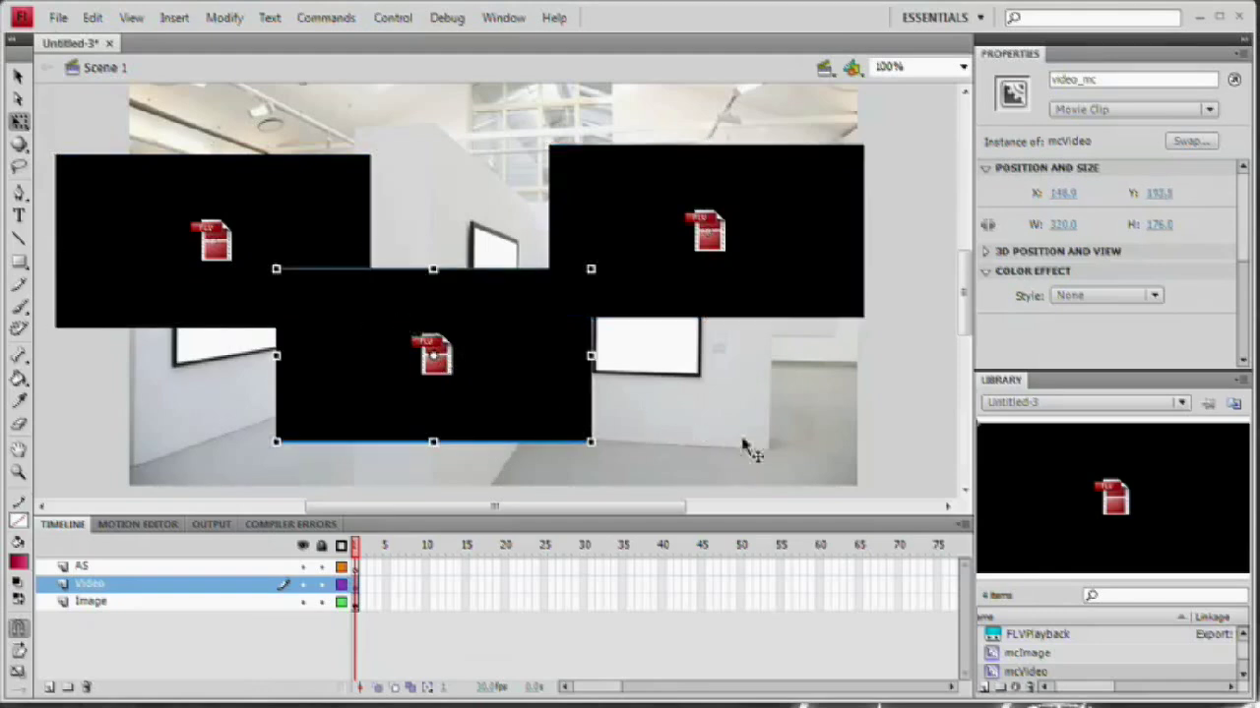
pyautogui.click(702, 281)
pyautogui.keyDown('shift'); pyautogui.click(523, 386); pyautogui.keyUp('shift')
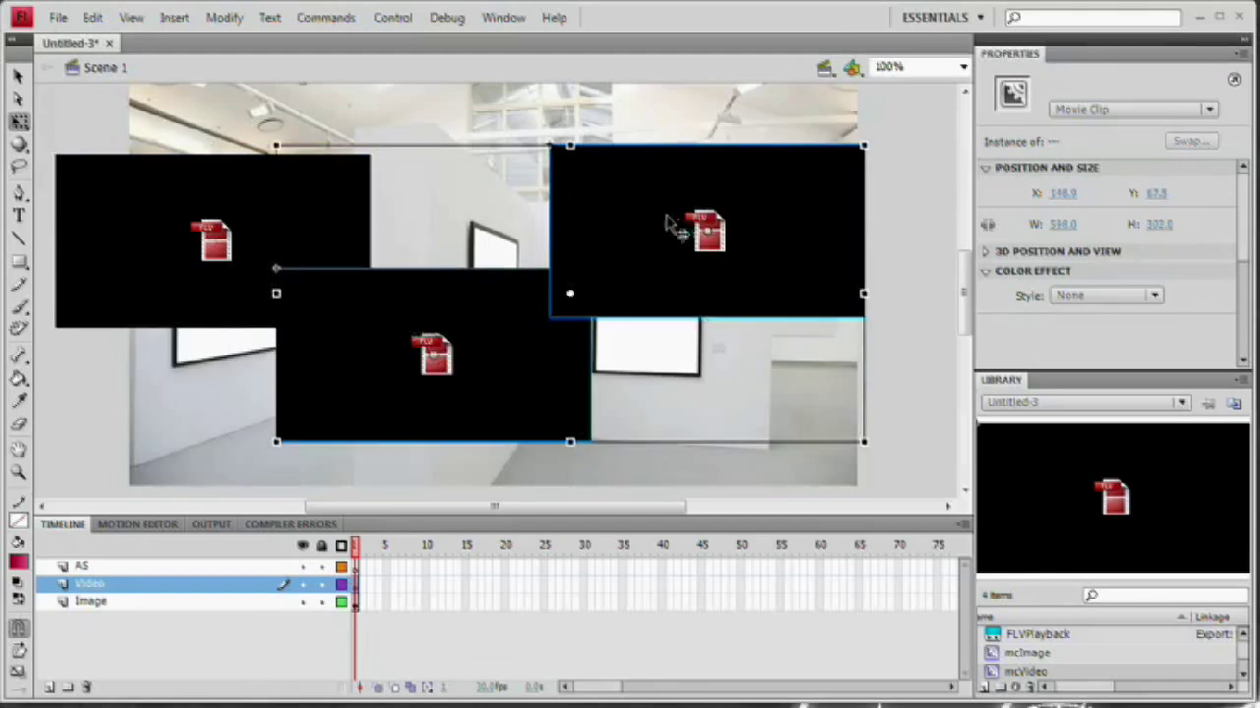
pyautogui.rightClick(562, 172)
pyautogui.click(662, 528)
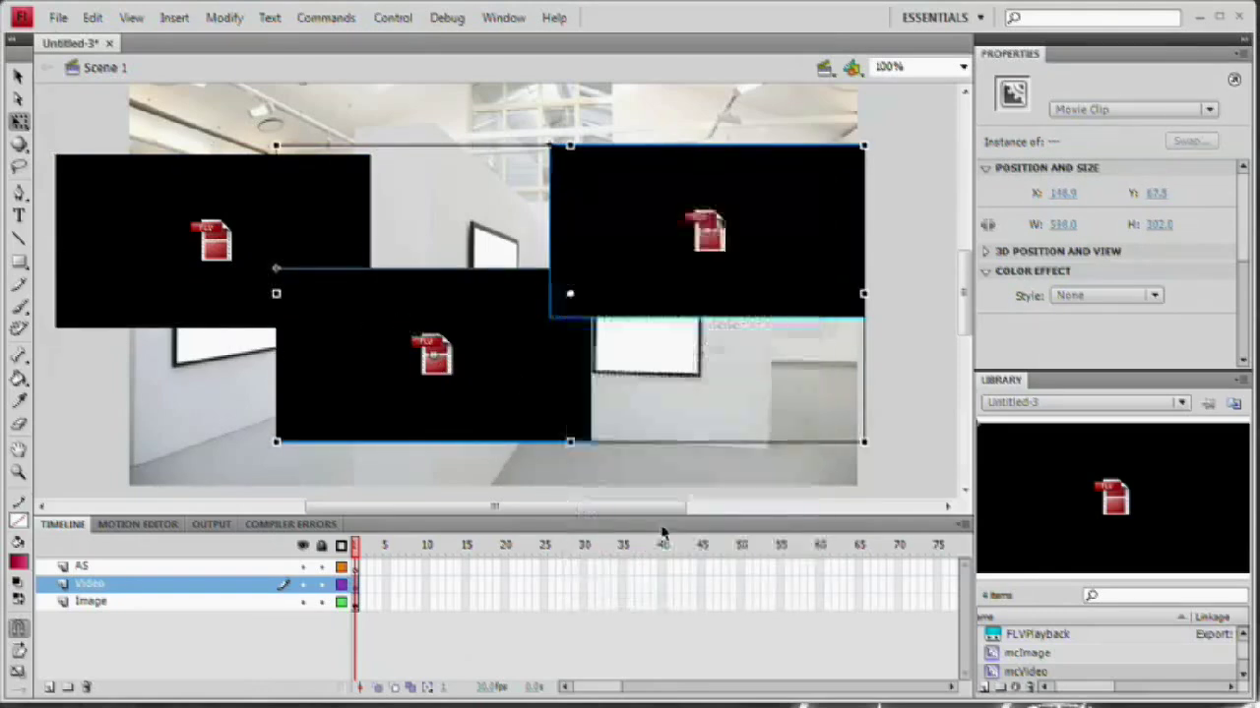
# Step: Check which clip each new layer holds and rename the Video layer as VideoLeft
pyautogui.click(108, 622)
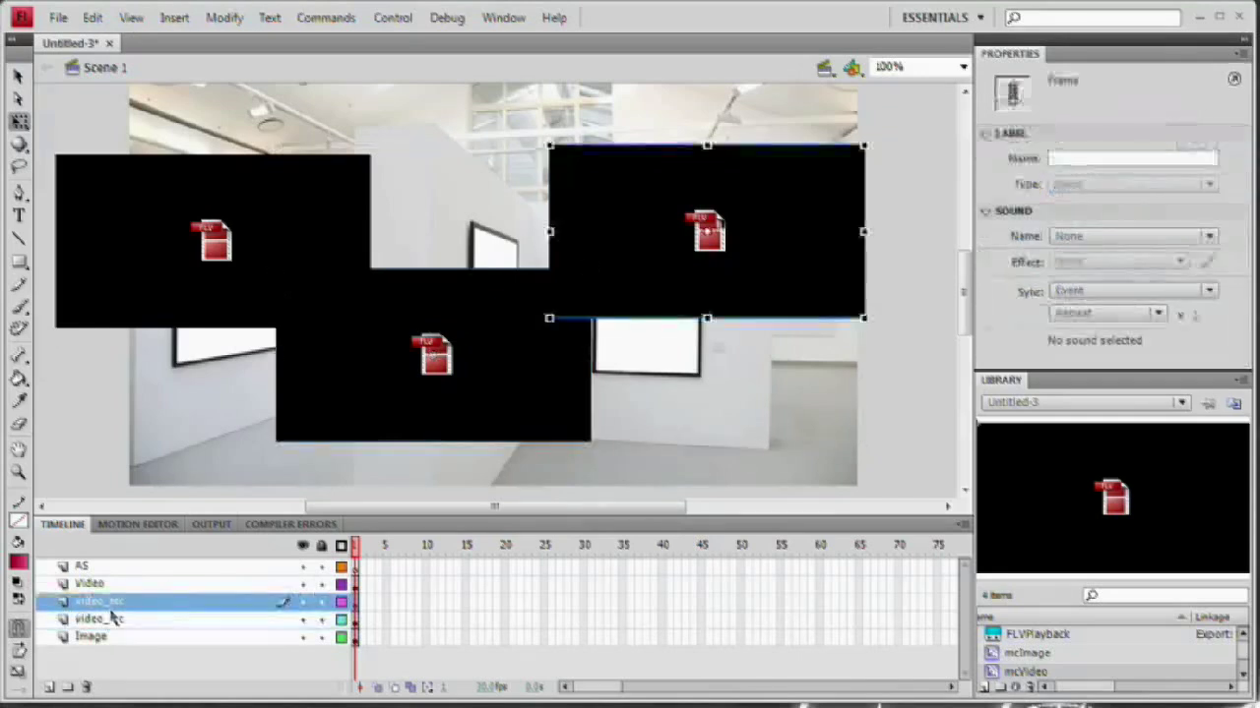
pyautogui.click(99, 585)
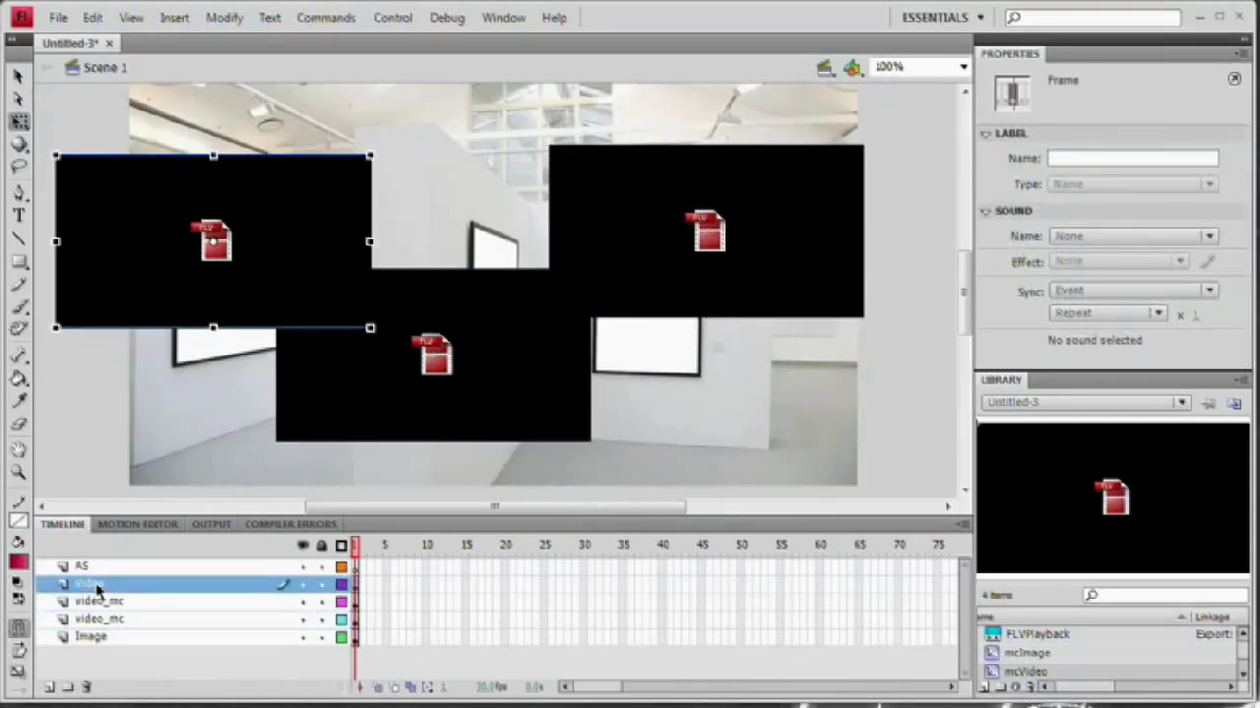
pyautogui.doubleClick(99, 586)
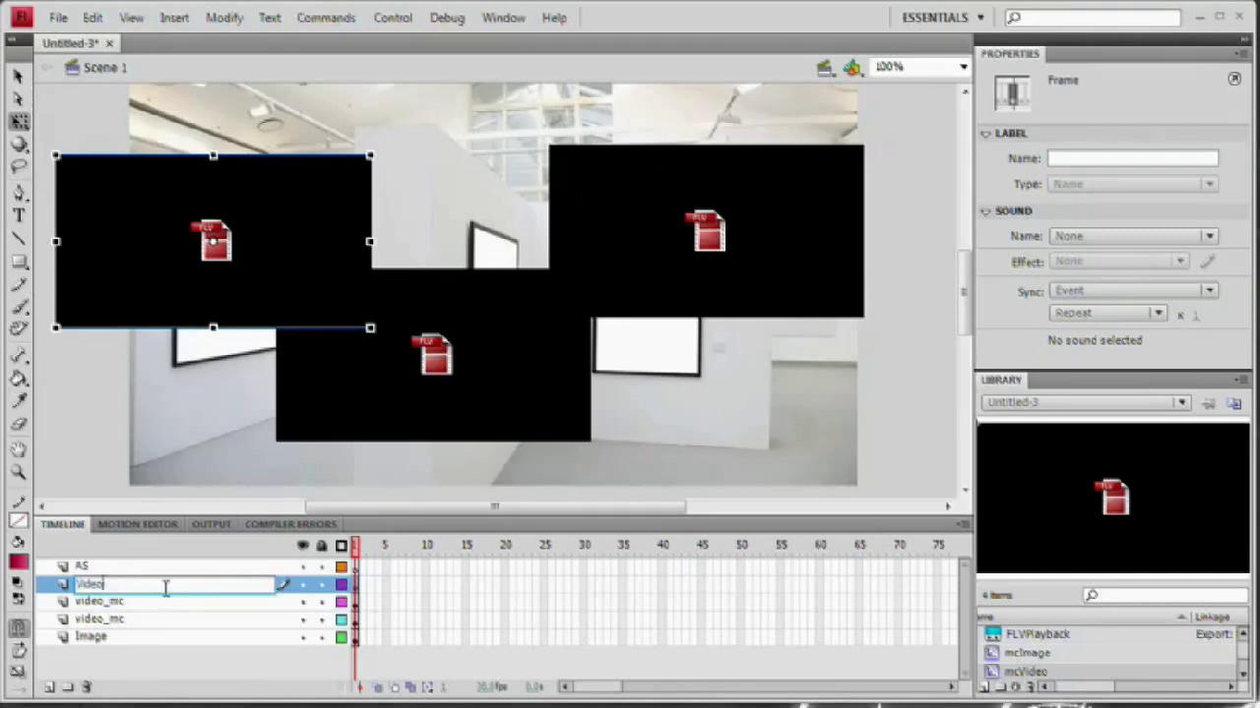
pyautogui.write('VideoLeft')
pyautogui.press('Return')
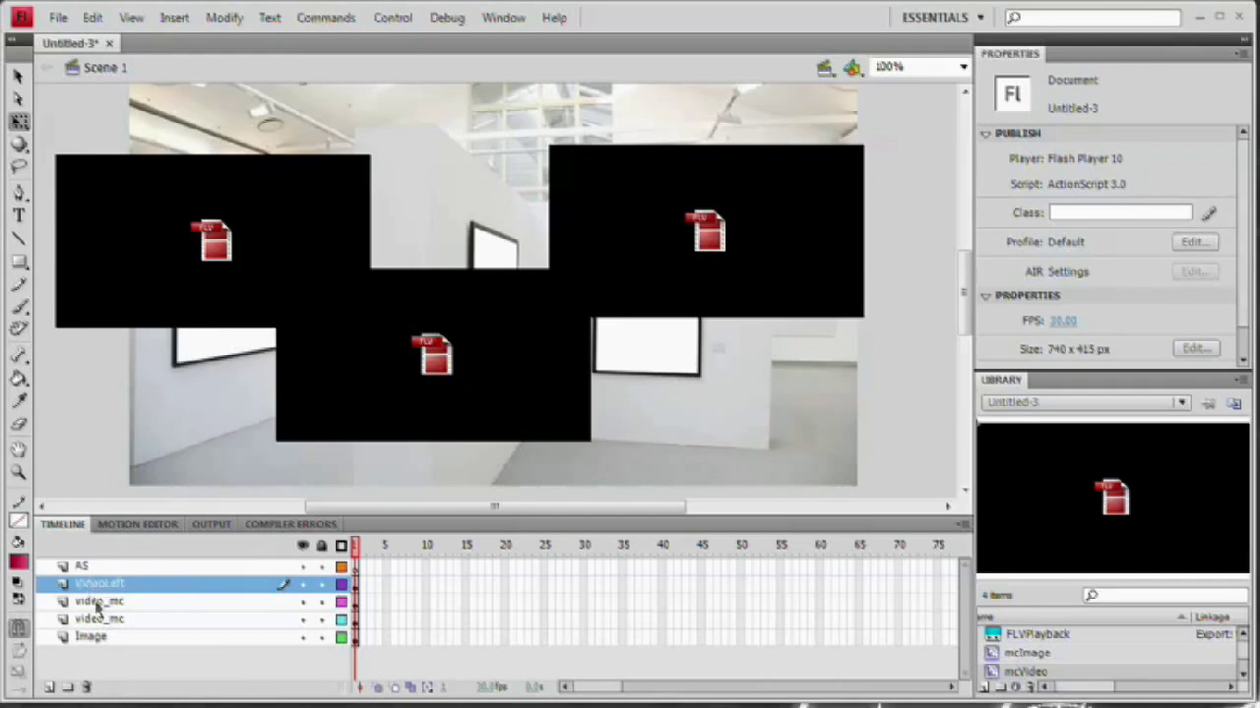
# Step: Rename the video_mc layer directly below VideoLeft as videoMiddle
pyautogui.click(97, 603)
pyautogui.doubleClick(96, 604)
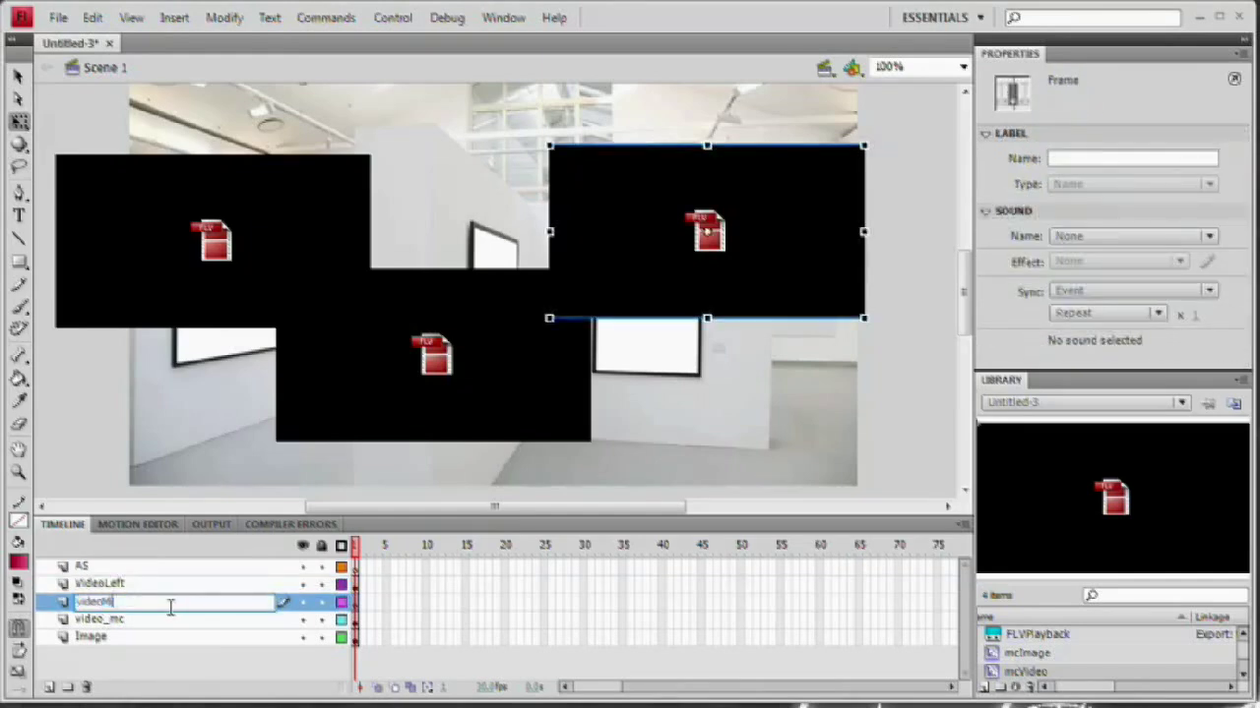
pyautogui.press('Return')
# Step: Rename the video_mc layer directly above the Image layer, which holds the middle clip, as VideoMiddle
pyautogui.click(111, 622)
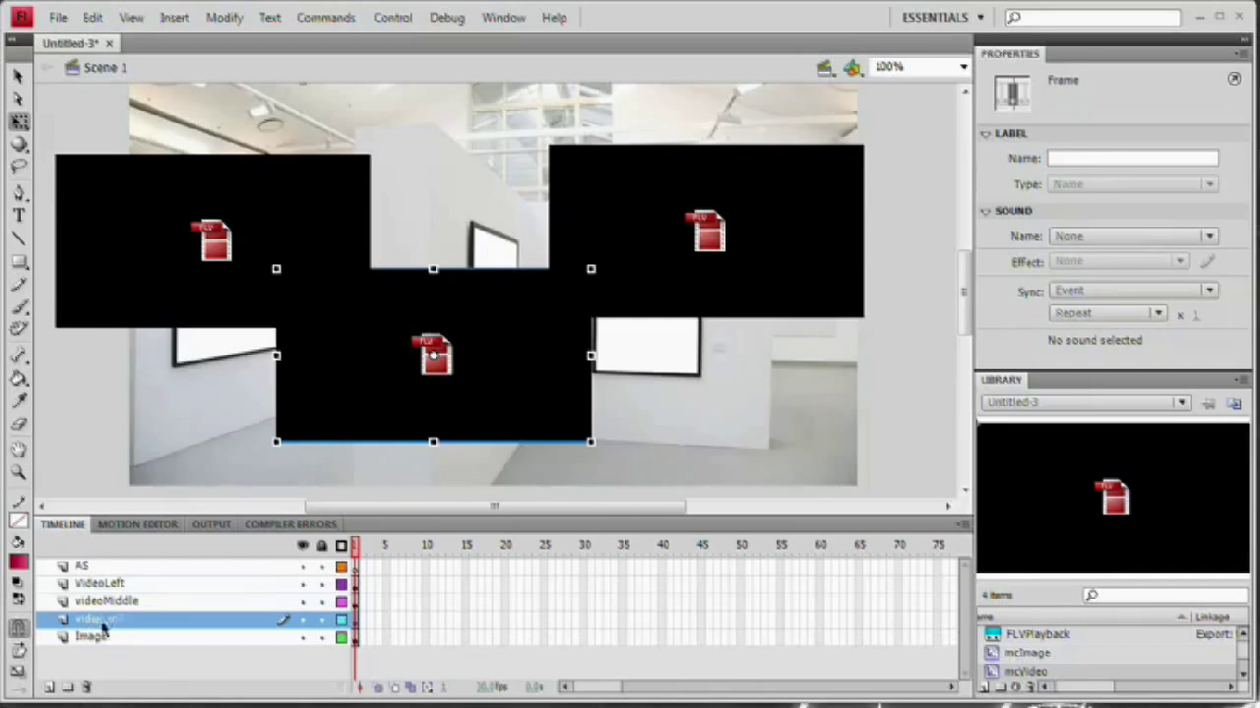
pyautogui.doubleClick(106, 624)
pyautogui.write('Video')
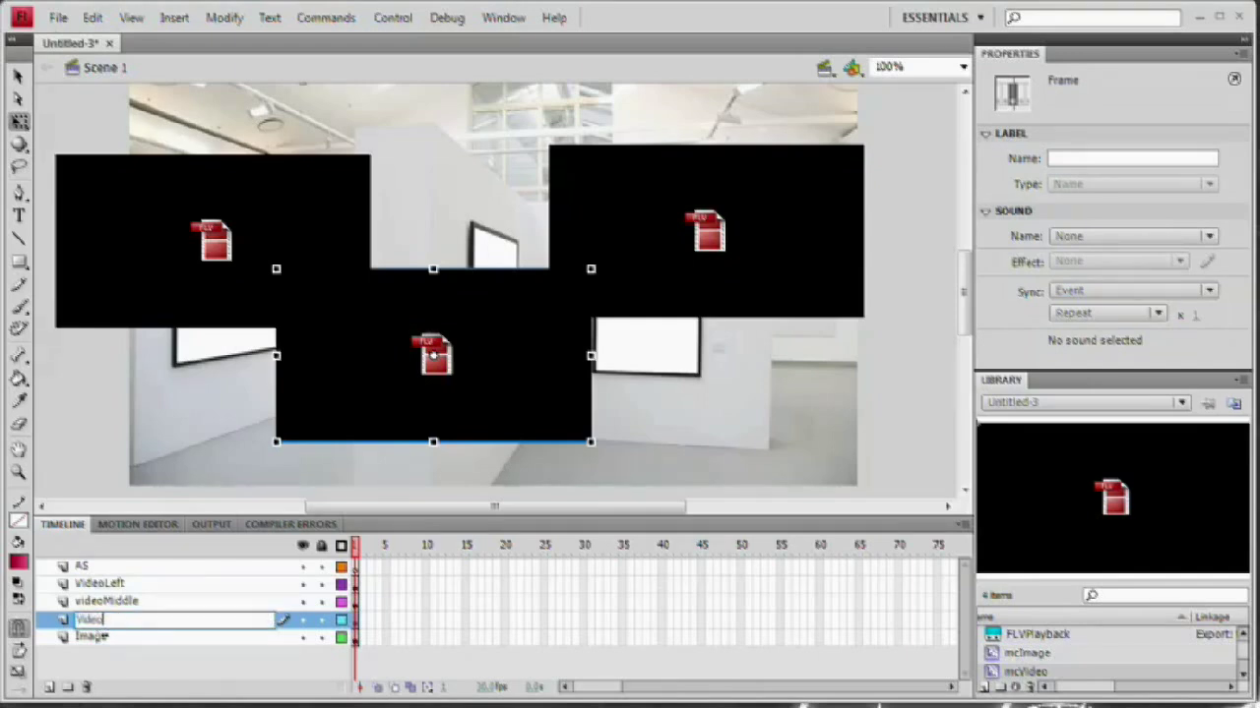
pyautogui.write('Middle')
pyautogui.press('Return')
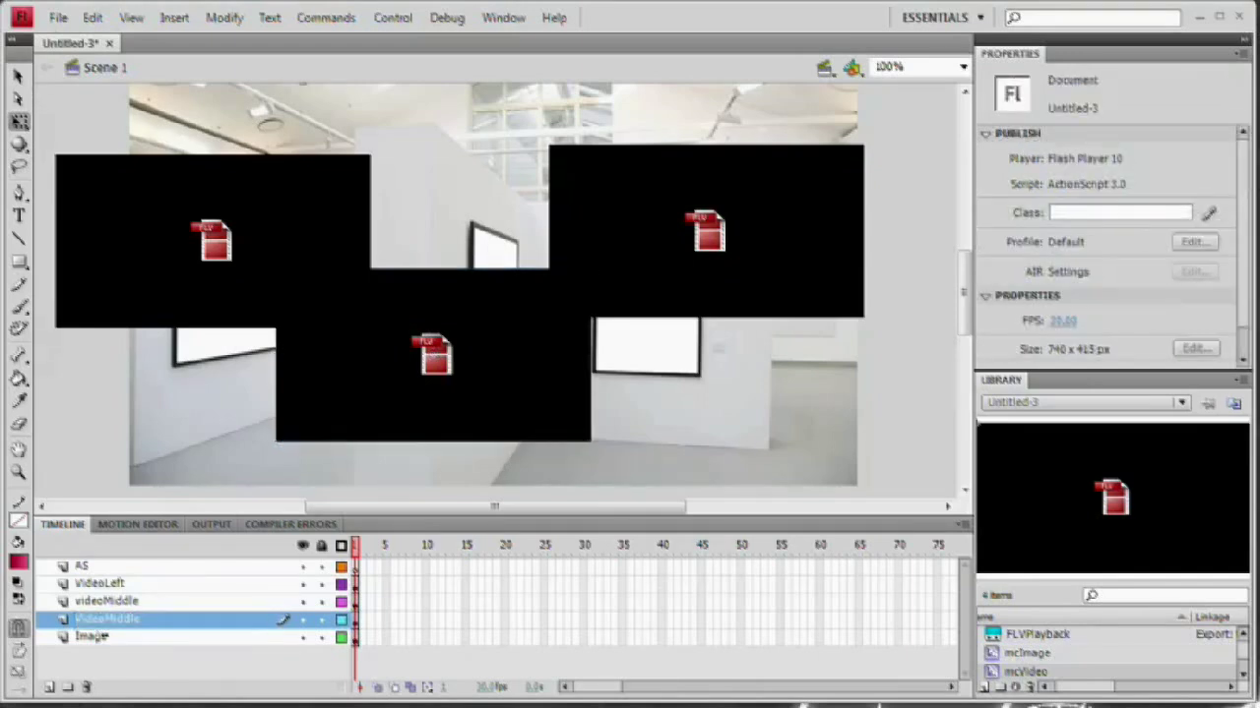
# Step: Rename the videoMiddle layer as VideoRight and check which layers hold the middle and right clips
pyautogui.doubleClick(136, 603)
pyautogui.write('VideoR')
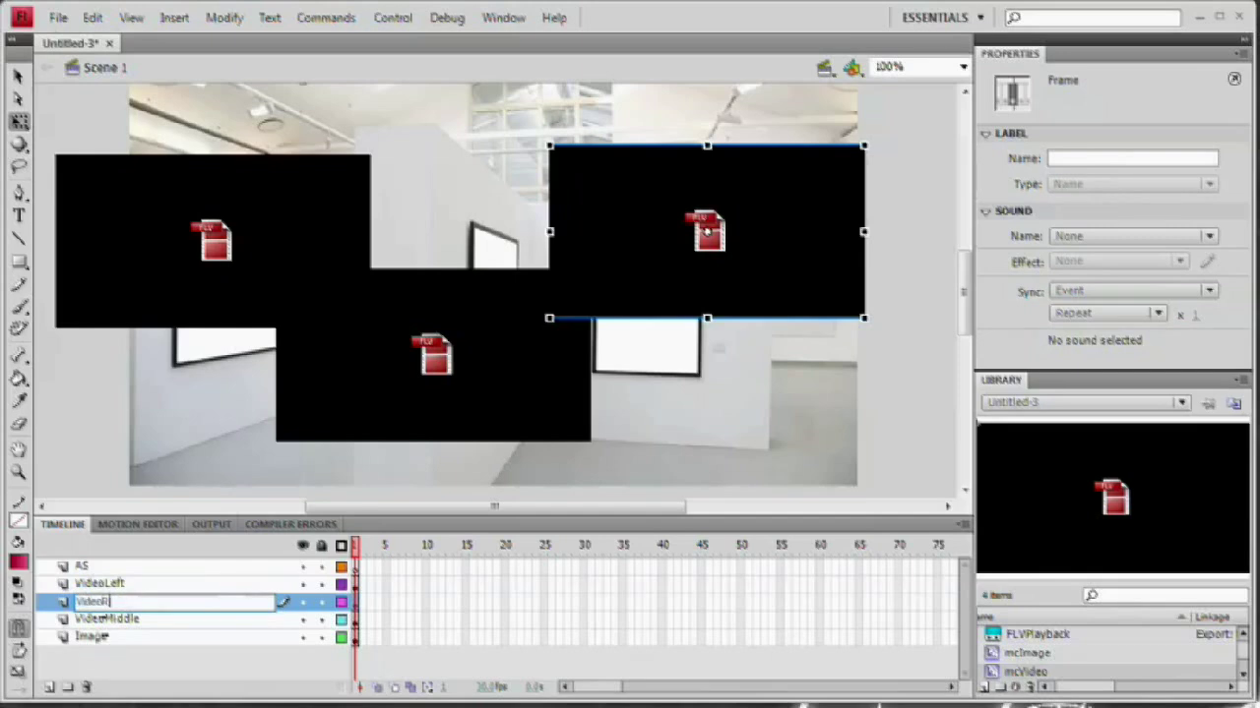
pyautogui.write('ight')
pyautogui.press('Return')
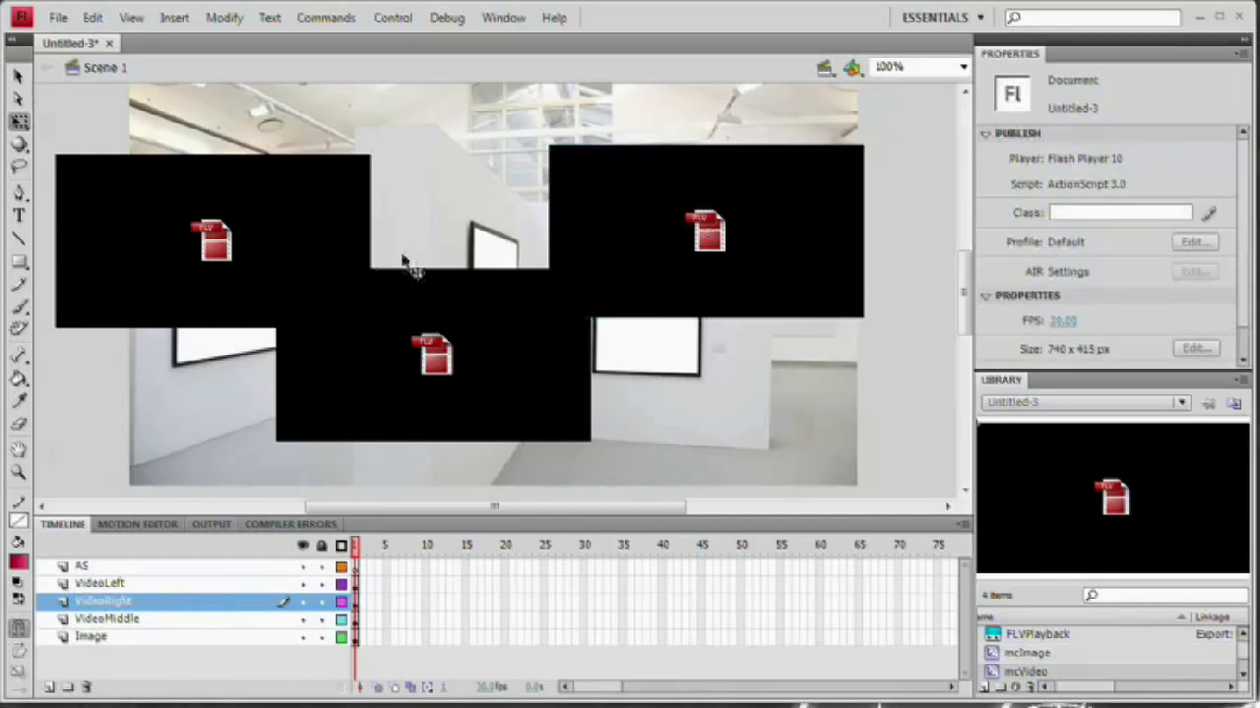
pyautogui.click(431, 323)
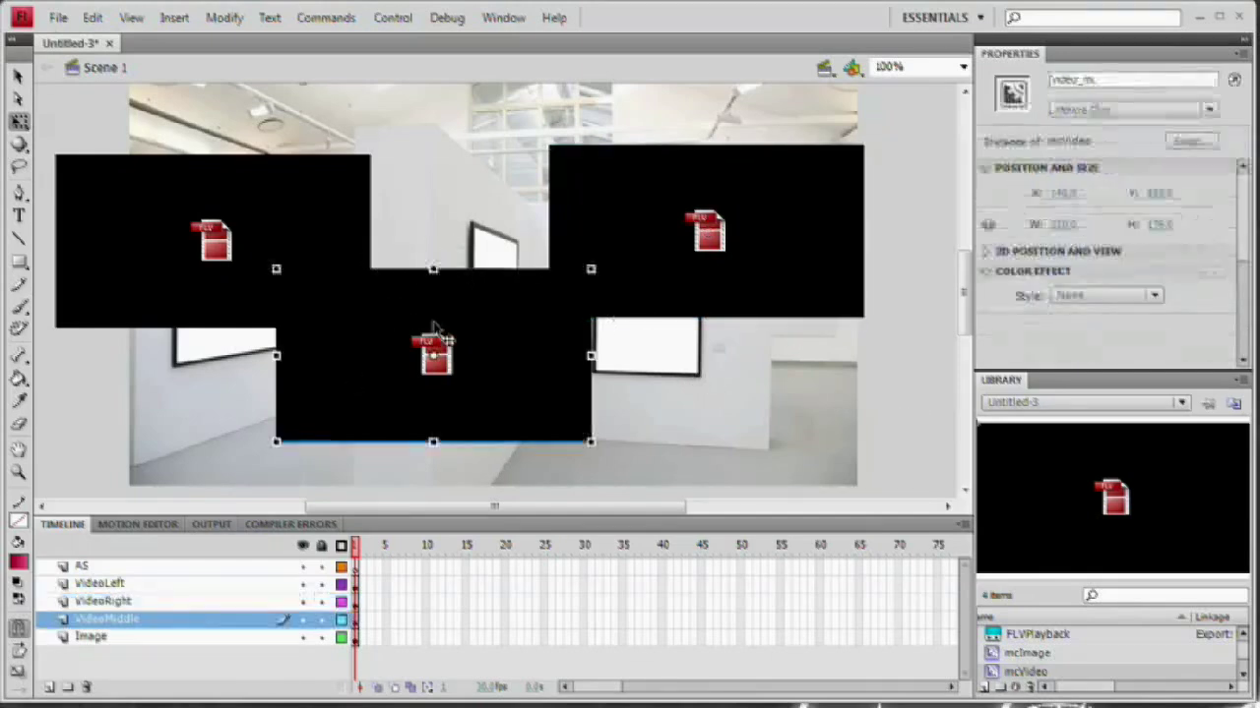
pyautogui.click(679, 232)
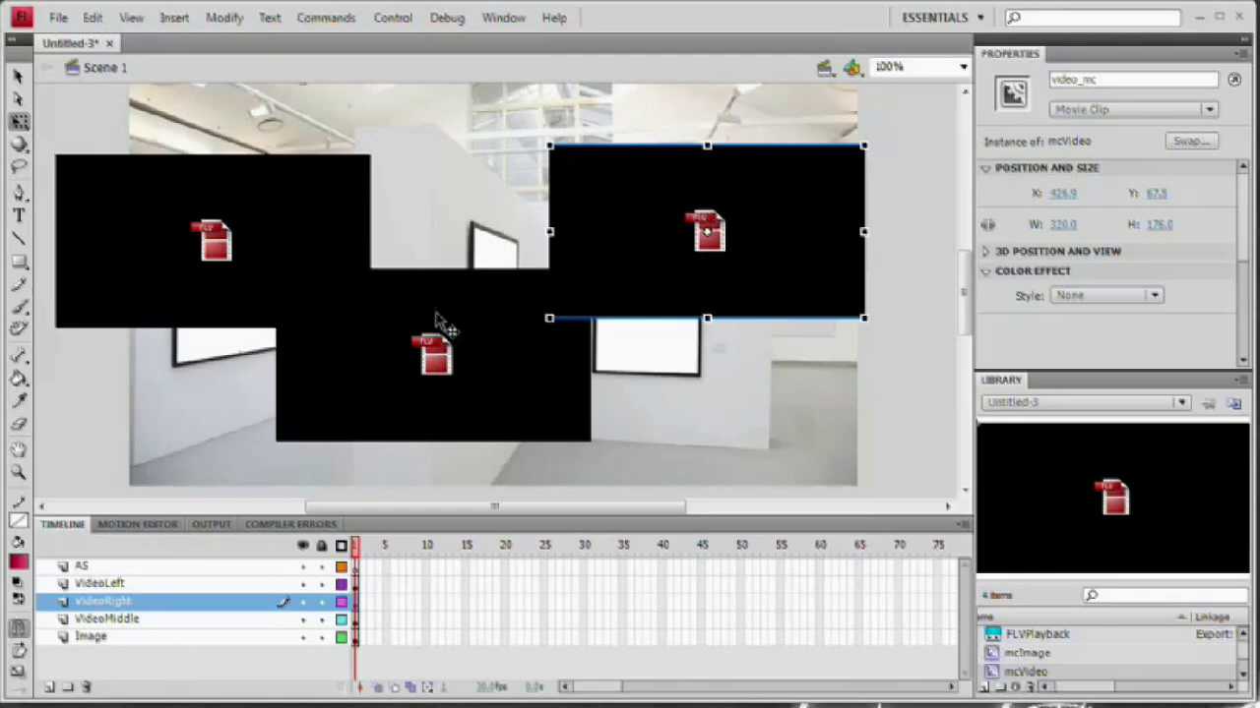
# Step: Move the middle and left video clips aside to uncover the middle and right picture frames
pyautogui.click(504, 362)
pyautogui.moveTo(503, 362); pyautogui.dragTo(266, 379)
pyautogui.click(276, 236)
pyautogui.moveTo(244, 253); pyautogui.dragTo(223, 183)
# Step: Fit the right clip over the right frame, rotated a quarter turn and about 118 × 214 px, and move its layer beneath Image
pyautogui.moveTo(799, 246); pyautogui.dragTo(618, 314)
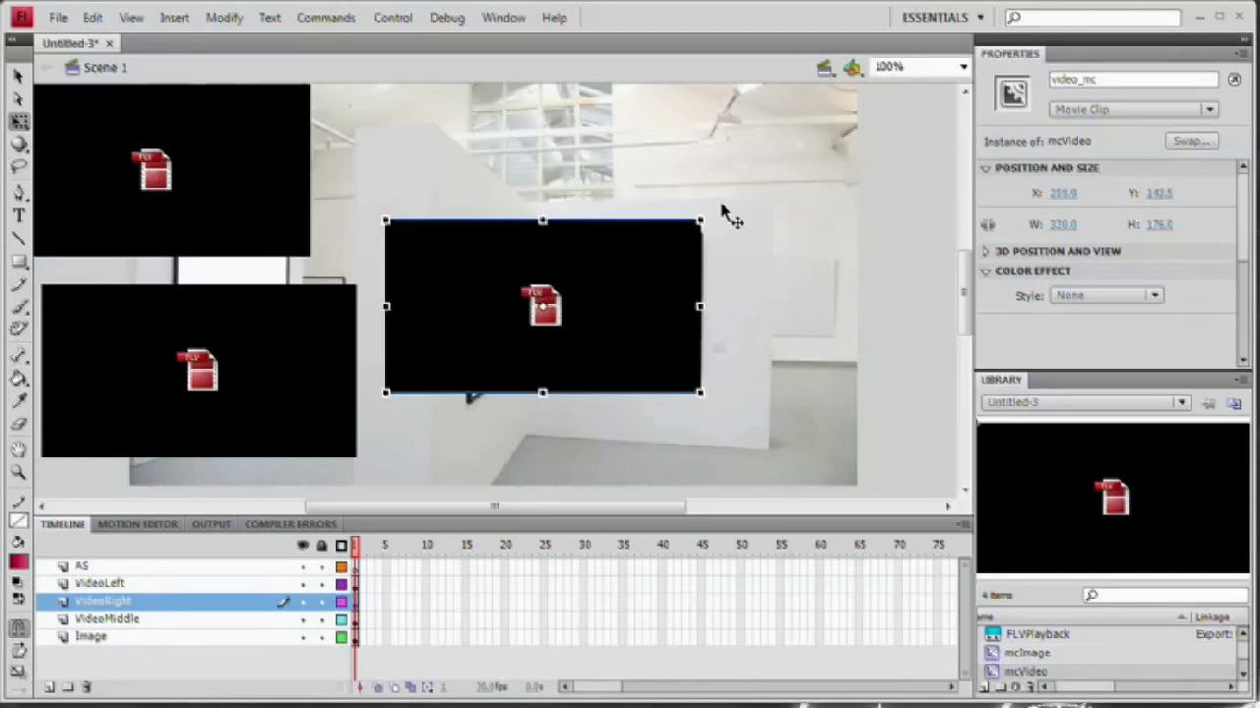
pyautogui.moveTo(716, 216); pyautogui.dragTo(638, 427)
pyautogui.moveTo(606, 364); pyautogui.dragTo(699, 344)
pyautogui.moveTo(739, 133); pyautogui.dragTo(705, 187)
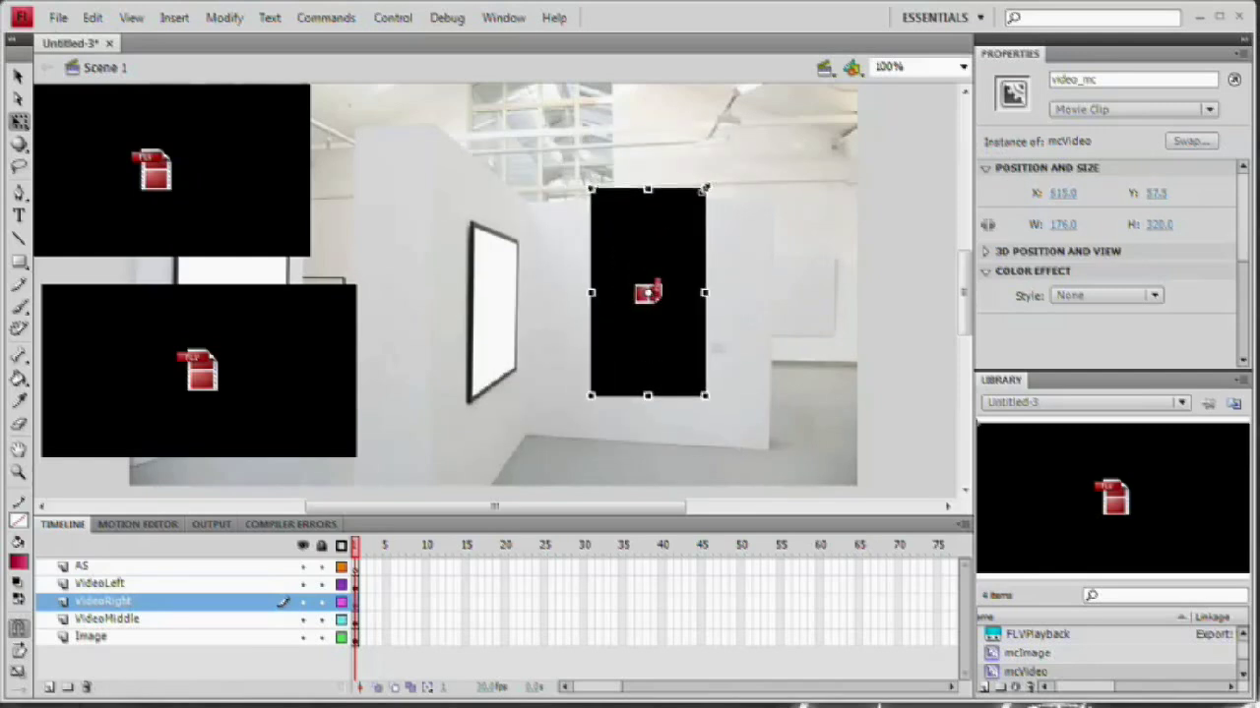
pyautogui.moveTo(683, 251)
pyautogui.mouseDown()
pyautogui.moveTo(702, 304)
pyautogui.moveTo(687, 276)
pyautogui.mouseUp()
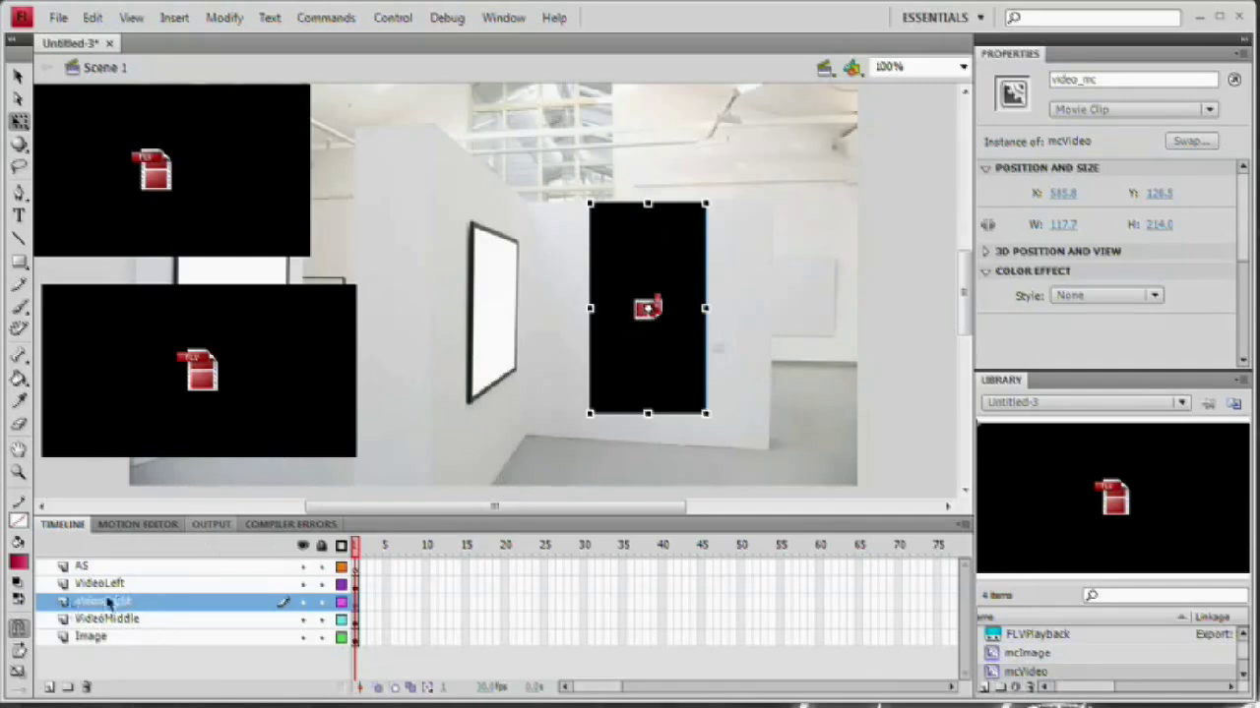
pyautogui.moveTo(116, 605); pyautogui.dragTo(112, 652)
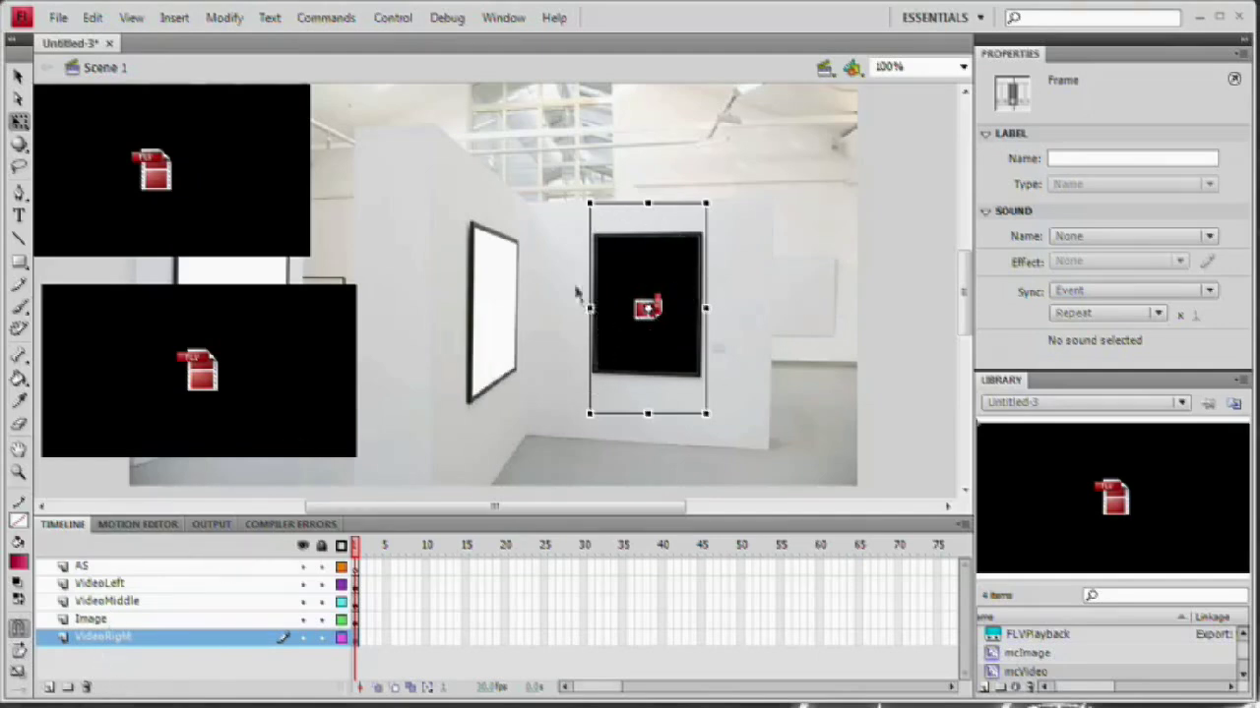
# Step: Rotate the middle clip in 3D to match the angled wall's perspective and place it over the middle frame
pyautogui.click(233, 385)
pyautogui.moveTo(260, 406); pyautogui.dragTo(423, 386)
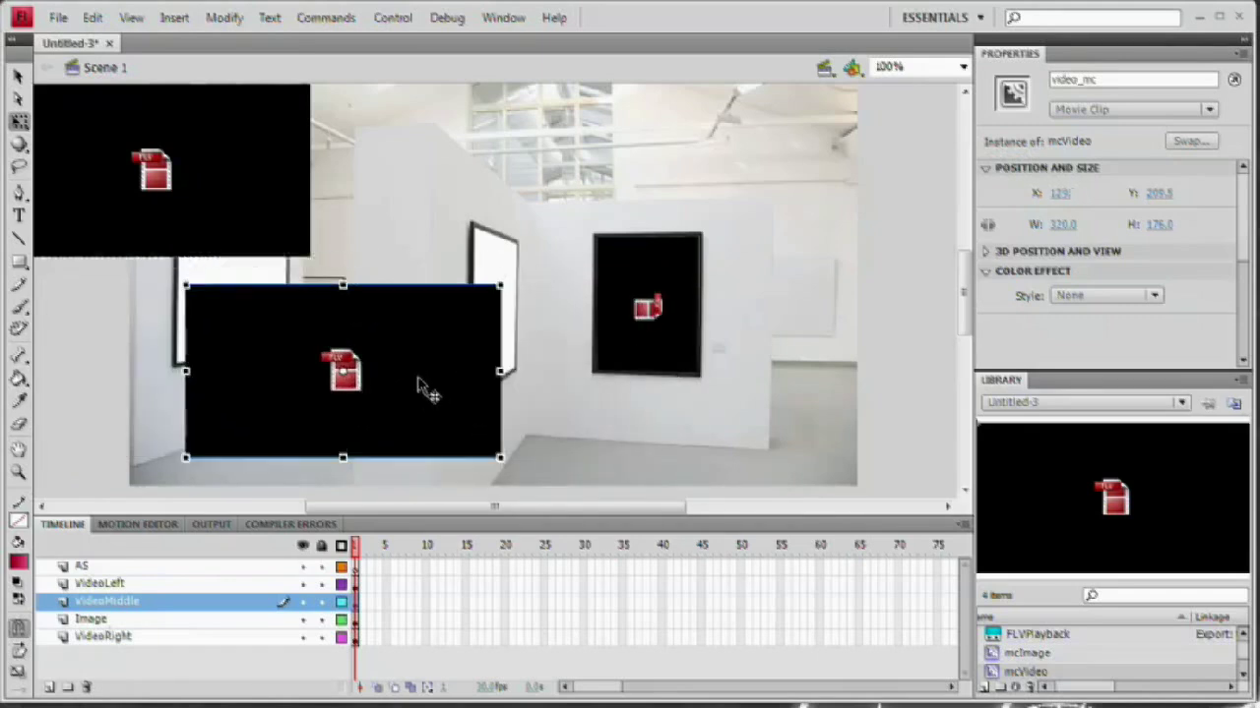
pyautogui.click(18, 143)
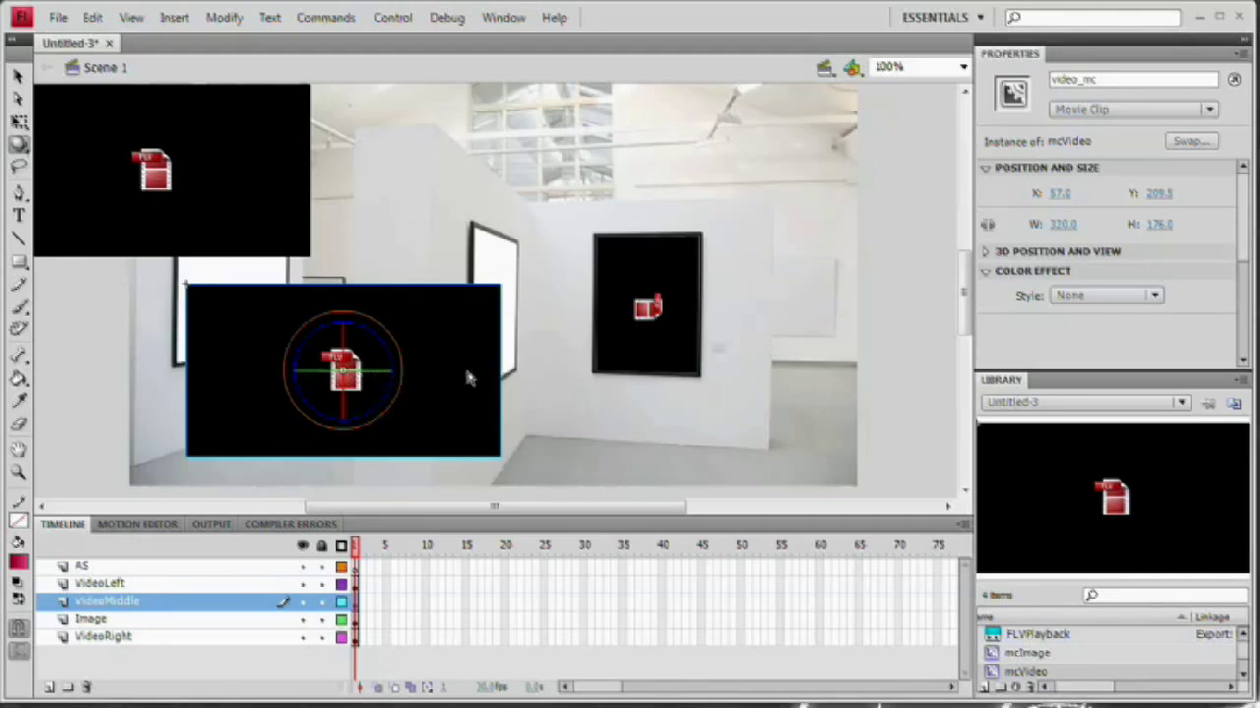
pyautogui.moveTo(384, 376); pyautogui.dragTo(357, 356)
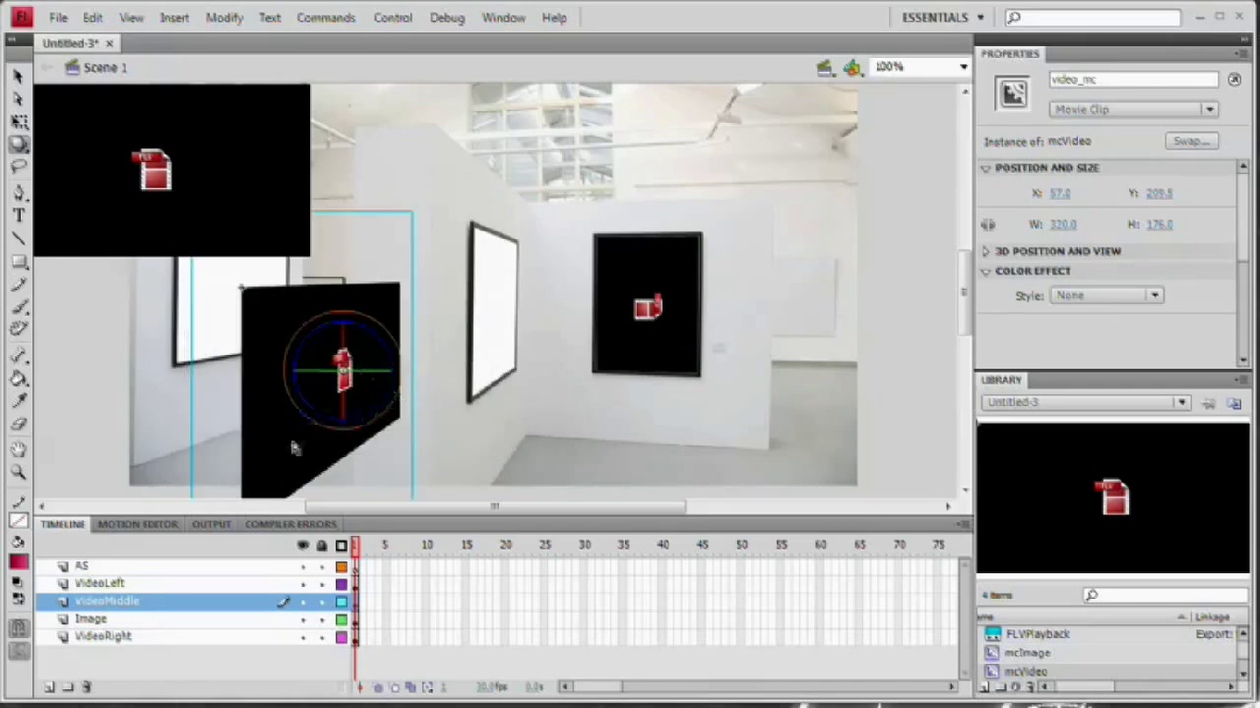
pyautogui.press('v')
pyautogui.moveTo(273, 469); pyautogui.dragTo(425, 418)
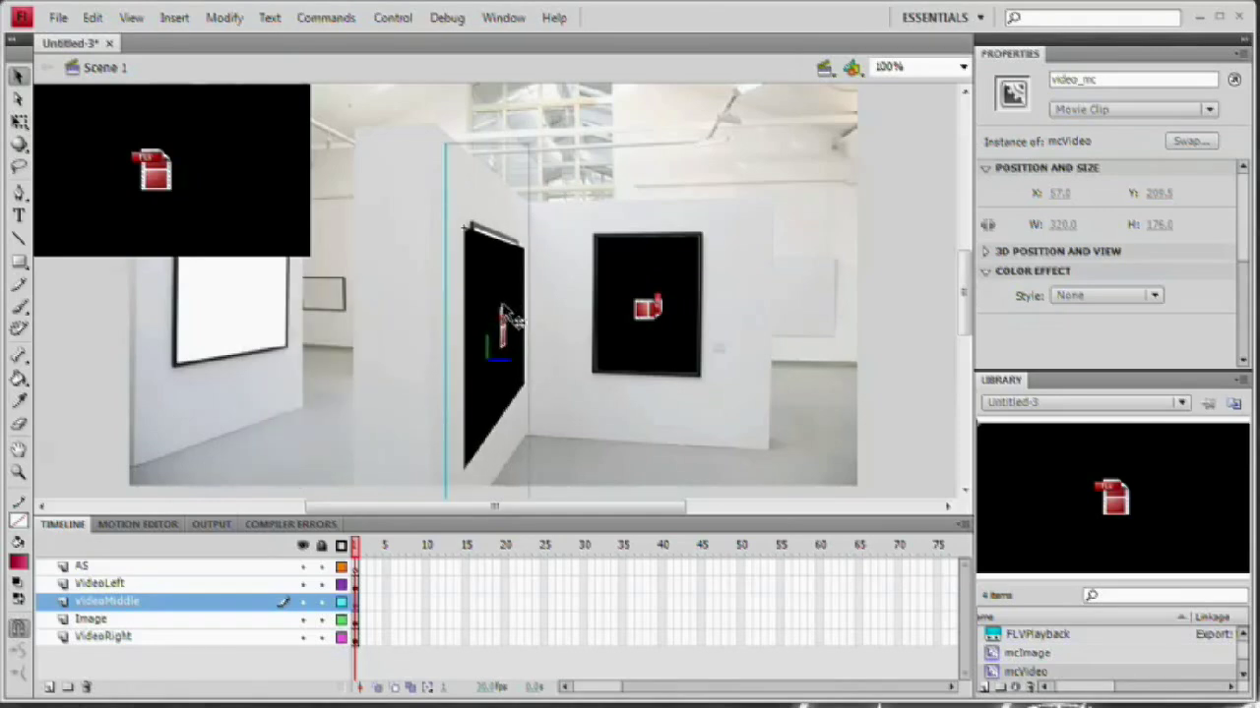
# Step: Scale and reposition the middle clip with Free Transform to match the size of the middle frame
pyautogui.click(20, 121)
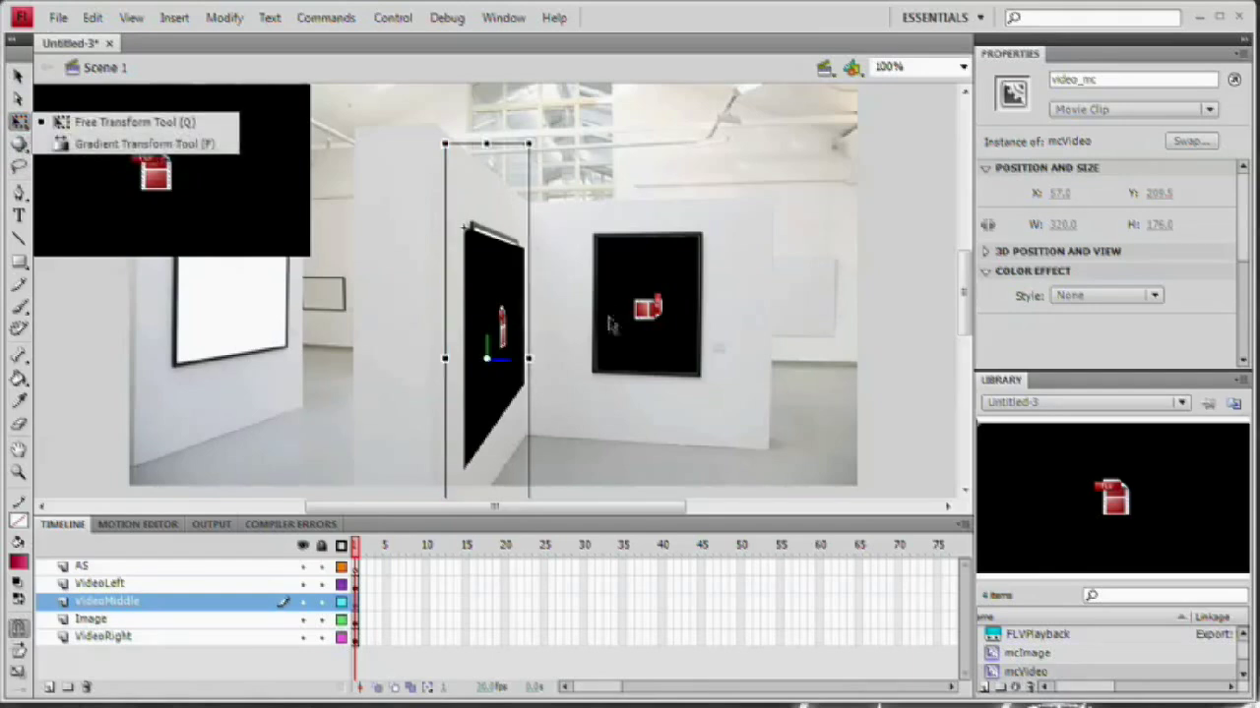
pyautogui.moveTo(531, 364); pyautogui.dragTo(522, 355)
pyautogui.moveTo(493, 399); pyautogui.dragTo(495, 372)
pyautogui.moveTo(524, 123); pyautogui.dragTo(500, 175)
pyautogui.moveTo(489, 405); pyautogui.dragTo(459, 311)
pyautogui.press('Down')
pyautogui.press('Down')
pyautogui.press('Down')
pyautogui.press('Down')
pyautogui.press('Down')
pyautogui.press('Down')
pyautogui.press('Down')
pyautogui.press('Down')
pyautogui.press('Down')
pyautogui.moveTo(523, 182); pyautogui.dragTo(569, 138)
pyautogui.moveTo(502, 249); pyautogui.dragTo(498, 280)
pyautogui.moveTo(523, 475); pyautogui.dragTo(541, 490)
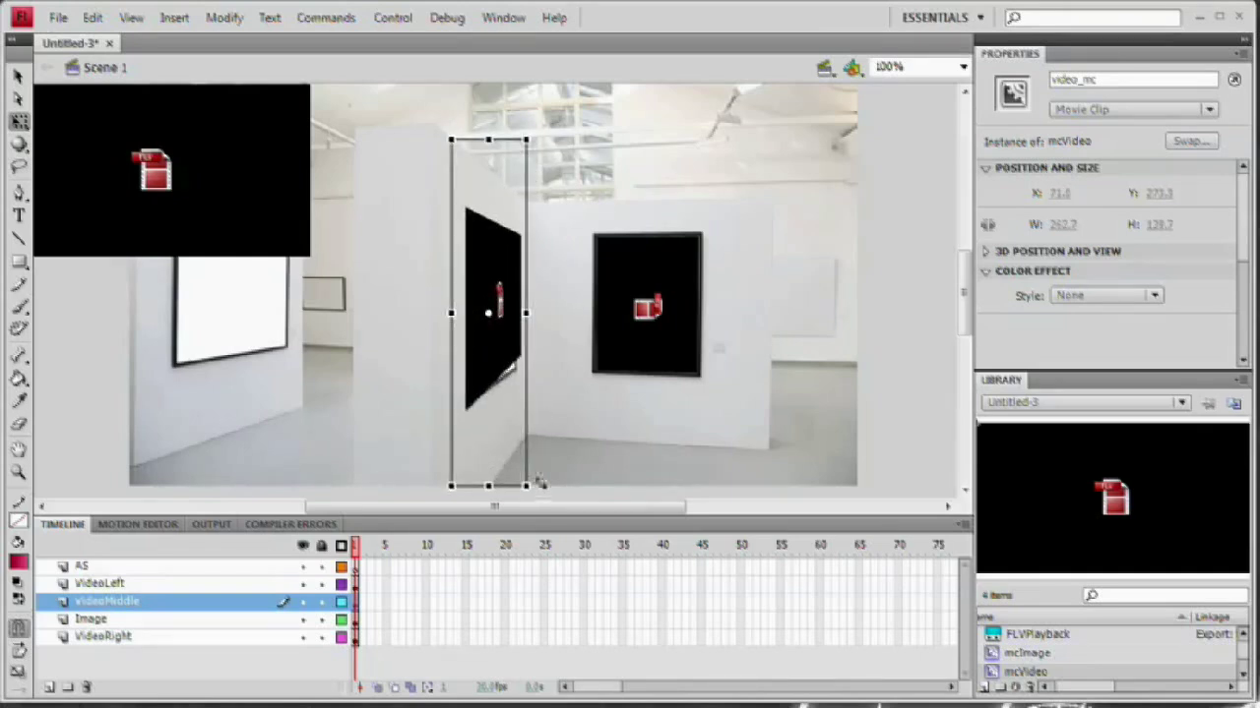
# Step: Nudge the middle clip until it covers the middle frame and move the VideoMiddle layer beneath VideoRight
pyautogui.press('Down')
pyautogui.press('Down')
pyautogui.press('Down')
pyautogui.press('Down')
pyautogui.press('Down')
pyautogui.press('Down')
pyautogui.press('Down')
pyautogui.press('Down')
pyautogui.press('Down')
pyautogui.press('Right')
pyautogui.press('Right')
pyautogui.press('Right')
pyautogui.press('Down')
pyautogui.press('Down')
pyautogui.press('Down')
pyautogui.press('Down')
pyautogui.press('Down')
pyautogui.press('Left')
pyautogui.press('Right')
pyautogui.press('Right')
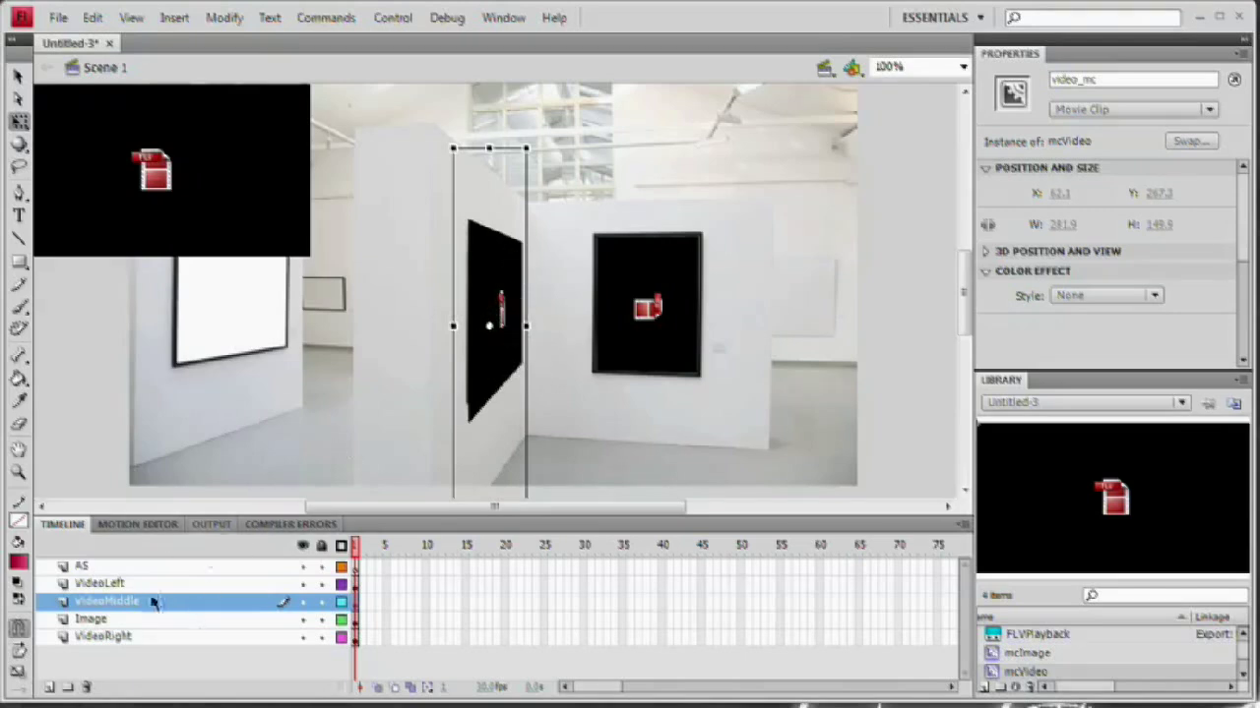
pyautogui.moveTo(123, 610); pyautogui.dragTo(123, 640)
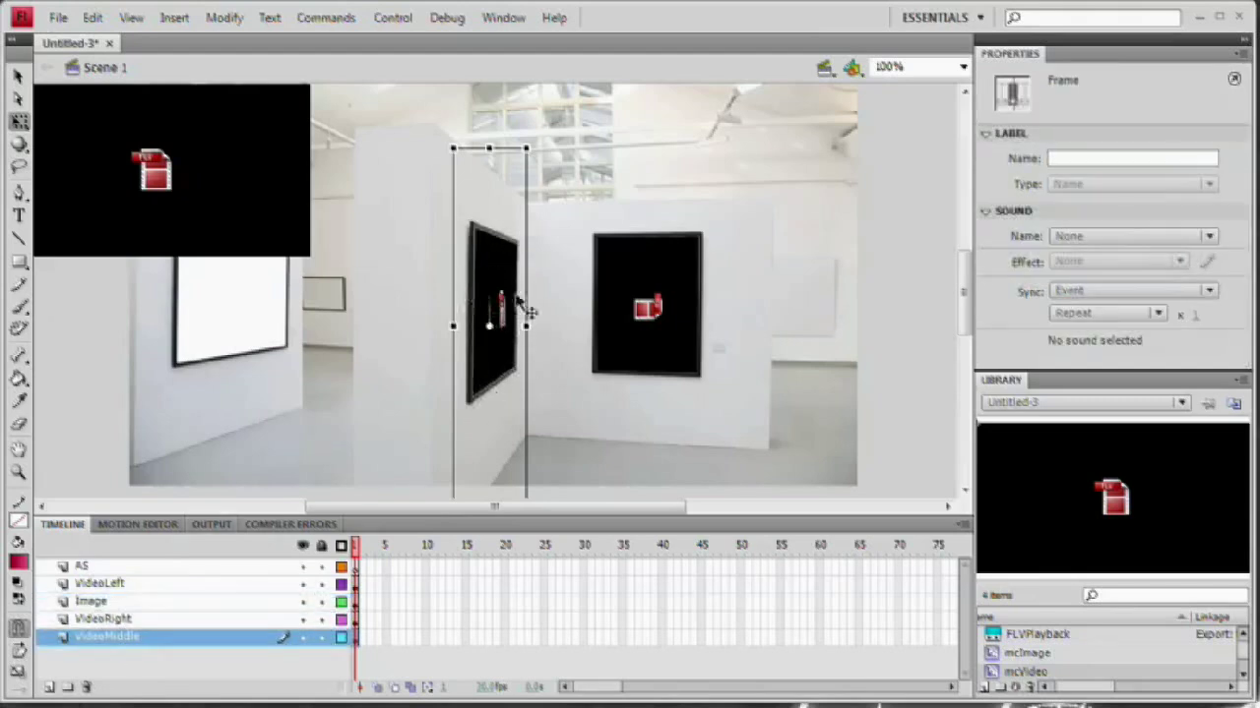
# Step: Move the left clip over the left frame and rotate it in 3D to follow the left wall's perspective
pyautogui.click(295, 207)
pyautogui.moveTo(235, 148); pyautogui.dragTo(295, 303)
pyautogui.click(19, 143)
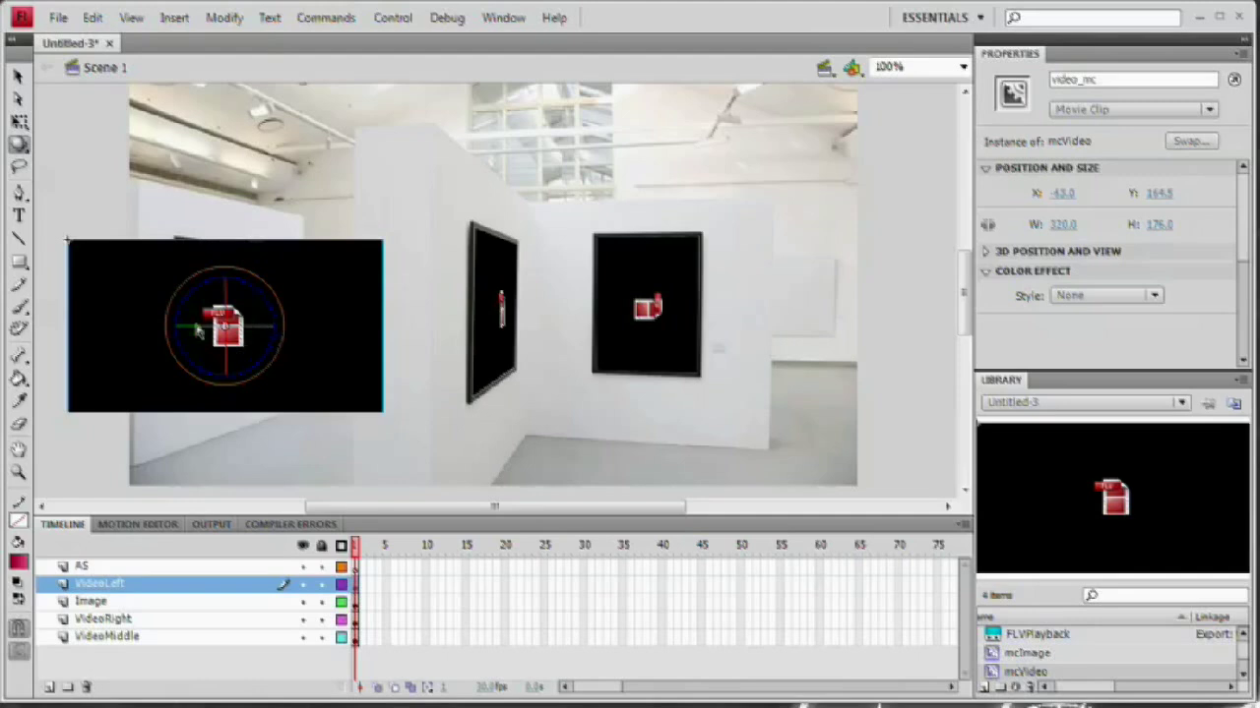
pyautogui.moveTo(265, 333); pyautogui.dragTo(330, 317)
pyautogui.press('v')
# Step: Scale the left clip down with Free Transform and position it over the left frame
pyautogui.click(20, 121)
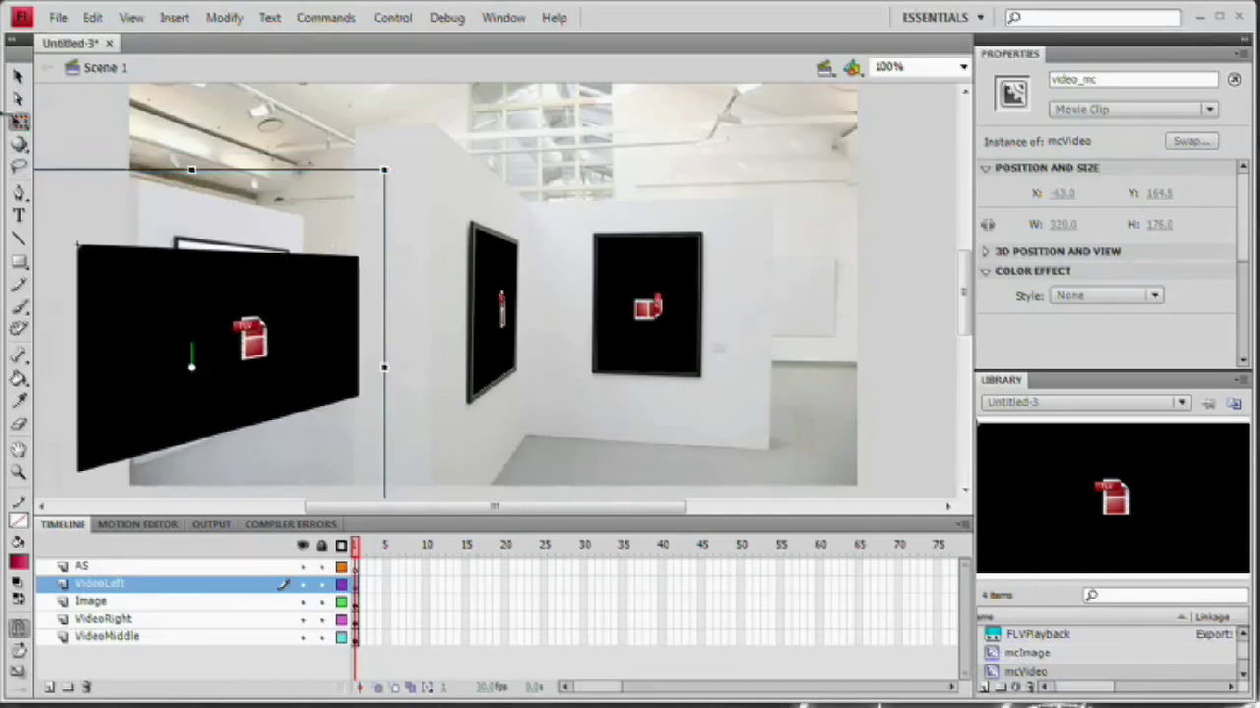
pyautogui.moveTo(385, 171); pyautogui.dragTo(203, 360)
pyautogui.moveTo(171, 430); pyautogui.dragTo(272, 300)
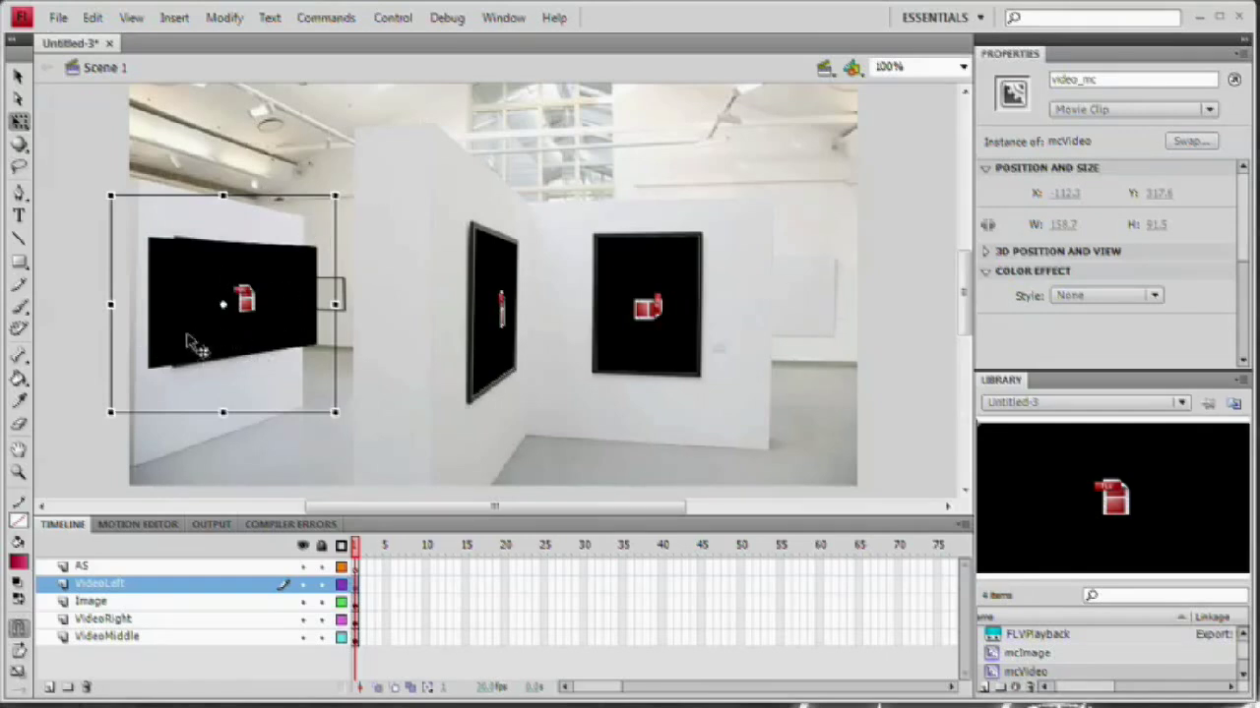
pyautogui.moveTo(335, 193)
pyautogui.mouseDown()
pyautogui.moveTo(324, 200)
pyautogui.moveTo(349, 194)
pyautogui.mouseUp()
# Step: Fine-tune the left clip's 3D rotation and shift it left to cover the whole left frame
pyautogui.click(17, 144)
pyautogui.moveTo(383, 190); pyautogui.dragTo(384, 191)
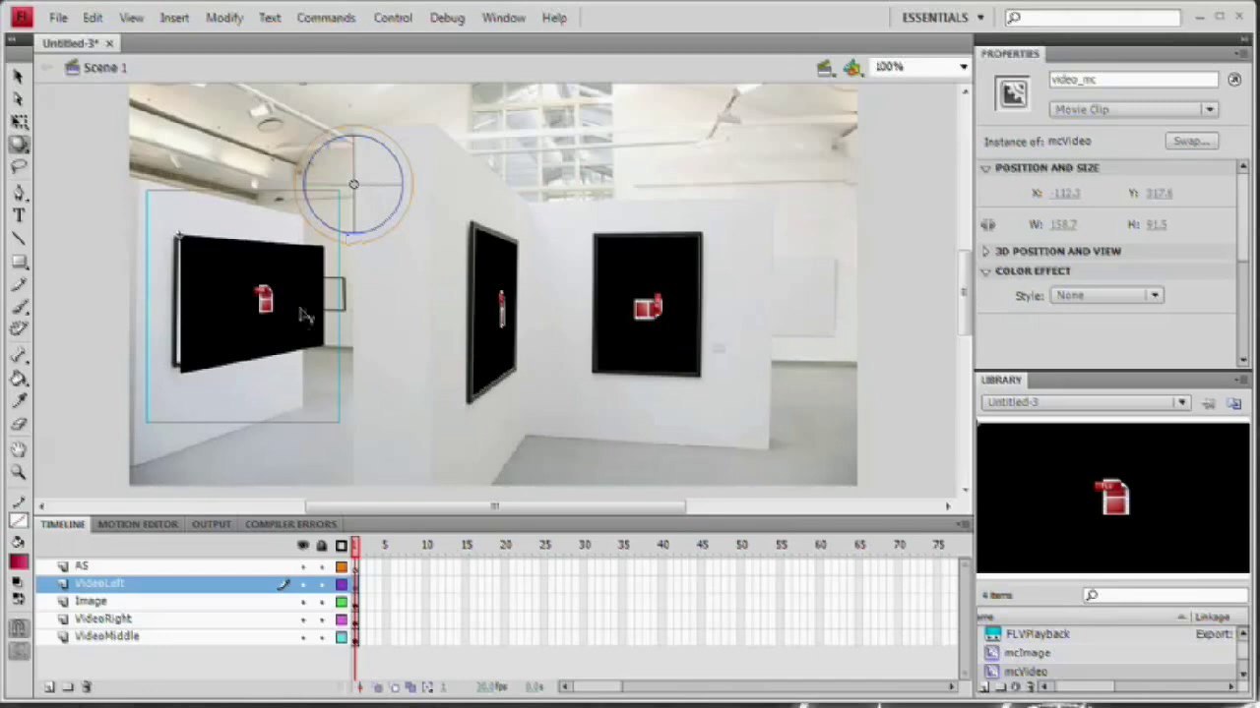
pyautogui.press('v')
pyautogui.moveTo(294, 307); pyautogui.dragTo(278, 306)
# Step: Move the VideoLeft layer beneath VideoMiddle and lock the Image layer
pyautogui.moveTo(134, 587); pyautogui.dragTo(128, 639)
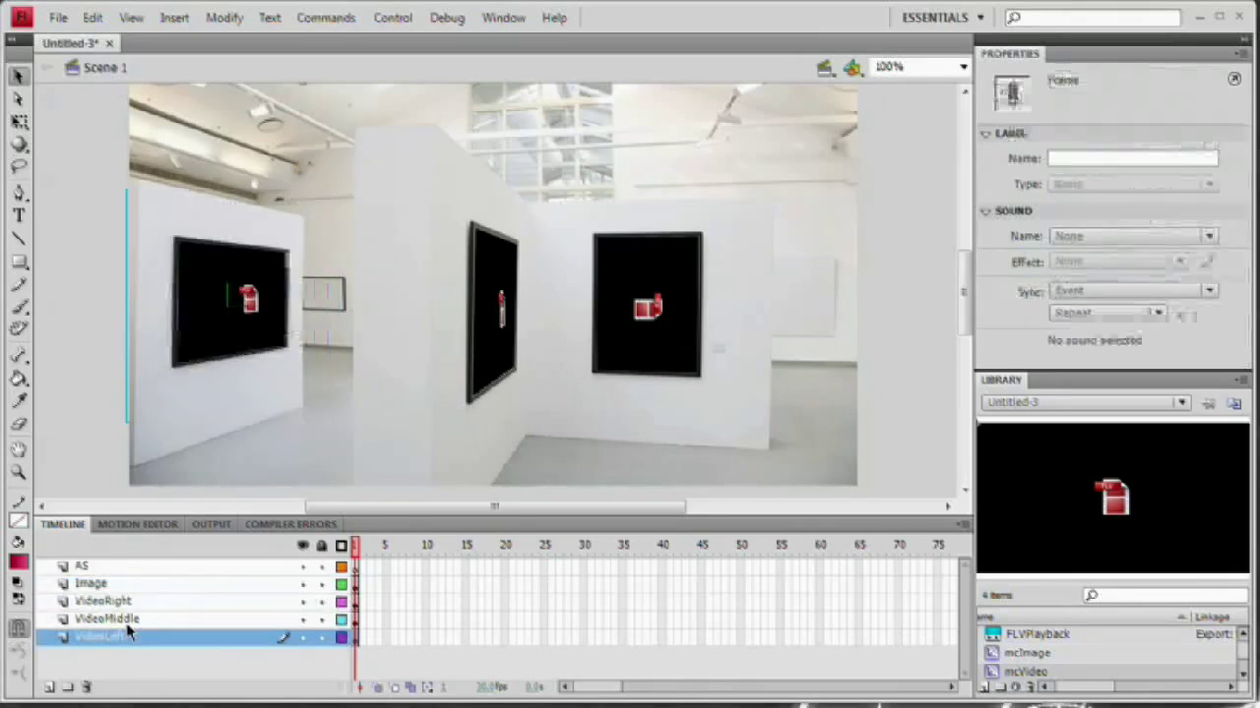
pyautogui.click(248, 425)
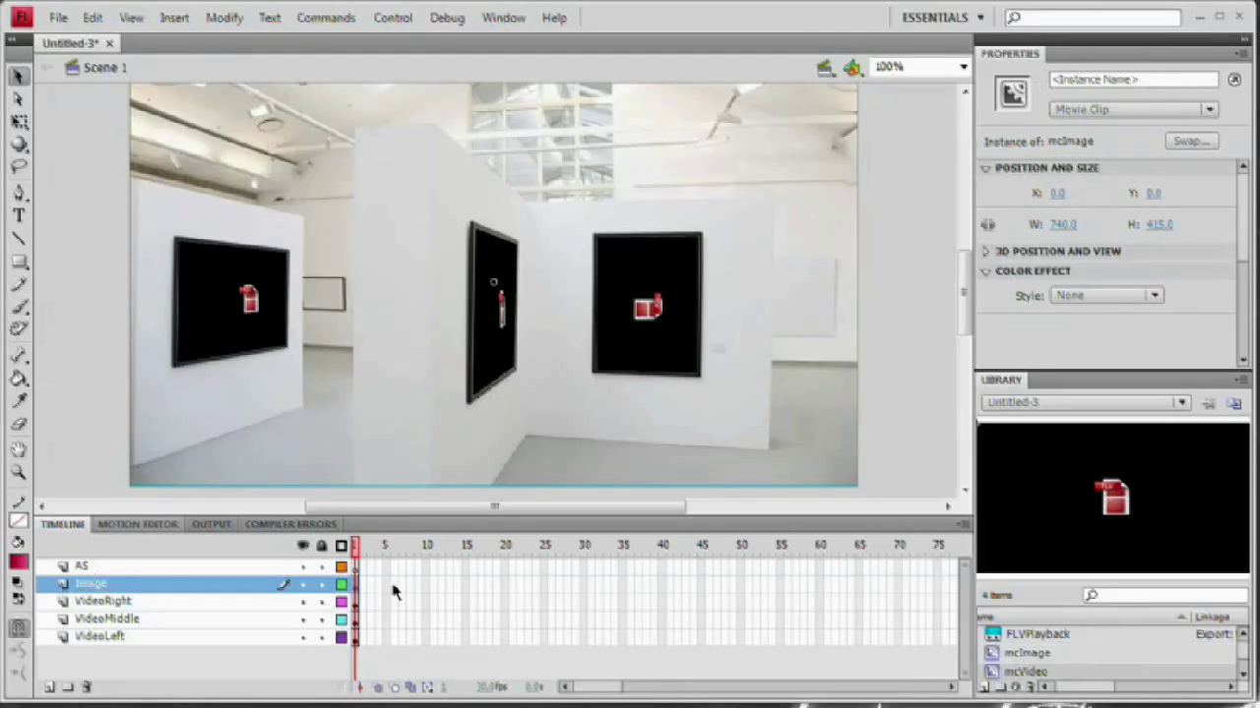
pyautogui.click(321, 585)
# Step: Open the middle clip's instance name for editing and rename the right clip's instance as video3_mc
pyautogui.click(204, 340)
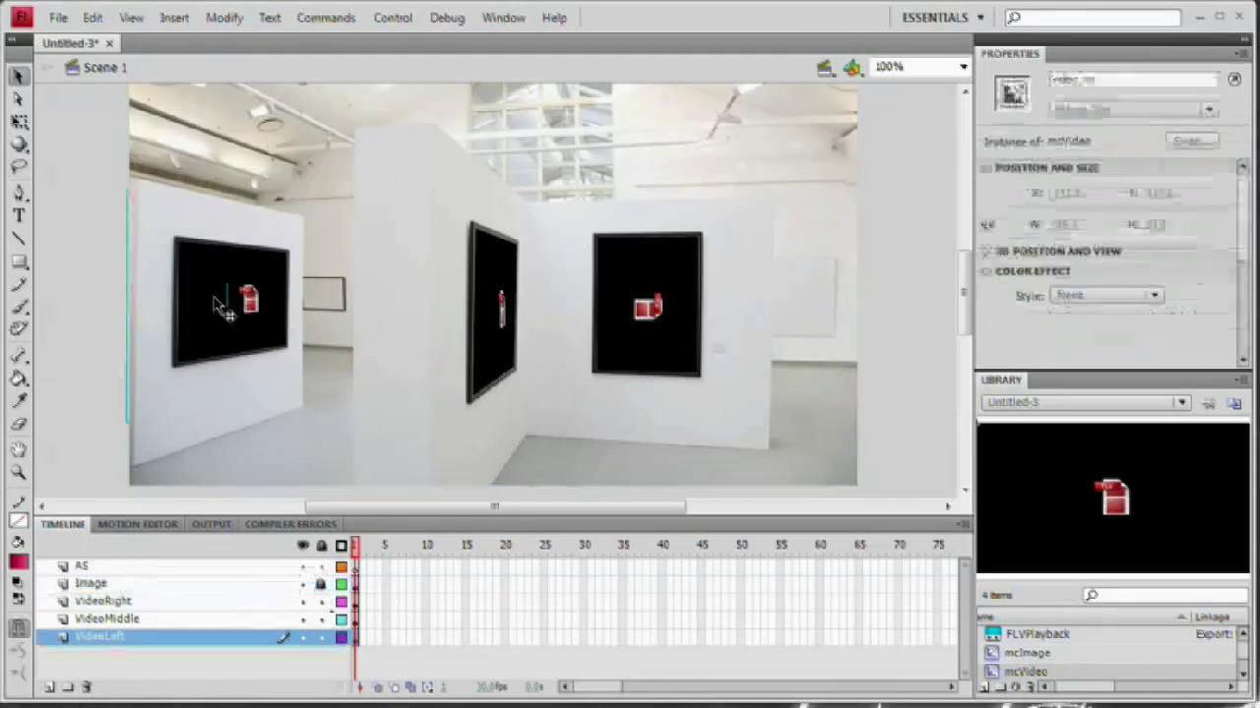
pyautogui.click(537, 300)
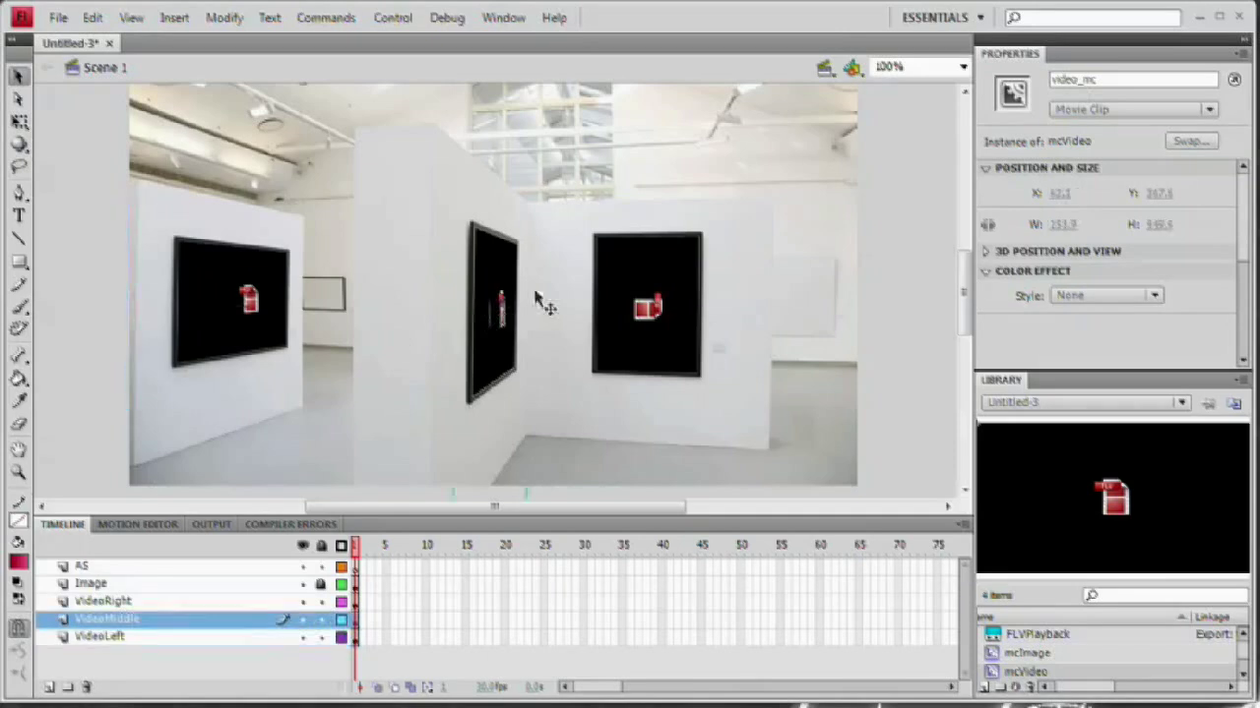
pyautogui.click(1079, 79)
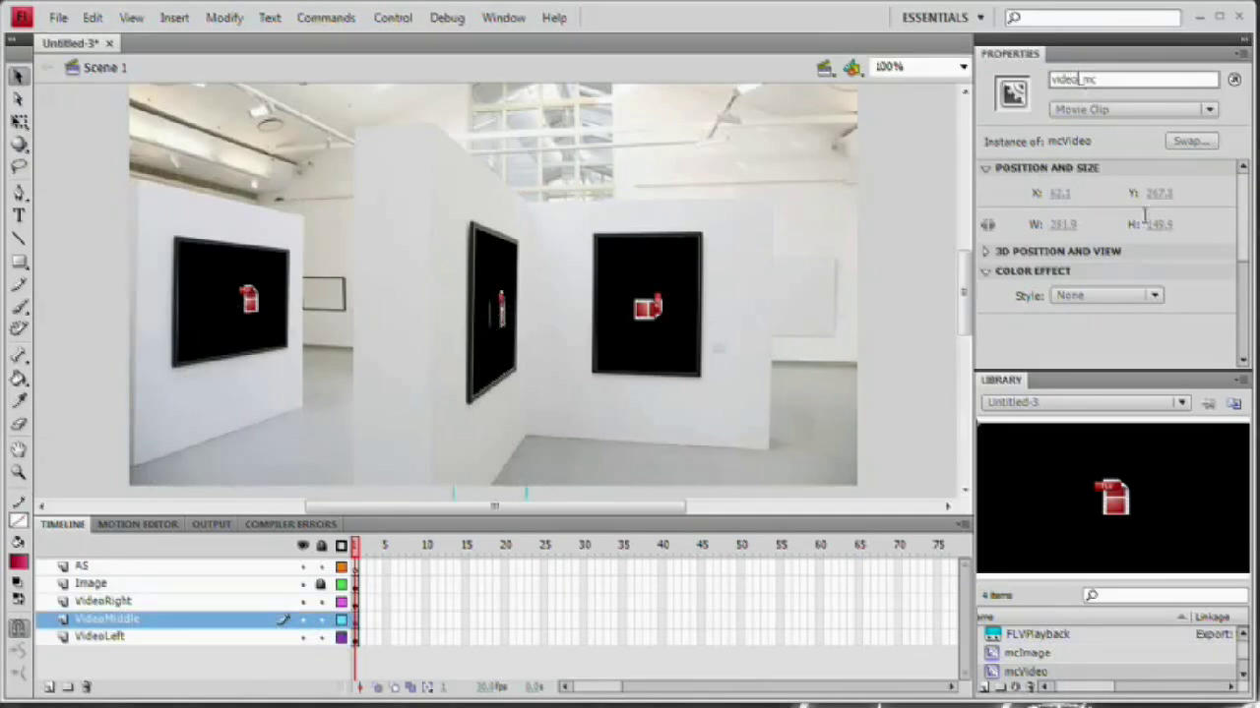
pyautogui.click(654, 301)
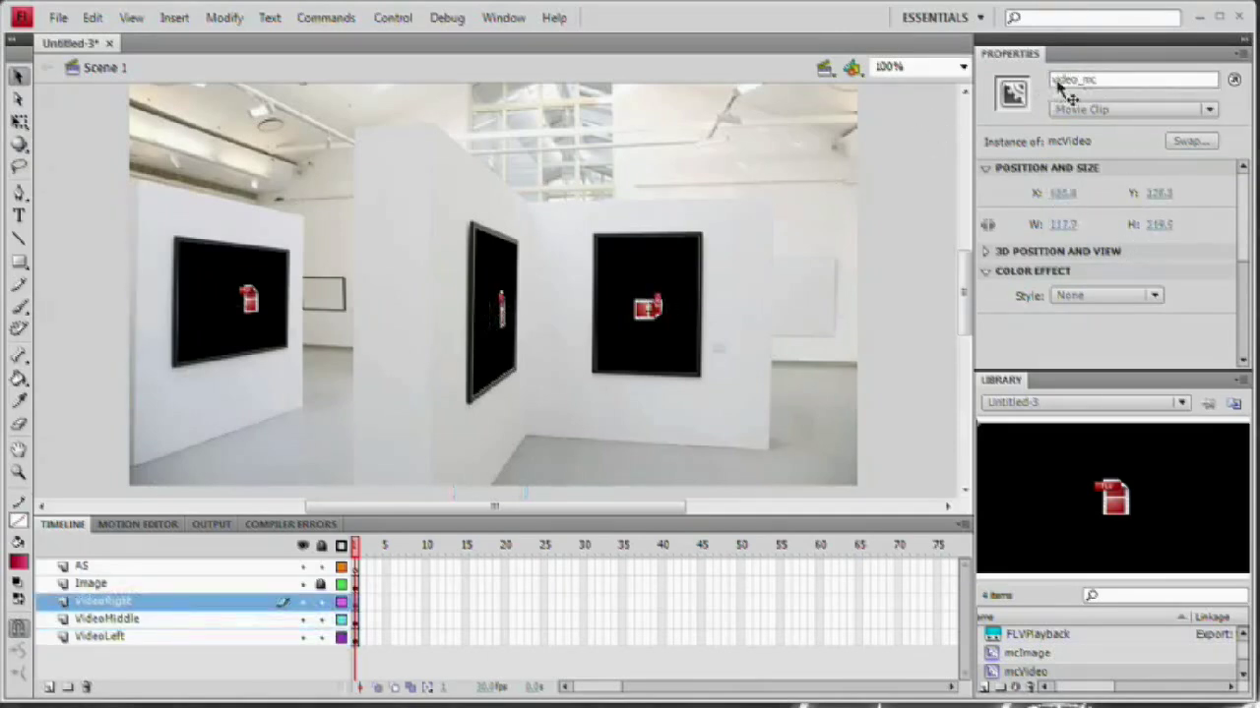
pyautogui.click(1078, 79)
pyautogui.write('3')
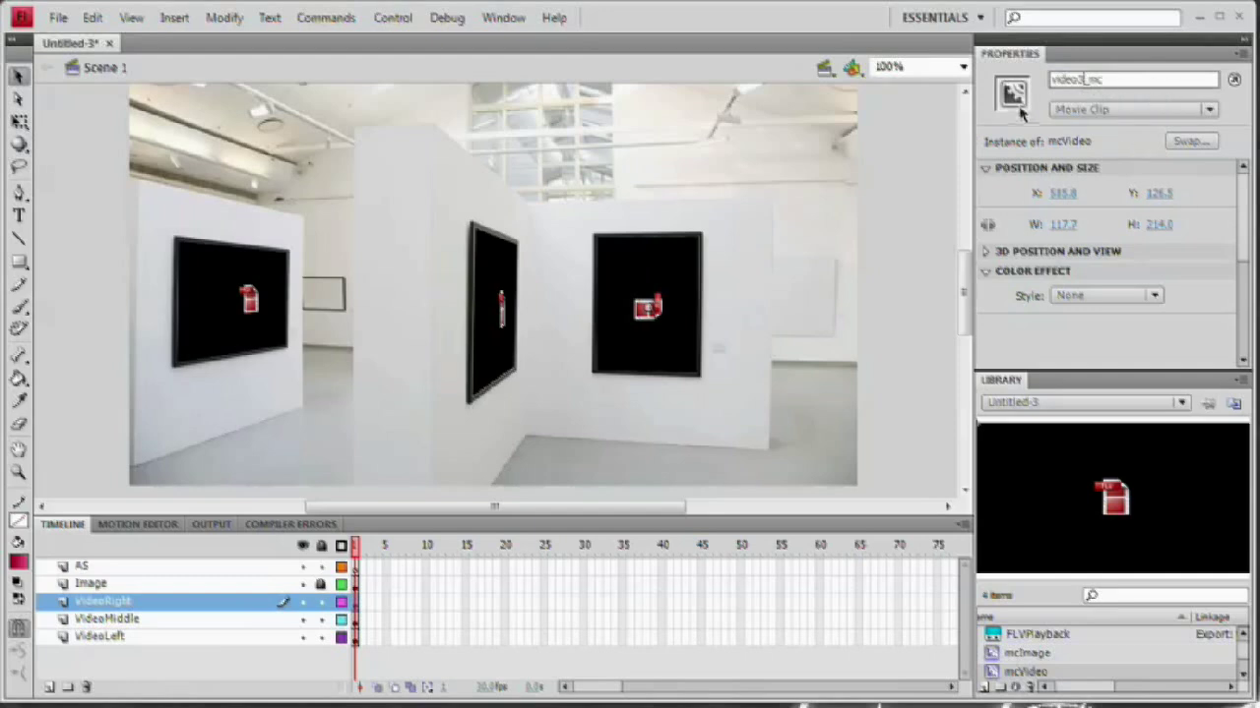
pyautogui.click(910, 360)
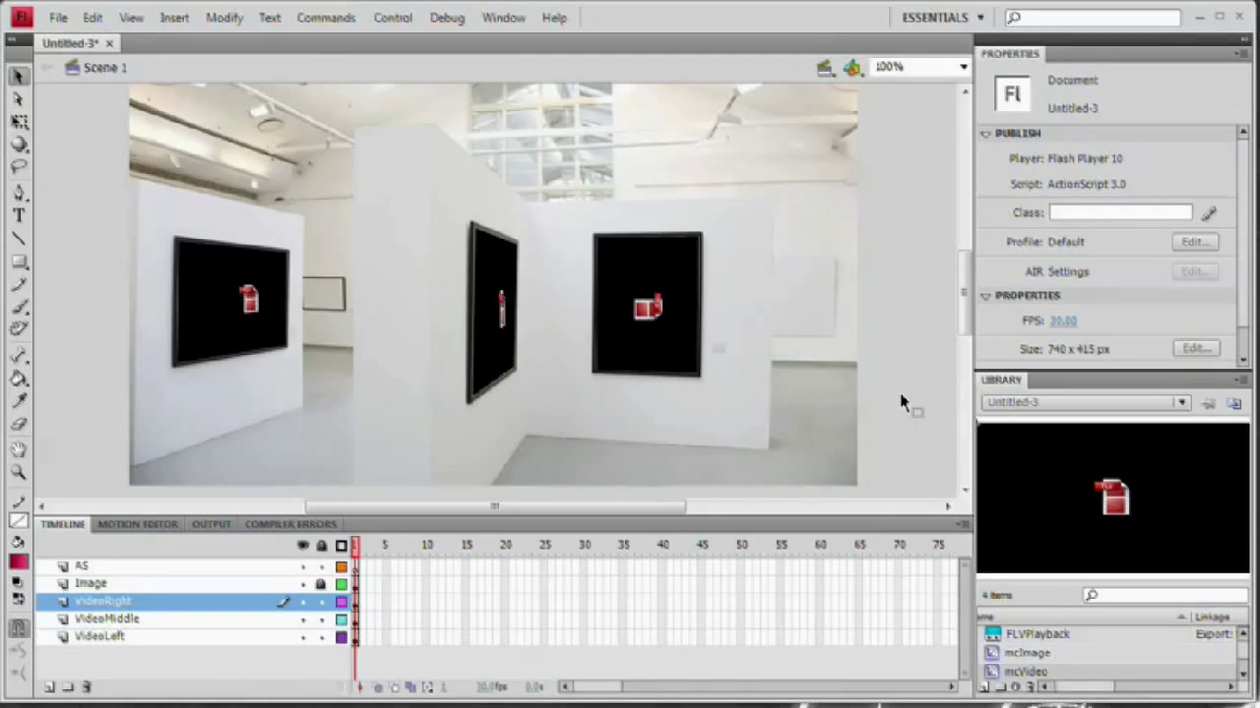
# Step: Test the movie to check the video playback in all three frames and close the preview
pyautogui.hotkey('ctrl', 'Return')
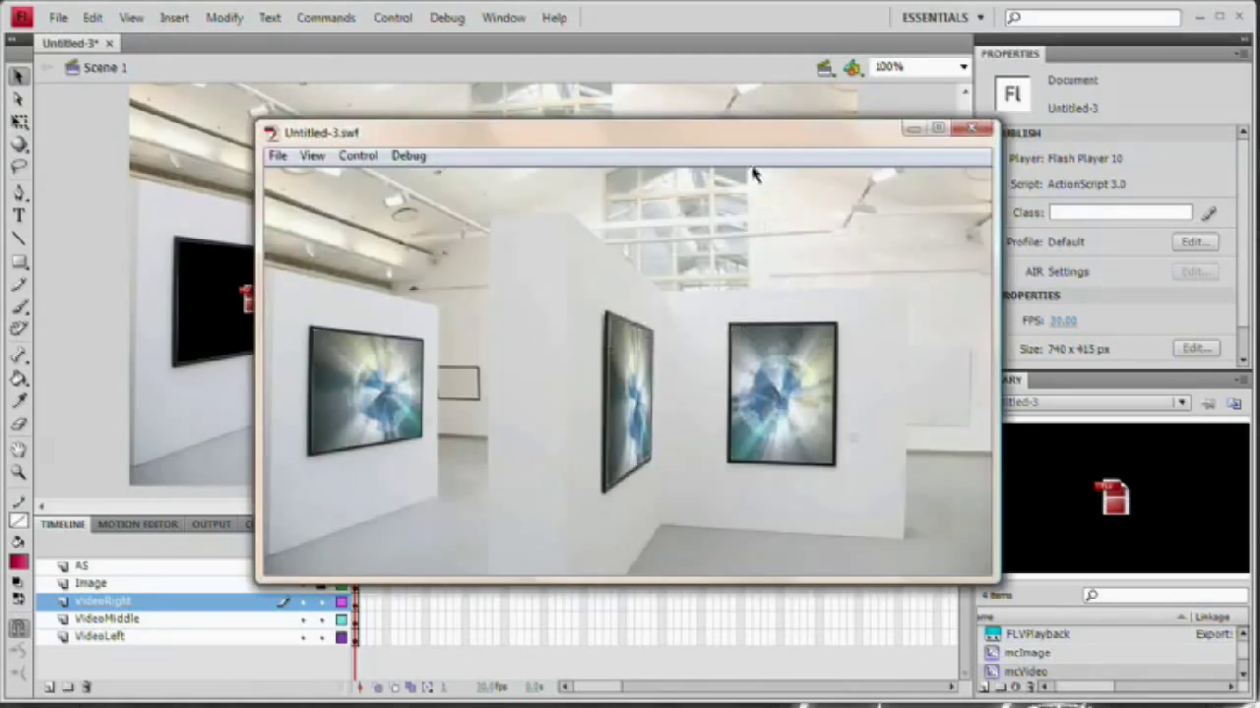
pyautogui.moveTo(737, 133); pyautogui.dragTo(692, 120)
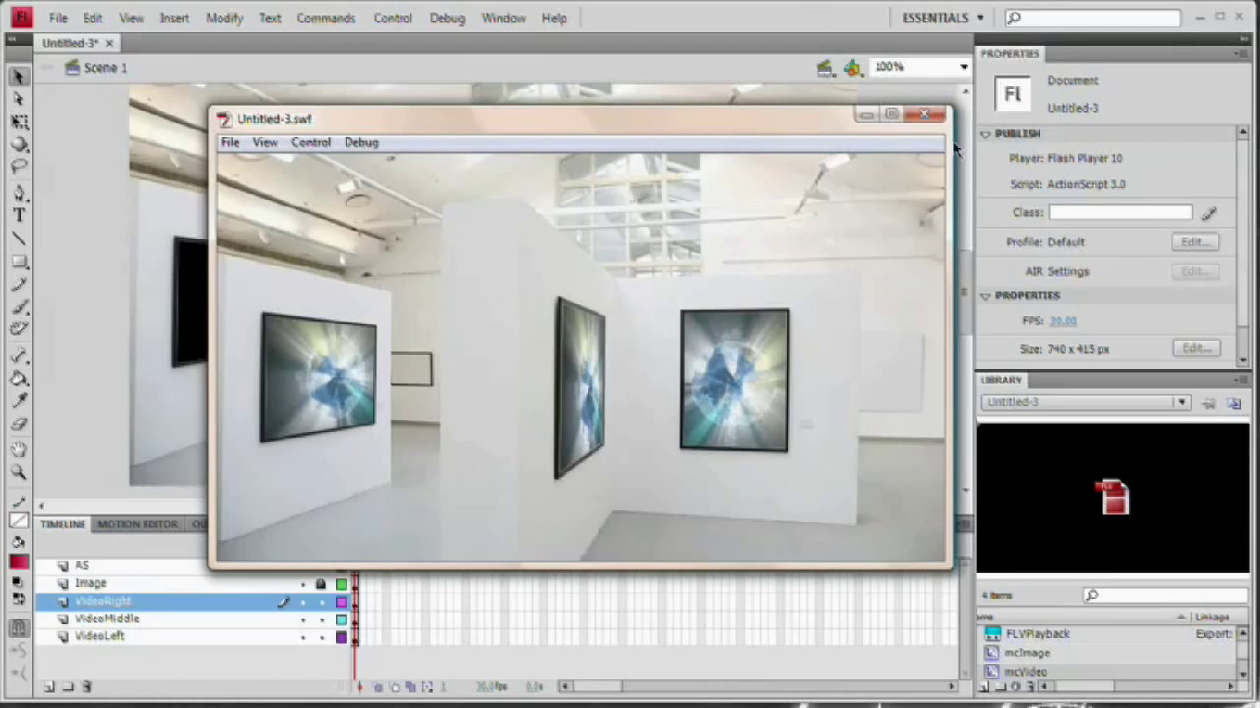
pyautogui.click(924, 114)
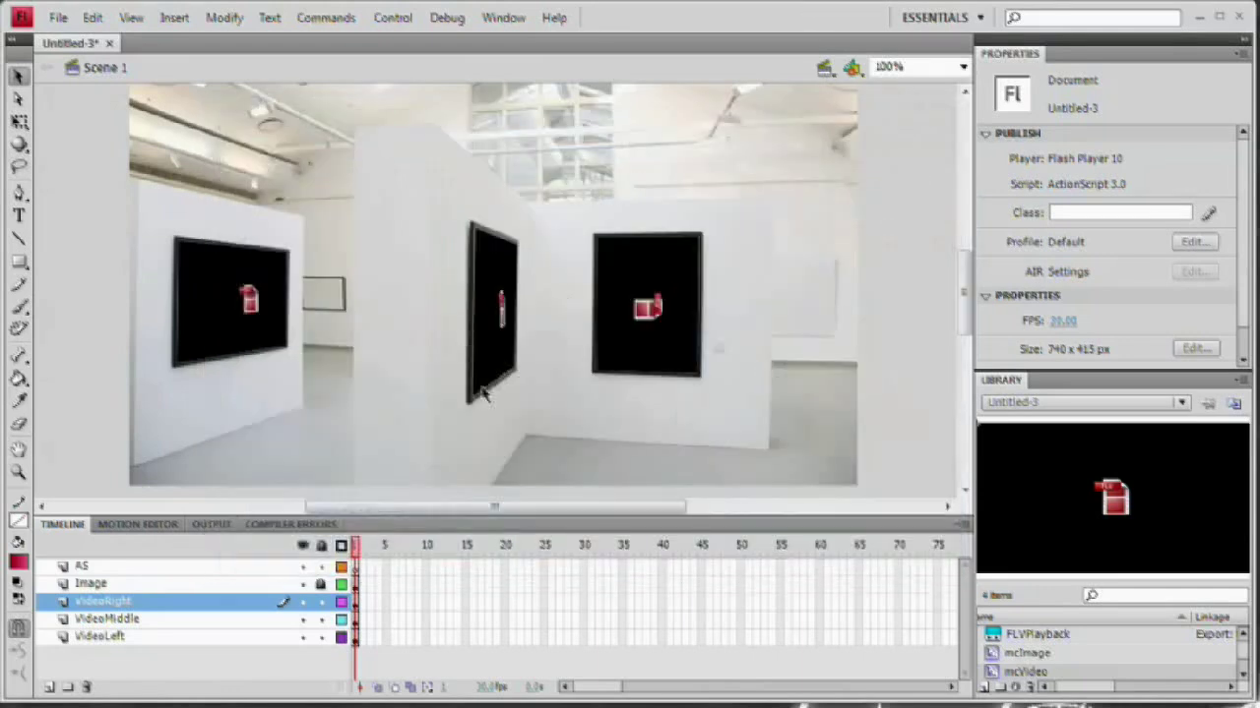
# Step: Open the script of the AS layer's first frame and add the statement import fl.video.VideoEvent; followed by a blank line
pyautogui.click(355, 568)
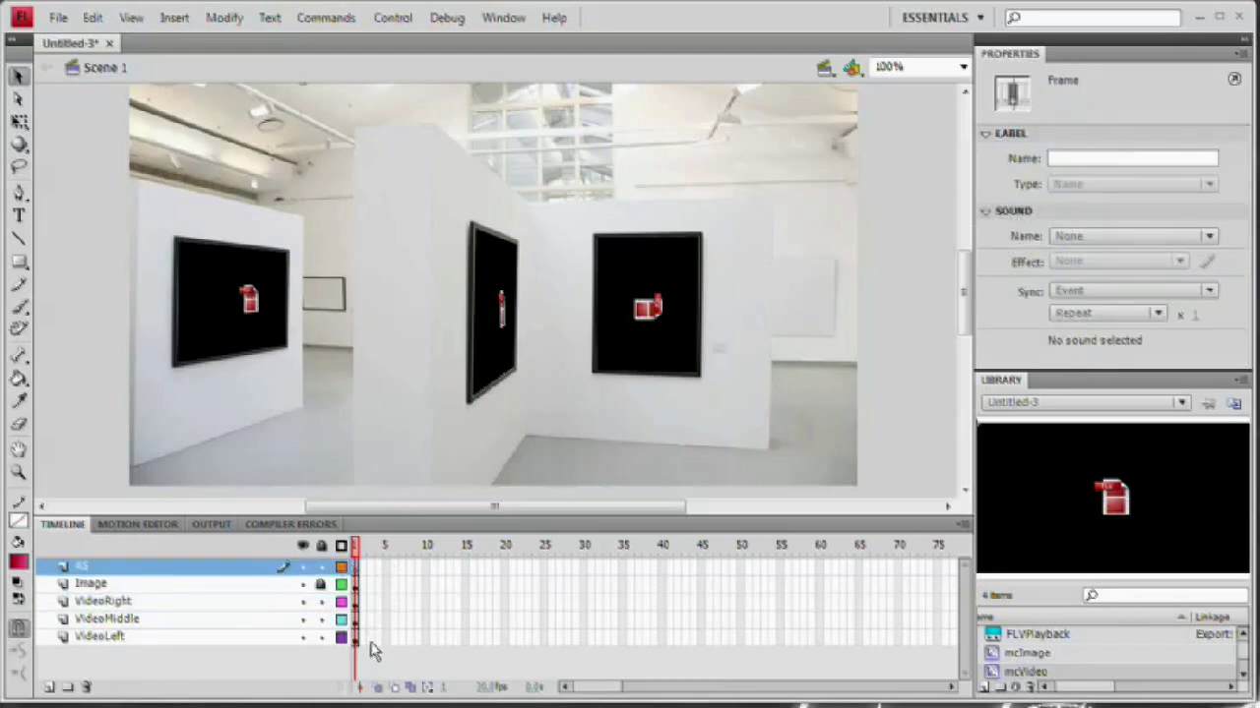
pyautogui.press('F9')
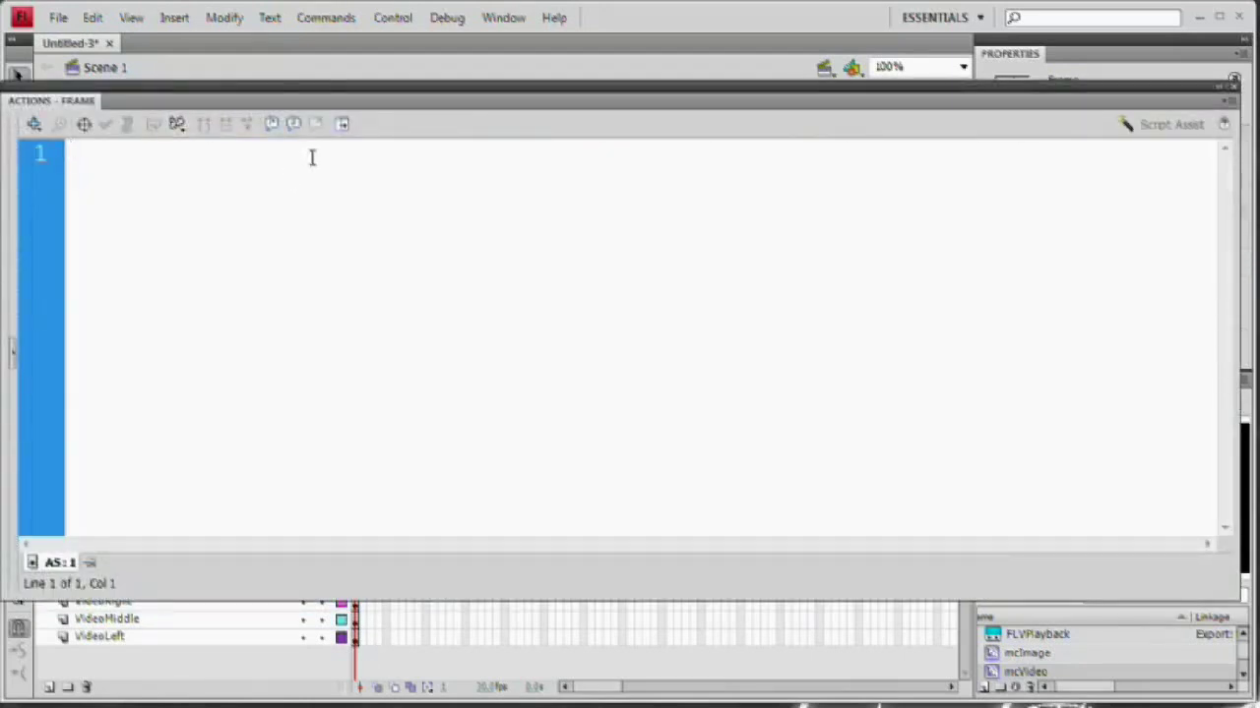
pyautogui.write('import ')
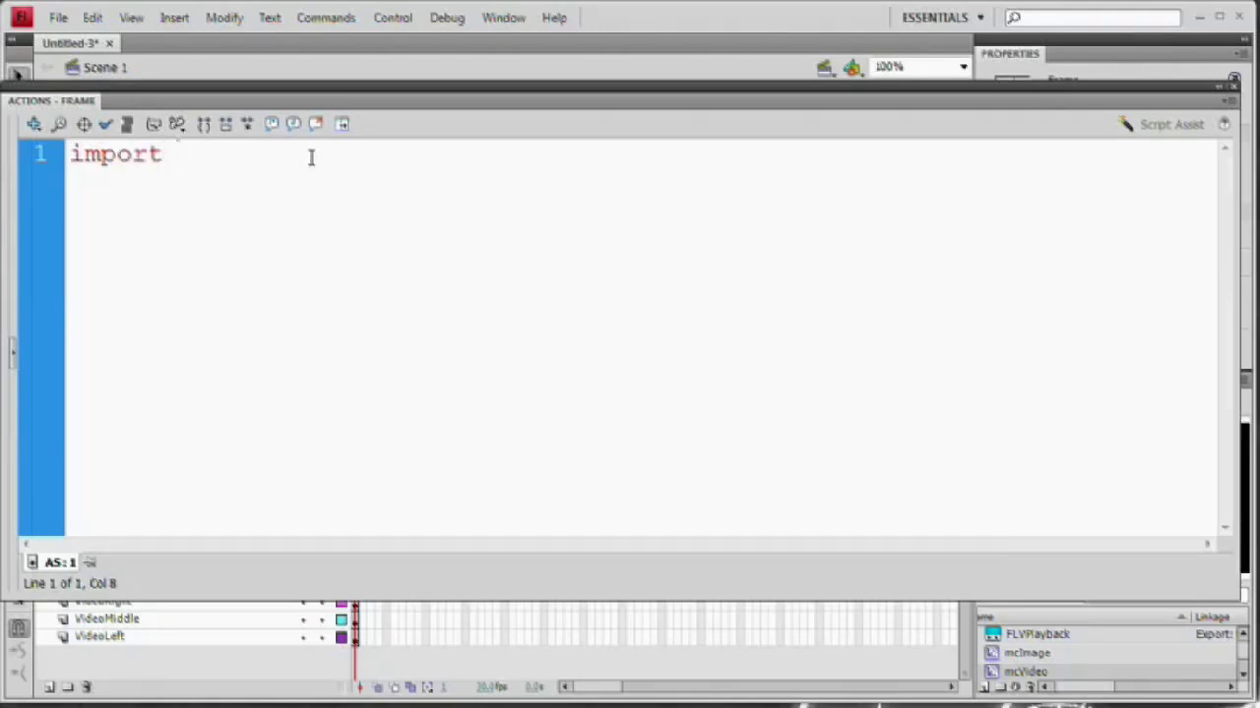
pyautogui.write('fl.')
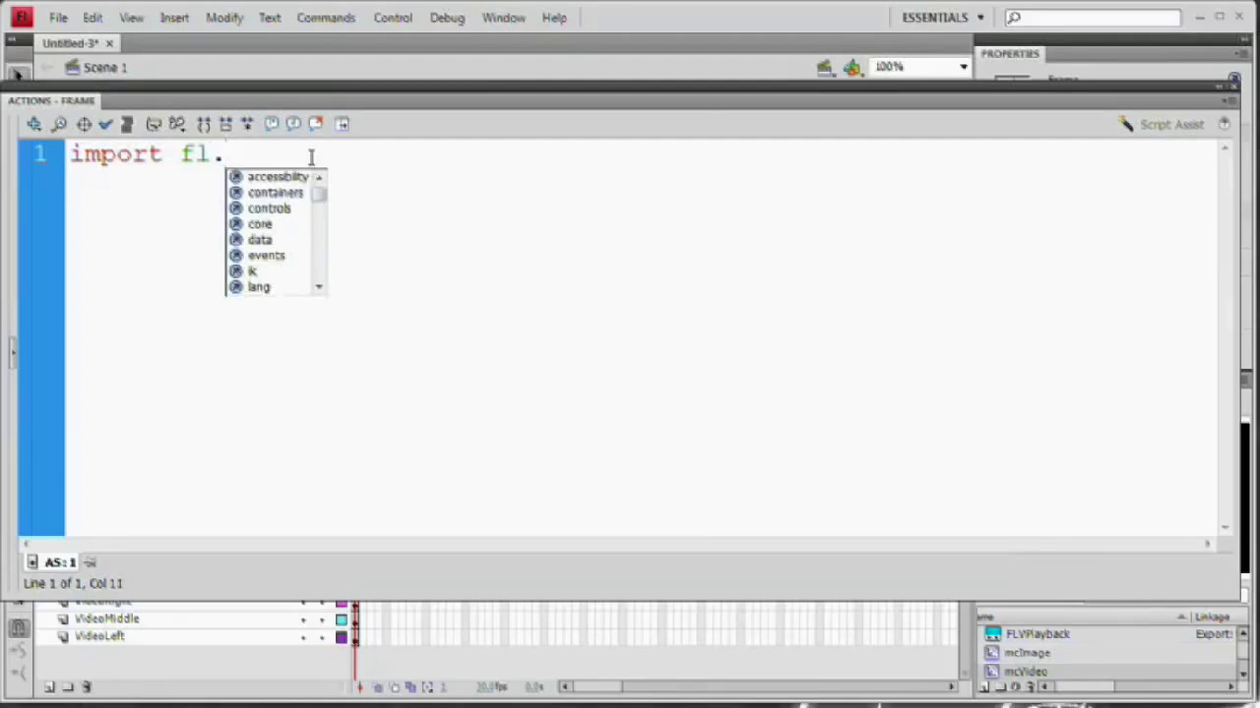
pyautogui.write('video')
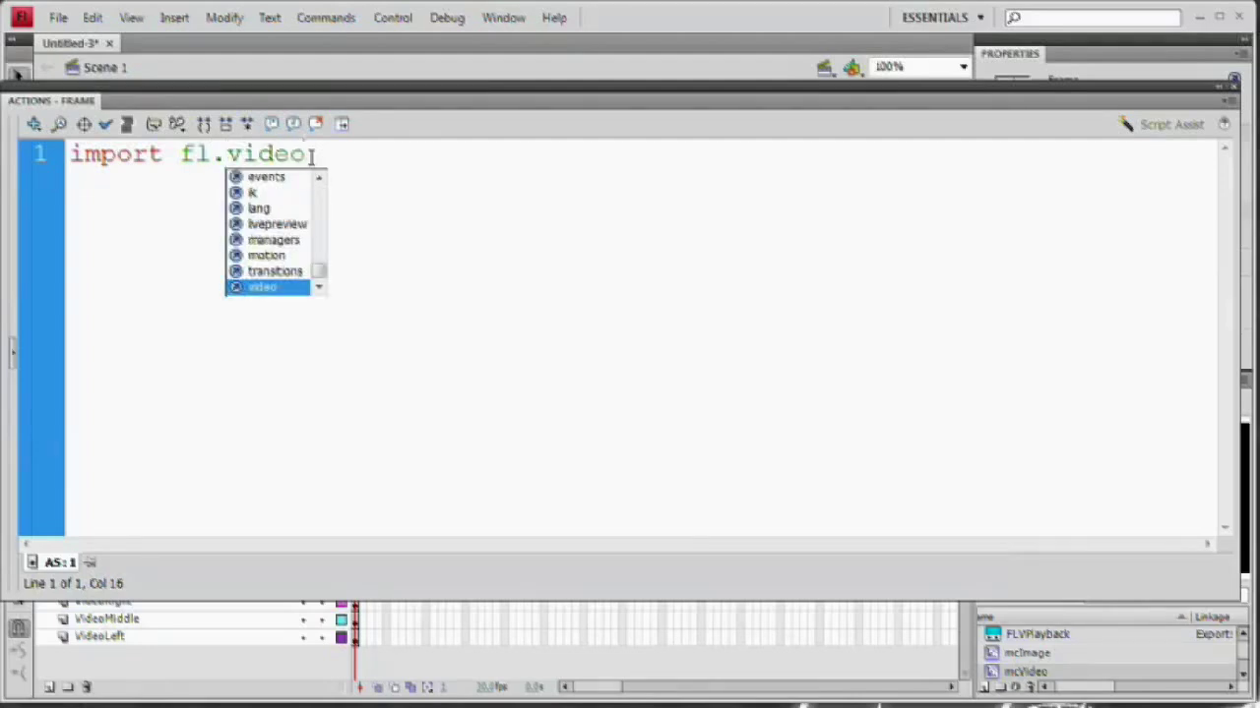
pyautogui.write('.Video')
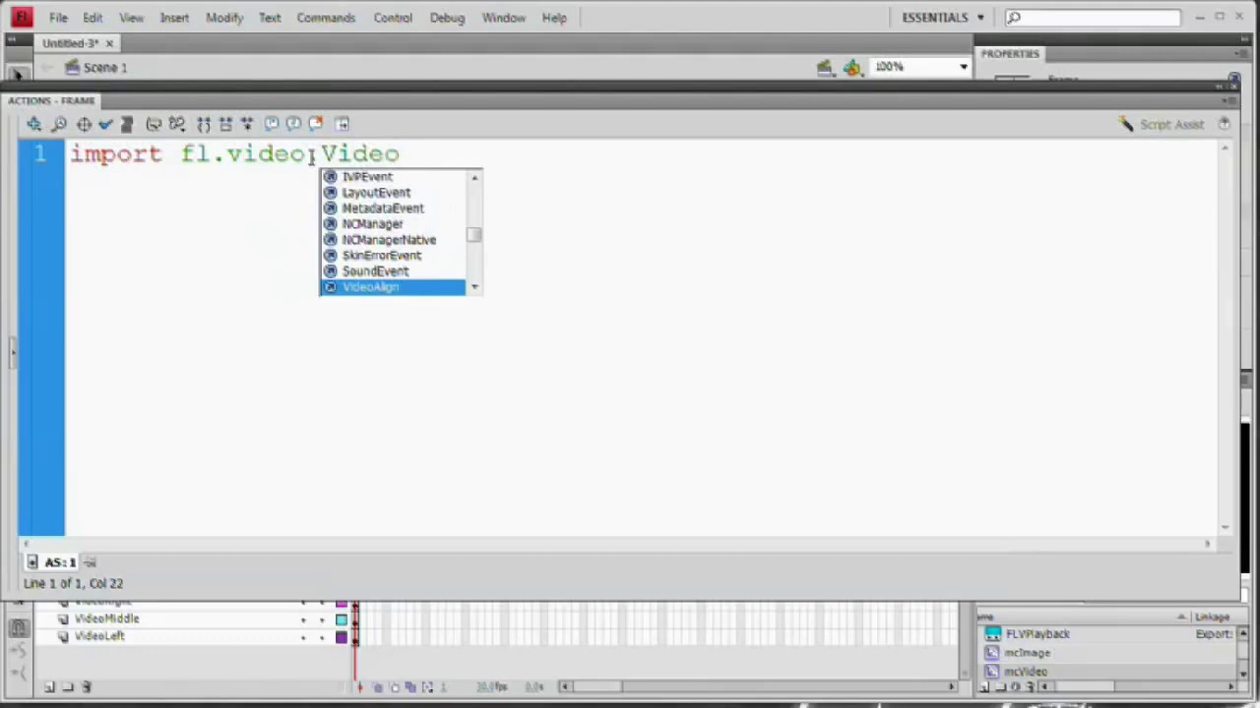
pyautogui.write('Event')
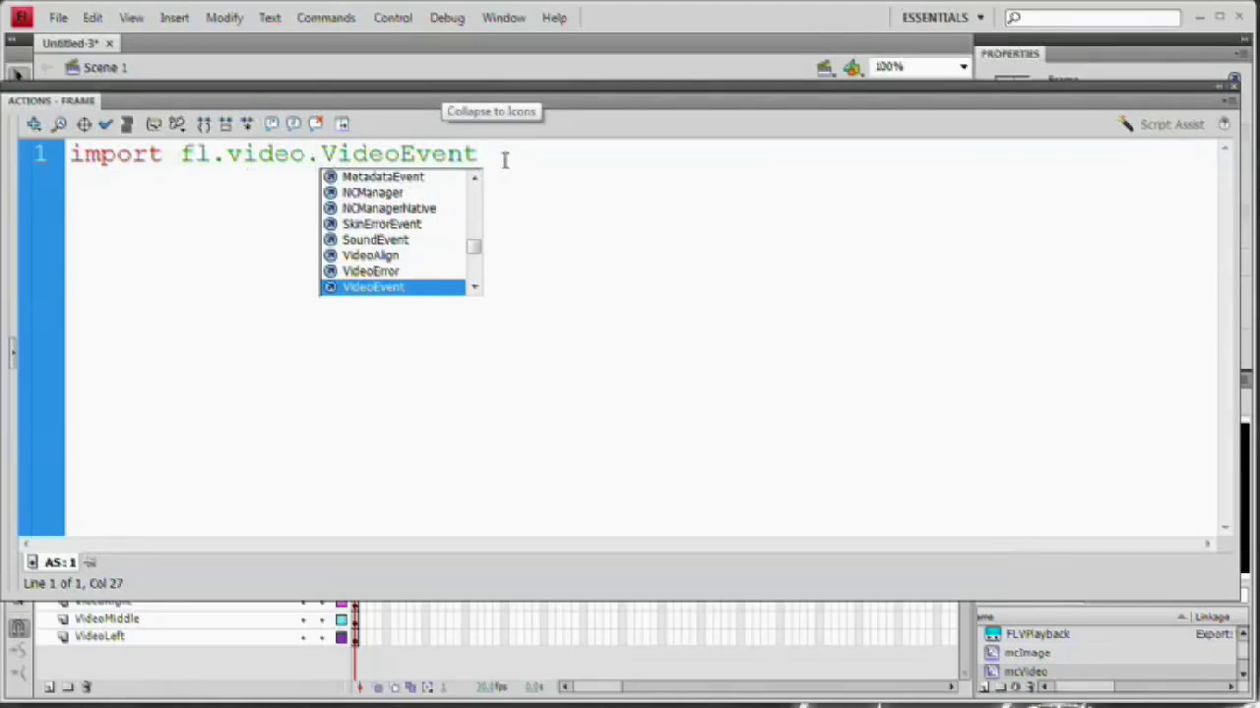
pyautogui.write(';')
pyautogui.press('Return')
pyautogui.press('Return')
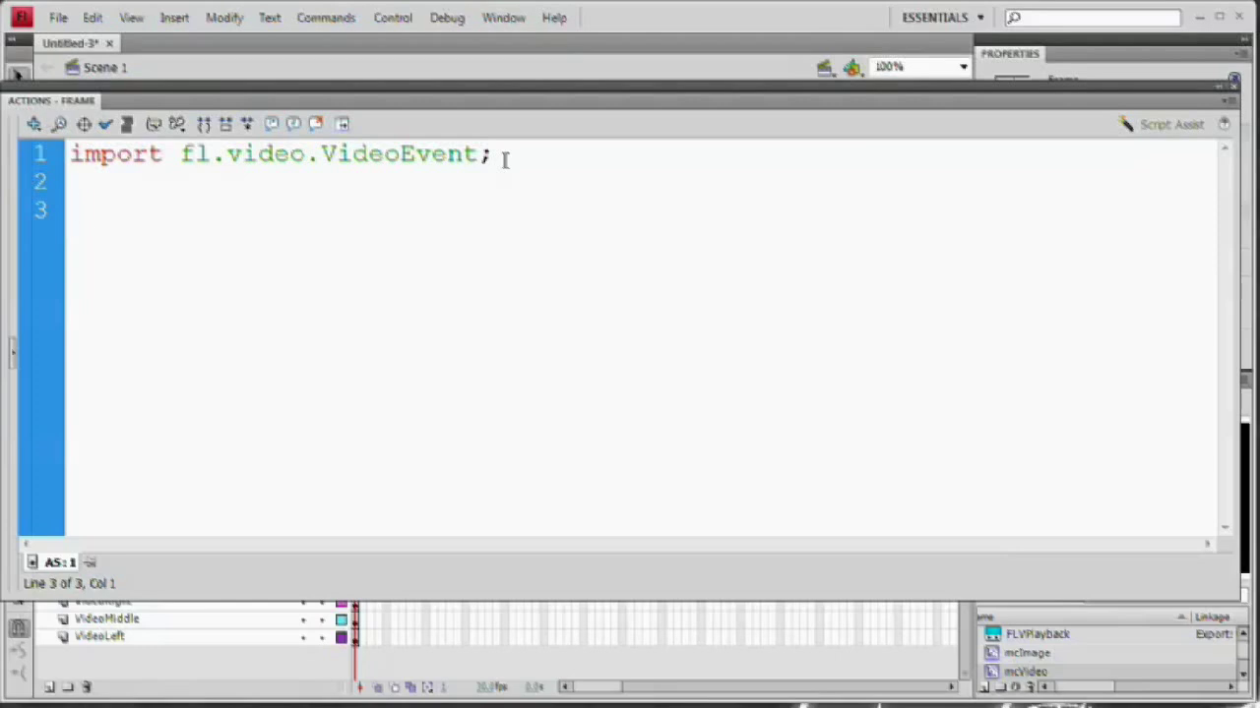
# Step: Add an event listener to video_mc.video_flv that calls videoDoneF on VideoEvent.COMPLETE
pyautogui.write('video_mc')
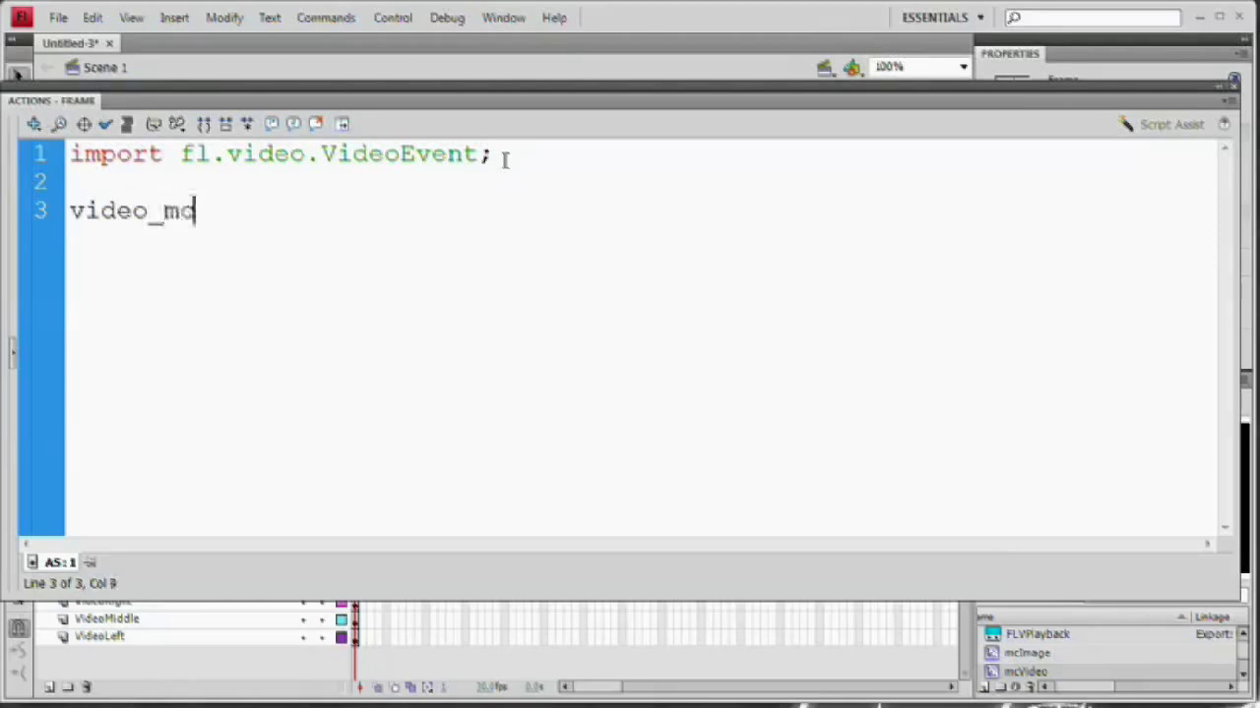
pyautogui.press('F9')
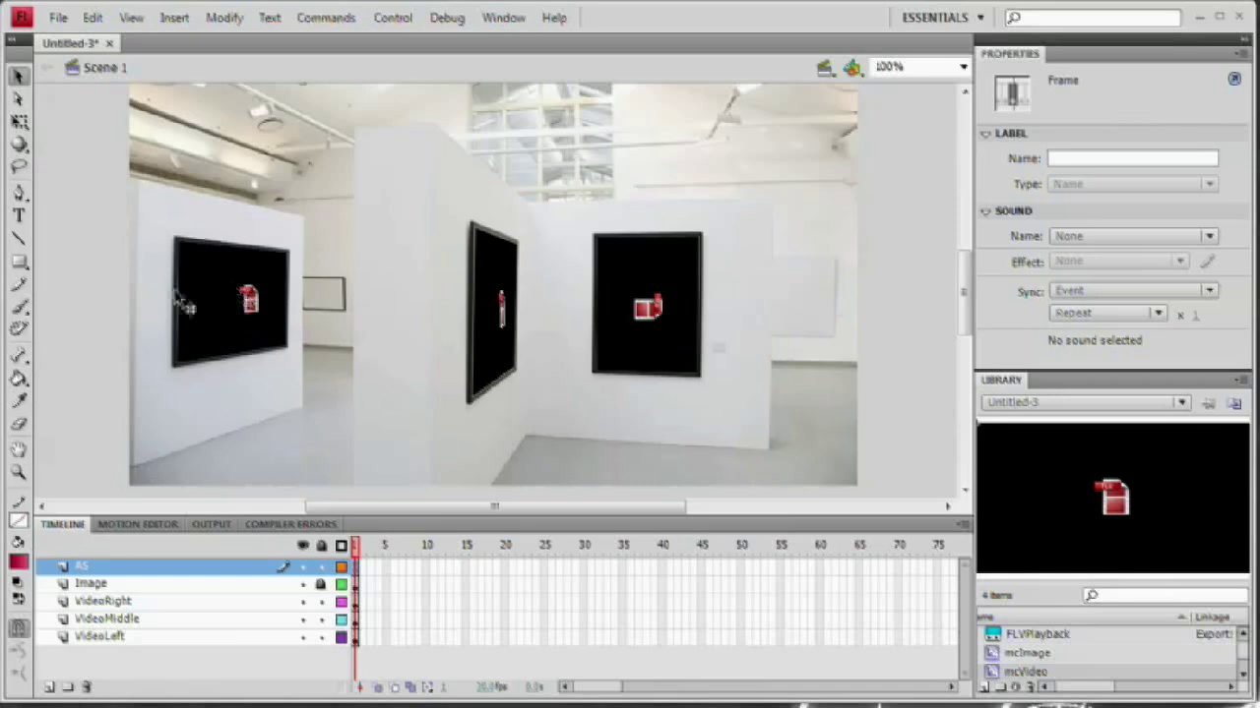
pyautogui.press('F9')
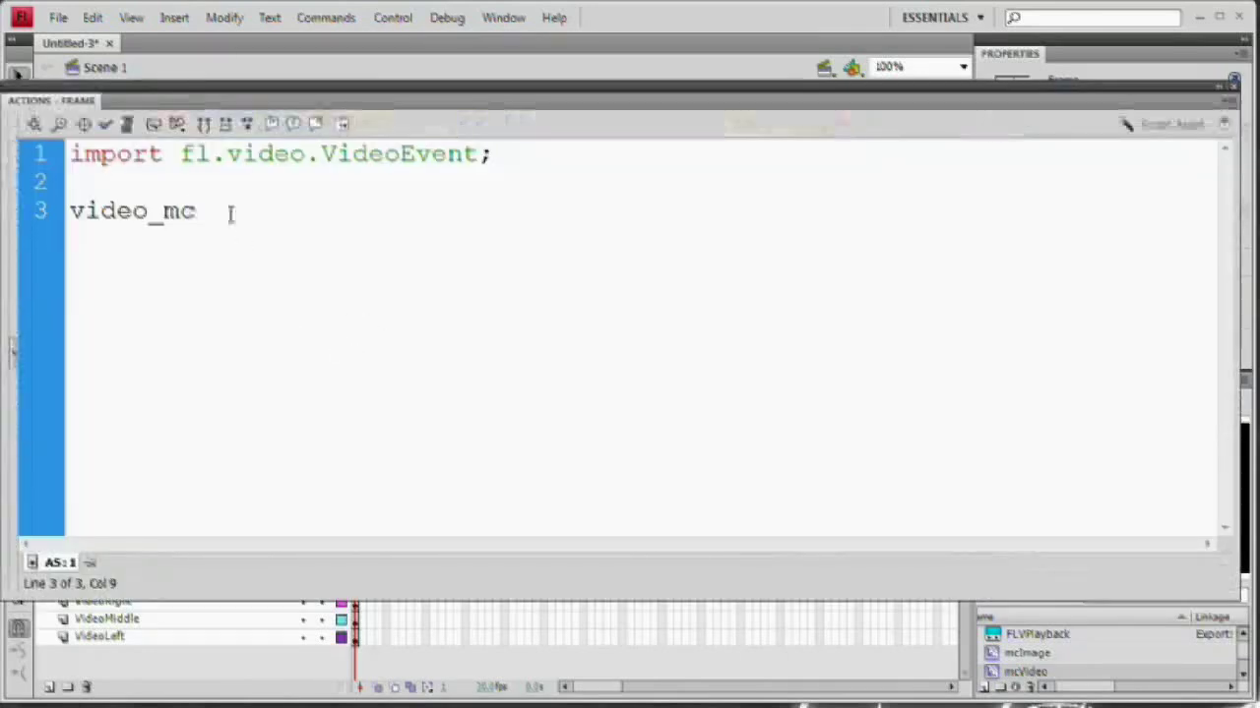
pyautogui.write('.vid')
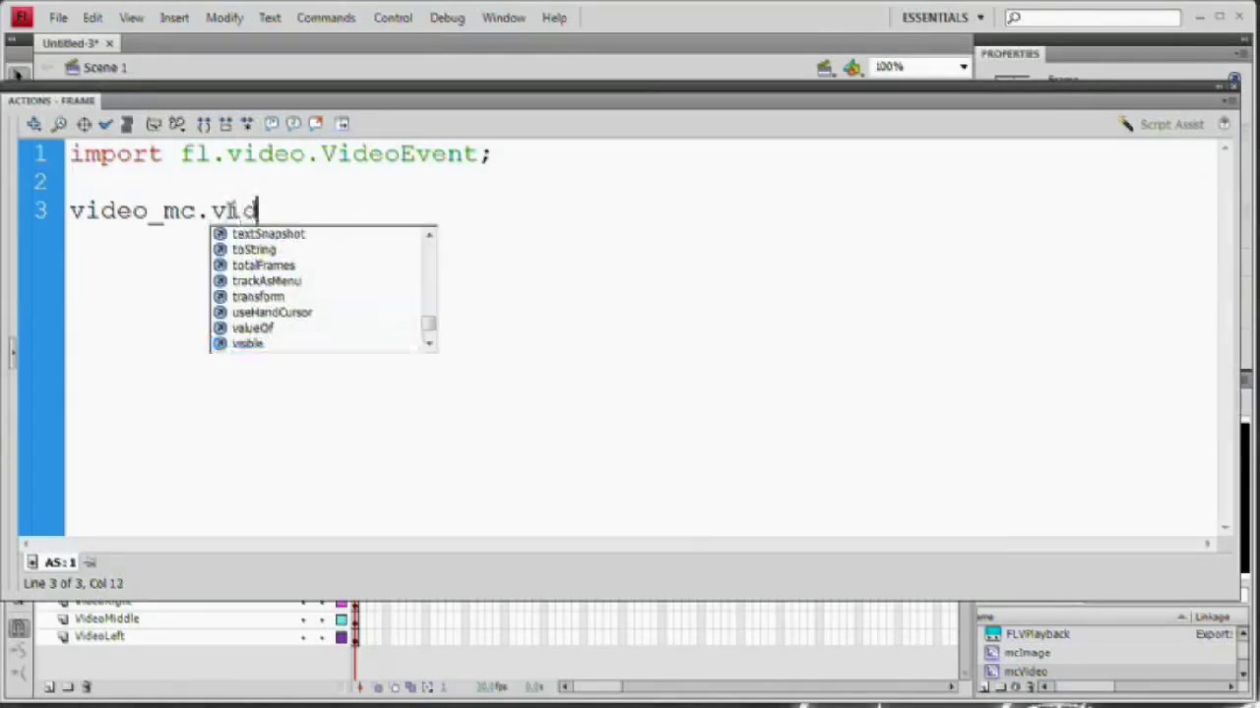
pyautogui.write('eo_flv')
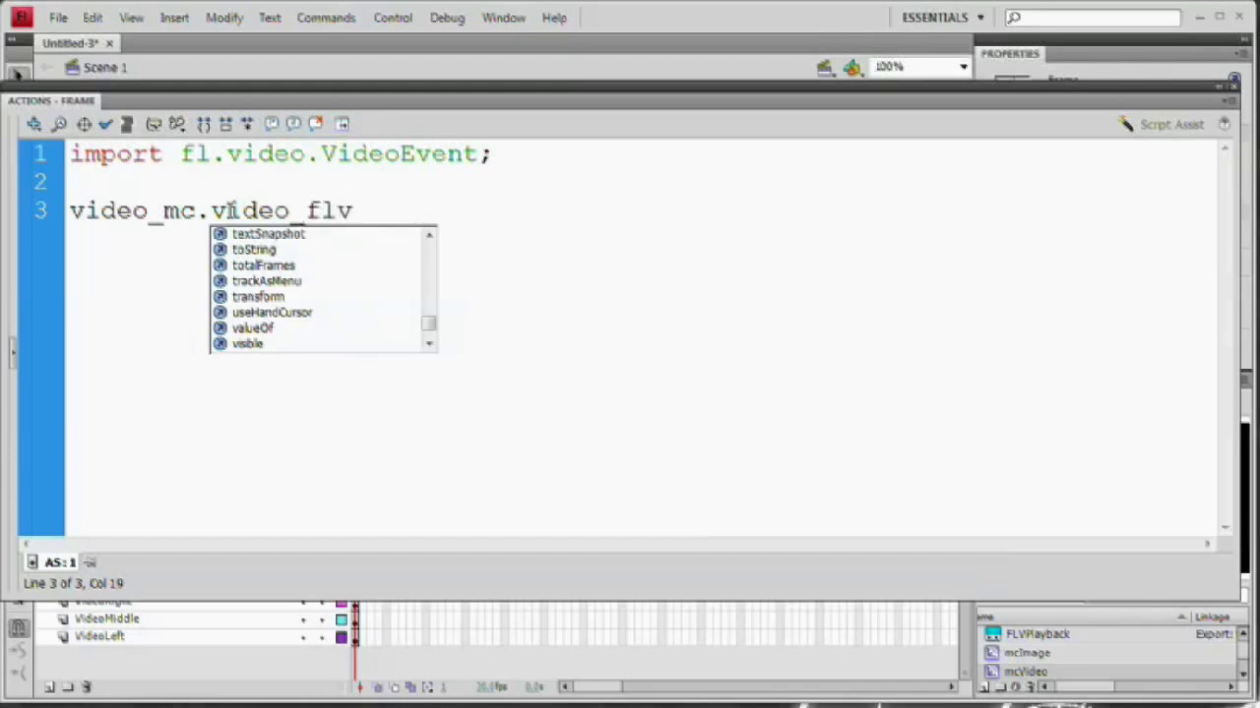
pyautogui.write('.add')
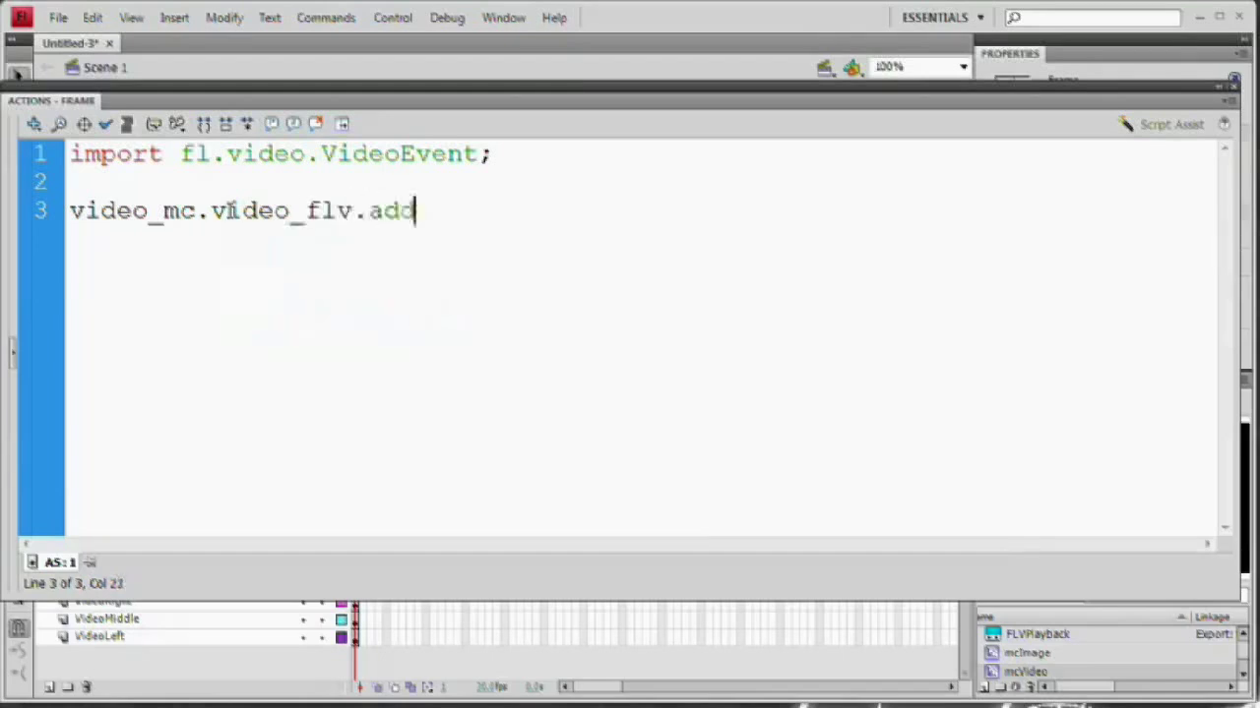
pyautogui.write('EventList')
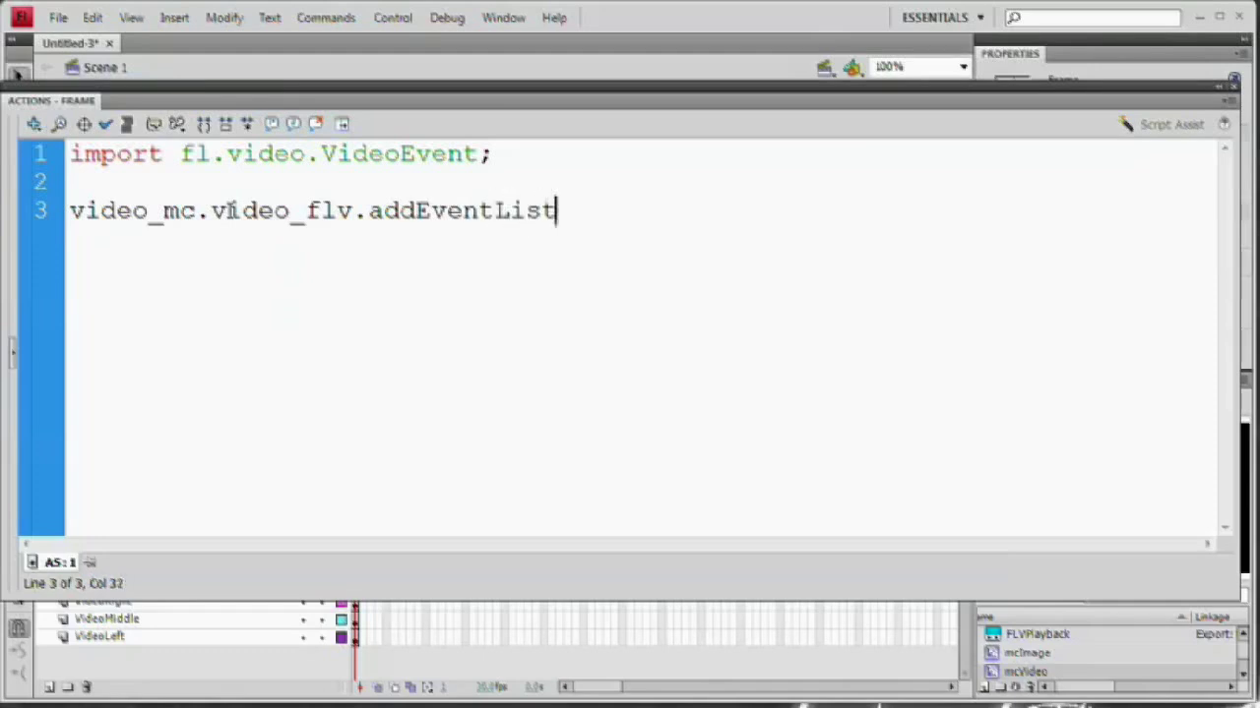
pyautogui.write('ener(')
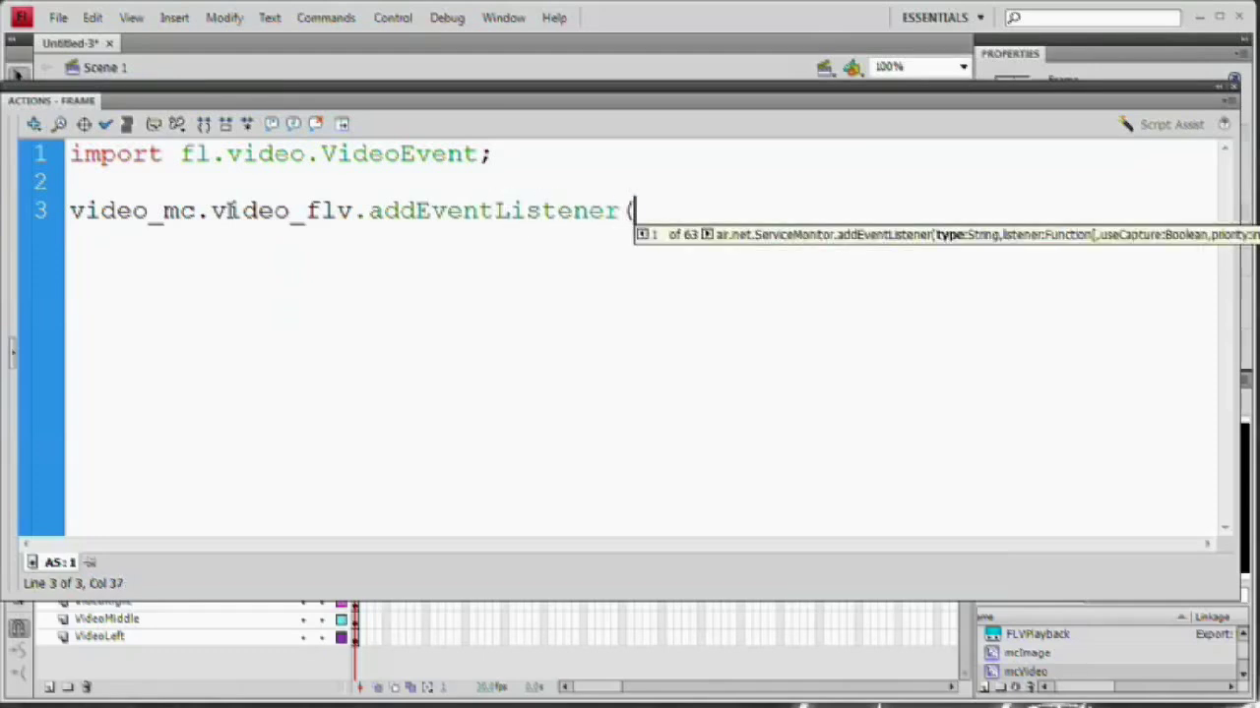
pyautogui.write('Video')
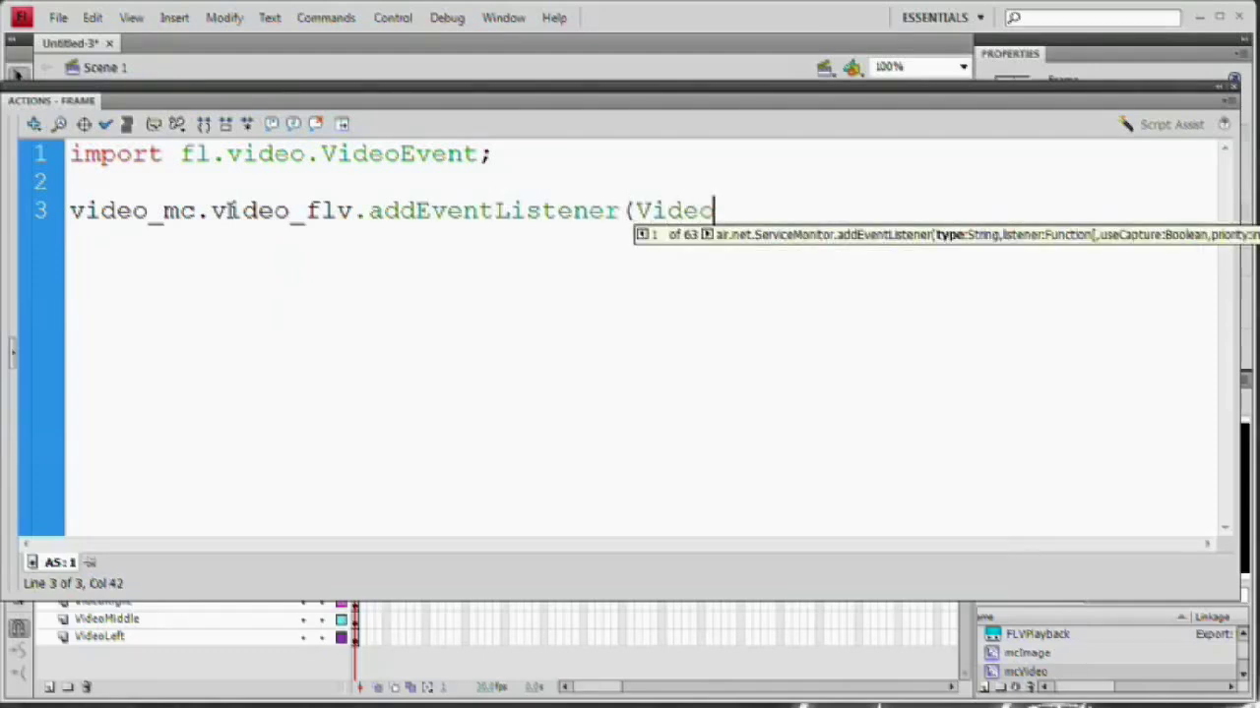
pyautogui.write('Event')
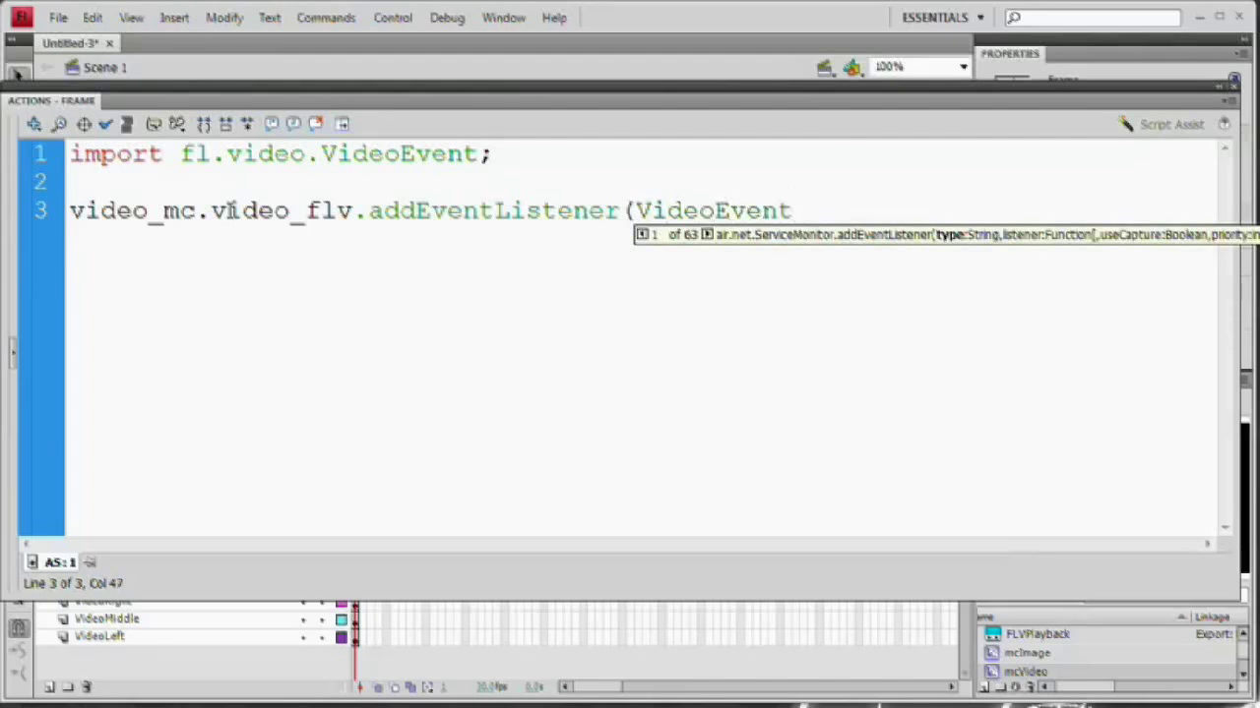
pyautogui.write('.COMPLETE')
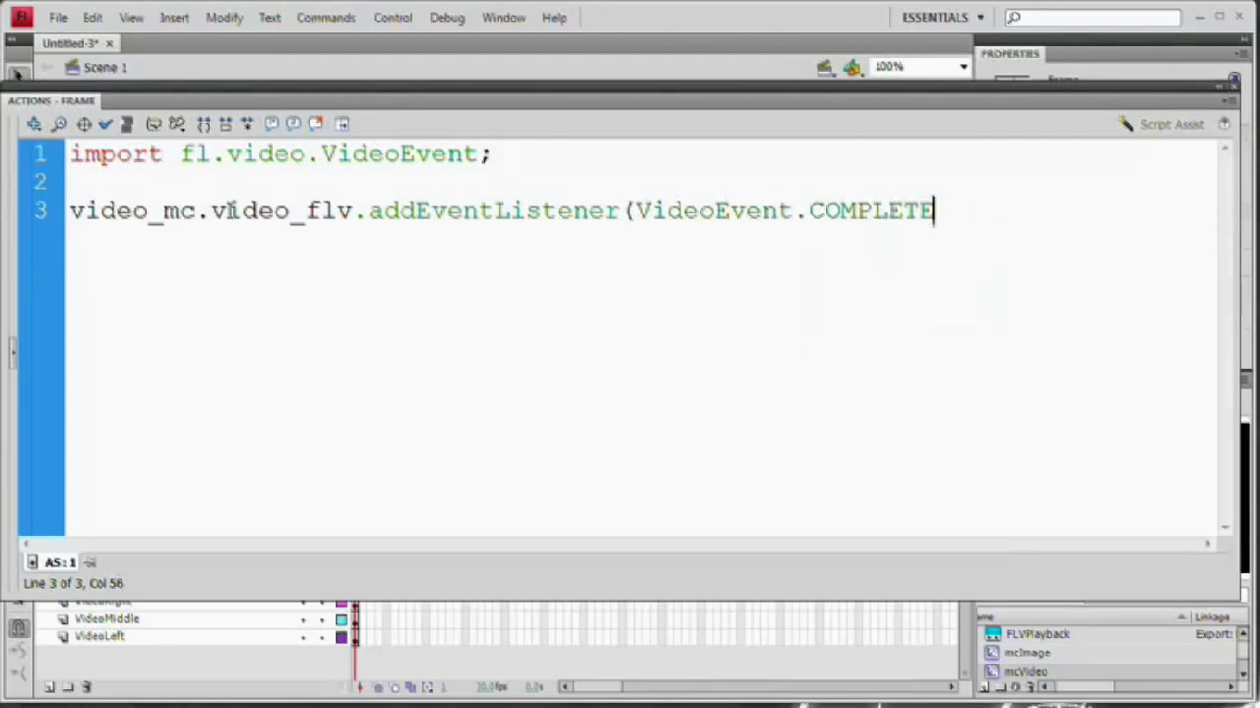
pyautogui.write(', ')
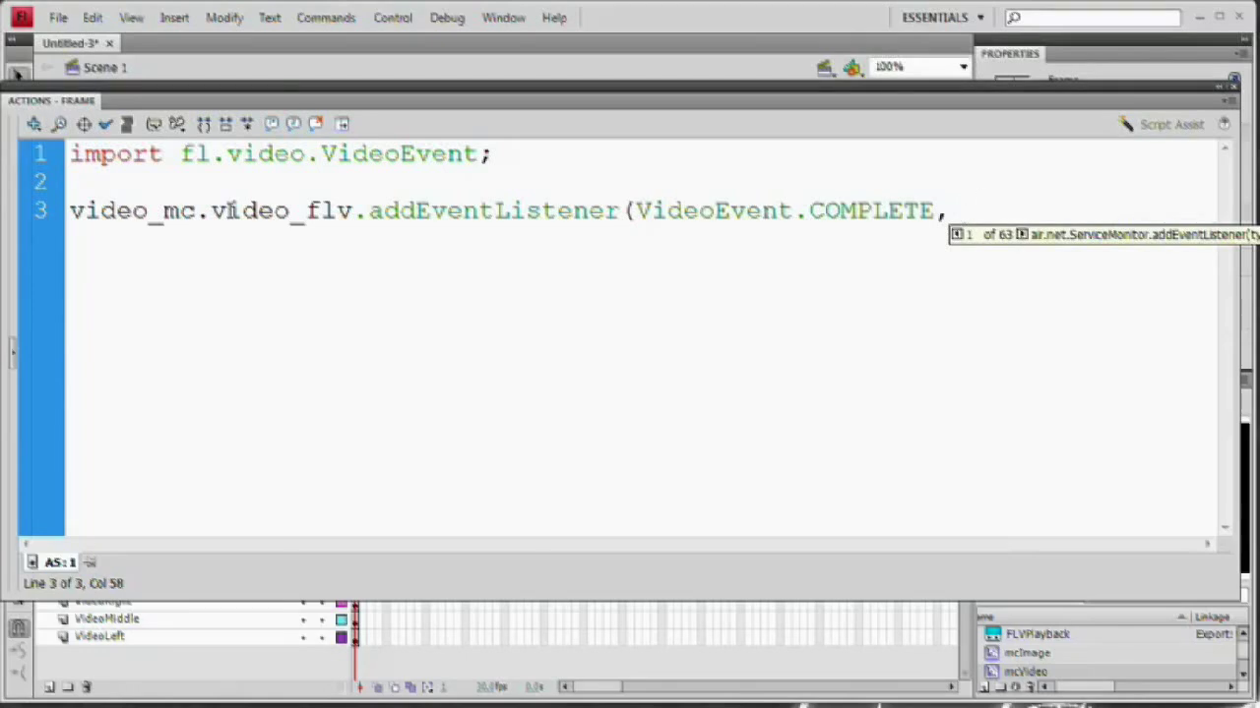
pyautogui.write('videoDoneF')
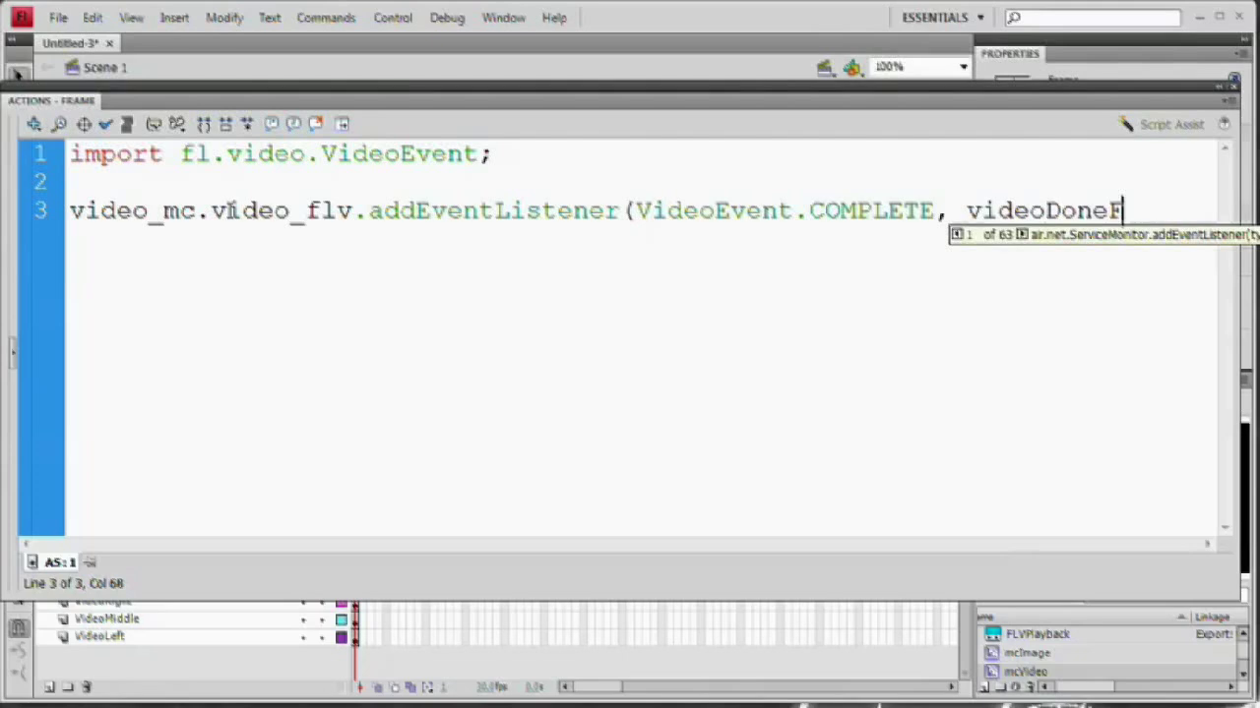
pyautogui.write(');')
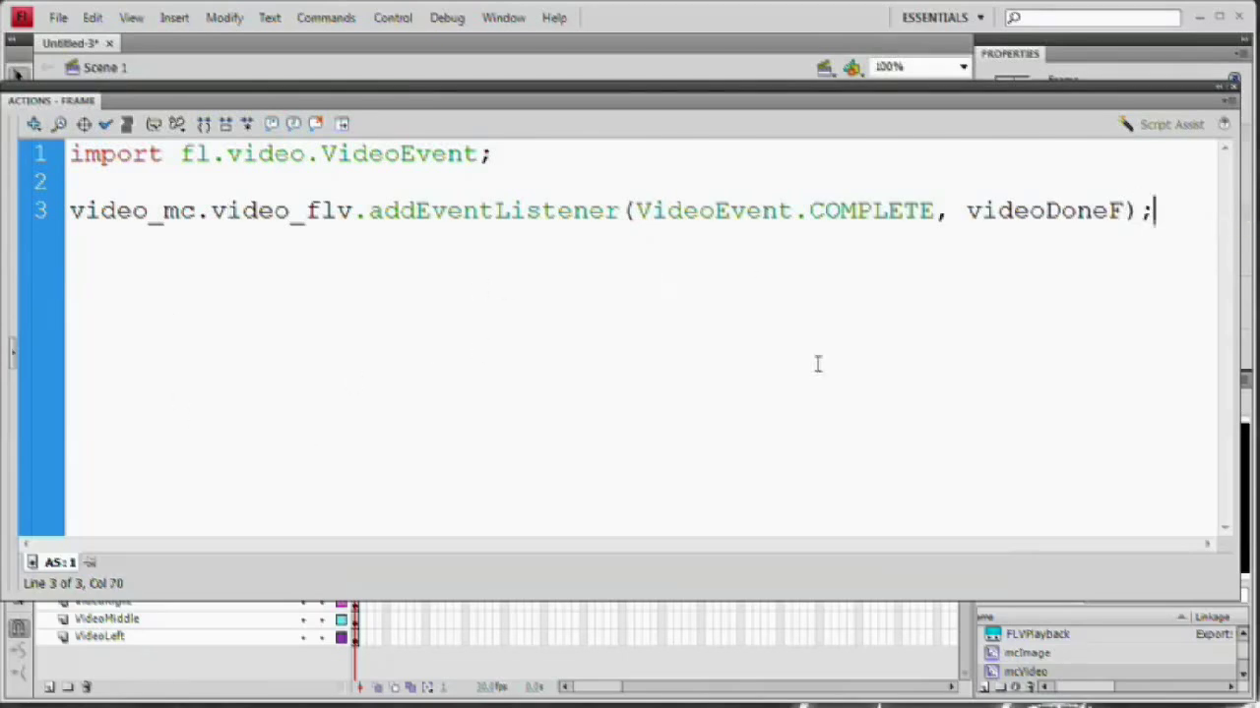
# Step: Declare the function videoDoneF(event:Event):void with an empty body below the listener, leaving a blank line between them
pyautogui.press('Return')
pyautogui.press('Return')
pyautogui.write('function')
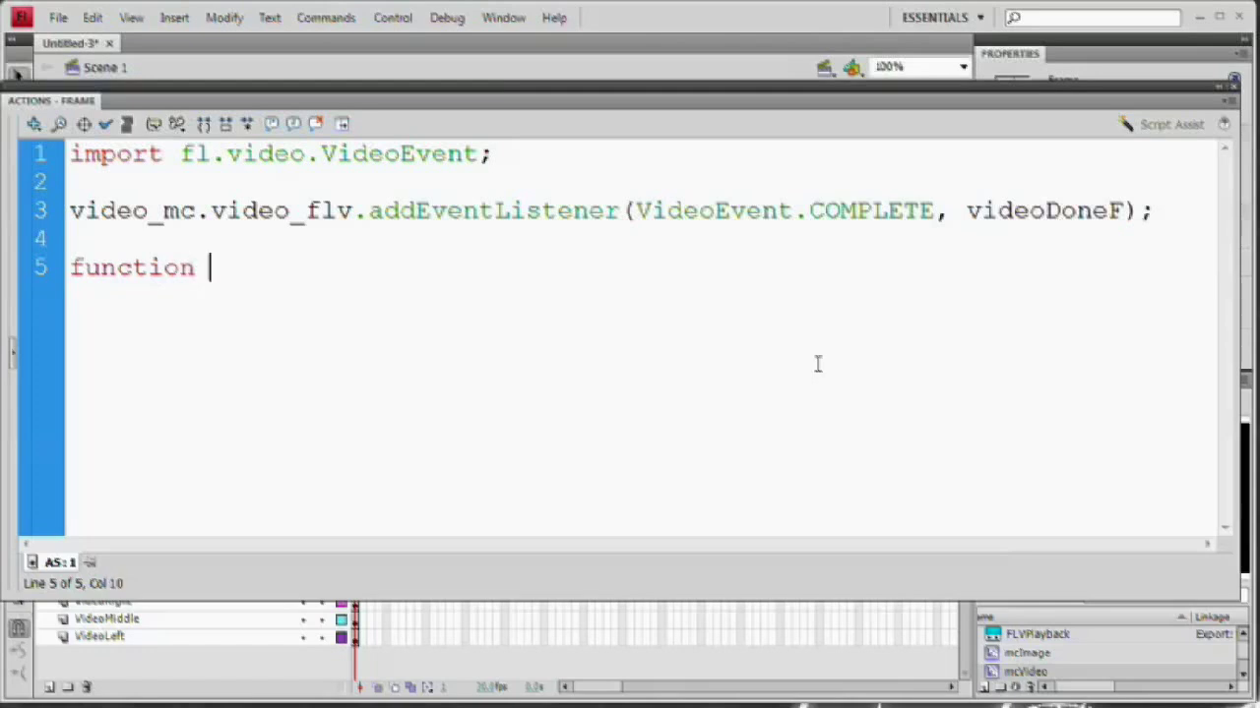
pyautogui.write(' video')
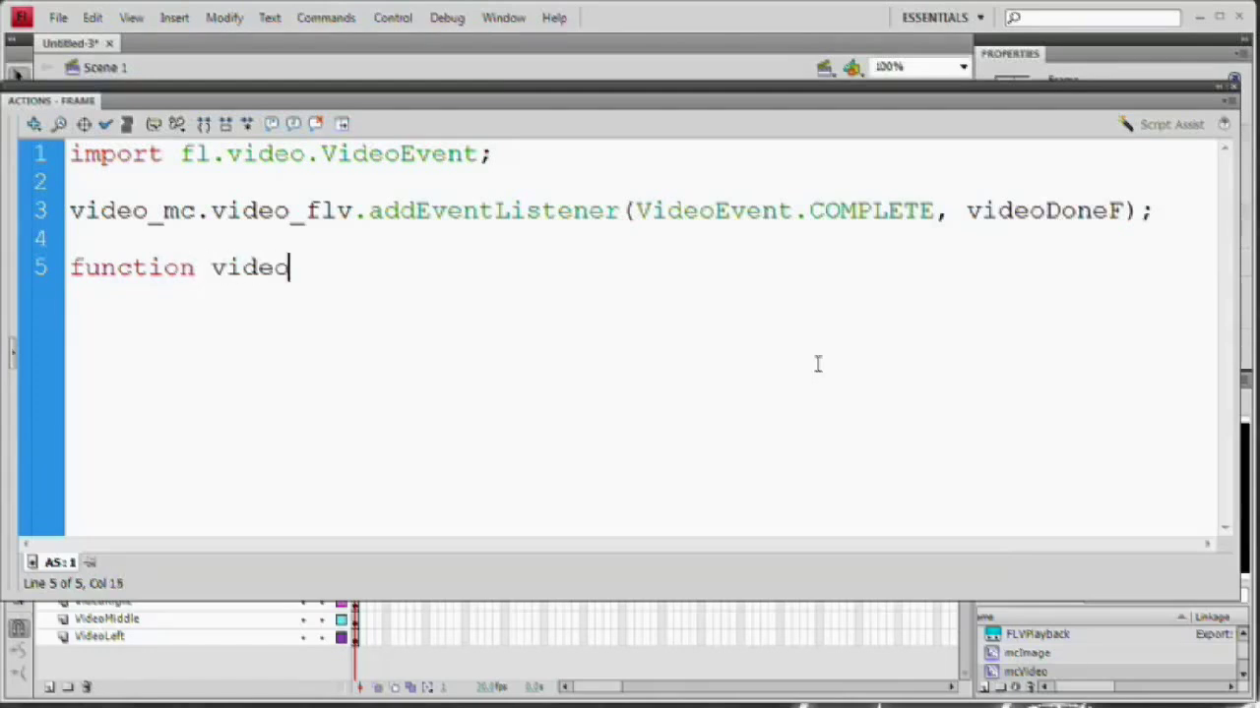
pyautogui.write('DoneF(')
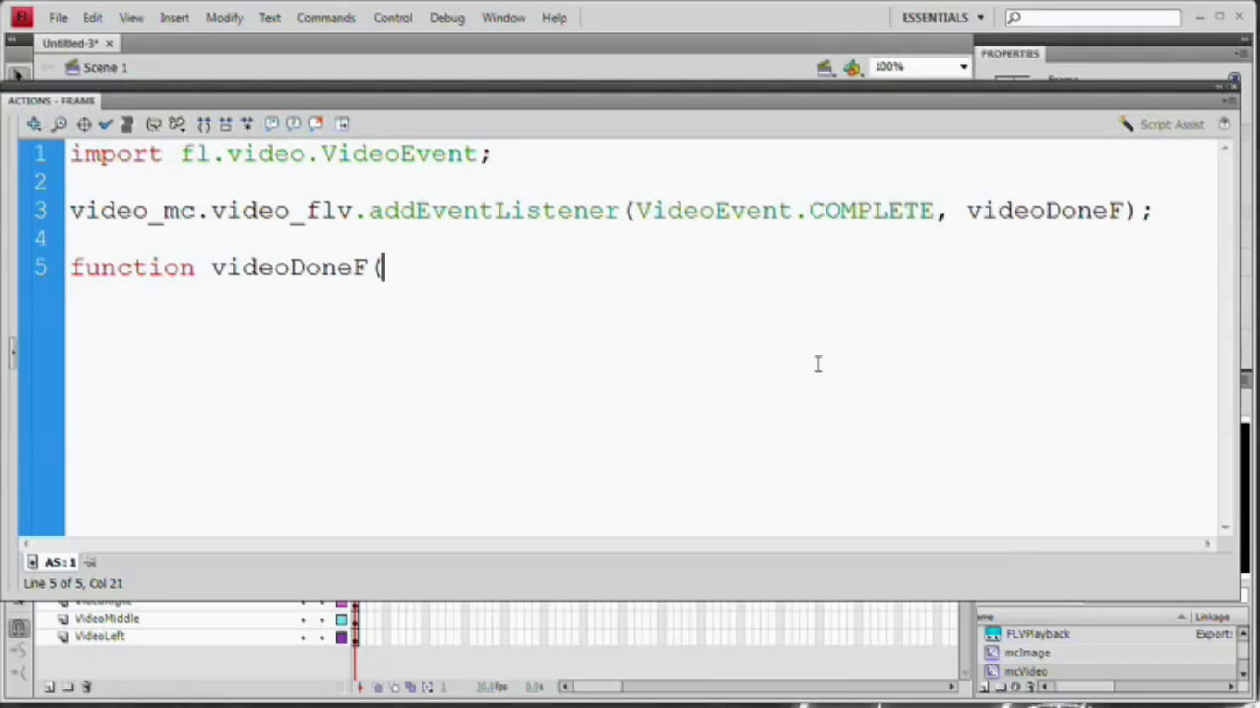
pyautogui.write('even')
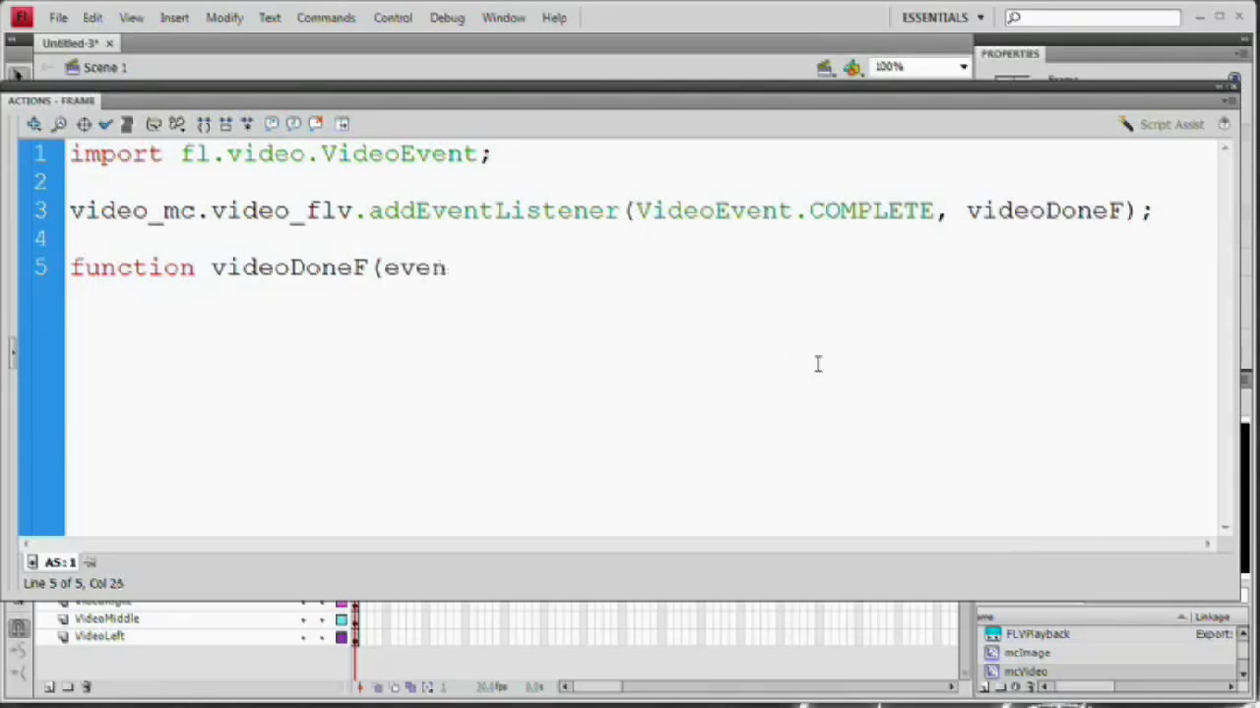
pyautogui.write('t:')
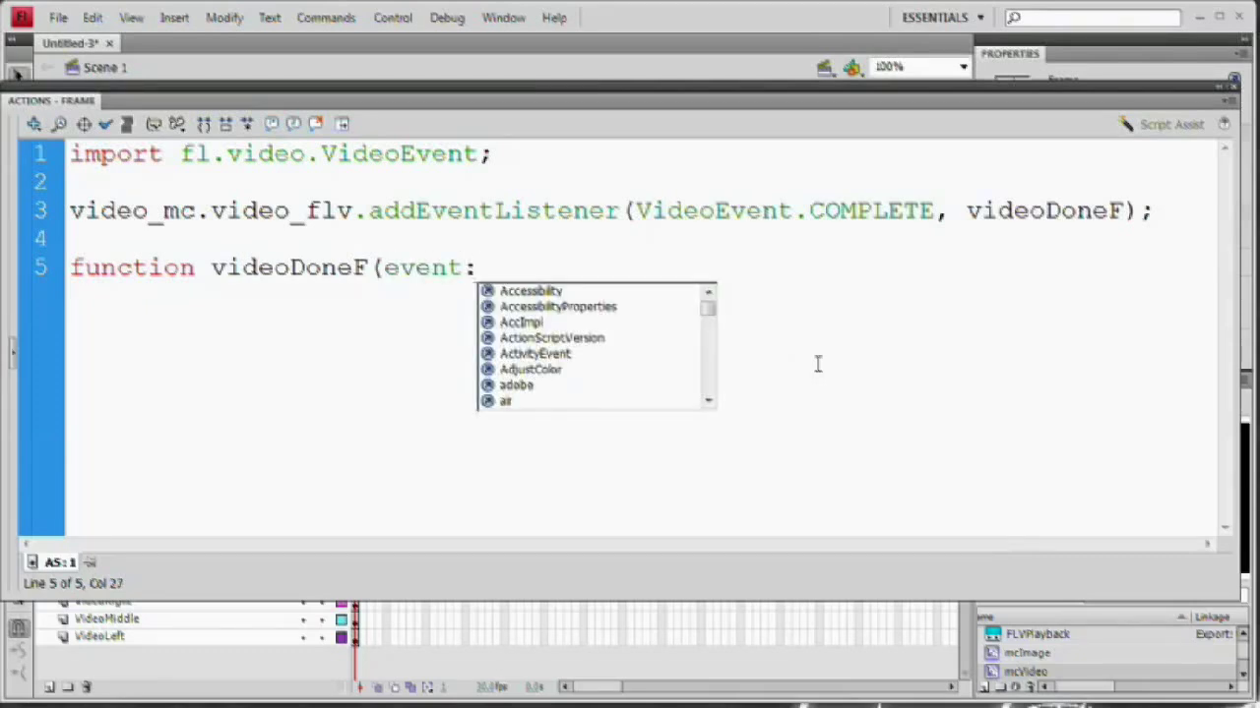
pyautogui.write('Event)')
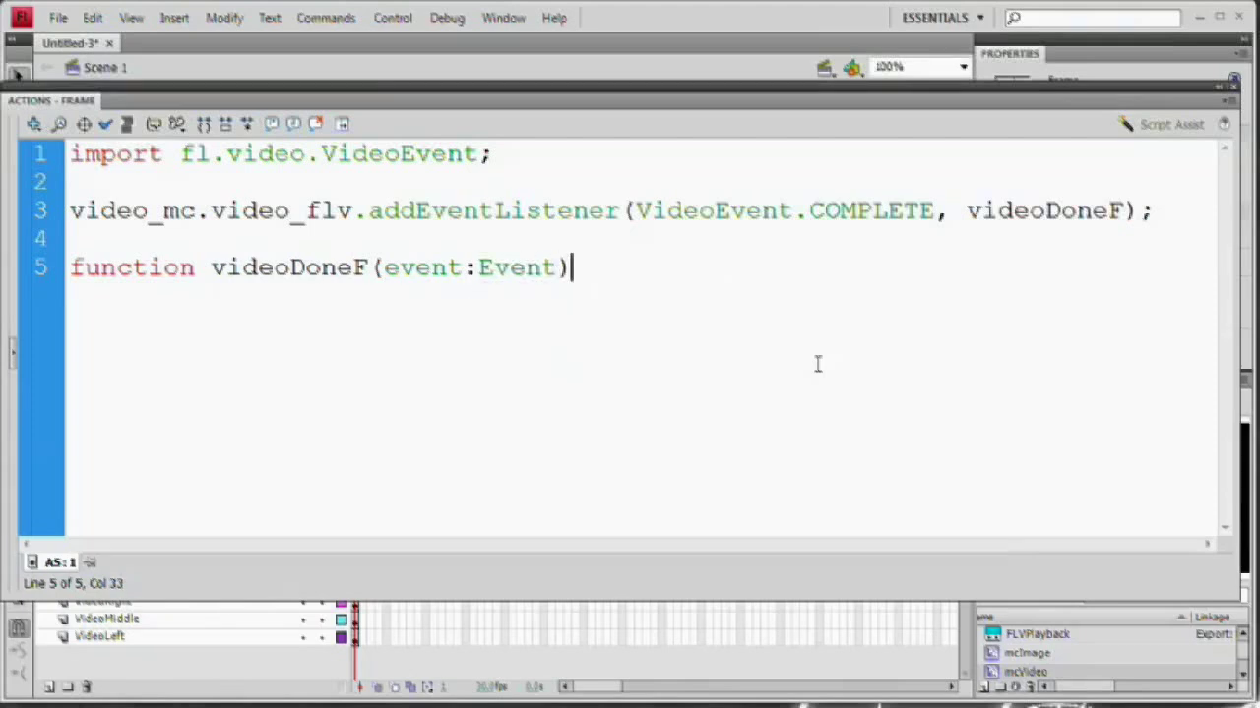
pyautogui.write(':void{')
pyautogui.press('Return')
pyautogui.press('Return')
pyautogui.write('}')
pyautogui.press('Up')
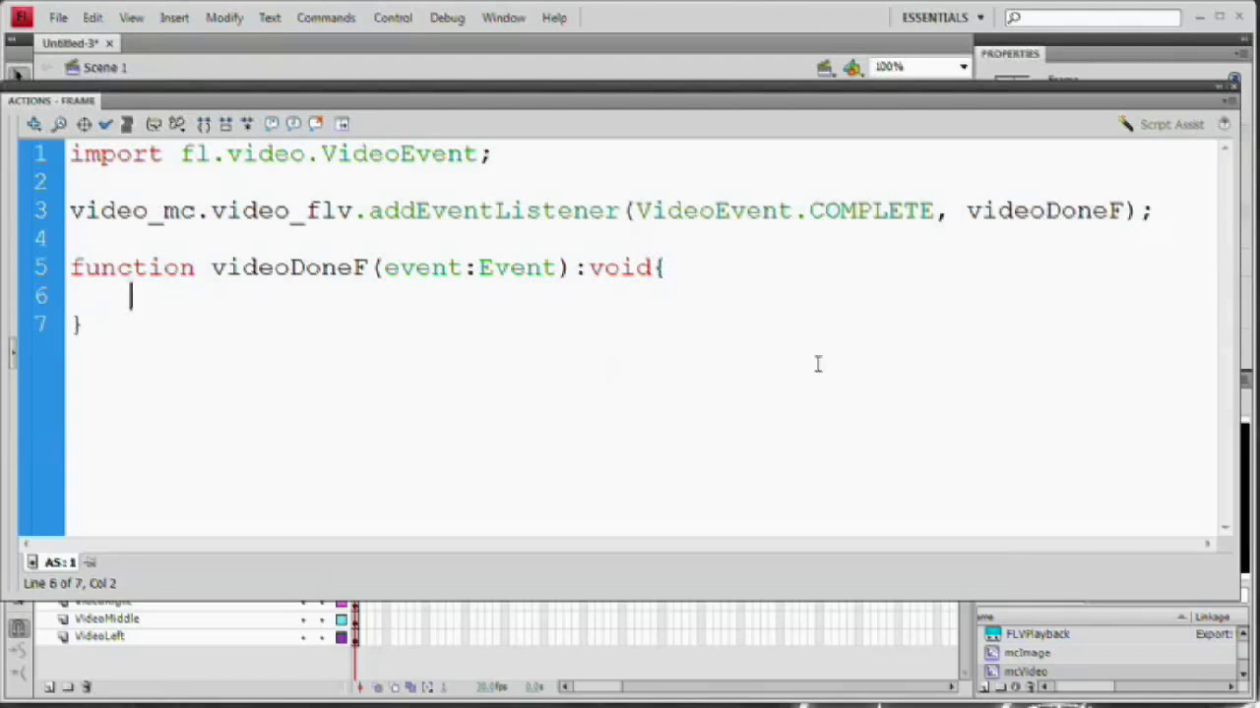
# Step: Write event.target.play(); inside the videoDoneF function to replay the finished video
pyautogui.write('event')
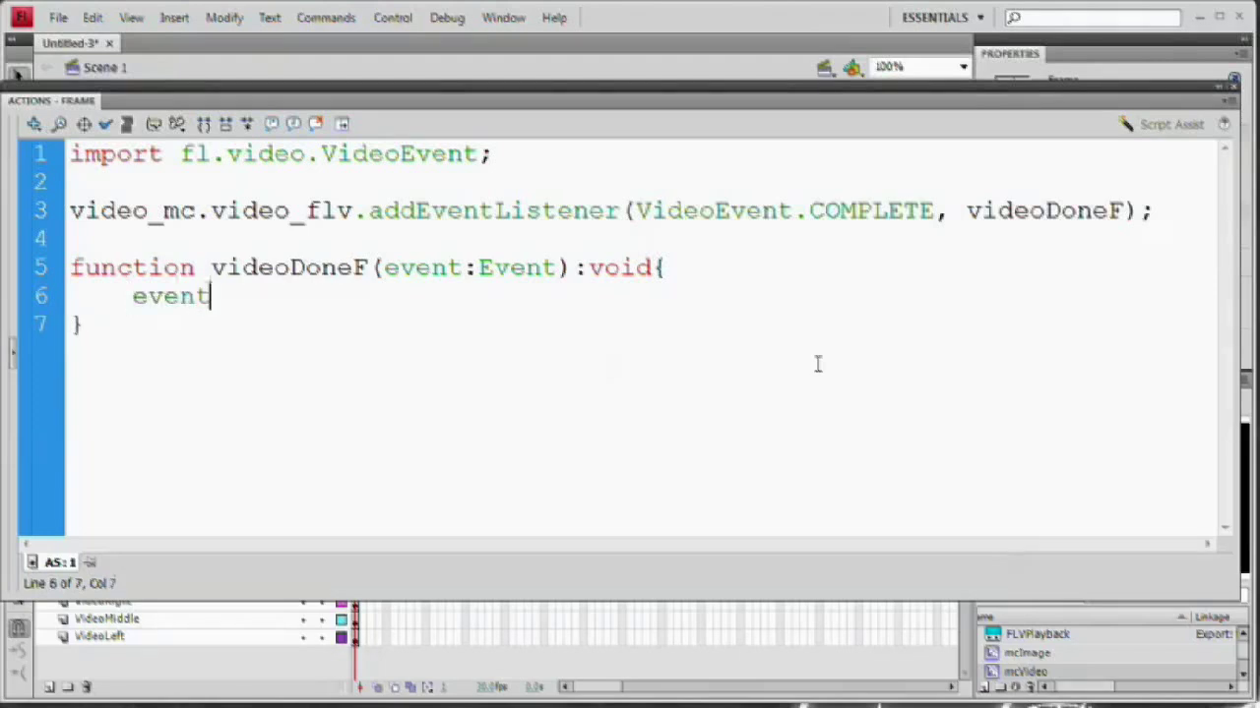
pyautogui.write('.target.')
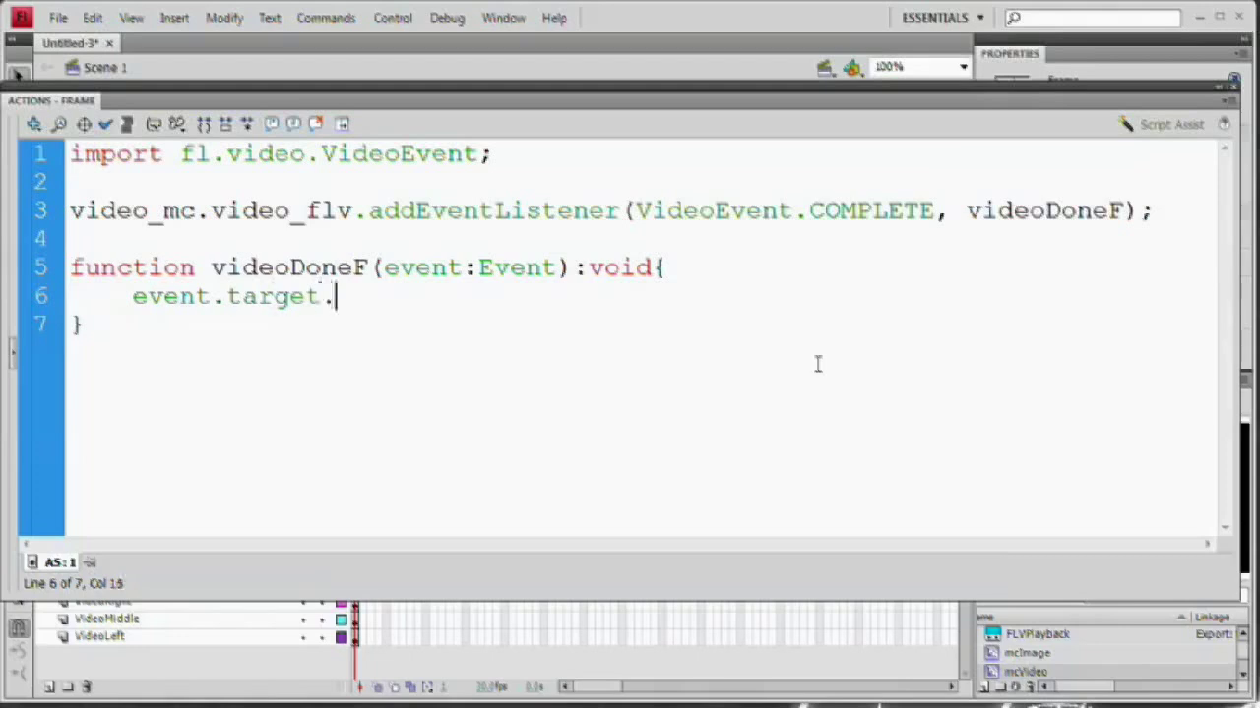
pyautogui.write('play();')
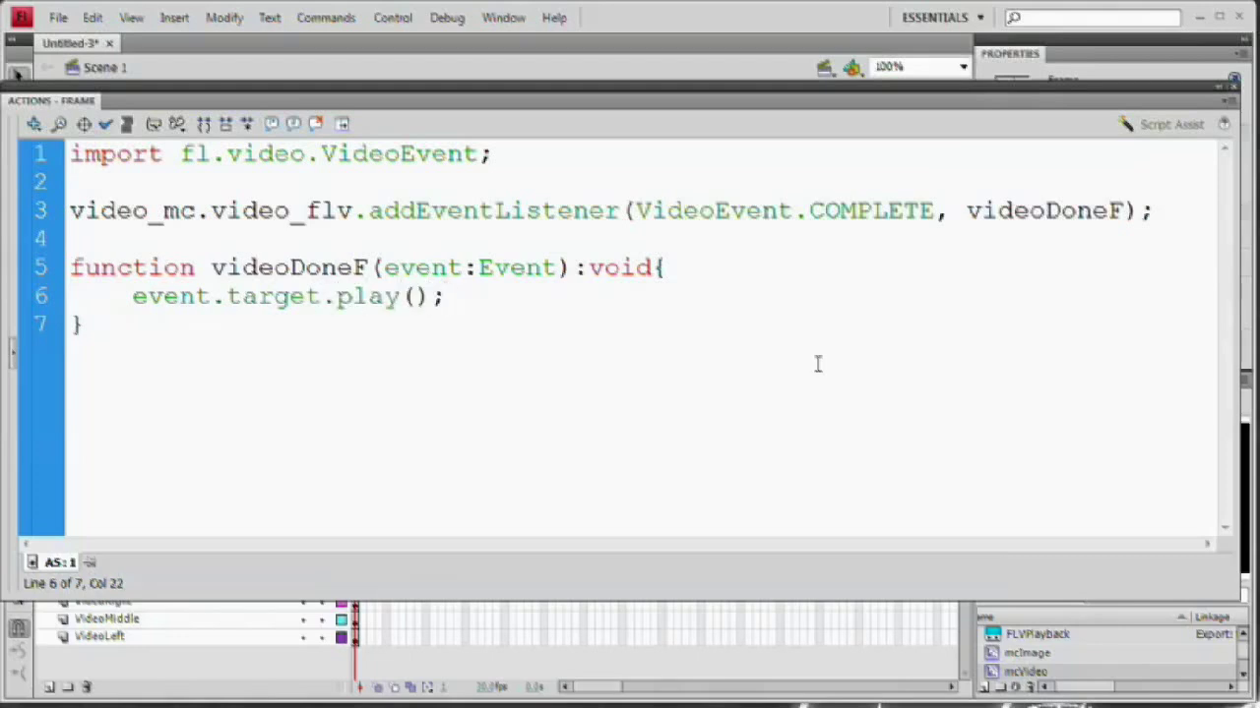
pyautogui.moveTo(666, 211); pyautogui.dragTo(935, 214)
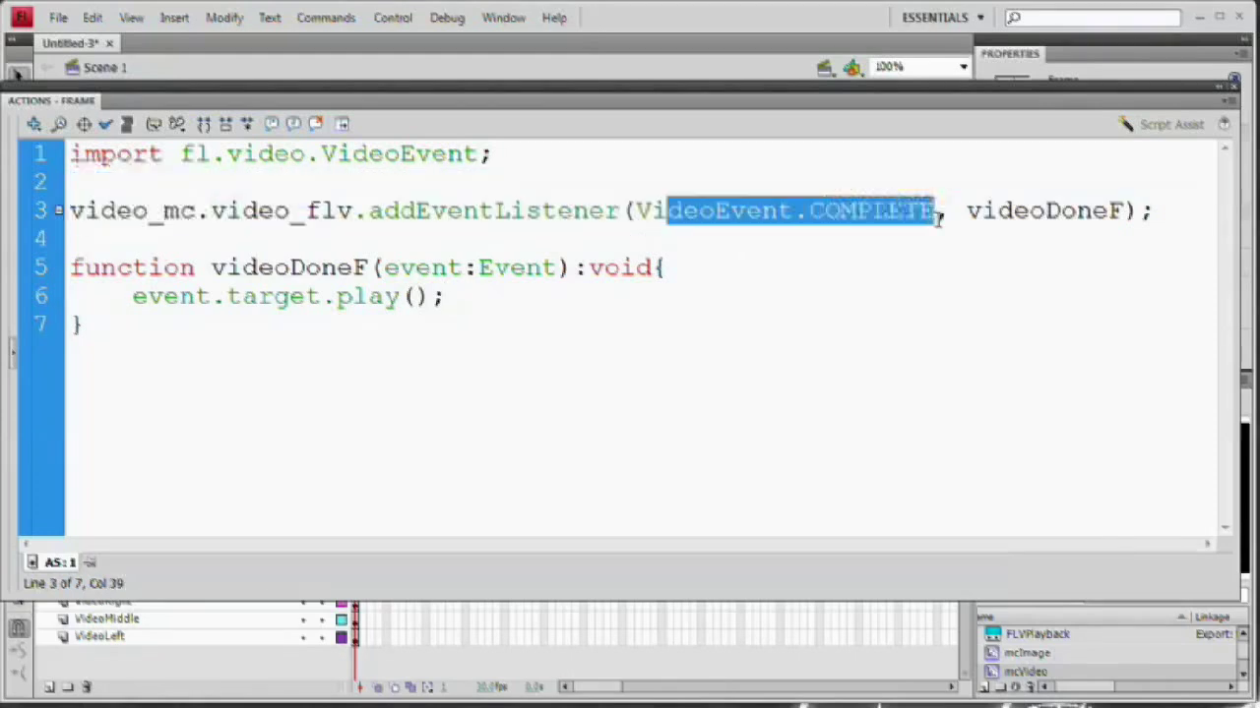
pyautogui.moveTo(146, 298); pyautogui.dragTo(384, 297)
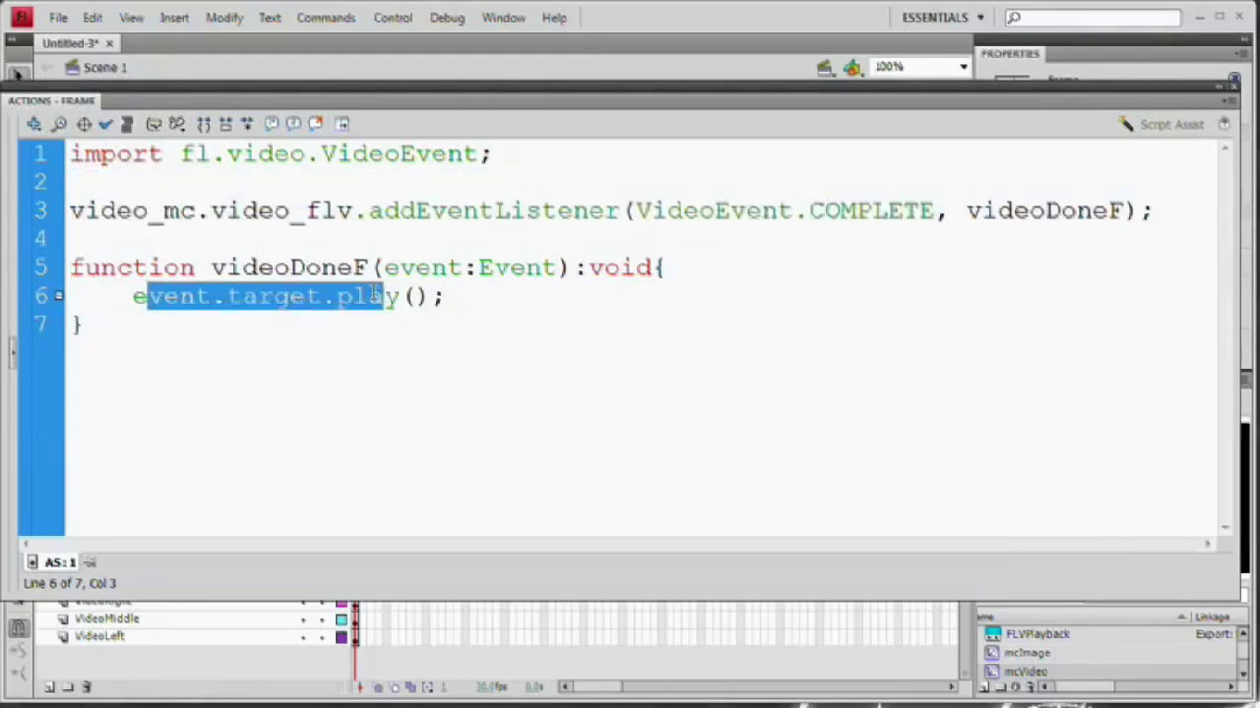
pyautogui.moveTo(210, 211); pyautogui.dragTo(354, 225)
pyautogui.moveTo(133, 297); pyautogui.dragTo(430, 297)
pyautogui.hotkey('ctrl', 'z')
pyautogui.click(383, 297)
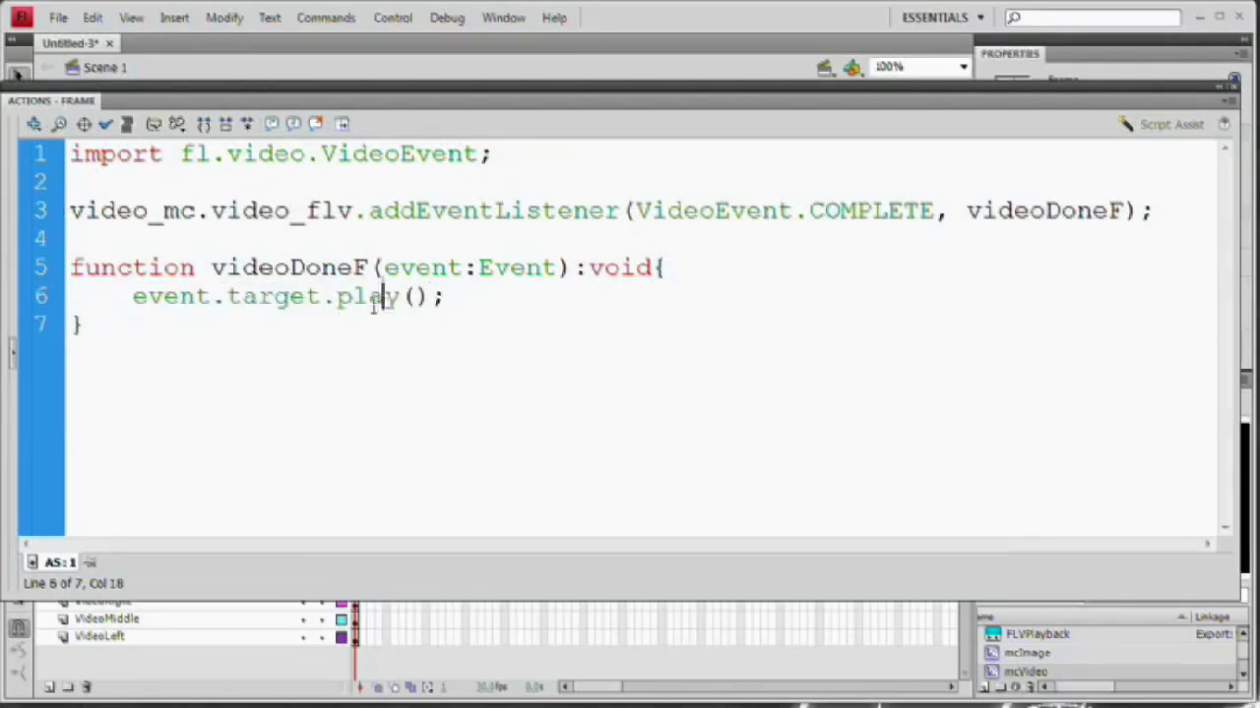
# Step: Duplicate the video_mc.video_flv event listener line twice directly below itself, above the videoDoneF function
pyautogui.moveTo(339, 297); pyautogui.dragTo(450, 298)
pyautogui.click(443, 296)
pyautogui.moveTo(1163, 206); pyautogui.dragTo(58, 209)
pyautogui.hotkey('ctrl', 'c')
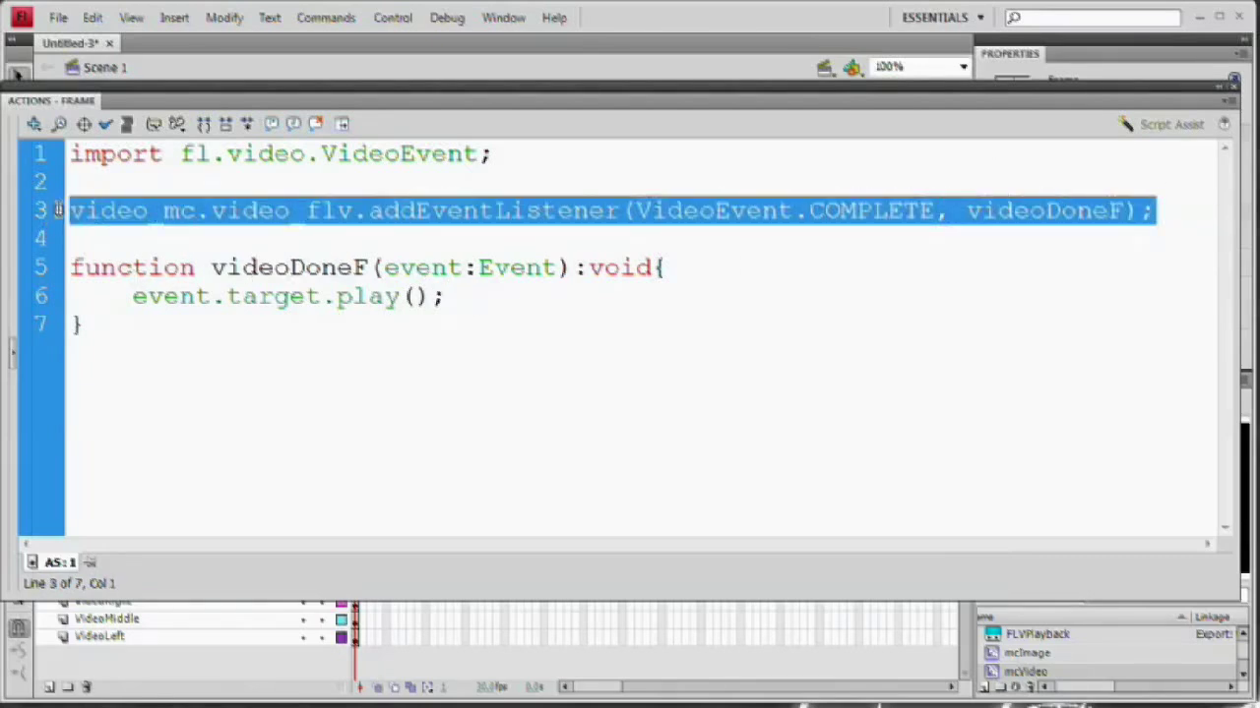
pyautogui.click(1174, 217)
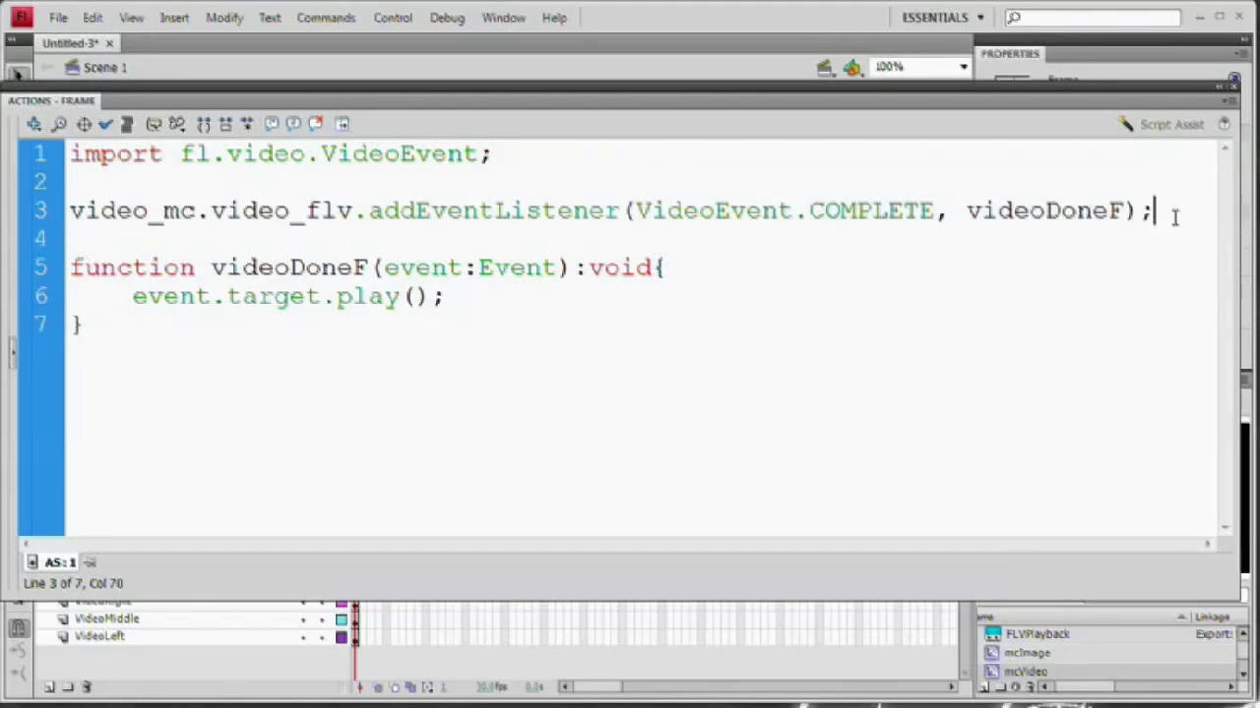
pyautogui.press('Return')
pyautogui.hotkey('ctrl', 'v')
pyautogui.press('Return')
pyautogui.hotkey('ctrl', 'v')
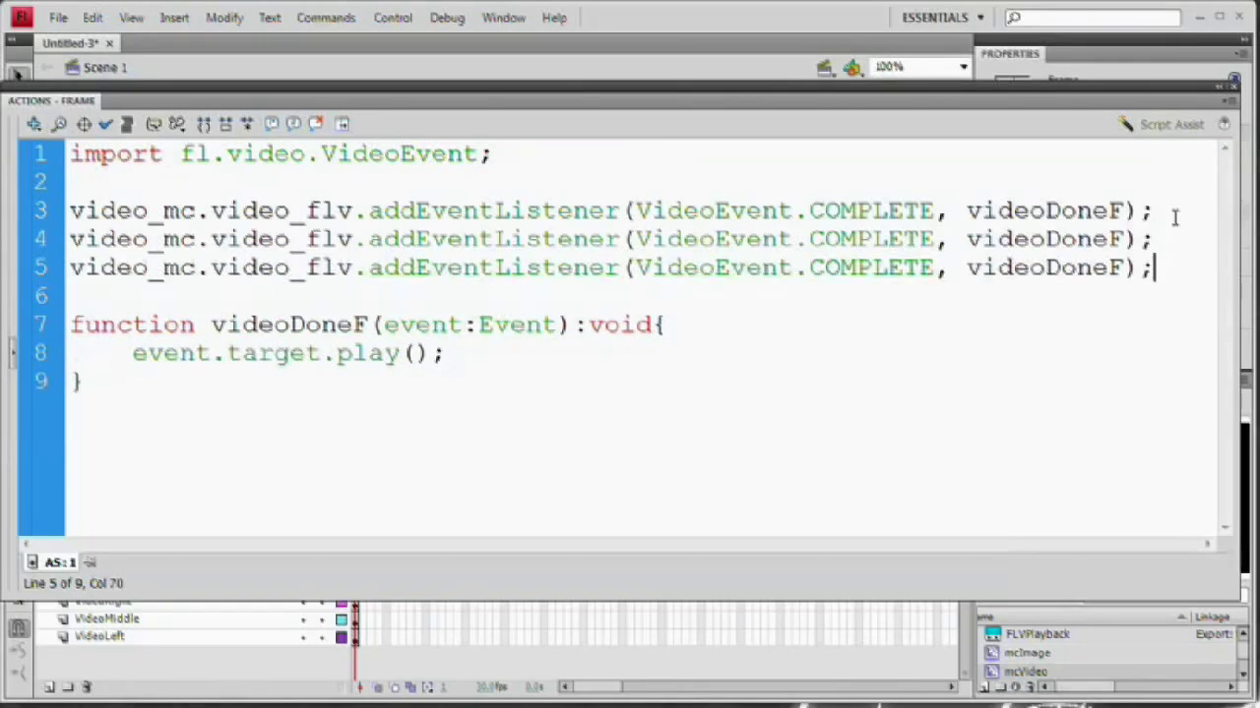
# Step: Change the clip names in the two duplicated listener lines to video2_mc and video3_mc
pyautogui.click(151, 240)
pyautogui.write('2')
pyautogui.click(150, 268)
pyautogui.write('3')
pyautogui.click(226, 210)
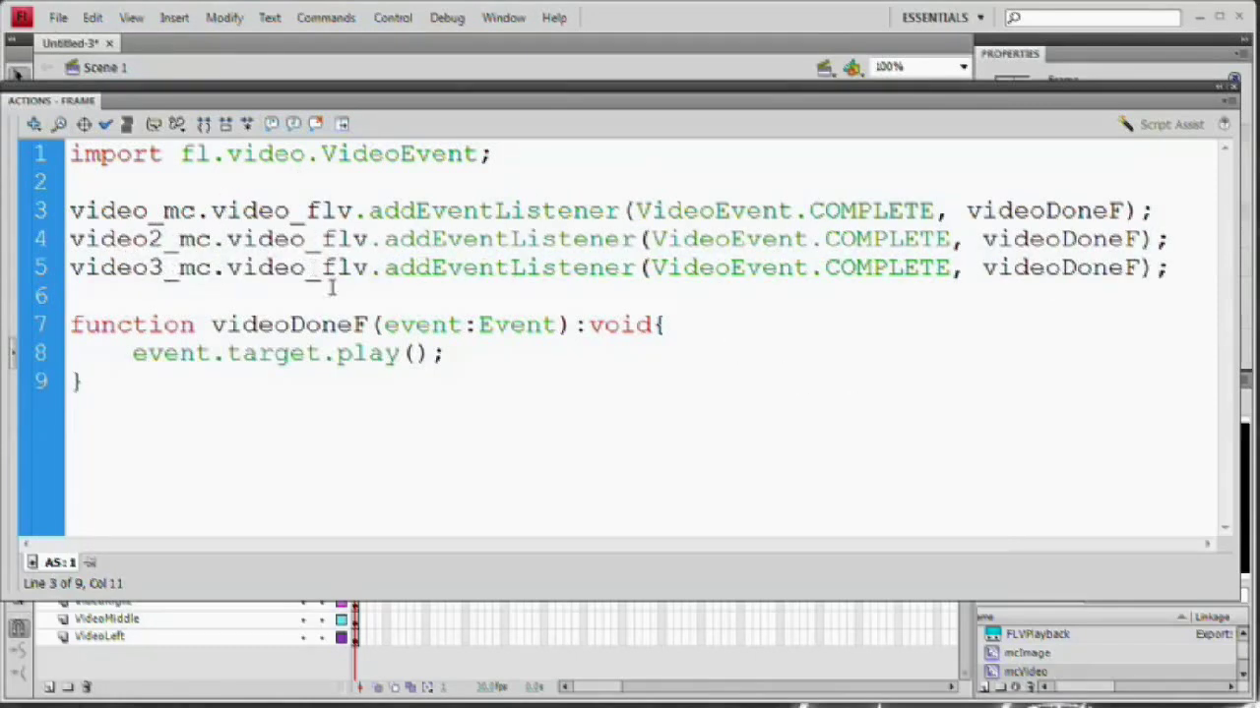
# Step: Close the script and test the movie to check video looping in all three frames, then close the preview
pyautogui.press('F9')
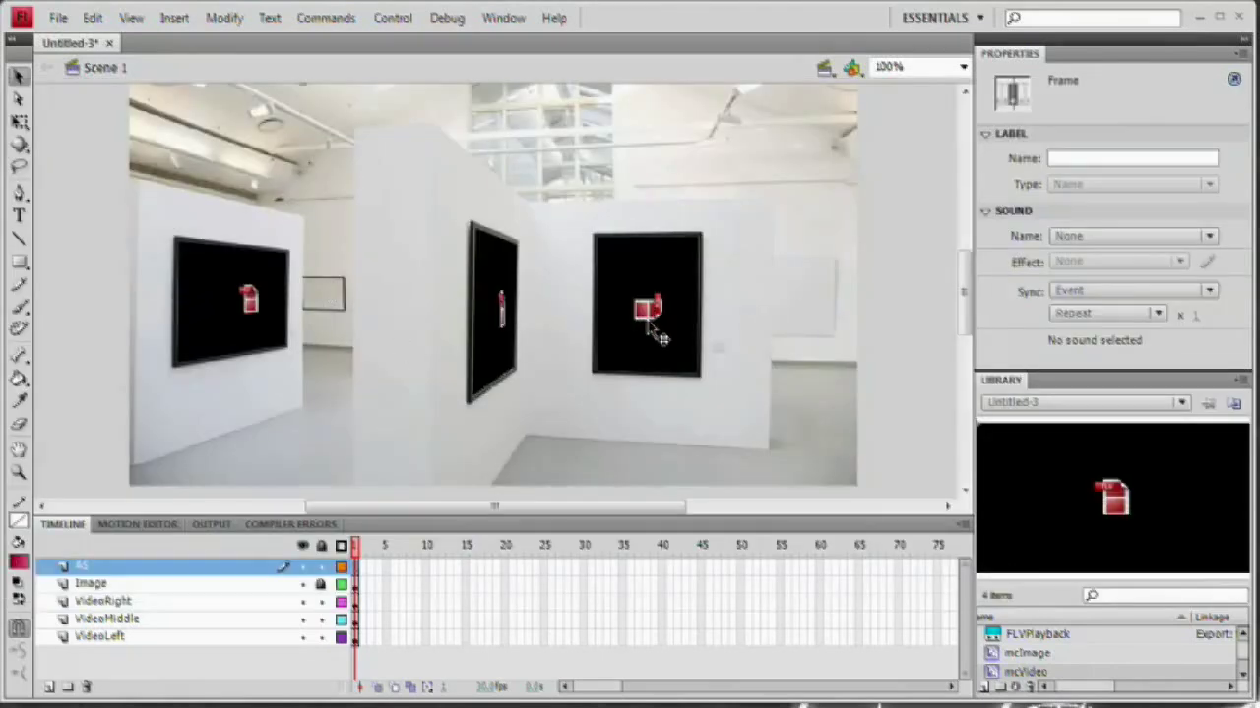
pyautogui.hotkey('ctrl', 'Return')
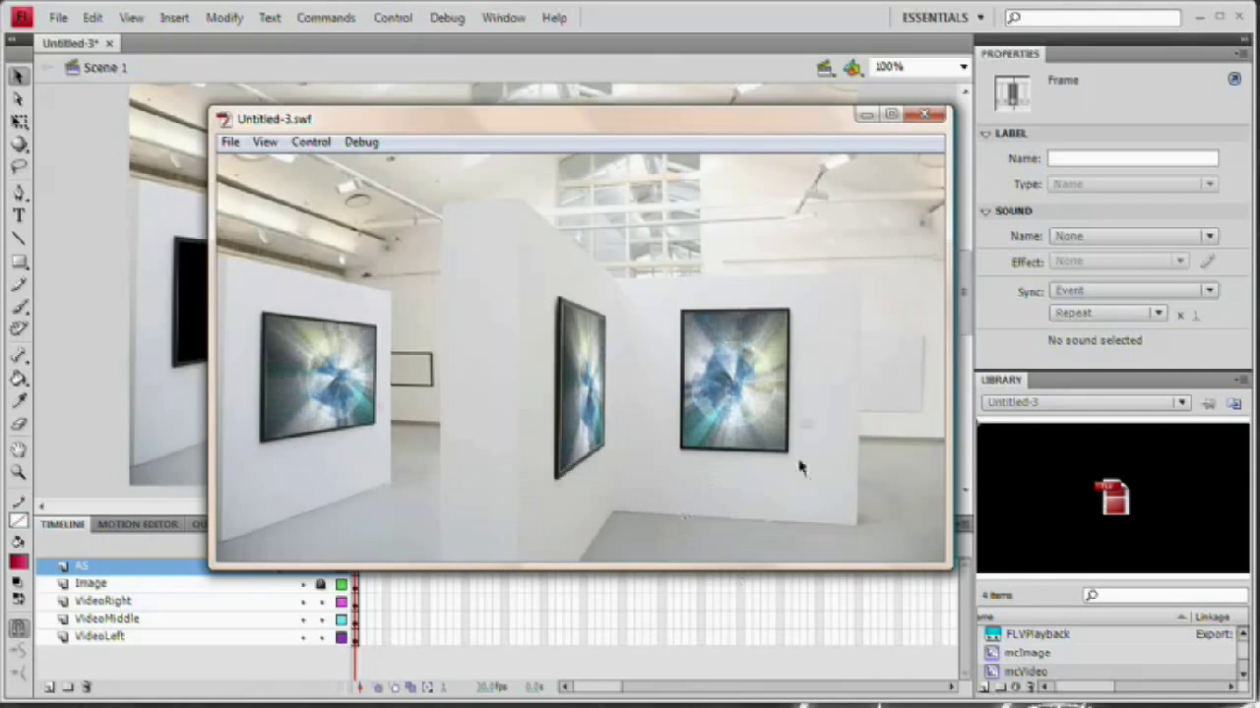
pyautogui.click(925, 114)
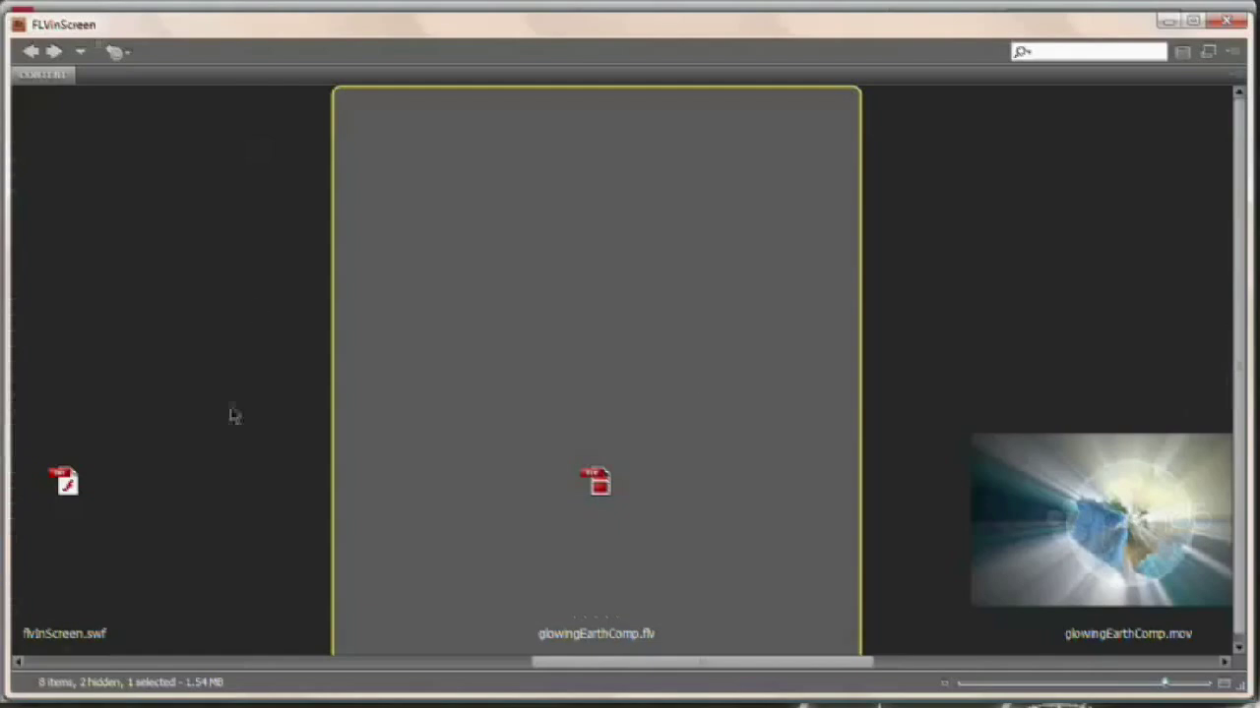
# Step: Open playStopPause.fla from the FLVinScreen folder in Bridge and copy its green play triangle and red stop square
pyautogui.moveTo(659, 666); pyautogui.dragTo(973, 661)
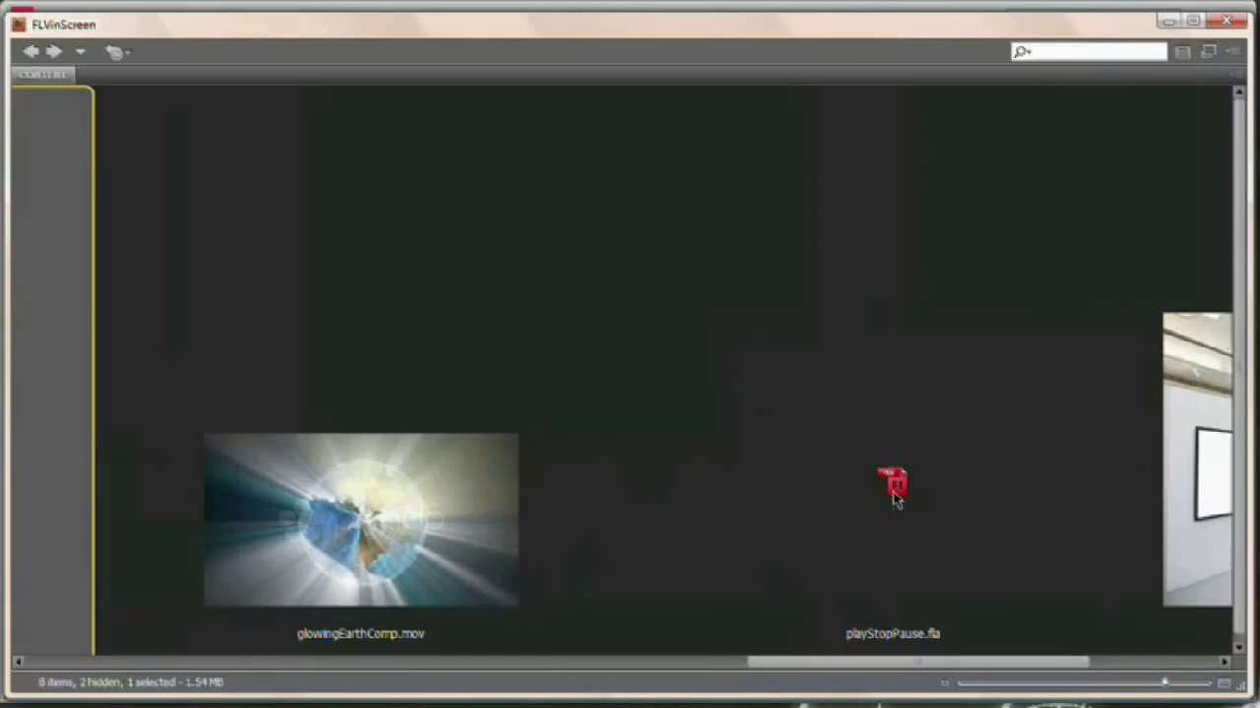
pyautogui.click(895, 494)
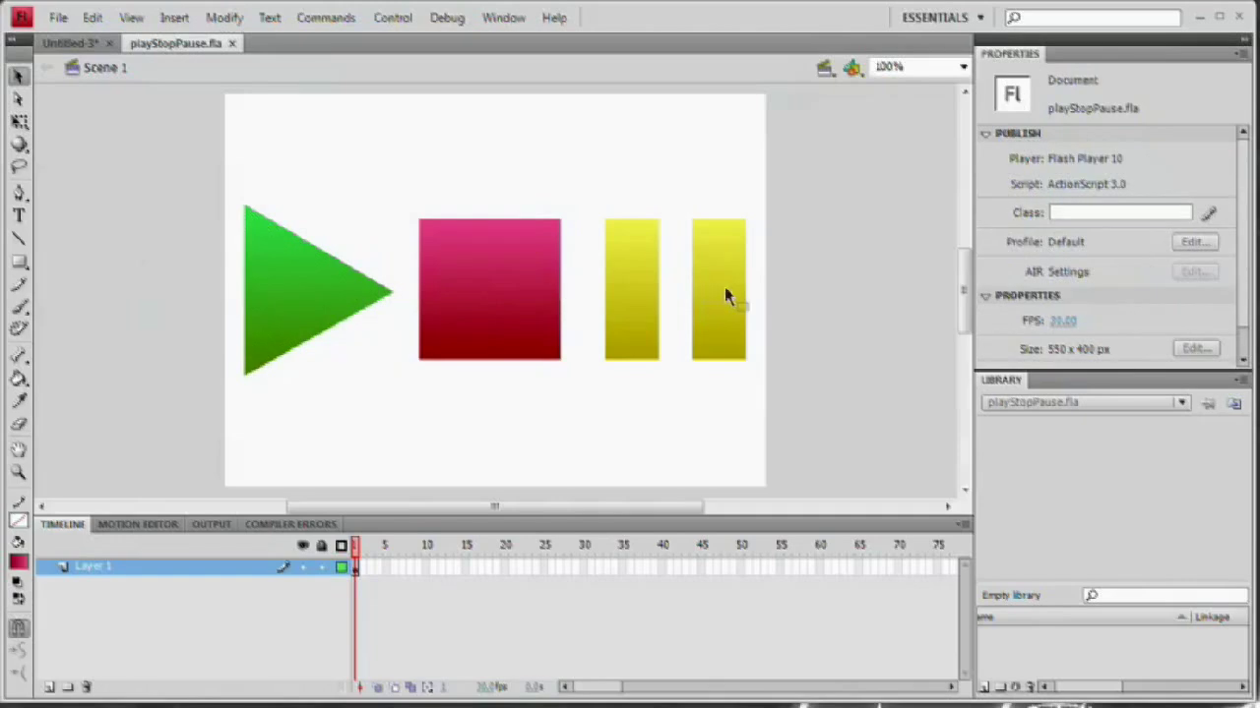
pyautogui.click(725, 296)
pyautogui.click(644, 312)
pyautogui.click(563, 386)
pyautogui.moveTo(178, 170); pyautogui.dragTo(610, 442)
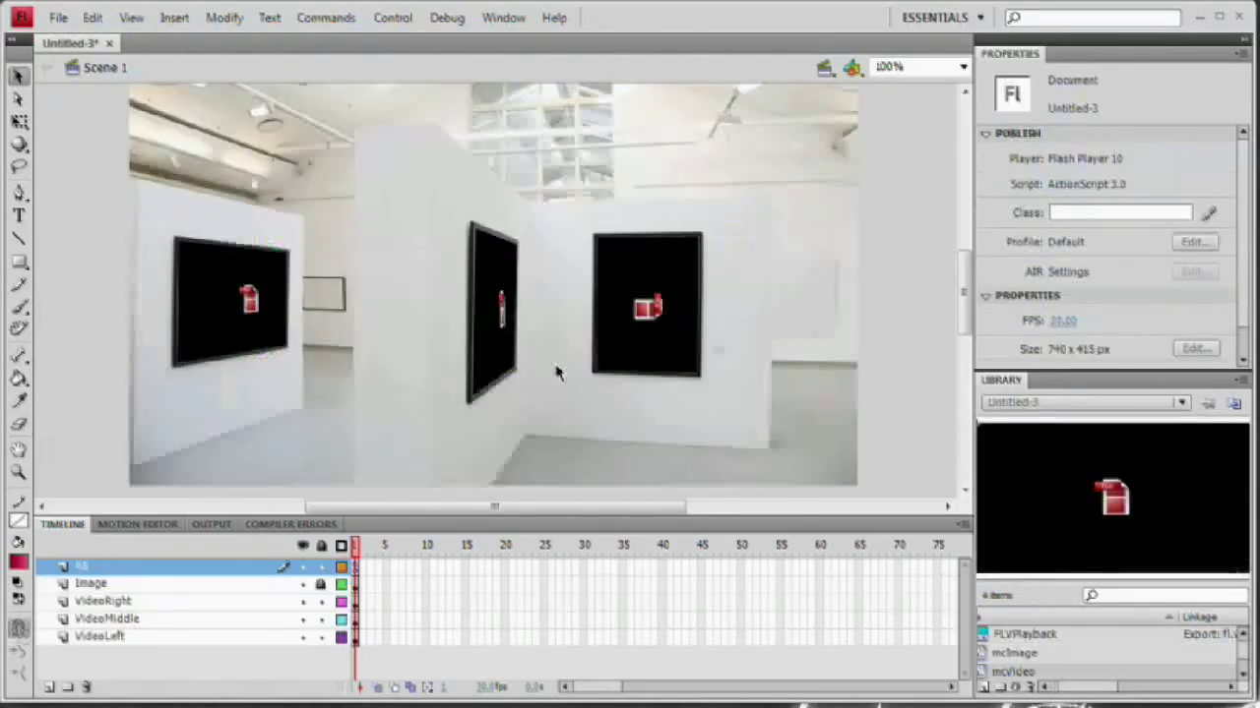
# Step: Add a new layer named PlayStop directly above the Image layer in the gallery document
pyautogui.click(192, 587)
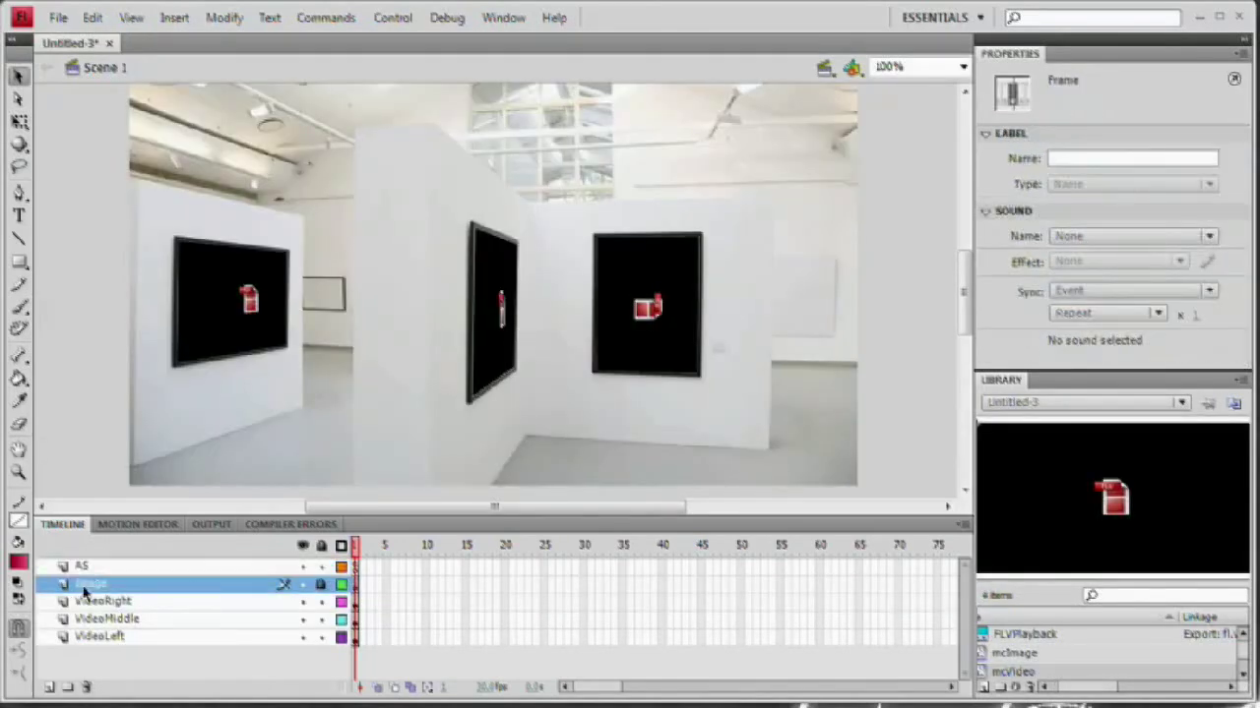
pyautogui.click(49, 687)
pyautogui.doubleClick(97, 585)
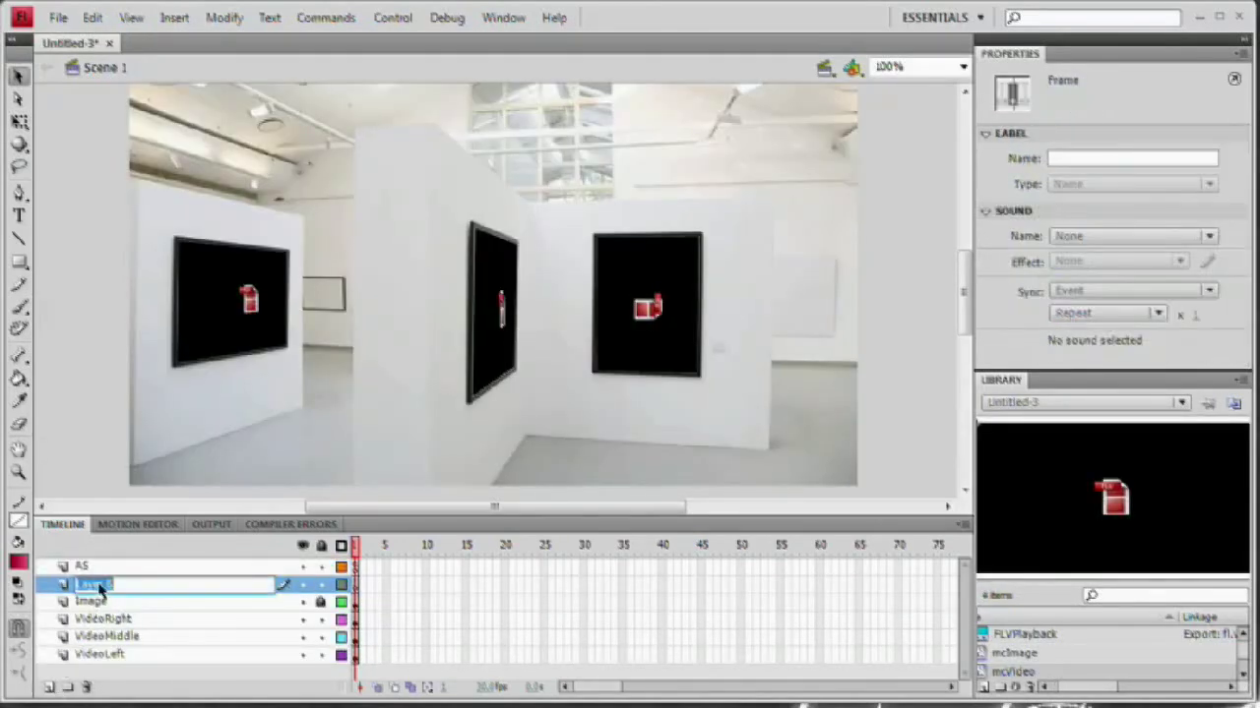
pyautogui.write('PlayStop')
pyautogui.press('Return')
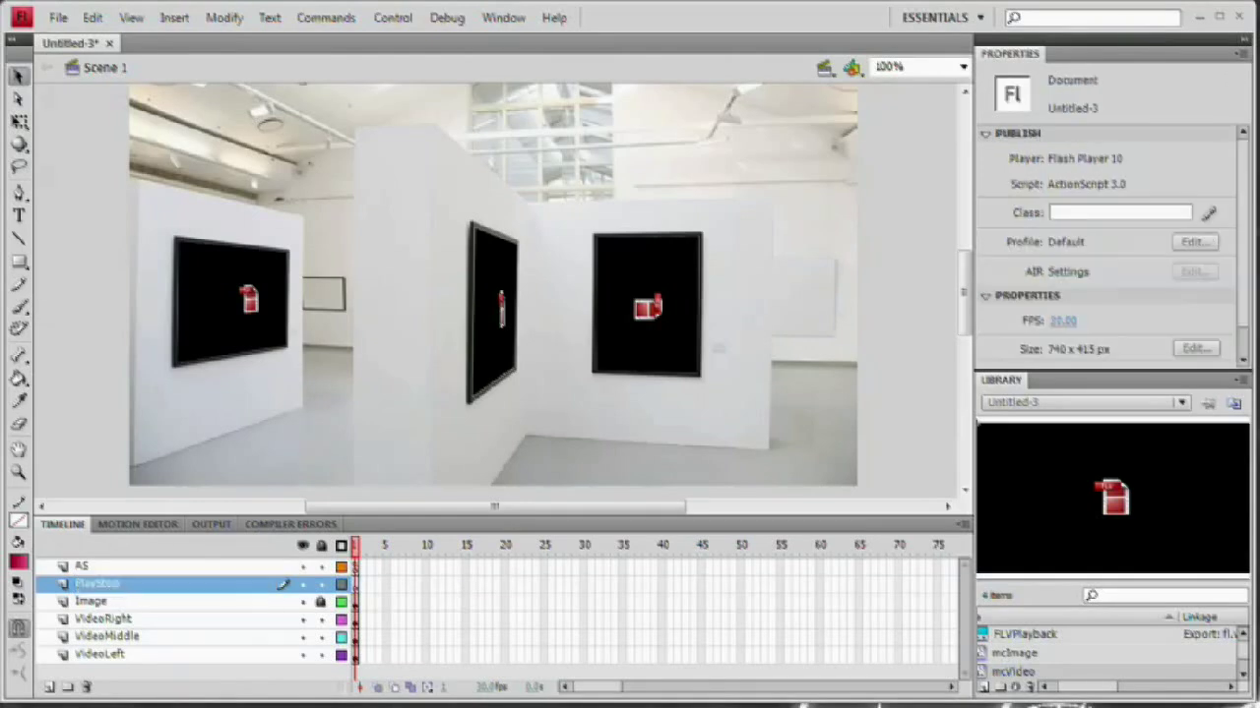
# Step: Paste the play and stop shapes onto the PlayStop layer and move them to the lower-left area of the gallery, about X 20.5, Y 231.1
pyautogui.hotkey('ctrl', 'shift', 'v')
pyautogui.moveTo(380, 309); pyautogui.dragTo(197, 418)
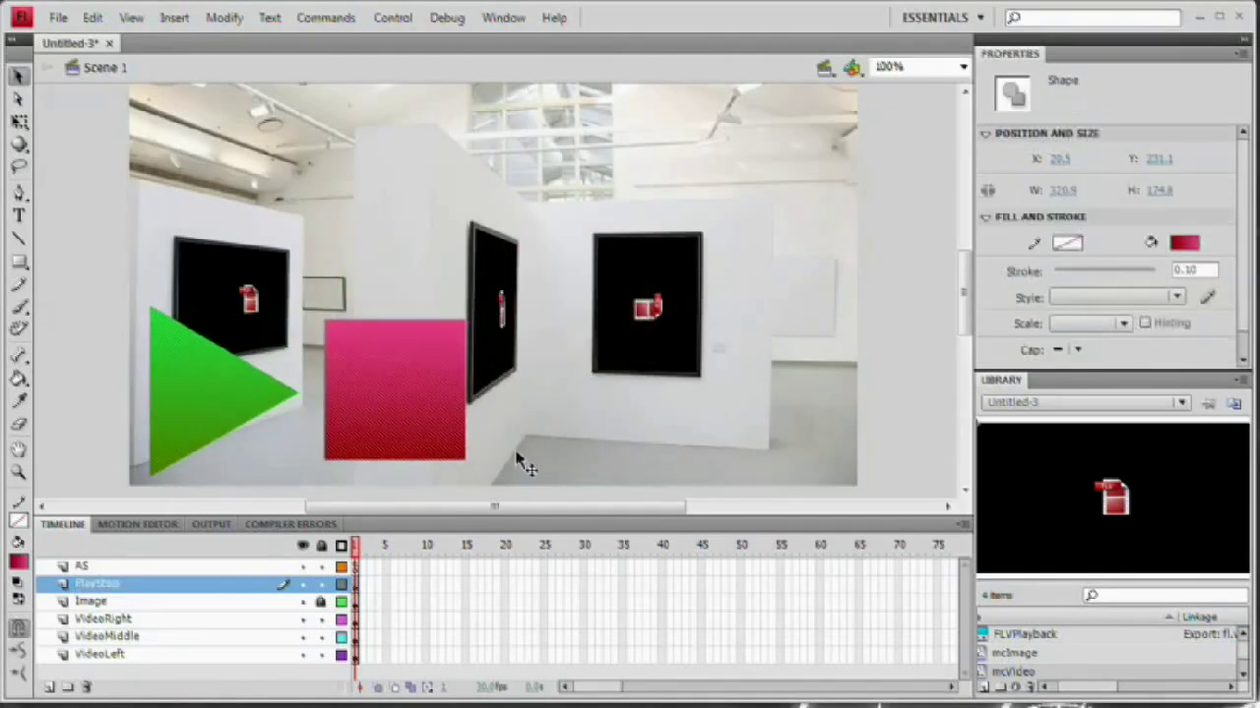
pyautogui.click(495, 416)
# Step: Convert the green play triangle to a movie clip symbol named mcPlay
pyautogui.click(211, 394)
pyautogui.click(209, 389)
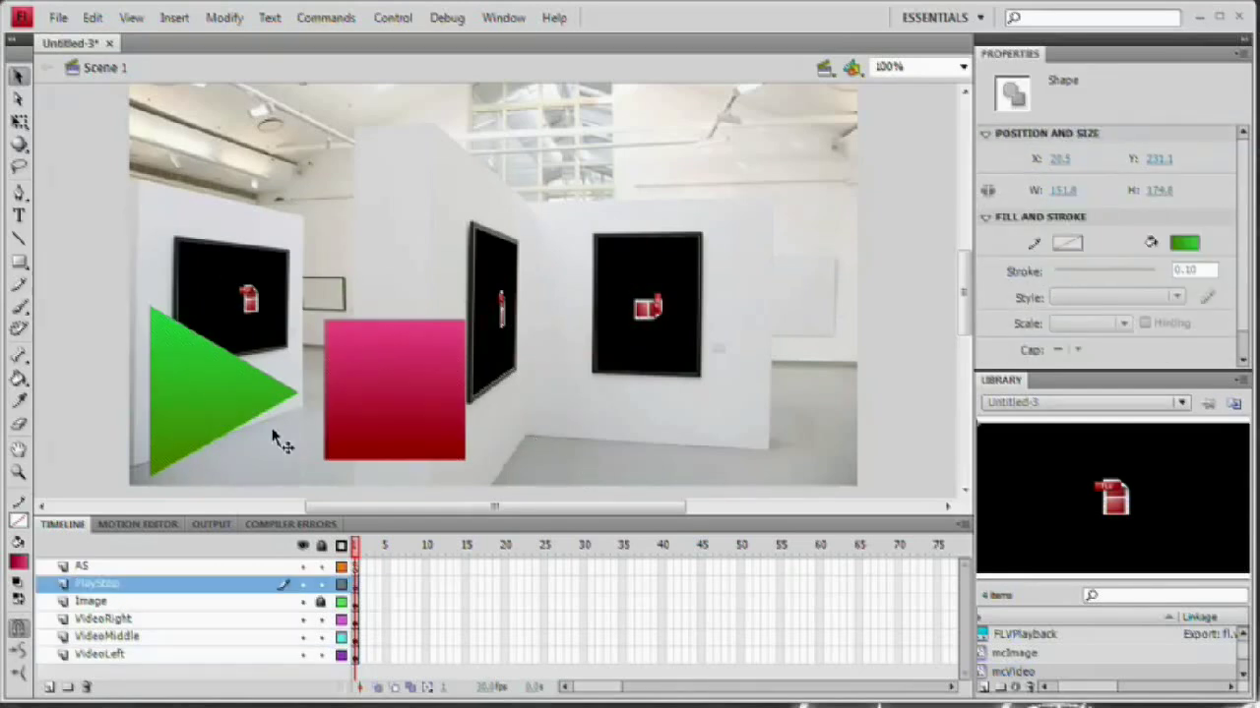
pyautogui.press('F8')
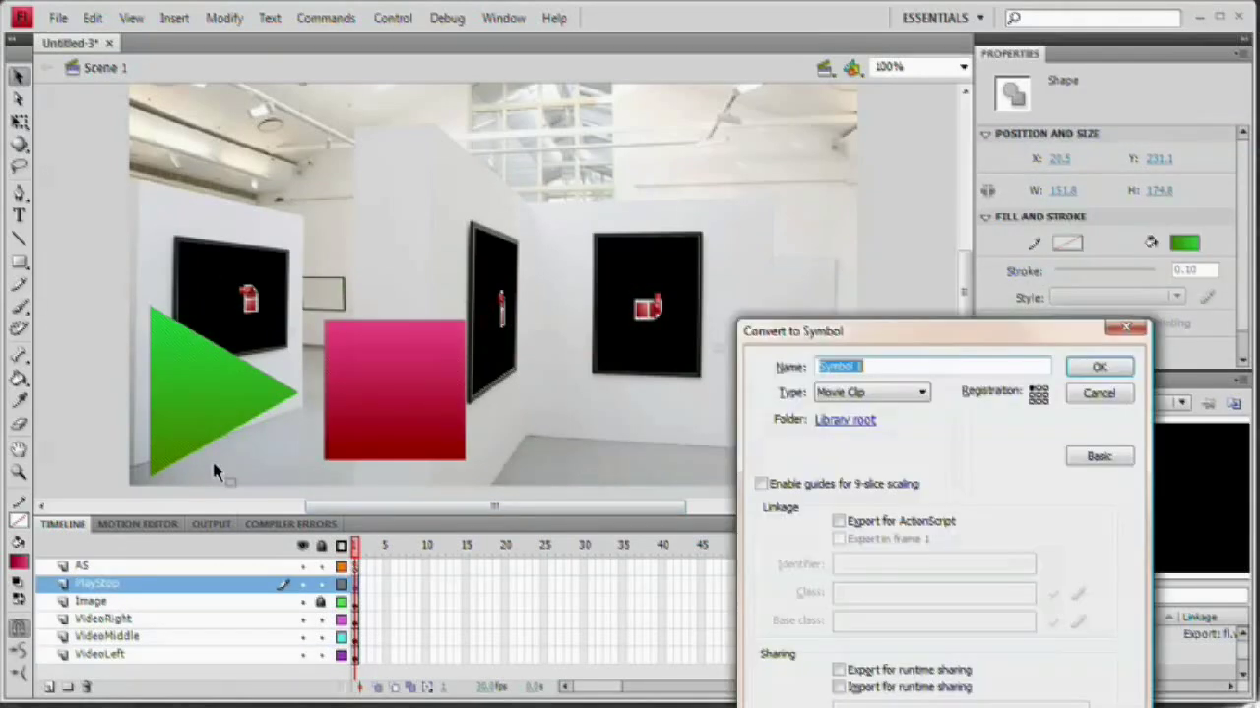
pyautogui.moveTo(974, 317); pyautogui.dragTo(659, 134)
pyautogui.write('mcPlay')
pyautogui.press('Return')
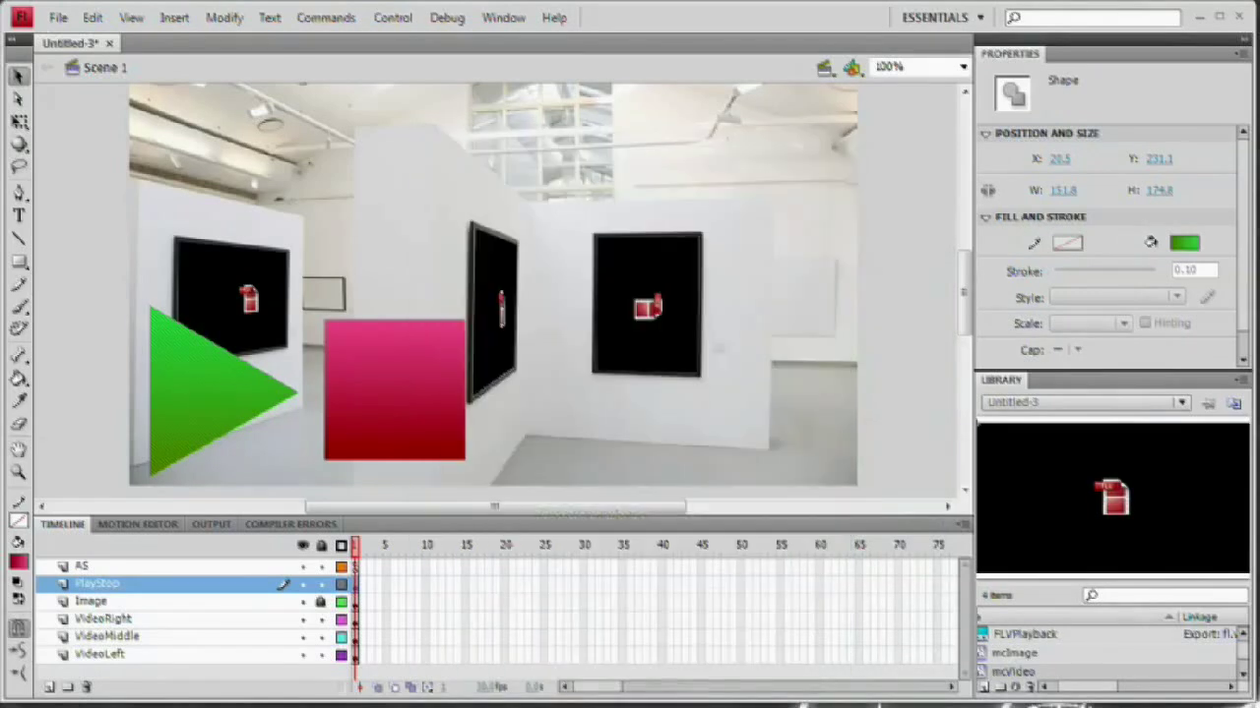
# Step: Convert the red stop square to a movie clip symbol named mcStop
pyautogui.click(398, 406)
pyautogui.press('F8')
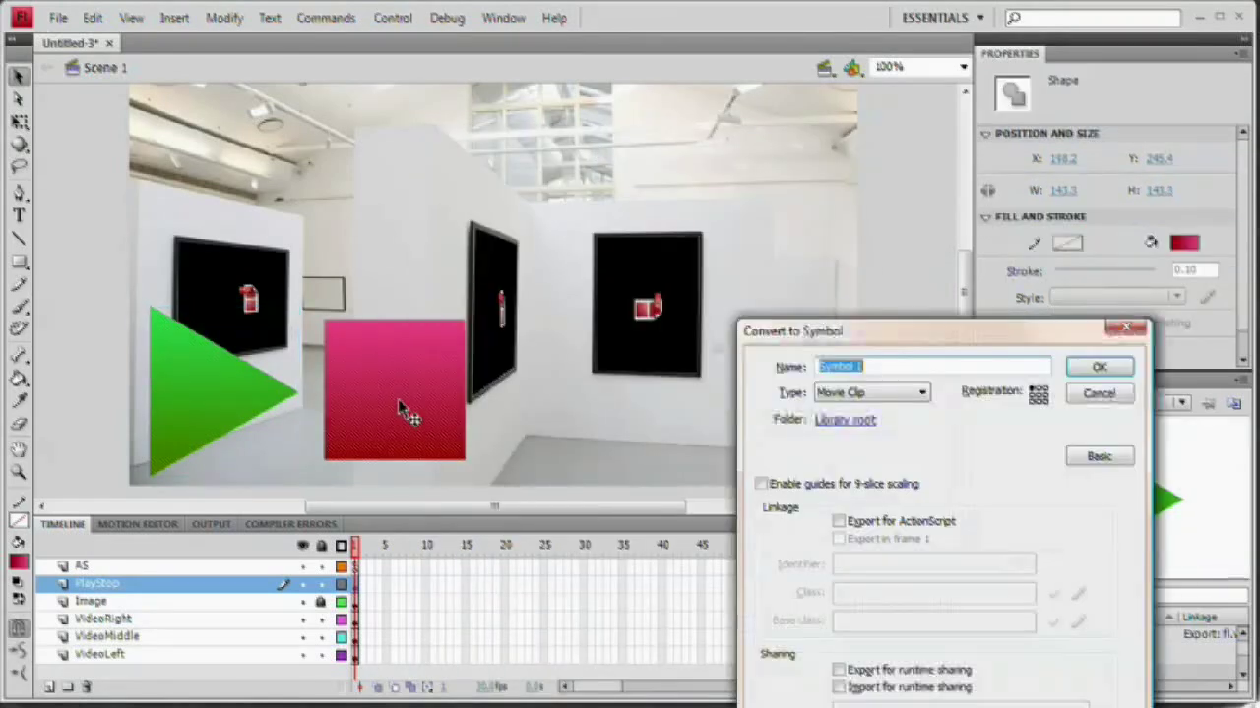
pyautogui.write('mcStop')
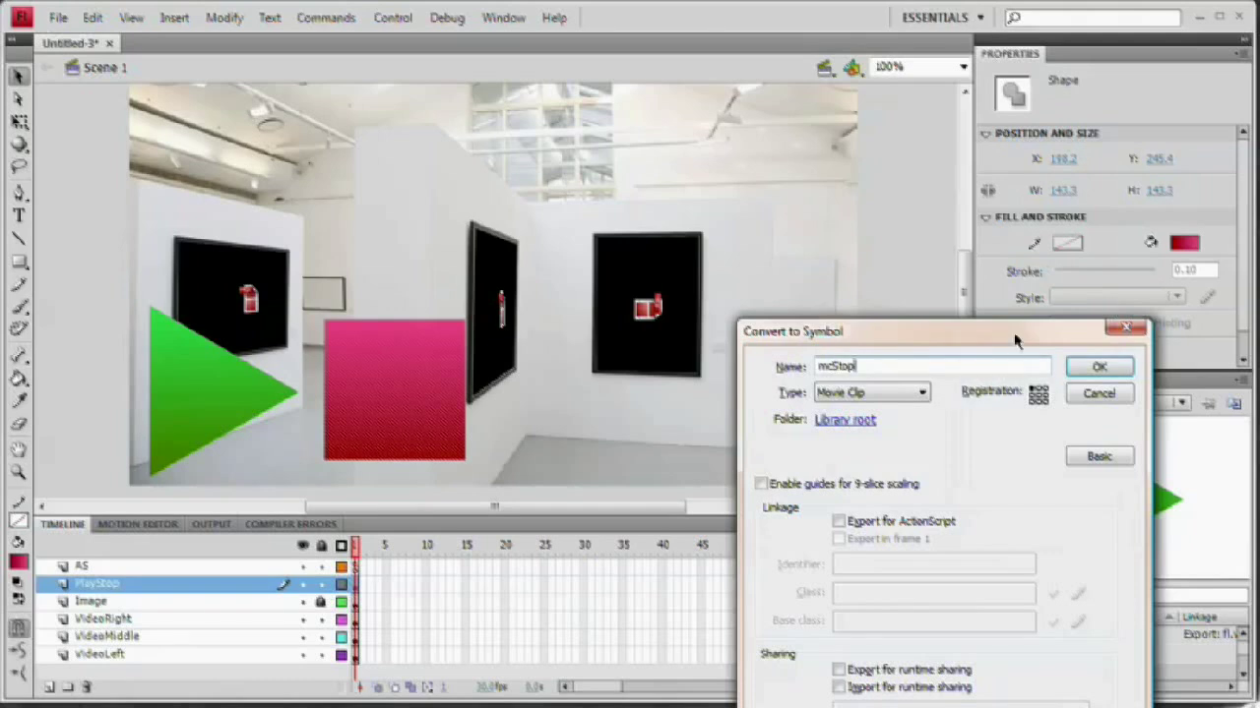
pyautogui.moveTo(1016, 339); pyautogui.dragTo(492, 98)
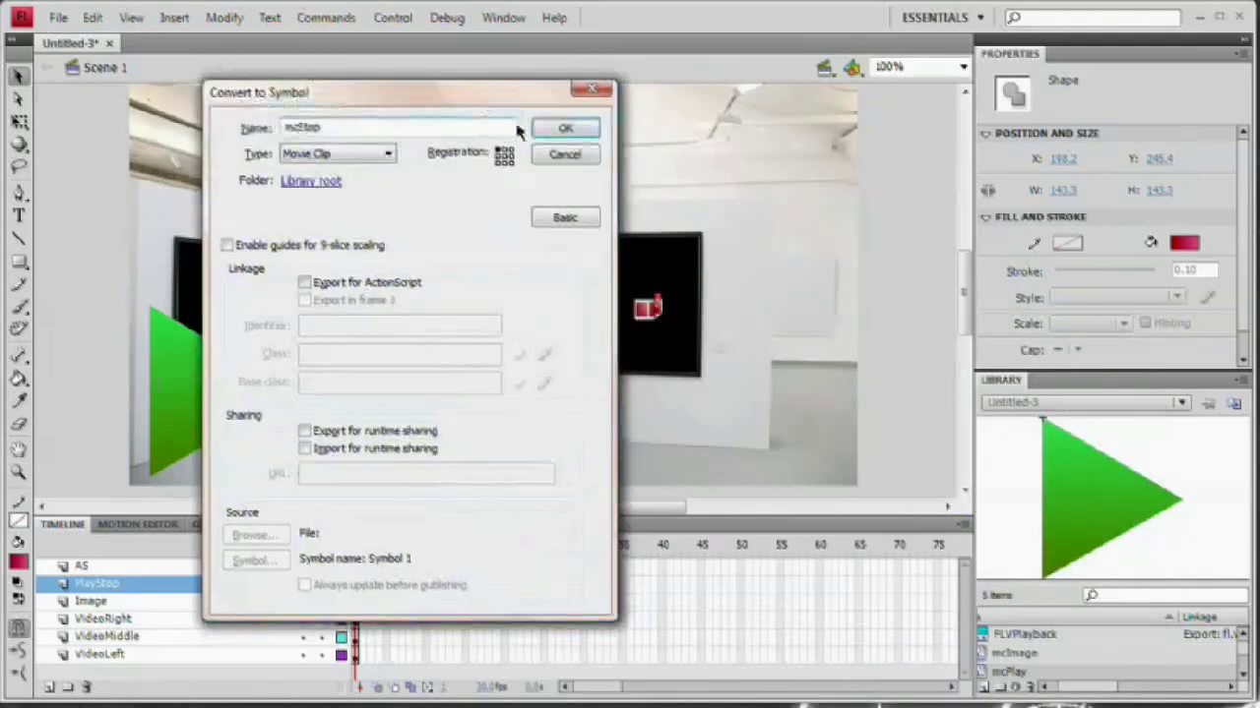
pyautogui.click(566, 127)
# Step: Move the stop square over the play triangle to about X 14.2, Y 245.4 and give it the instance name stop_mc
pyautogui.moveTo(442, 385); pyautogui.dragTo(264, 388)
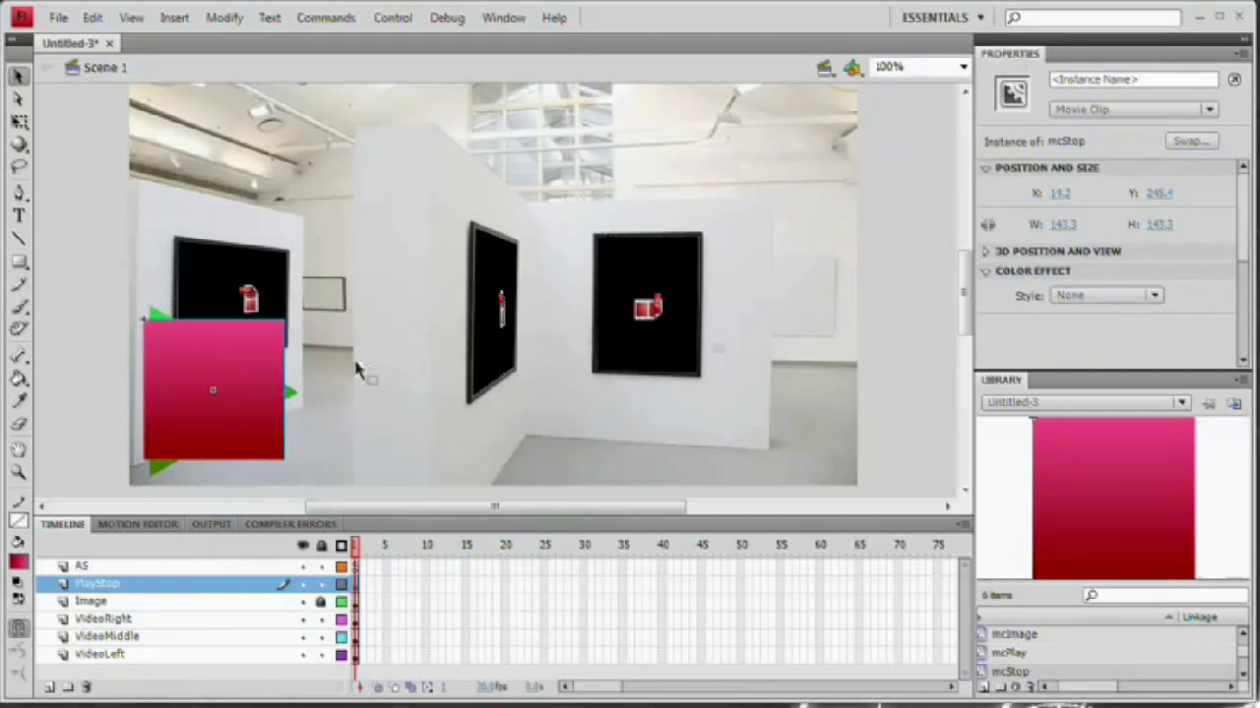
pyautogui.click(1125, 81)
pyautogui.write('stop_mc')
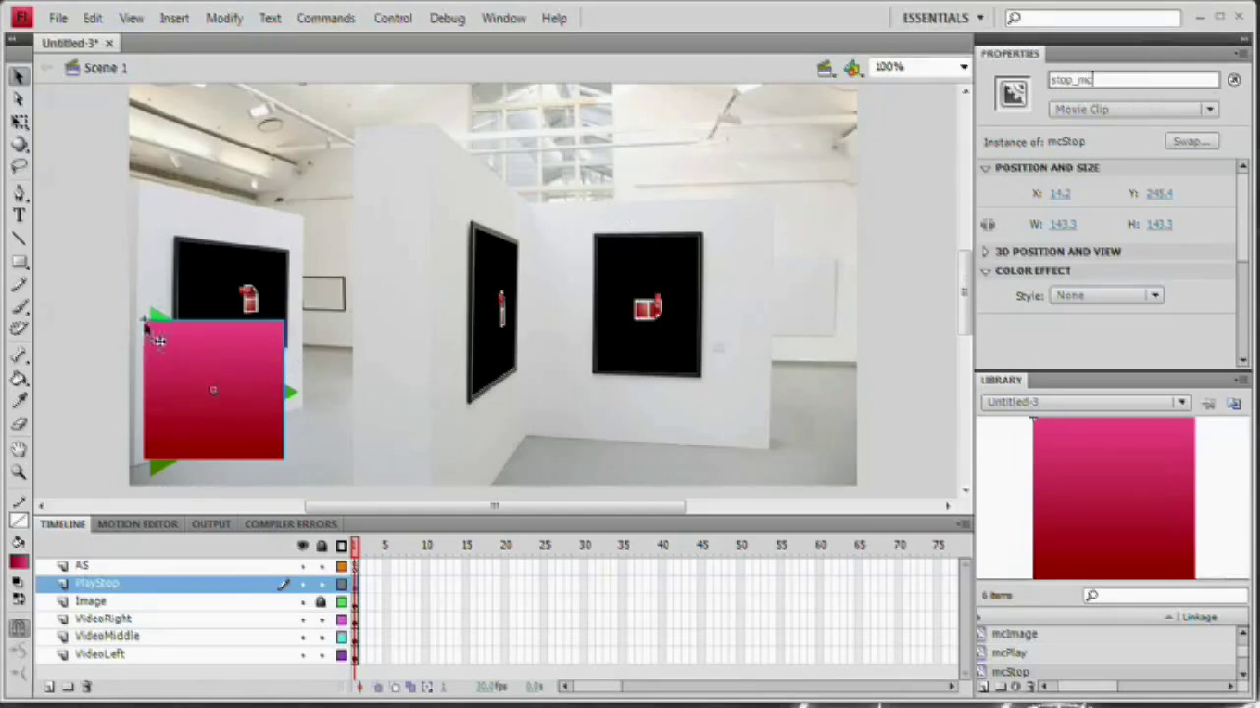
# Step: Give the play triangle behind the stop square the instance name play_mc
pyautogui.click(155, 334)
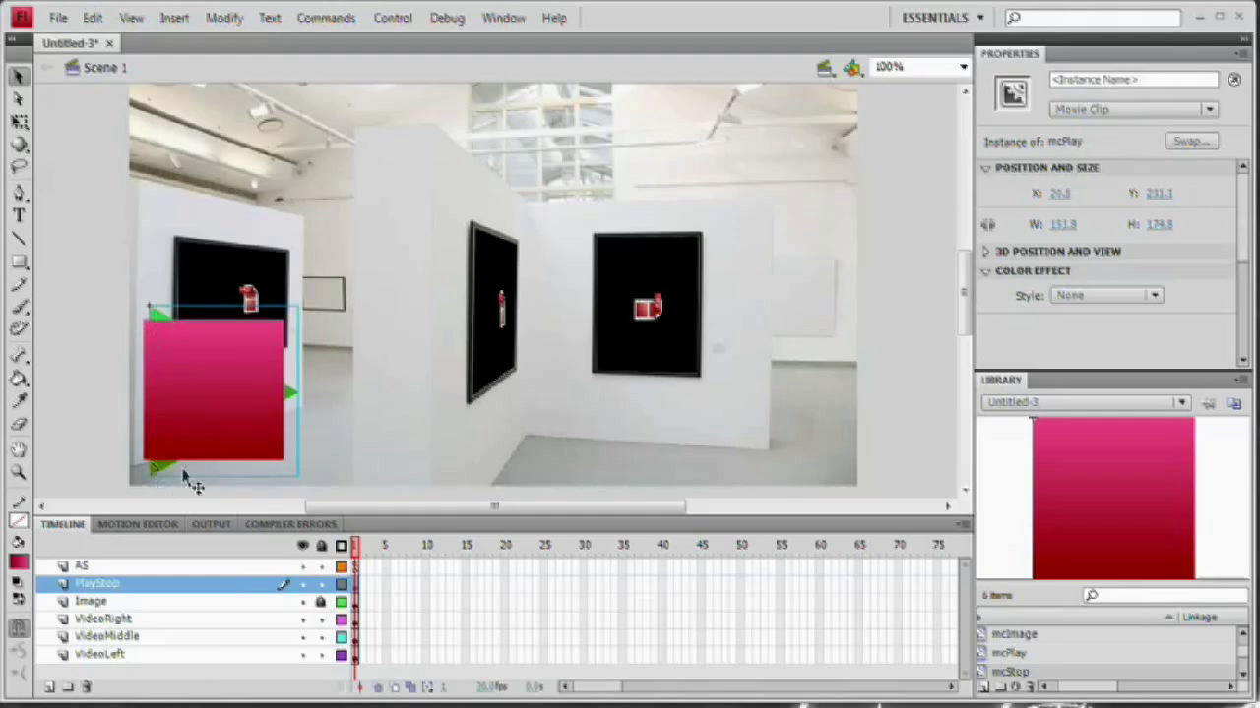
pyautogui.click(1153, 79)
pyautogui.write('play_mc')
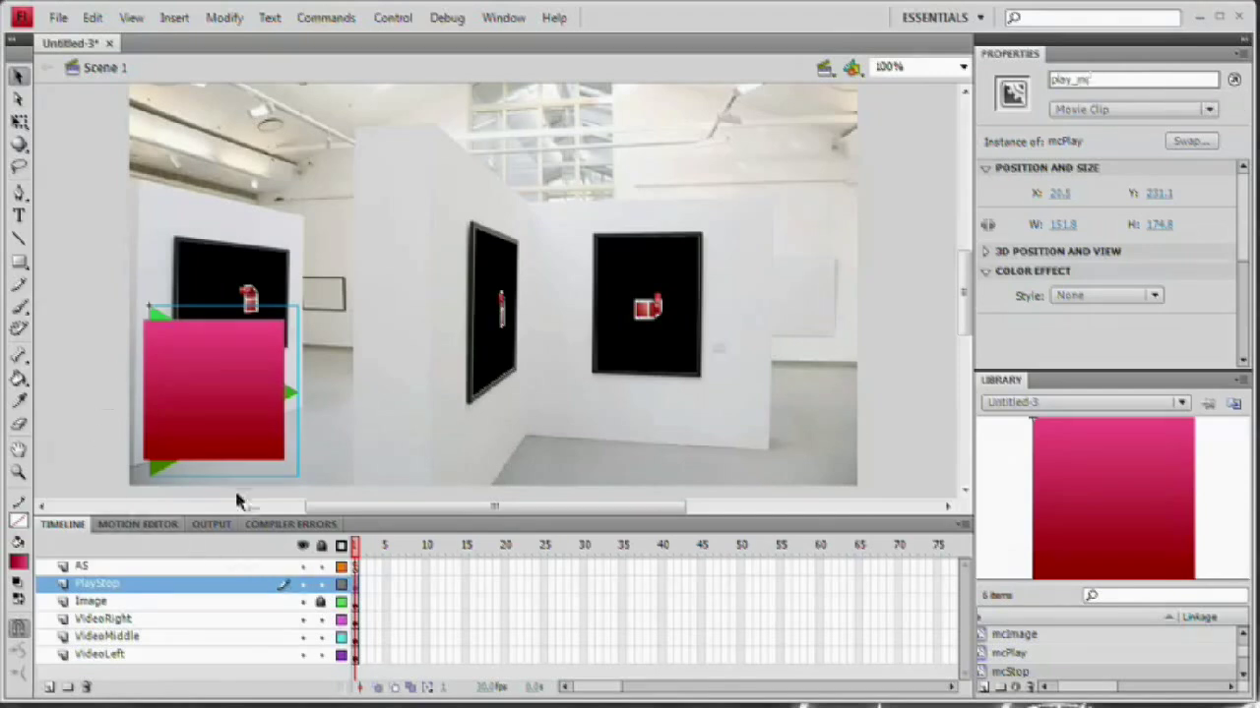
# Step: Scale the play and stop clips down together to a little over half size, keeping them in the gallery's lower-left corner
pyautogui.click(159, 327)
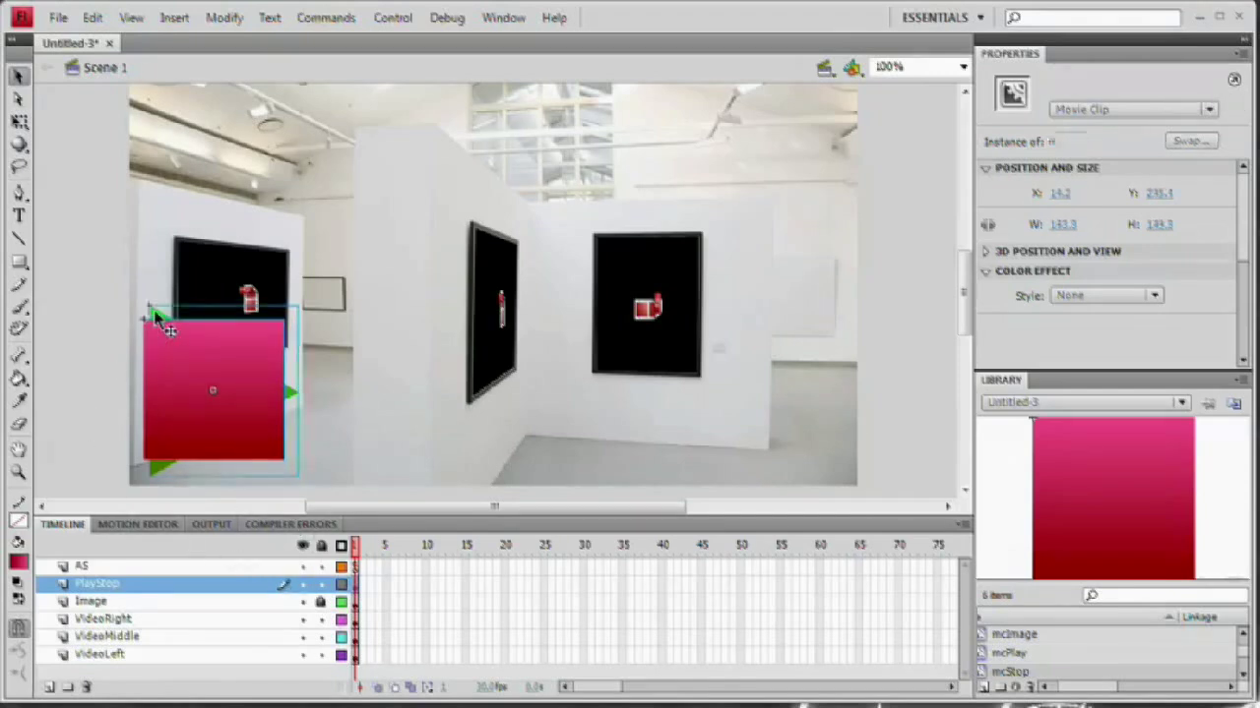
pyautogui.press('q')
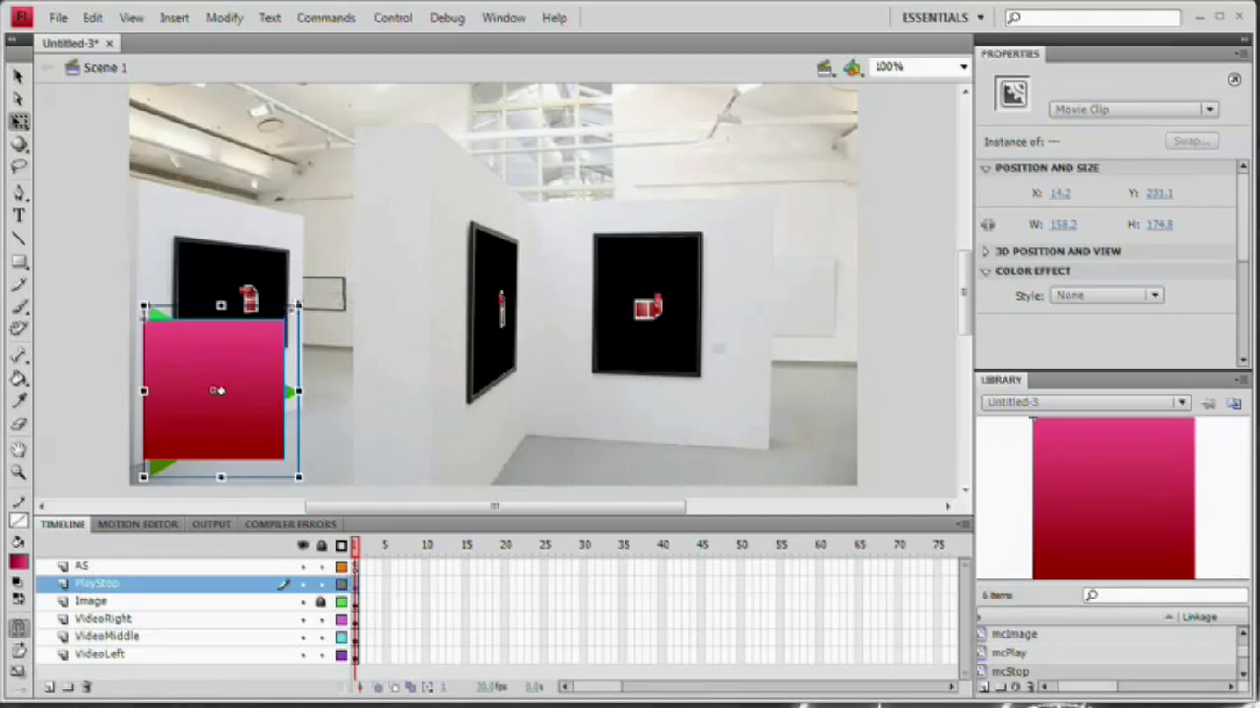
pyautogui.moveTo(300, 301); pyautogui.dragTo(236, 389)
pyautogui.click(83, 402)
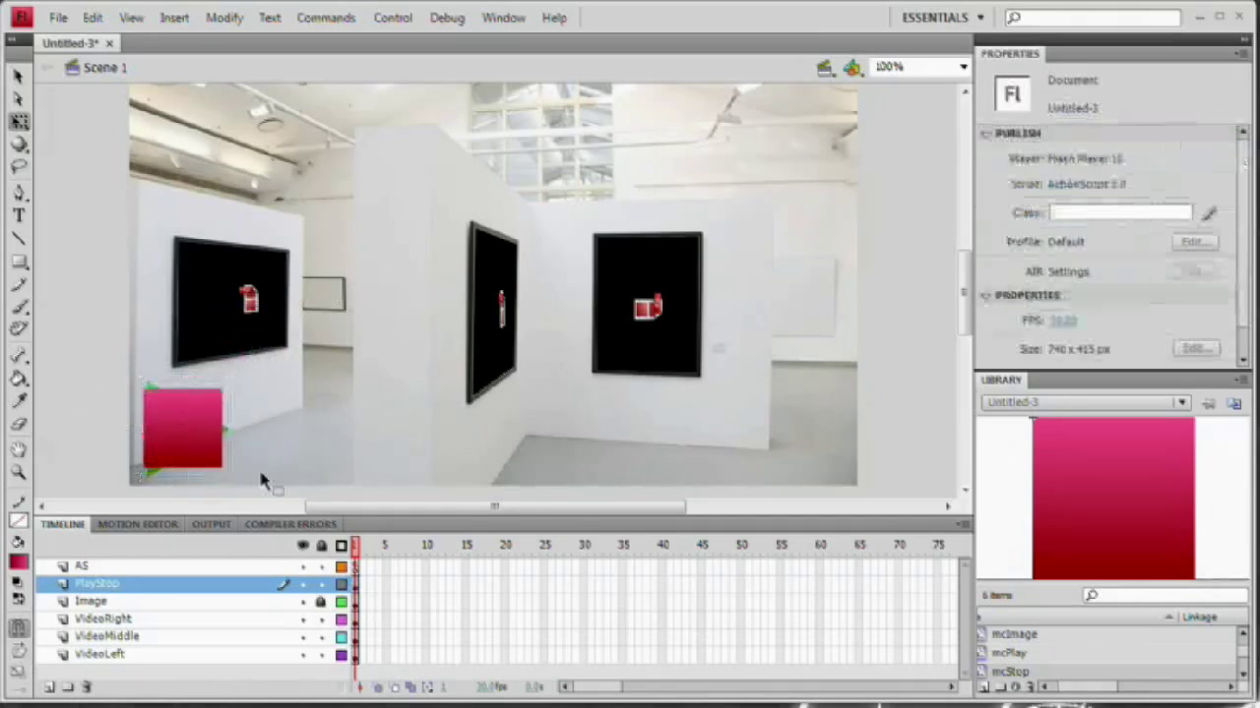
# Step: Add play_mc.visible = false; at the end of the AS layer's frame script, below videoDoneF, and test the movie
pyautogui.click(357, 566)
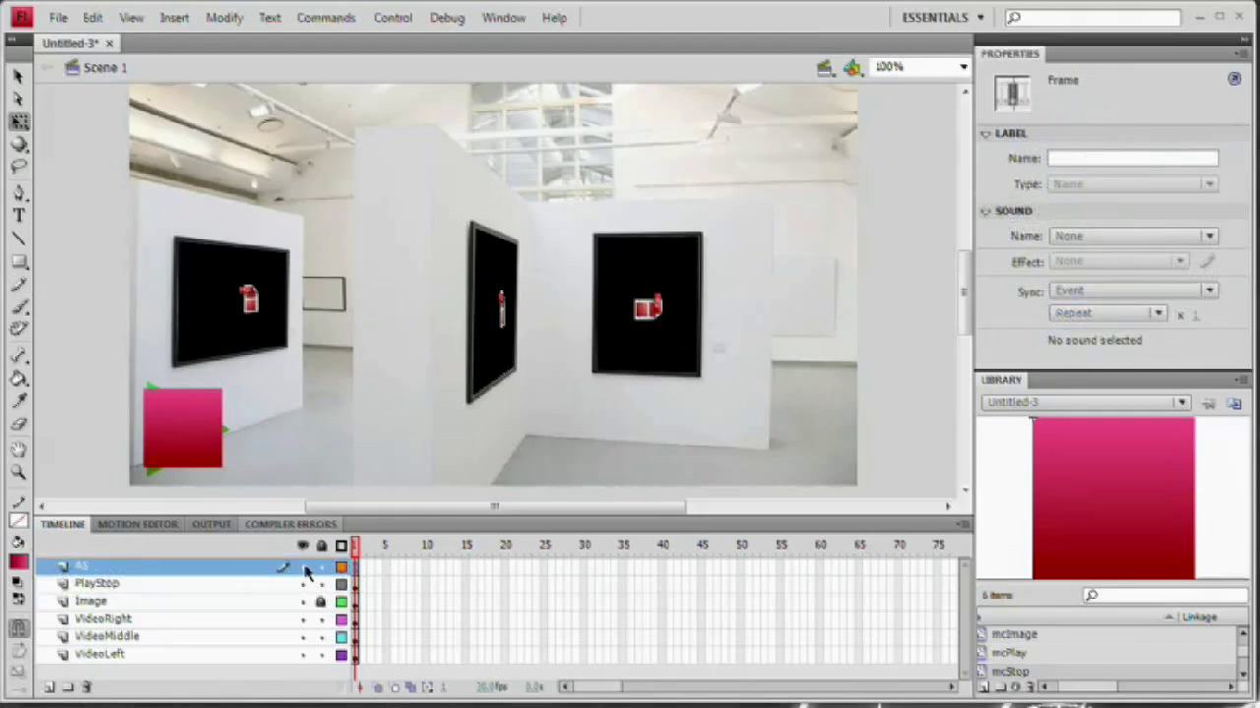
pyautogui.press('F9')
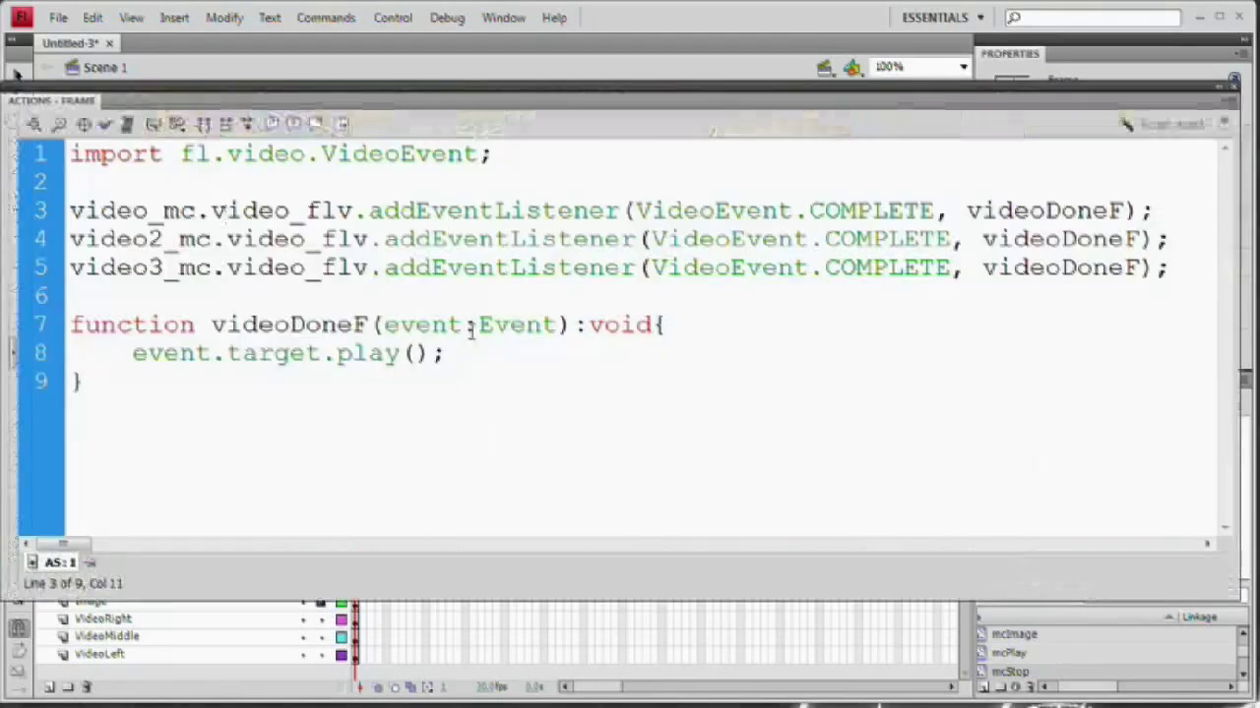
pyautogui.click(152, 385)
pyautogui.press('Return')
pyautogui.press('Return')
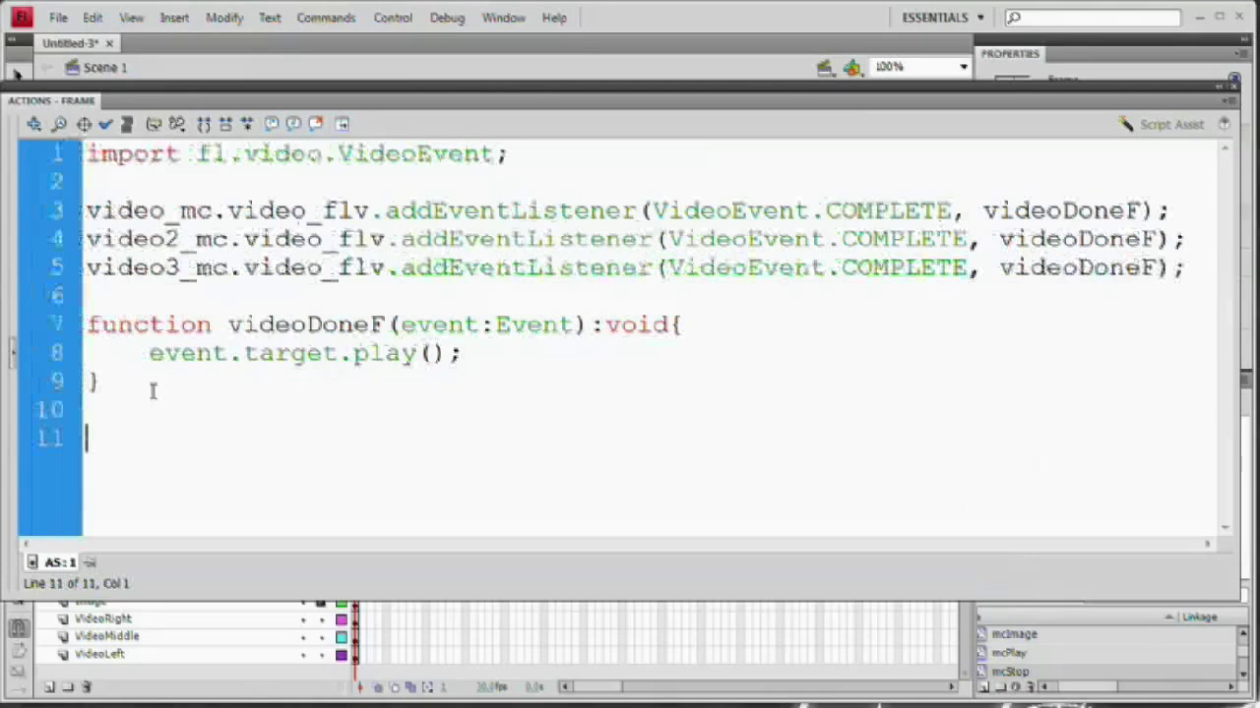
pyautogui.write('play_mc.vis')
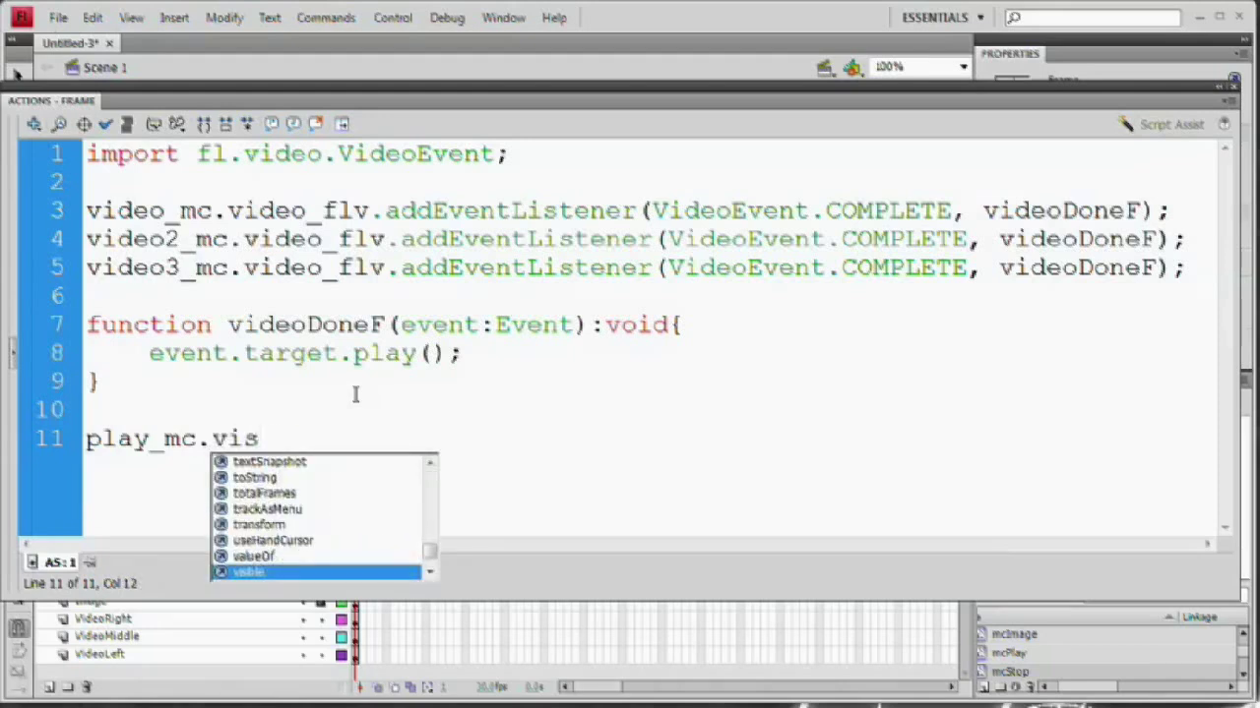
pyautogui.write('ible = f')
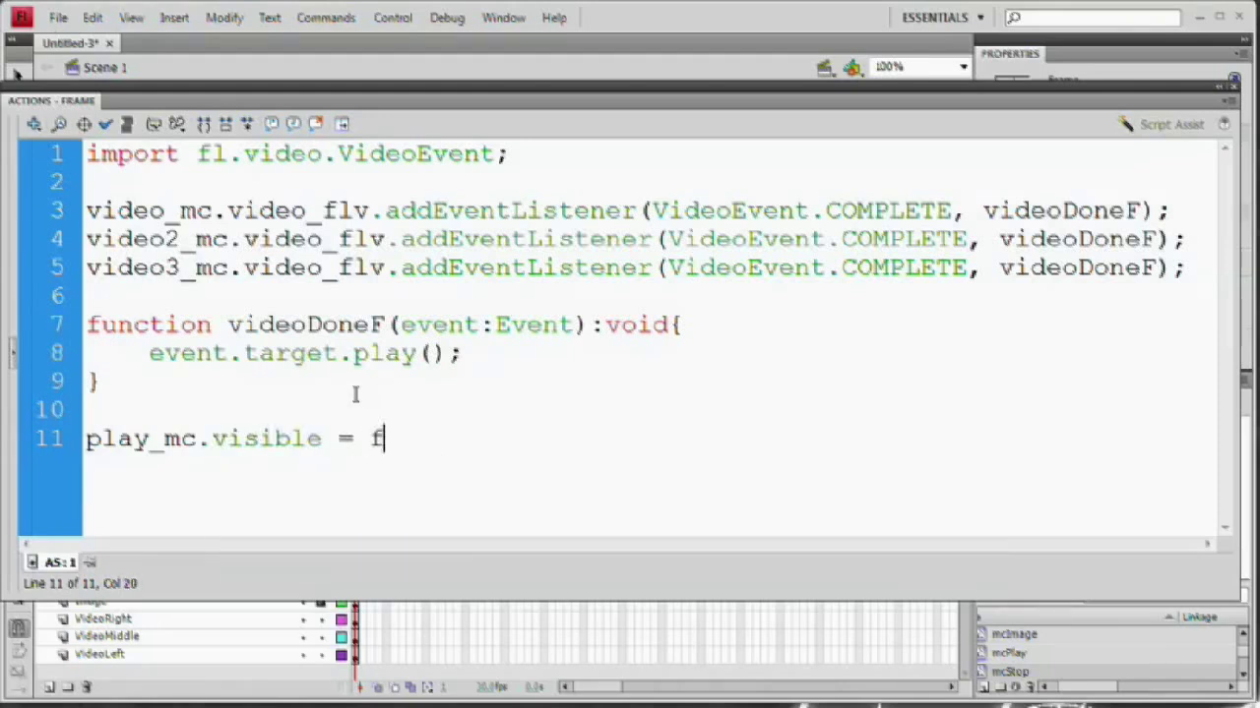
pyautogui.write('alse;')
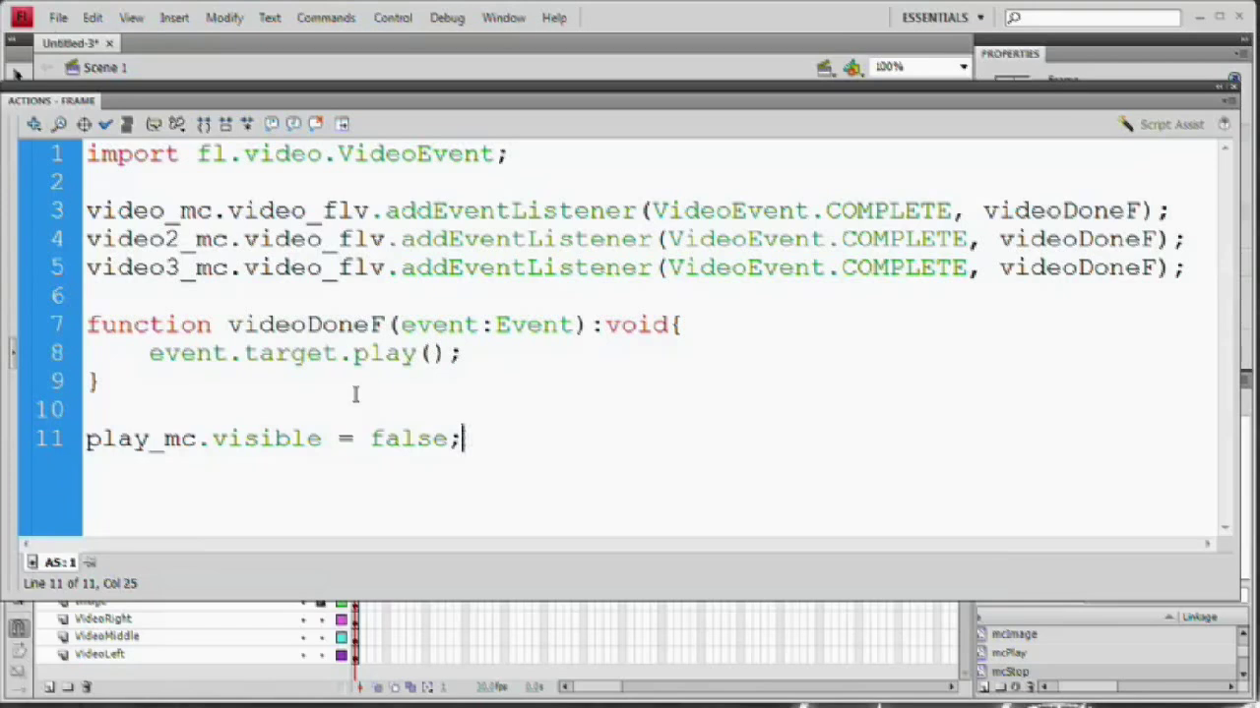
pyautogui.hotkey('ctrl', 'Return')
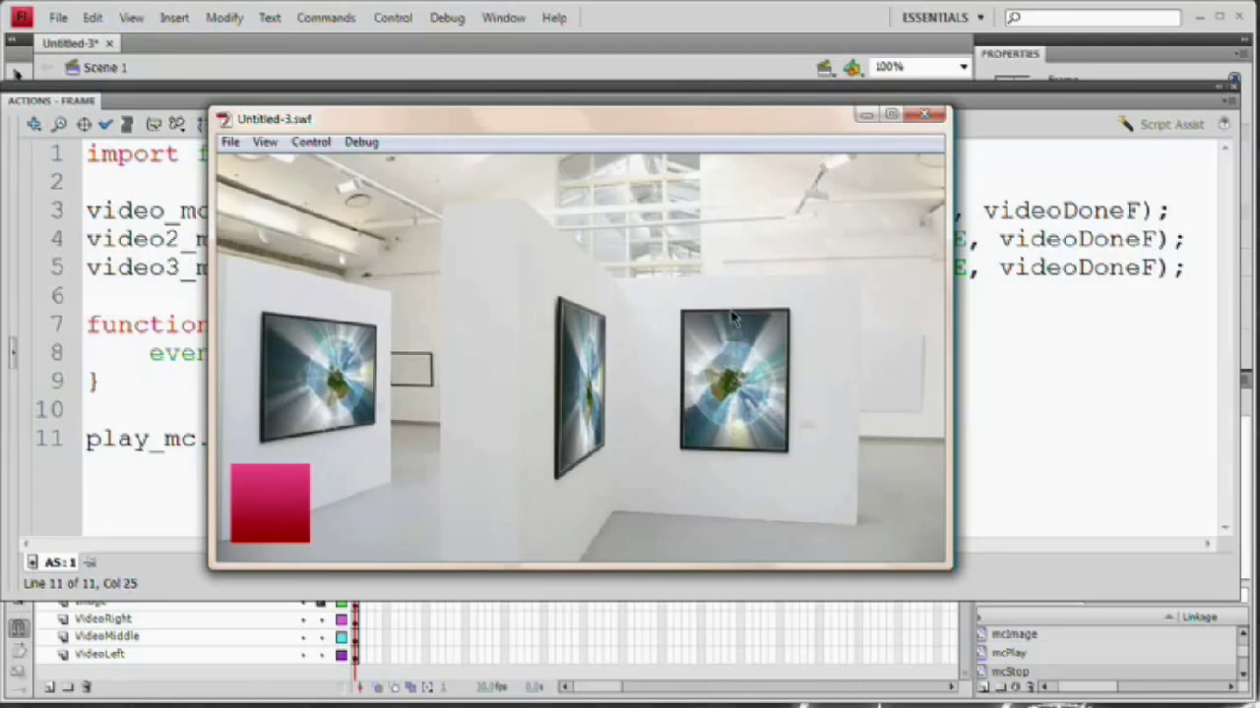
pyautogui.click(925, 116)
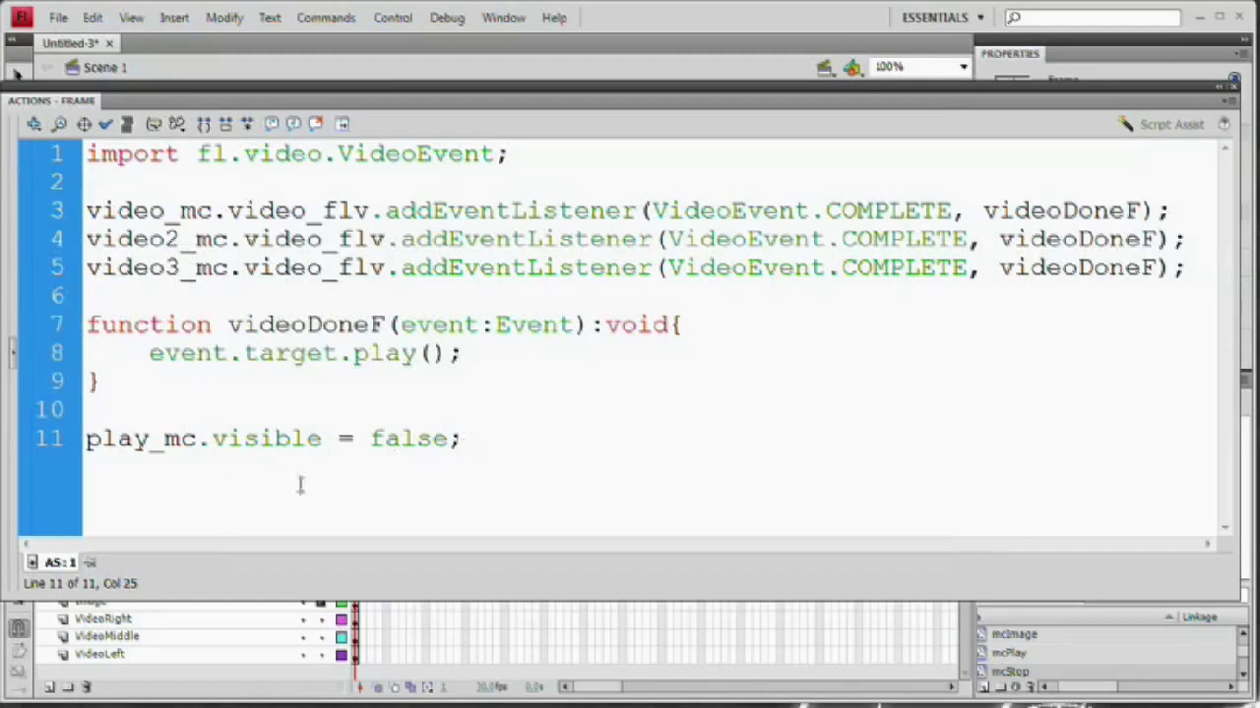
# Step: Preview the movie, and add play_mc.buttonMode = true; on a new line below play_mc.visible = false; in the frame script
pyautogui.hotkey('ctrl', 'Return')
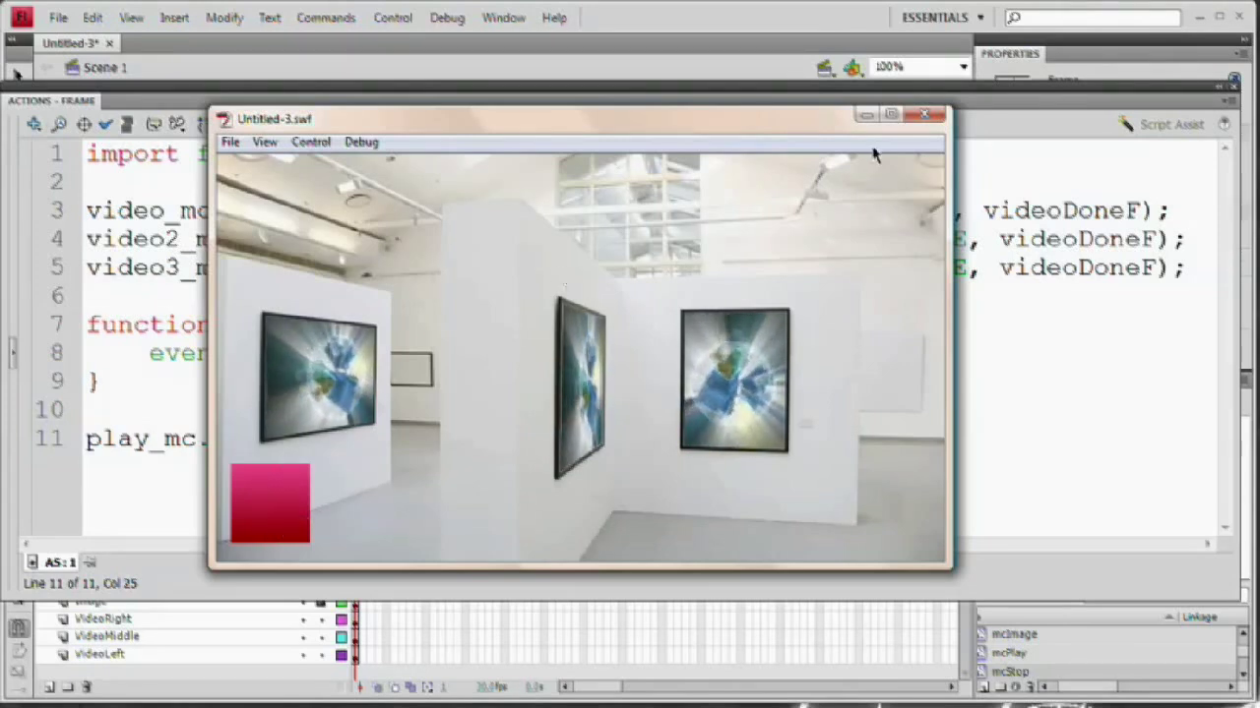
pyautogui.click(924, 116)
pyautogui.click(482, 436)
pyautogui.press('Return')
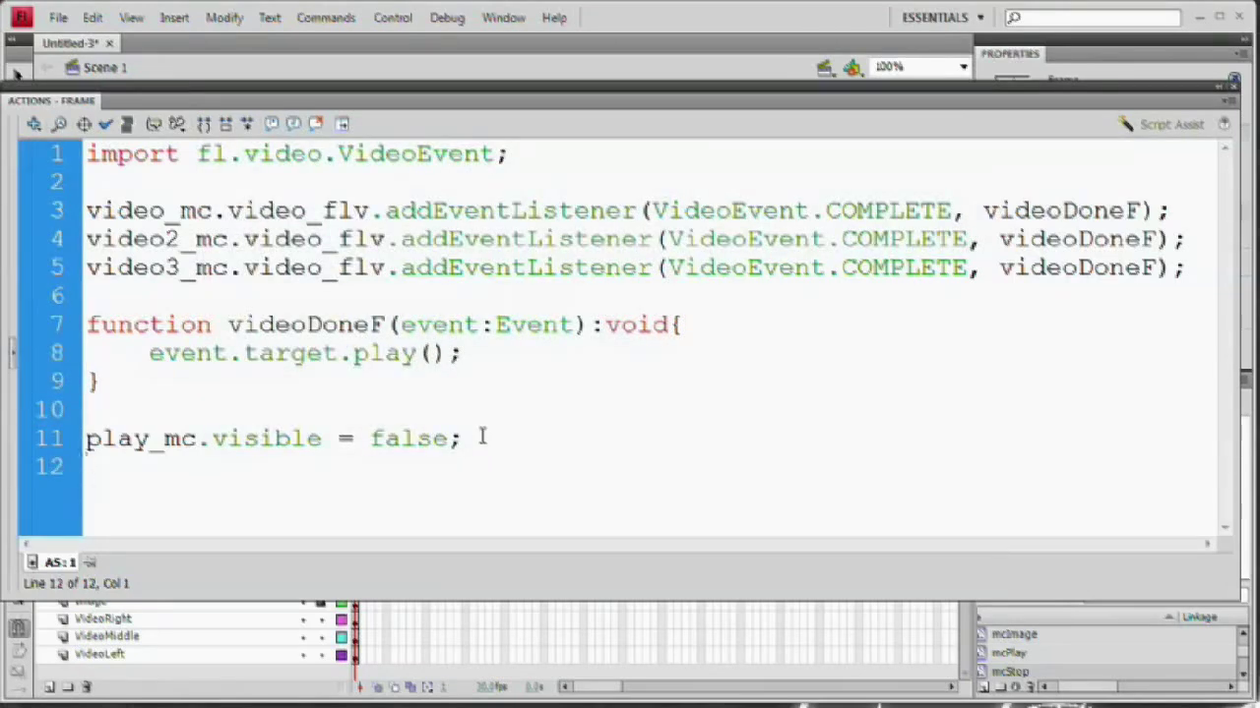
pyautogui.write('play')
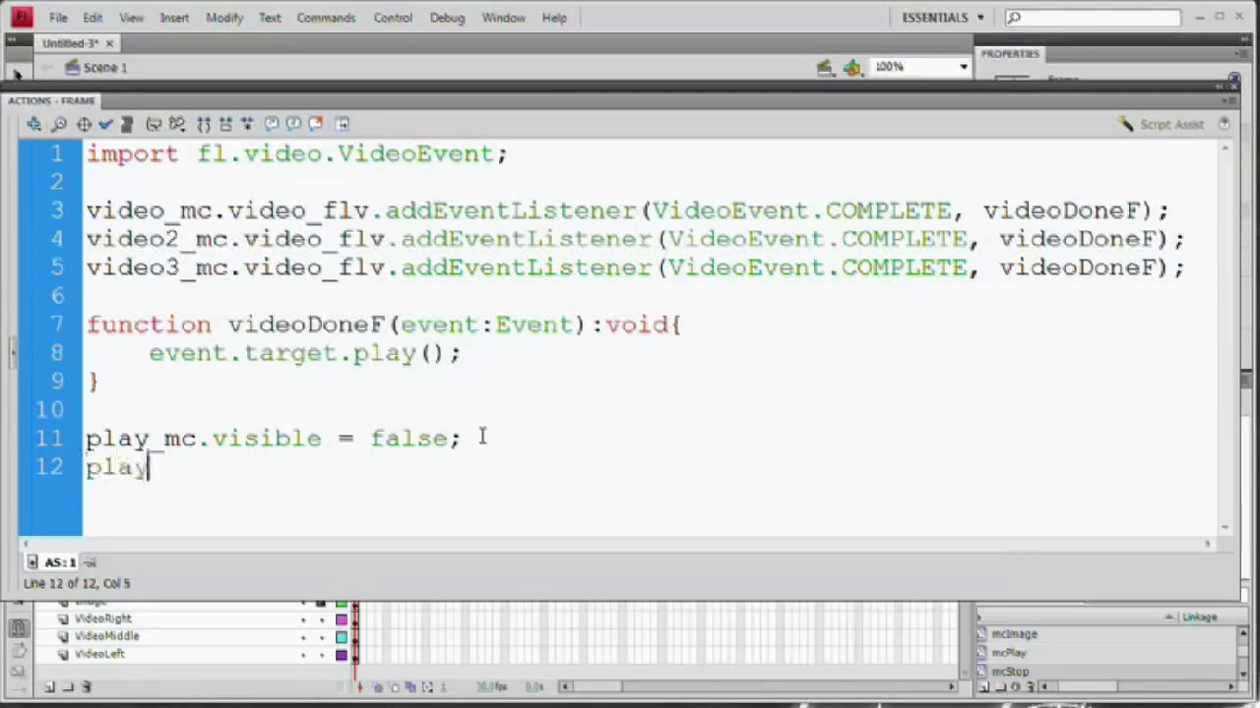
pyautogui.write('_mc.b')
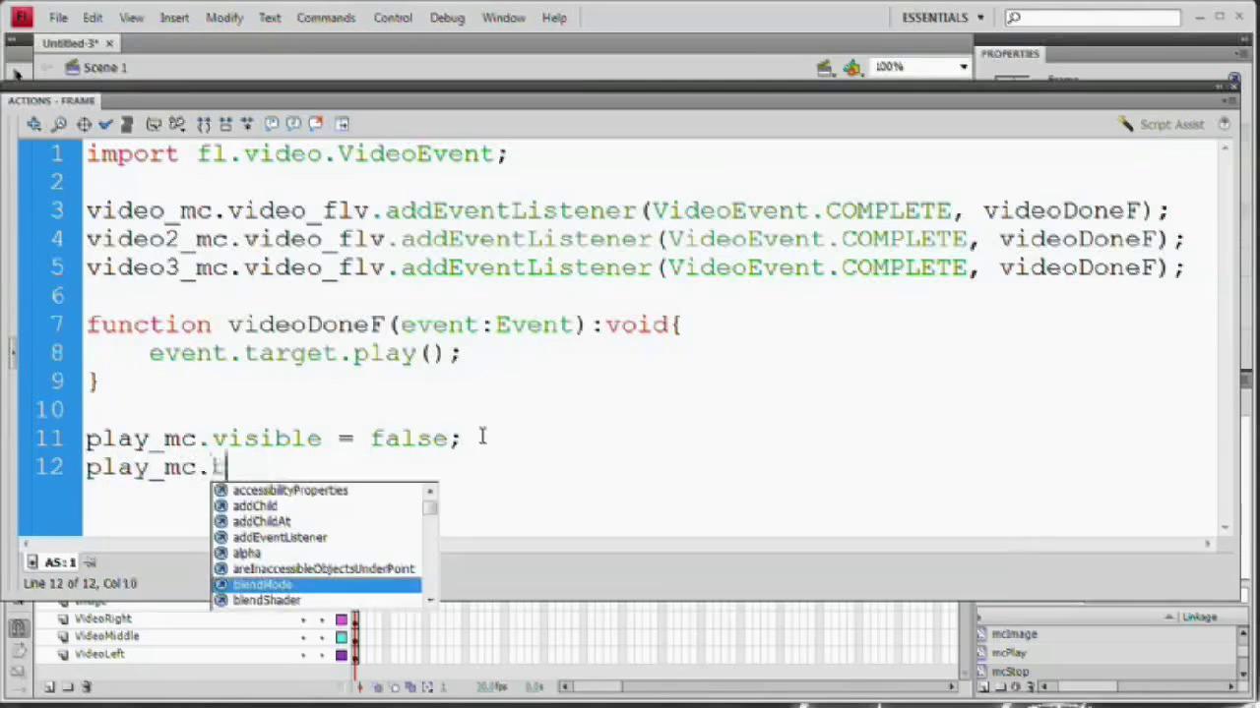
pyautogui.write('uttonMode = true;')
pyautogui.press('Return')
# Step: Add stop_mc.buttonMode = true; below the play_mc.buttonMode line and test the movie
pyautogui.write('stop_')
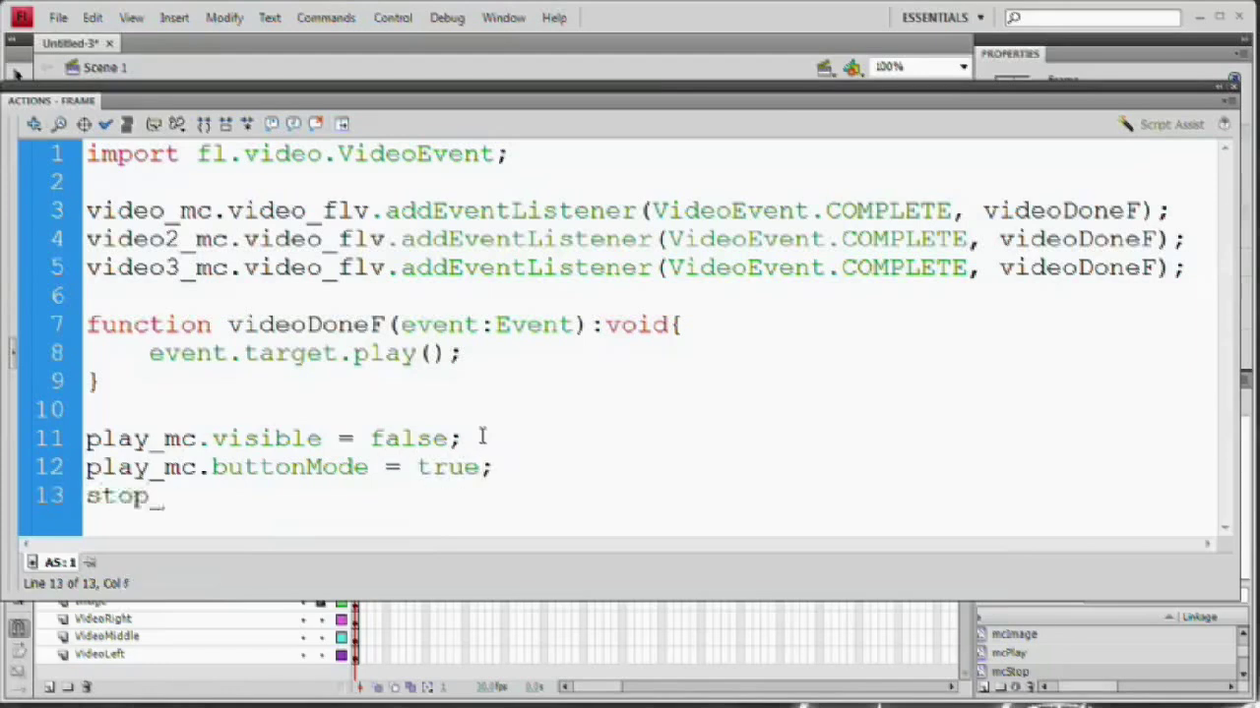
pyautogui.write('mc.buttonMode = ')
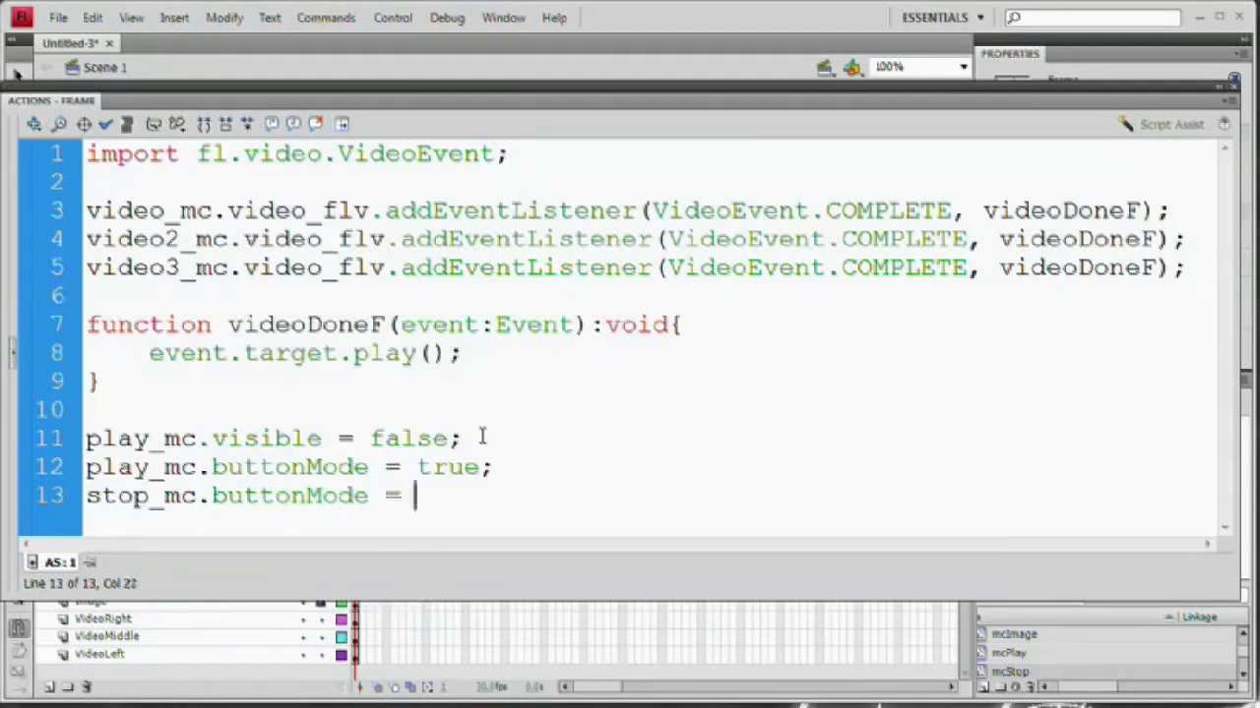
pyautogui.write('true;')
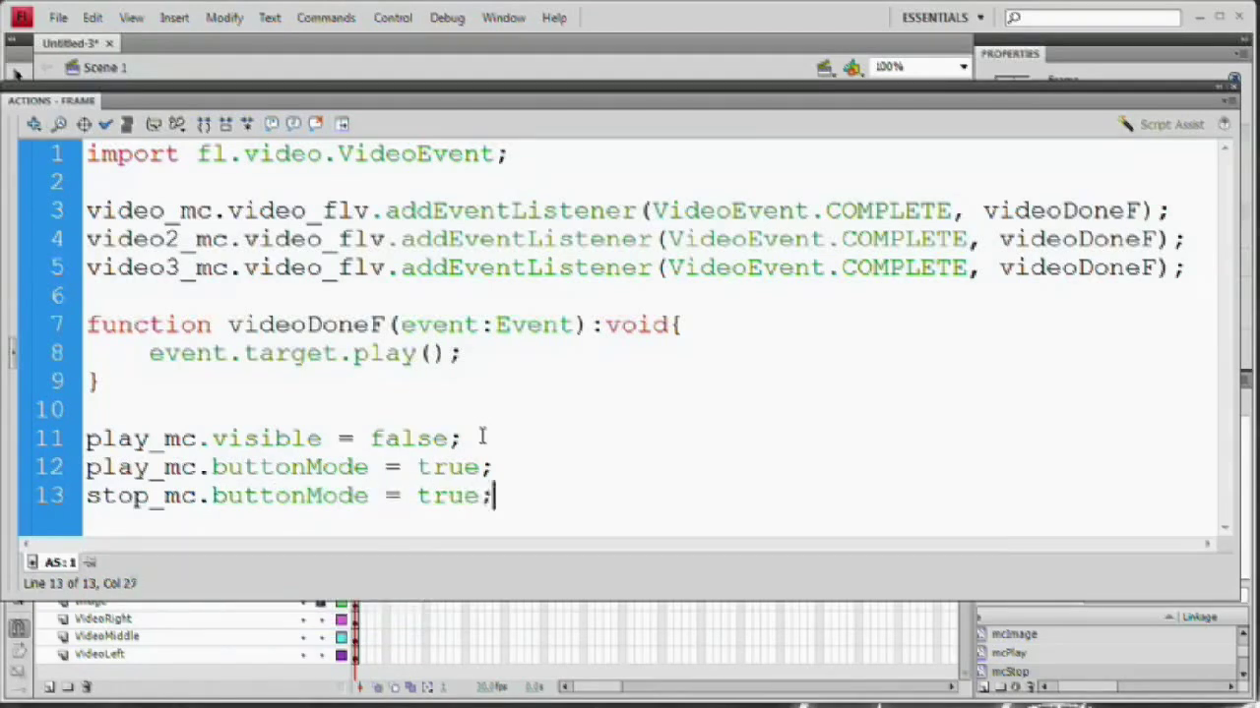
pyautogui.press('Return')
pyautogui.hotkey('ctrl', 'Return')
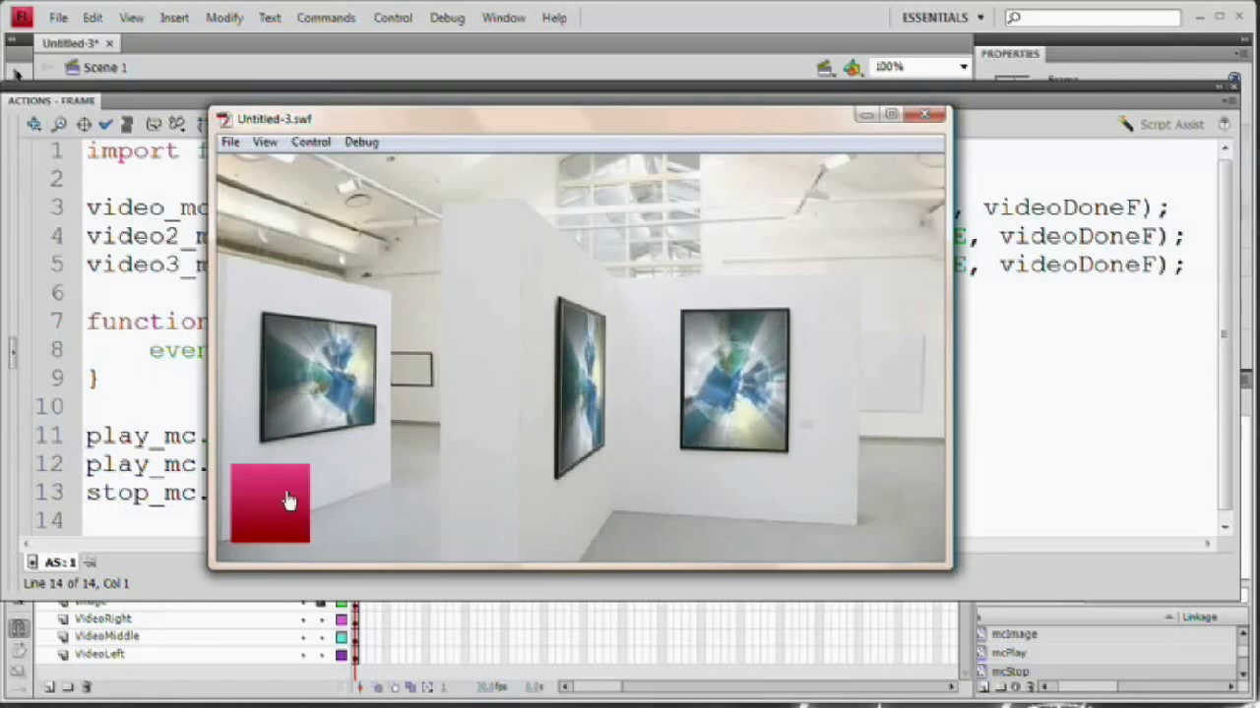
pyautogui.click(922, 116)
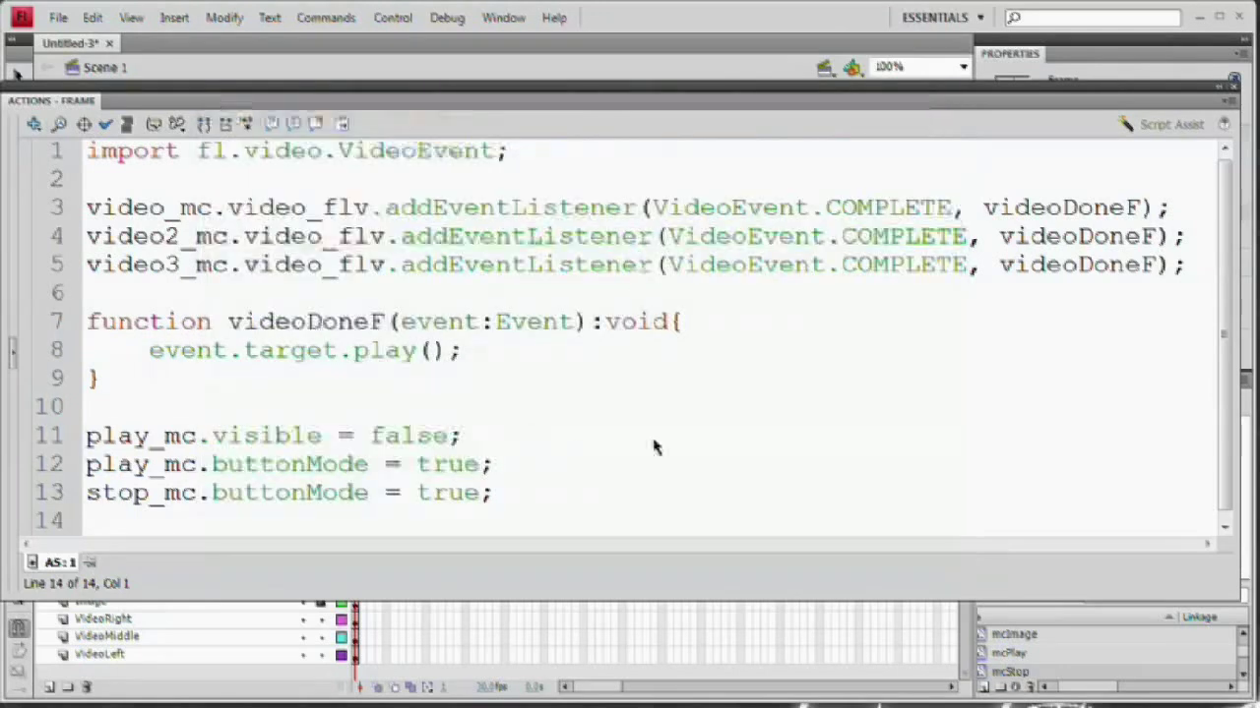
# Step: Below the buttonMode lines, after a blank line, add stop_mc.addEventListener(MouseEvent.CLICK , stopF);
pyautogui.click(522, 487)
pyautogui.press('Return')
pyautogui.press('Return')
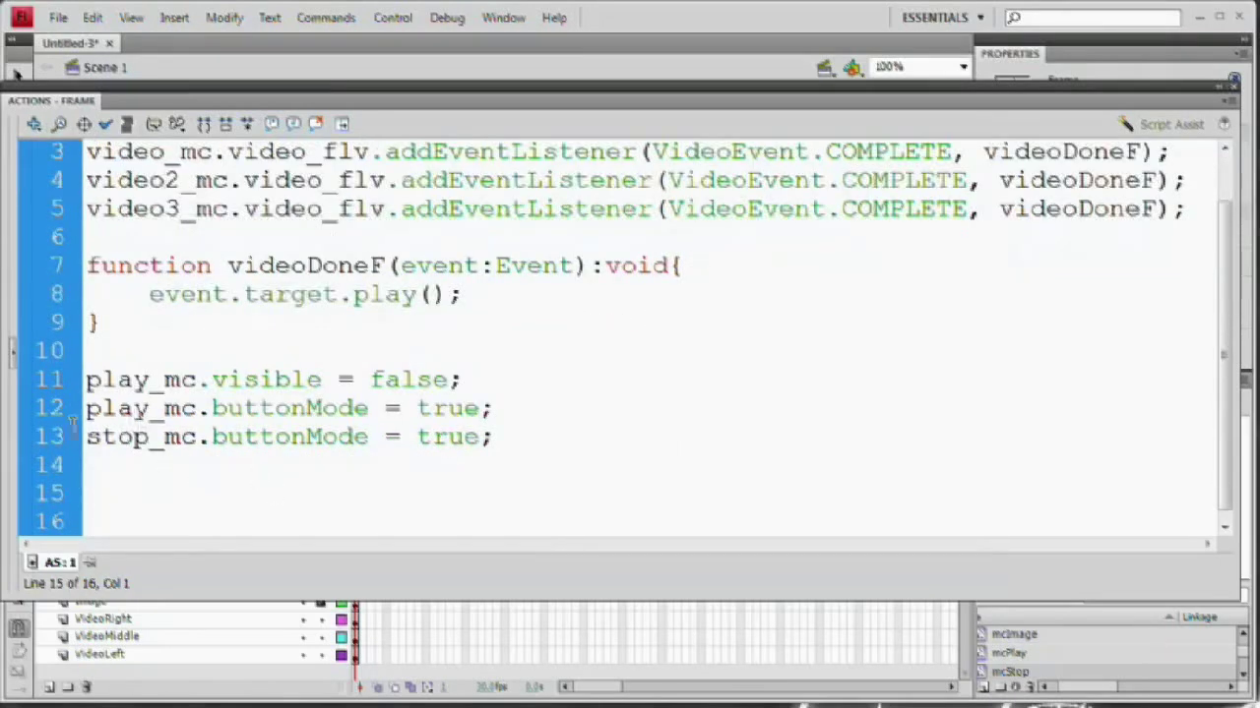
pyautogui.scroll(-1, 368, 462)
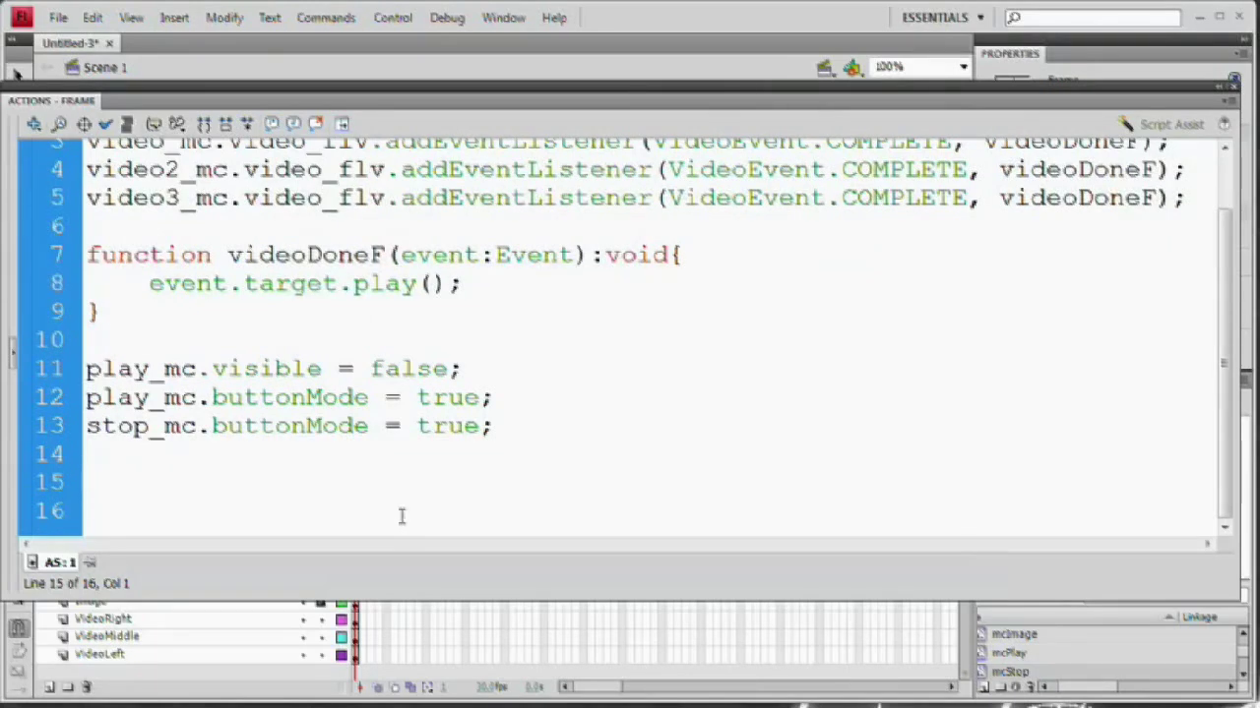
pyautogui.write('stop')
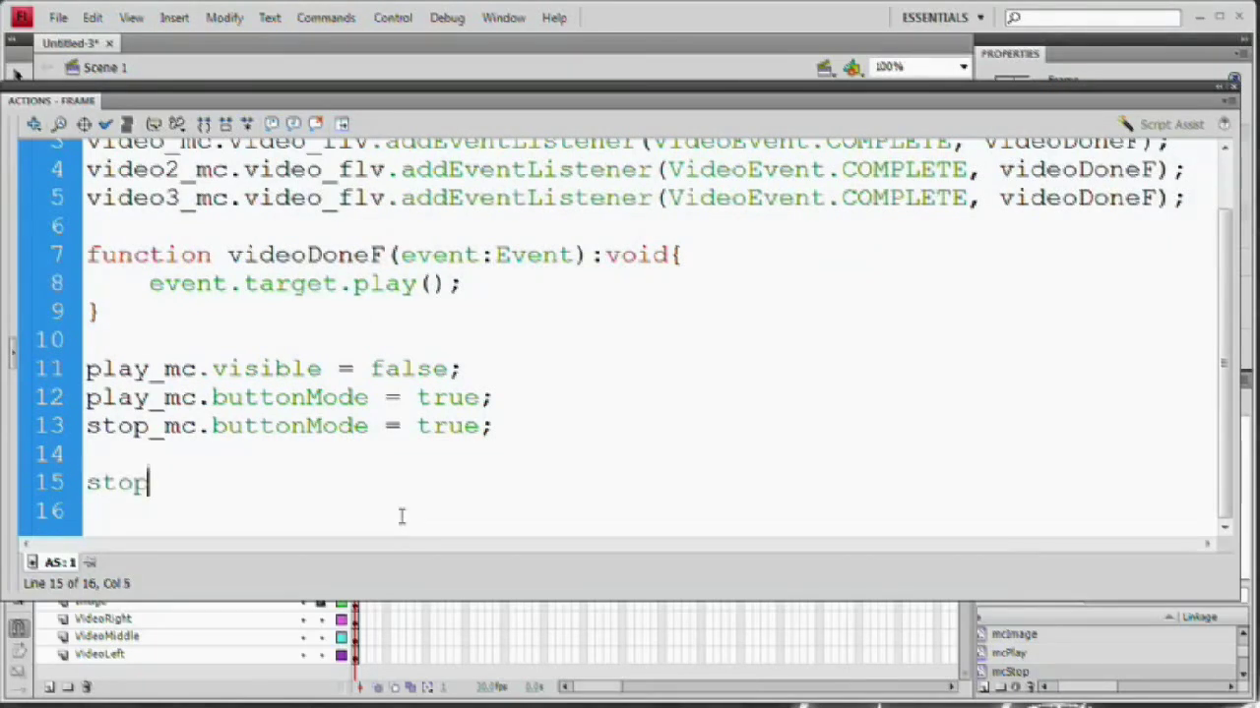
pyautogui.write('_mc.add')
pyautogui.press('Down')
pyautogui.press('Down')
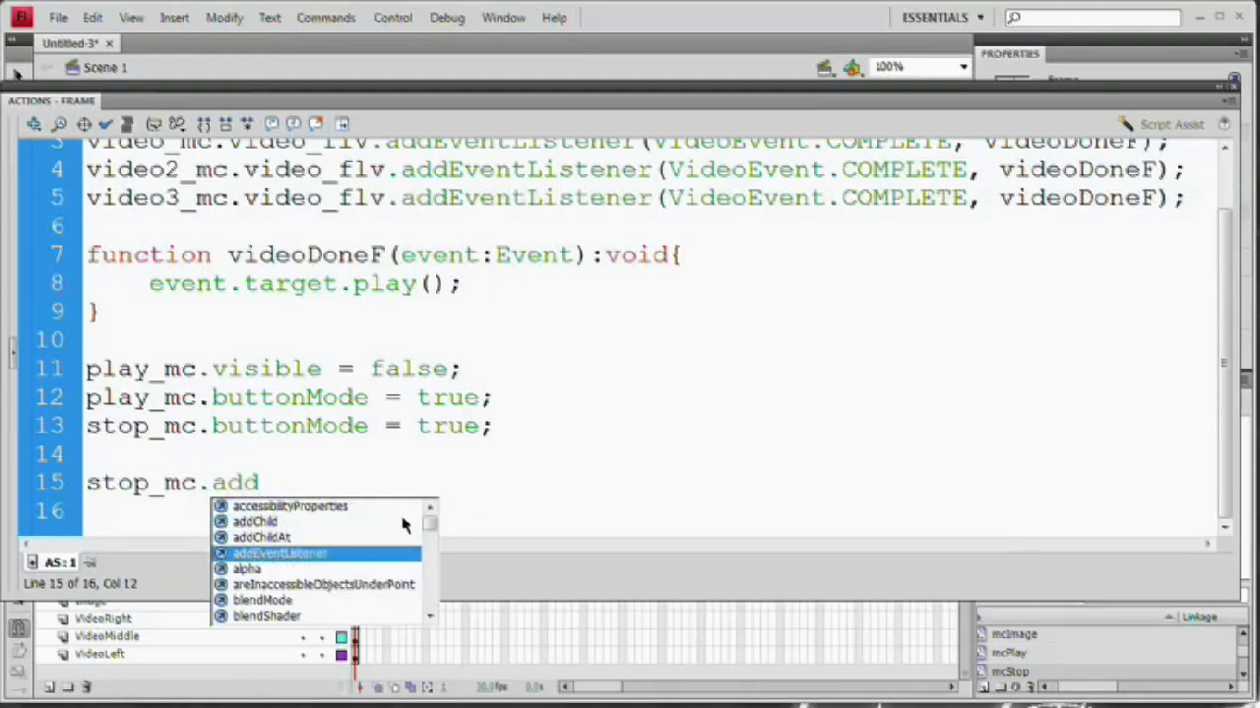
pyautogui.press('Return')
pyautogui.write('MouseEvent')
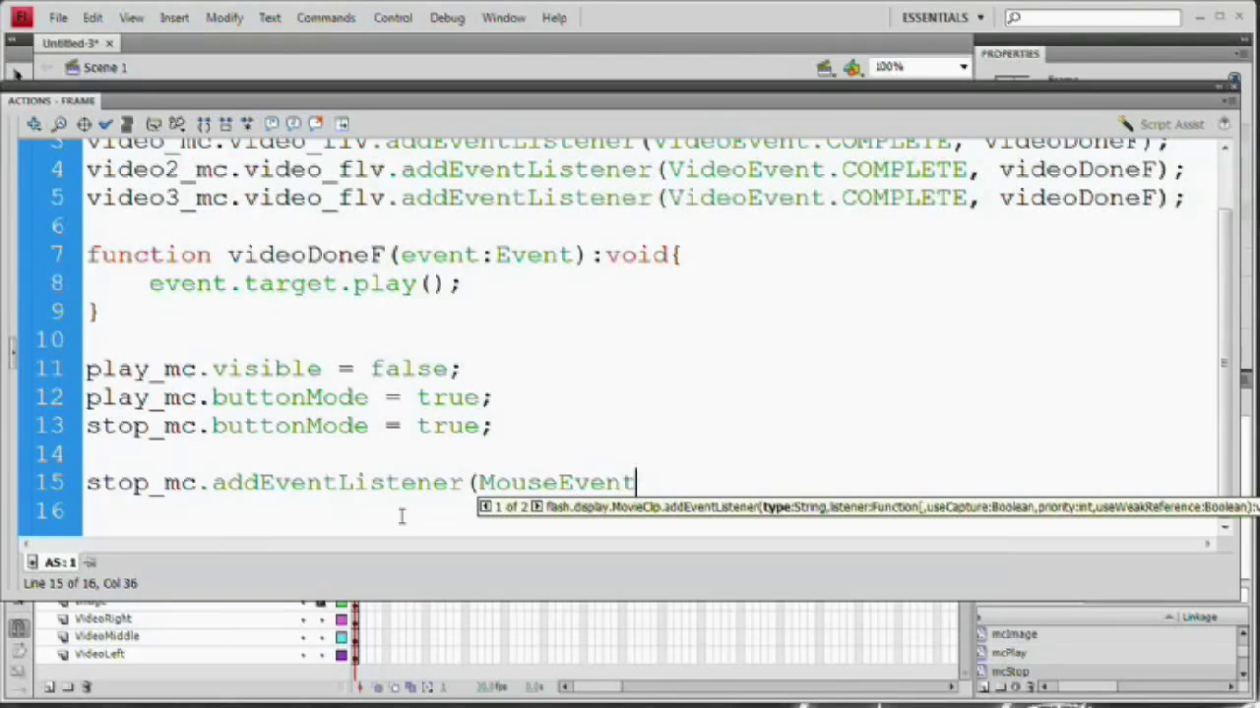
pyautogui.write('.CLICK')
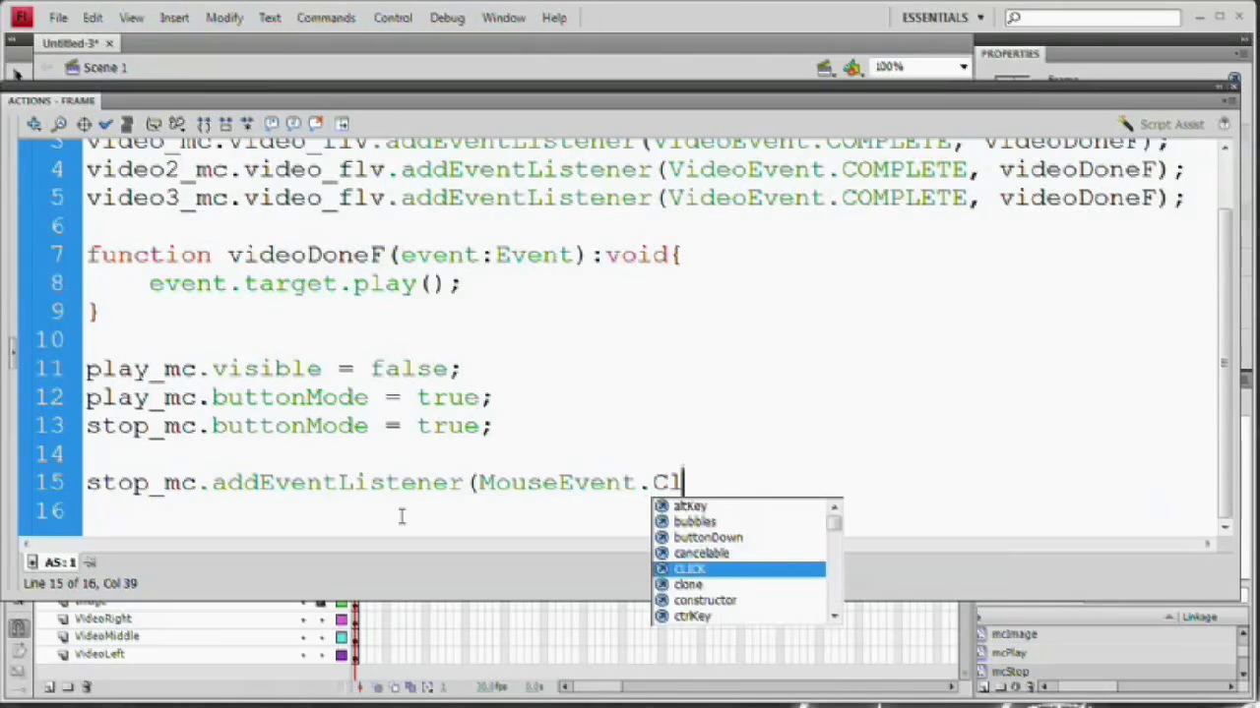
pyautogui.write(' , ')
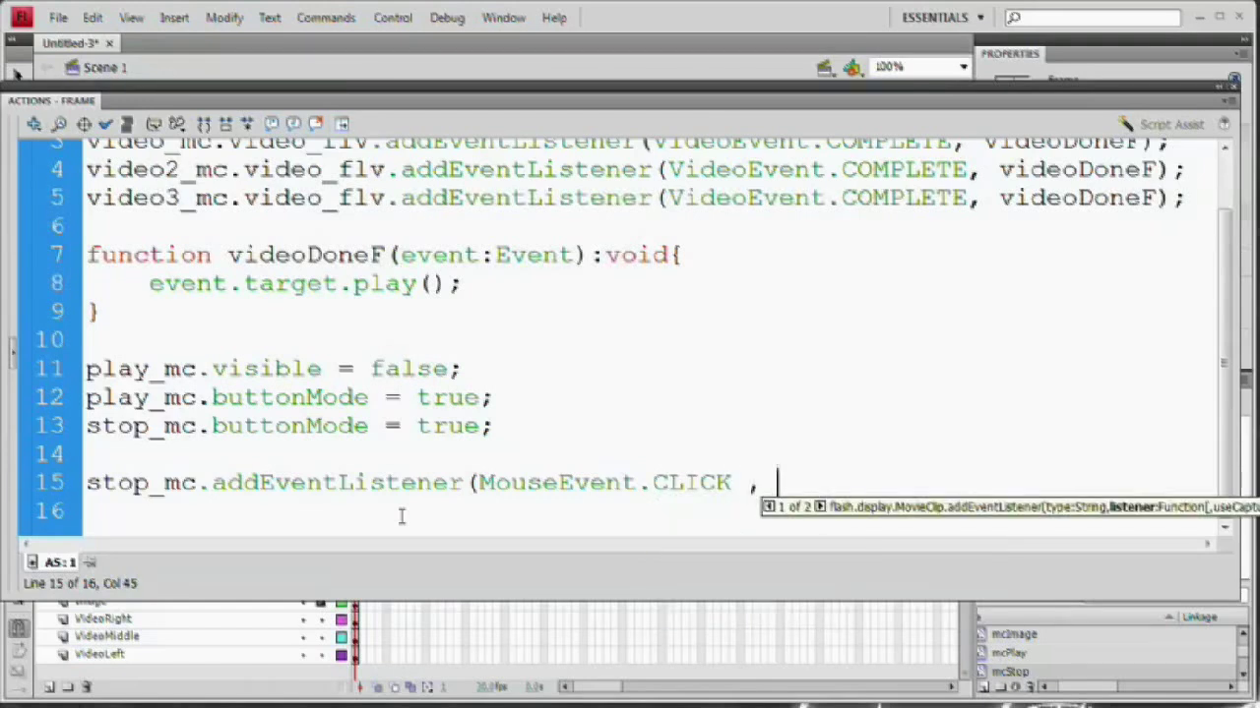
pyautogui.write('stopF')
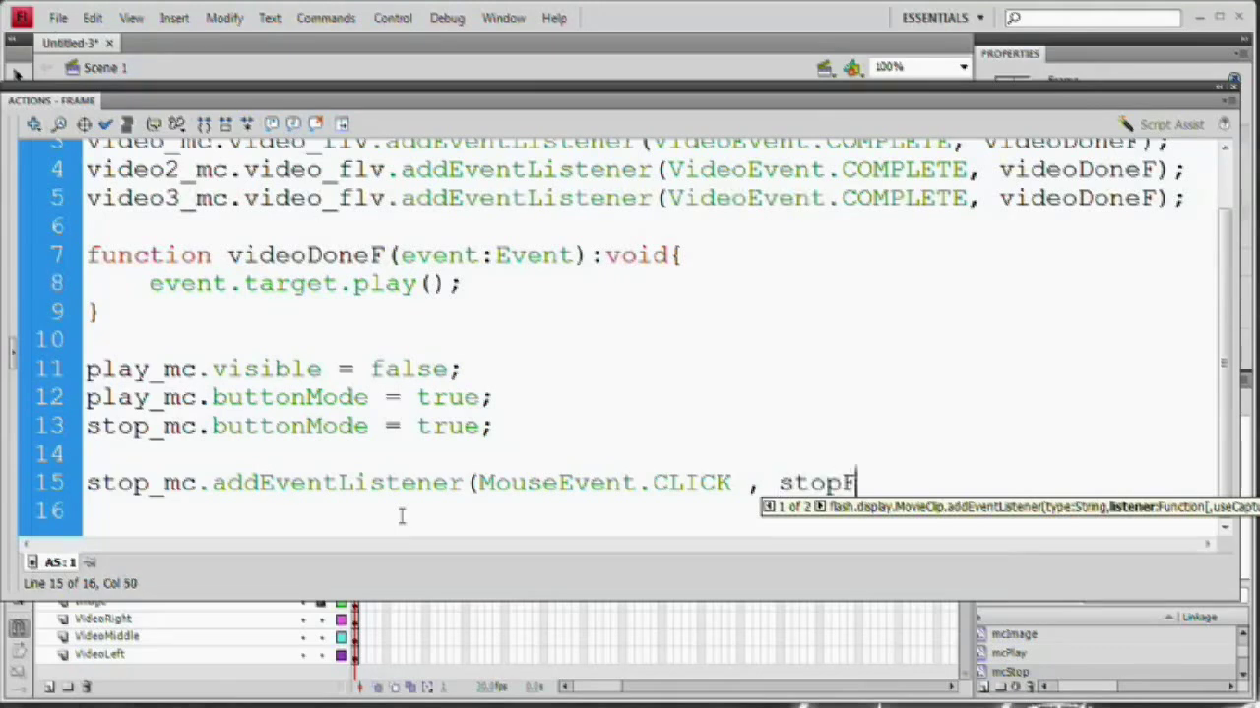
pyautogui.write(');')
# Step: Declare an empty function stopF(event:MouseEvent):void with its braces below the stop_mc listener
pyautogui.press('Return')
pyautogui.press('Return')
pyautogui.write('funcio')
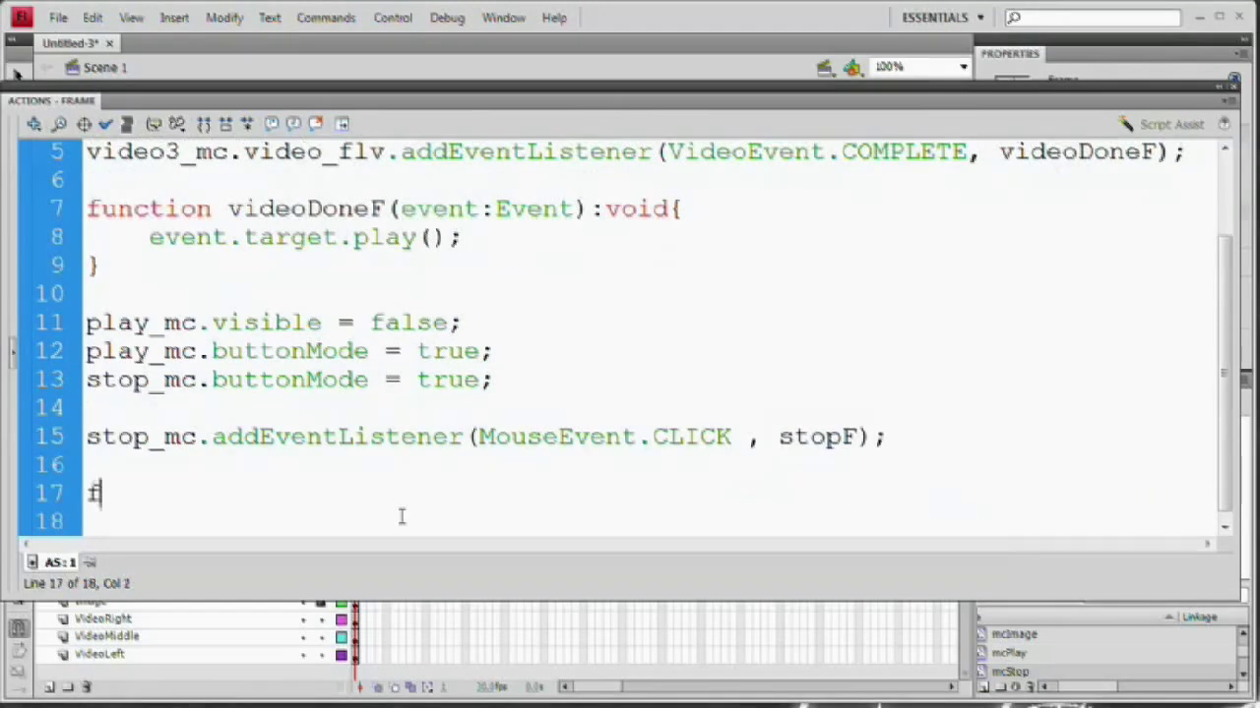
pyautogui.press('BackSpace')
pyautogui.press('BackSpace')
pyautogui.write('tion ')
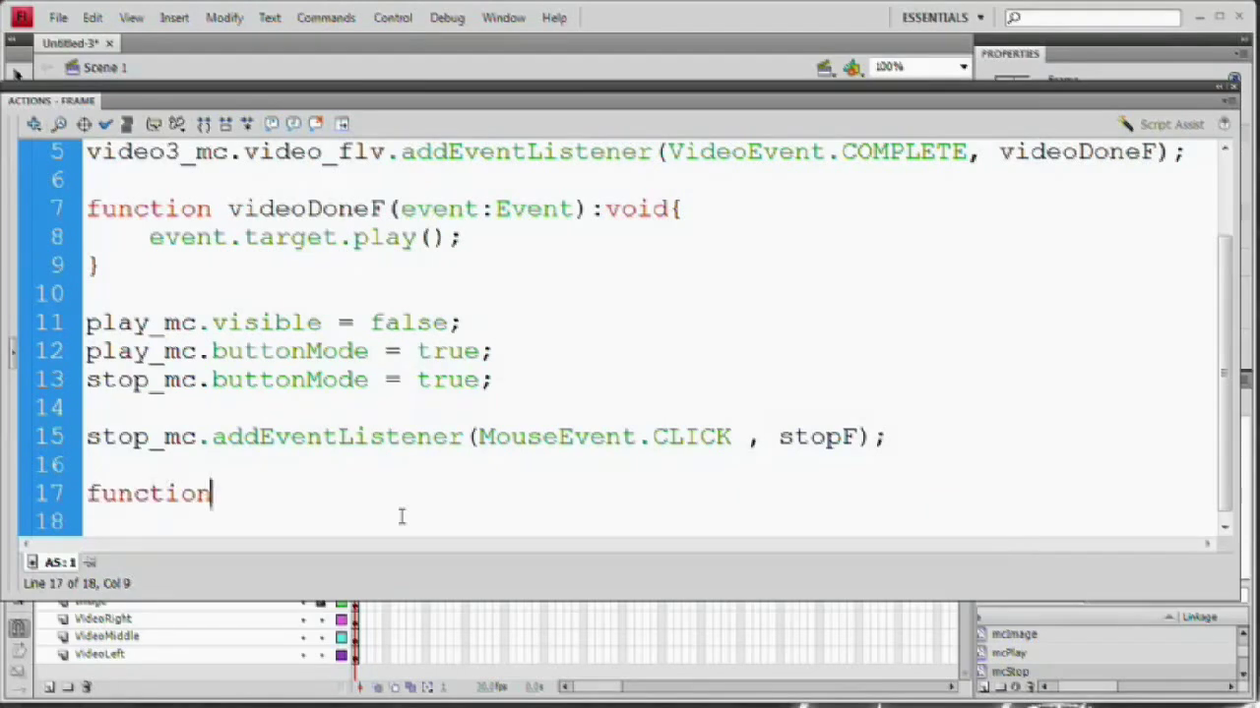
pyautogui.write('stopF')
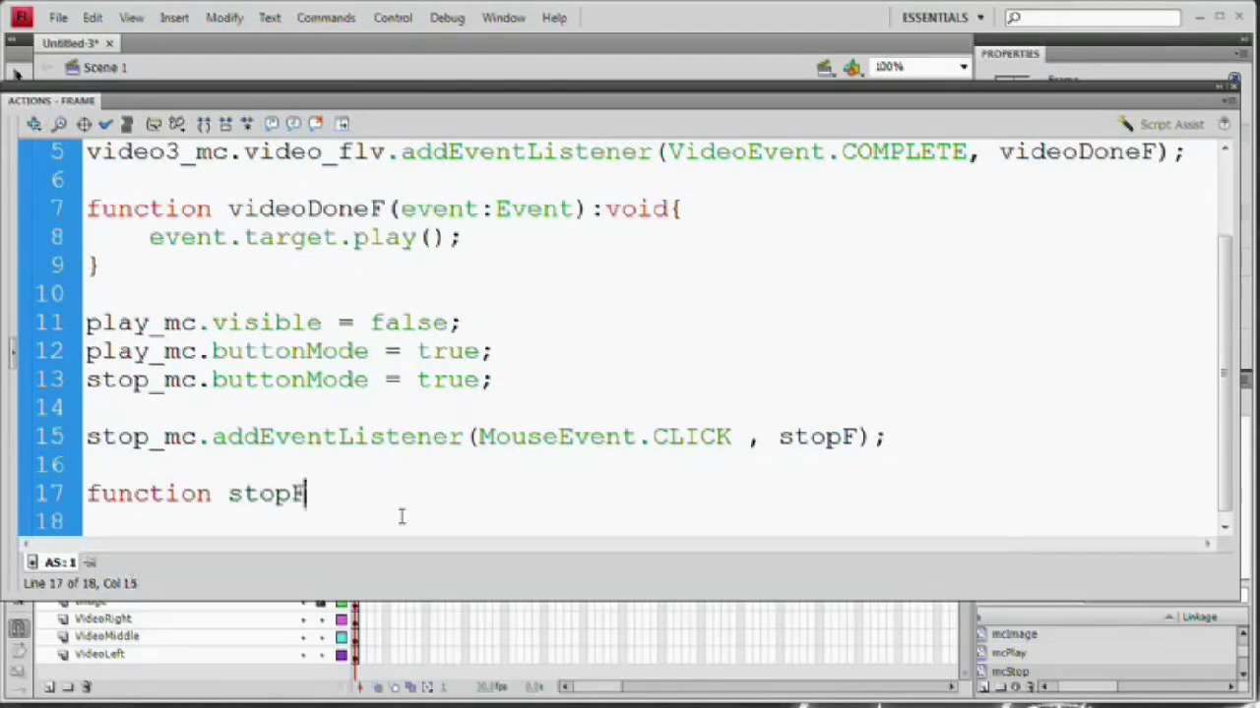
pyautogui.write('(event:MouseEvent')
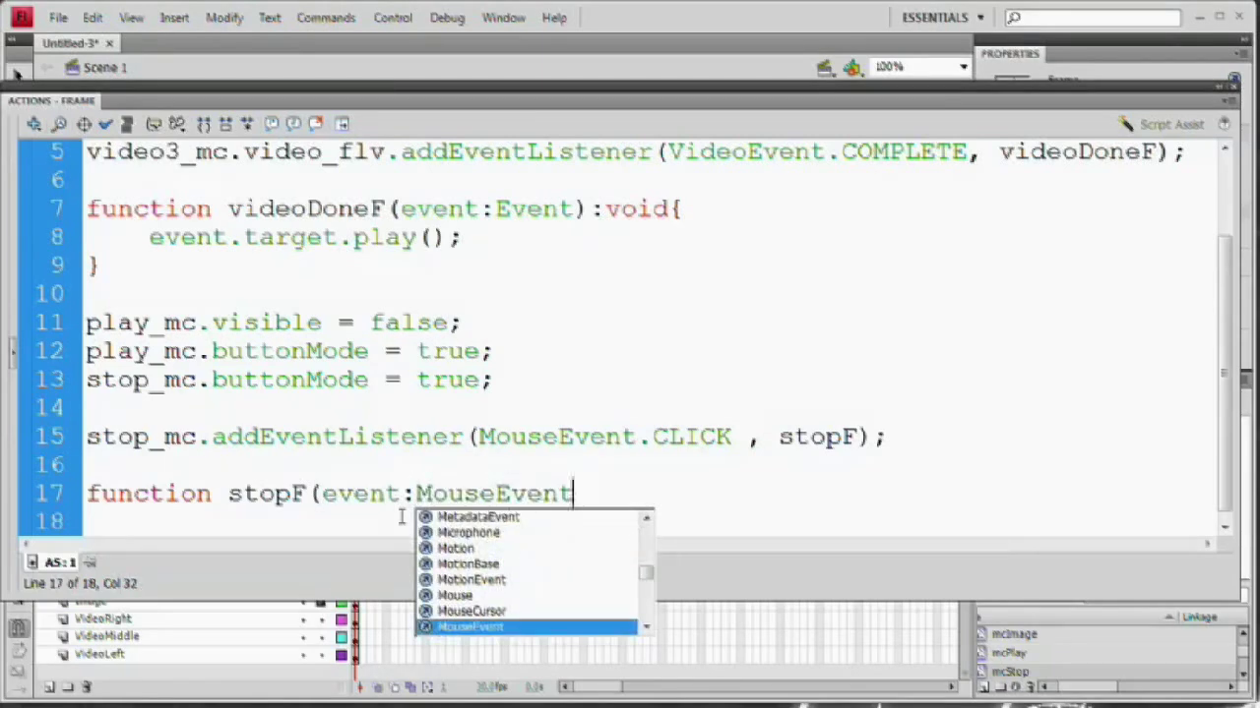
pyautogui.write(')')
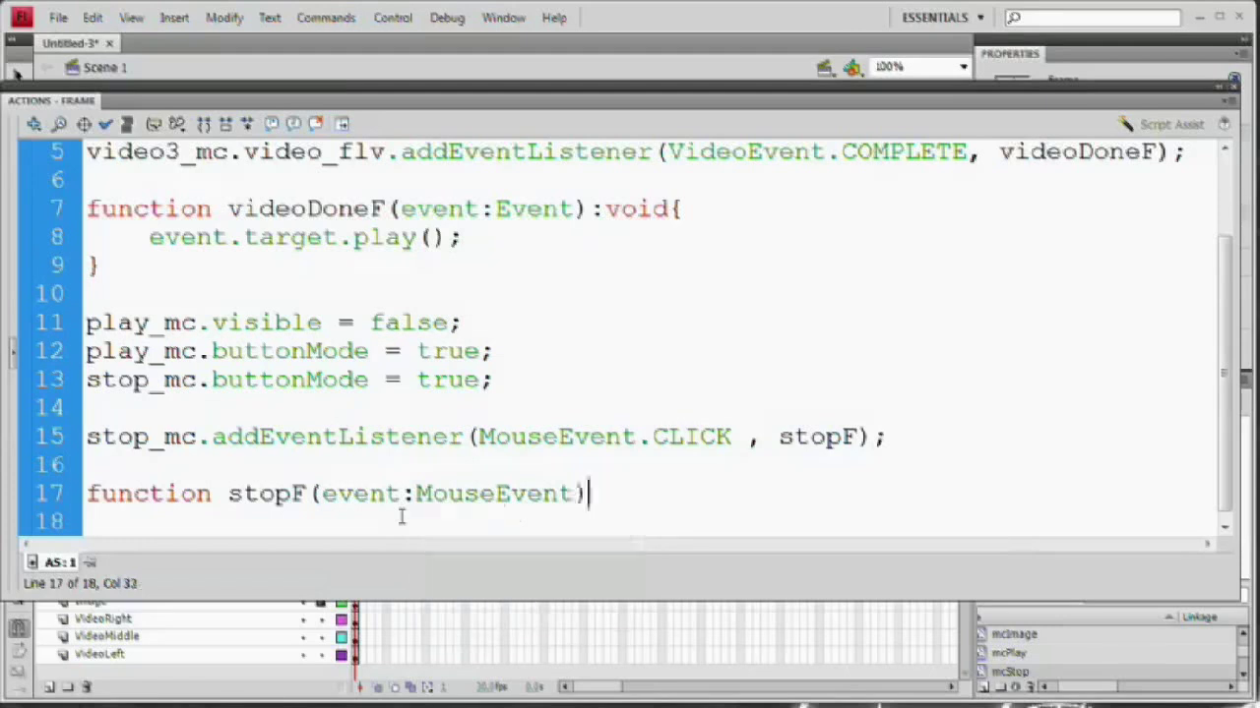
pyautogui.write(':void')
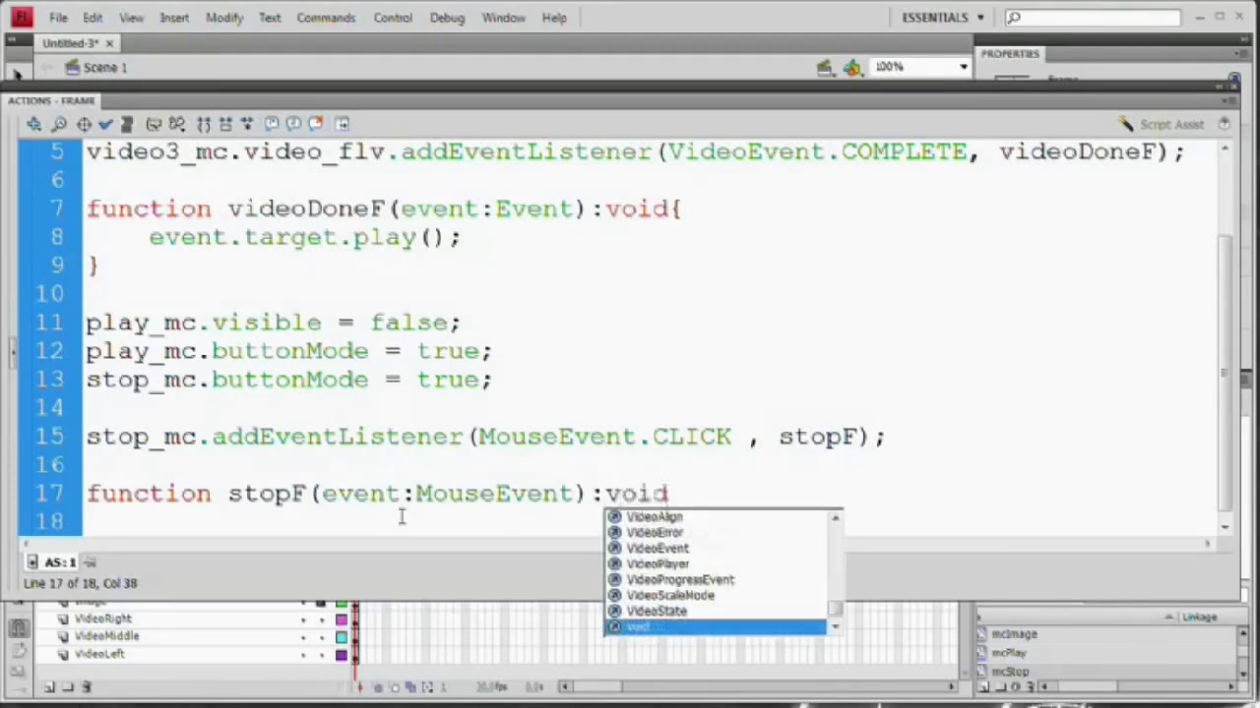
pyautogui.write('{')
pyautogui.press('Return')
pyautogui.press('Return')
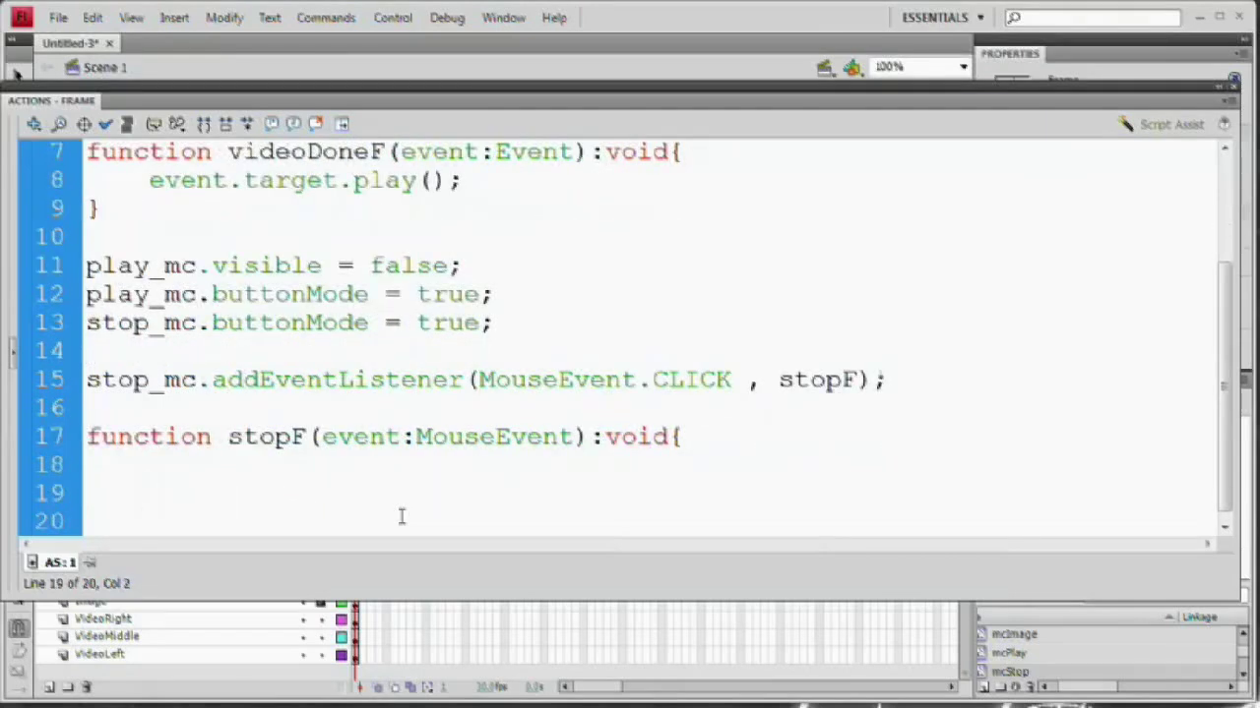
pyautogui.press('Up')
# Step: Inside stopF, add video_mc.video_flv.stop(); followed by stop_mc.visible = false; on the line below
pyautogui.write('video_')
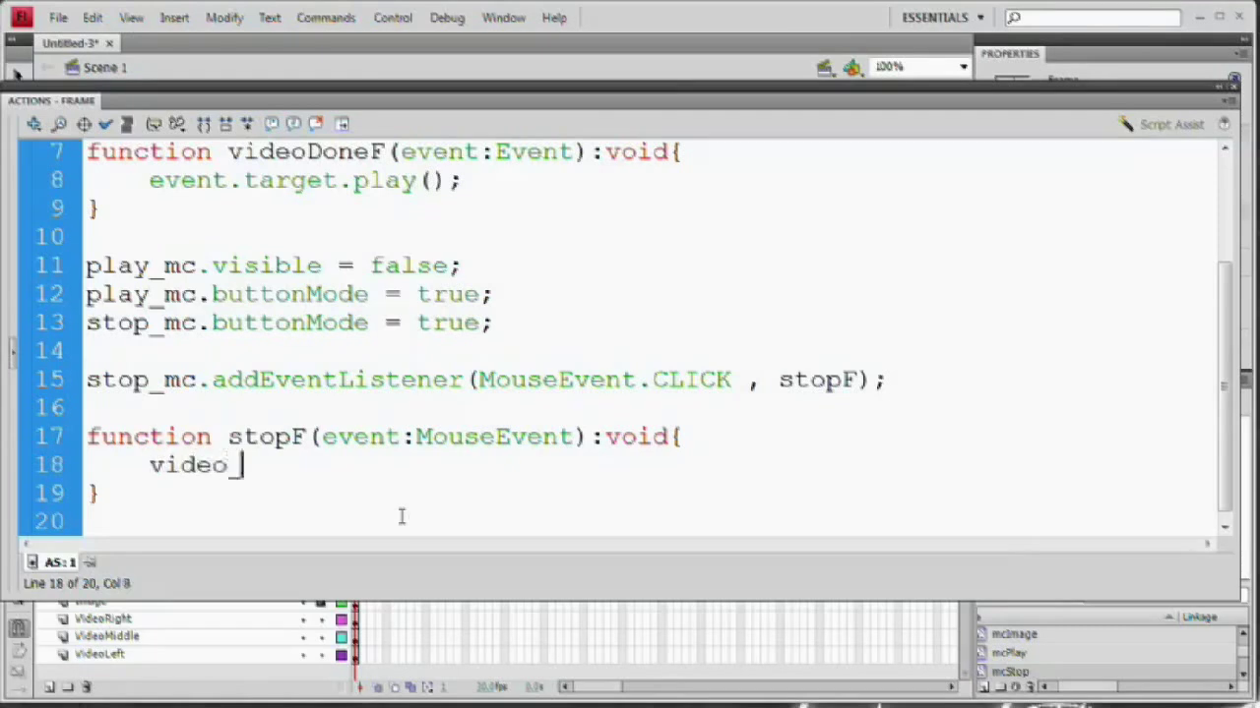
pyautogui.write('mc.')
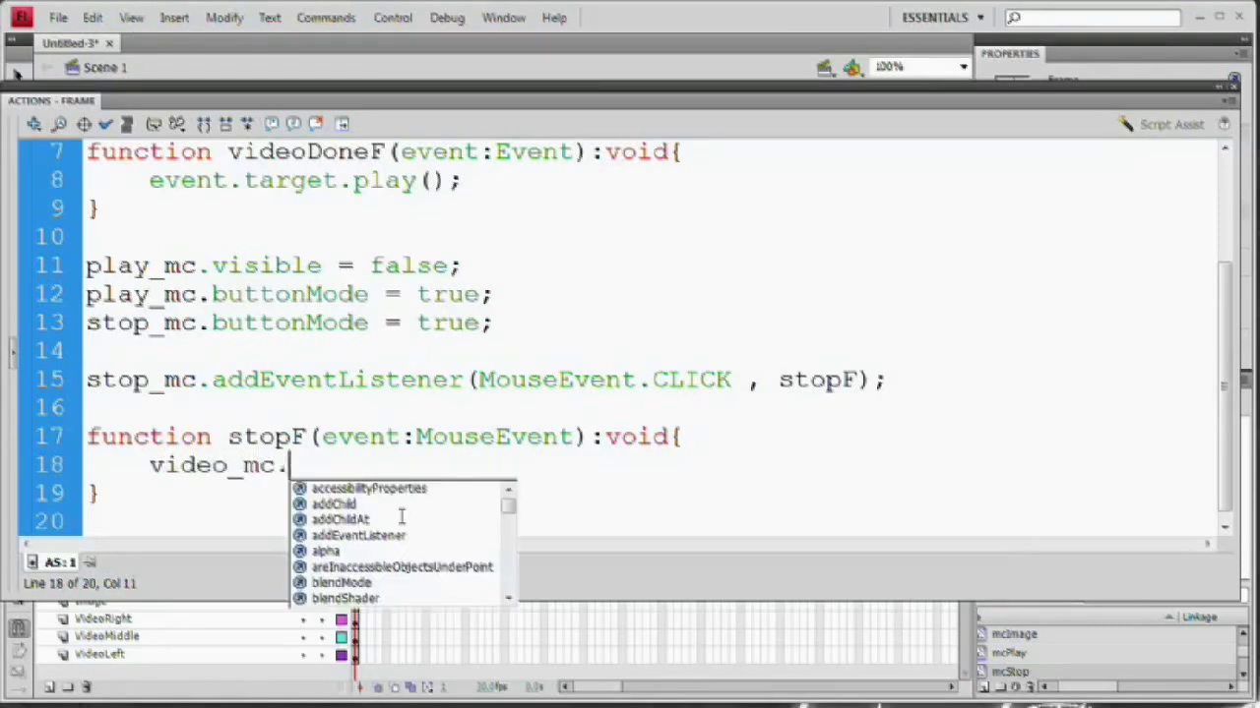
pyautogui.write('video_f')
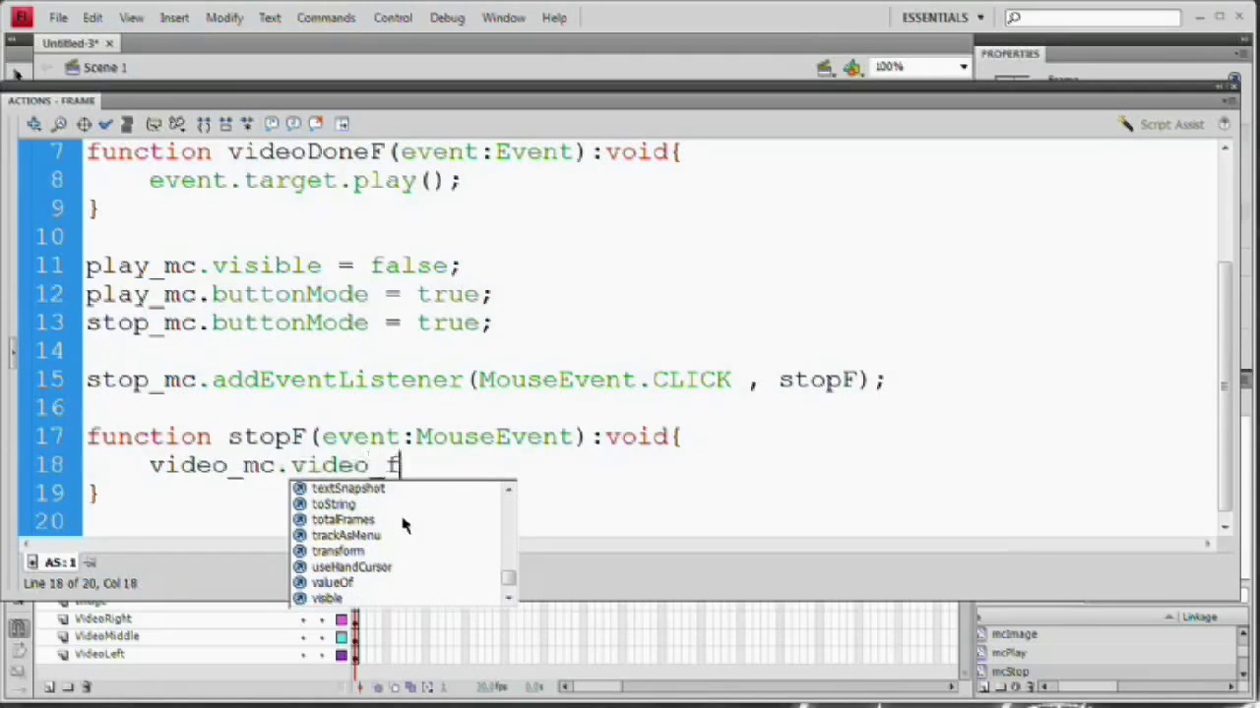
pyautogui.write('lv.stop()')
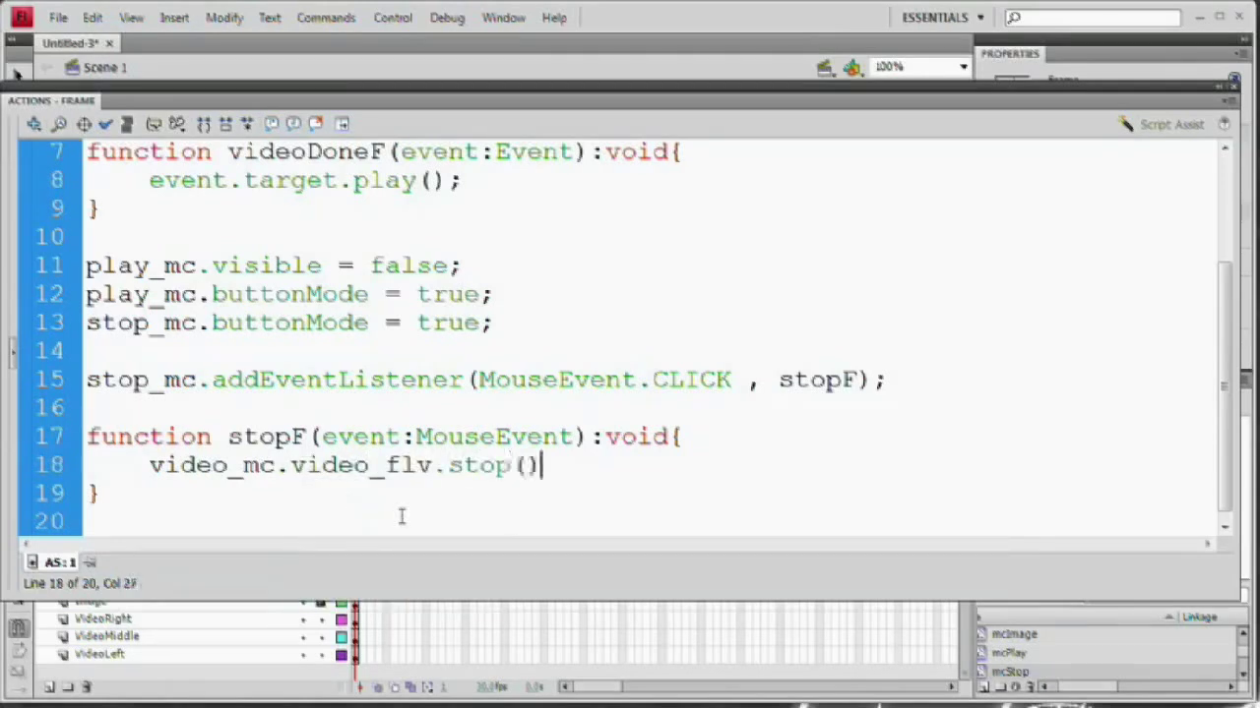
pyautogui.write(';')
pyautogui.press('Return')
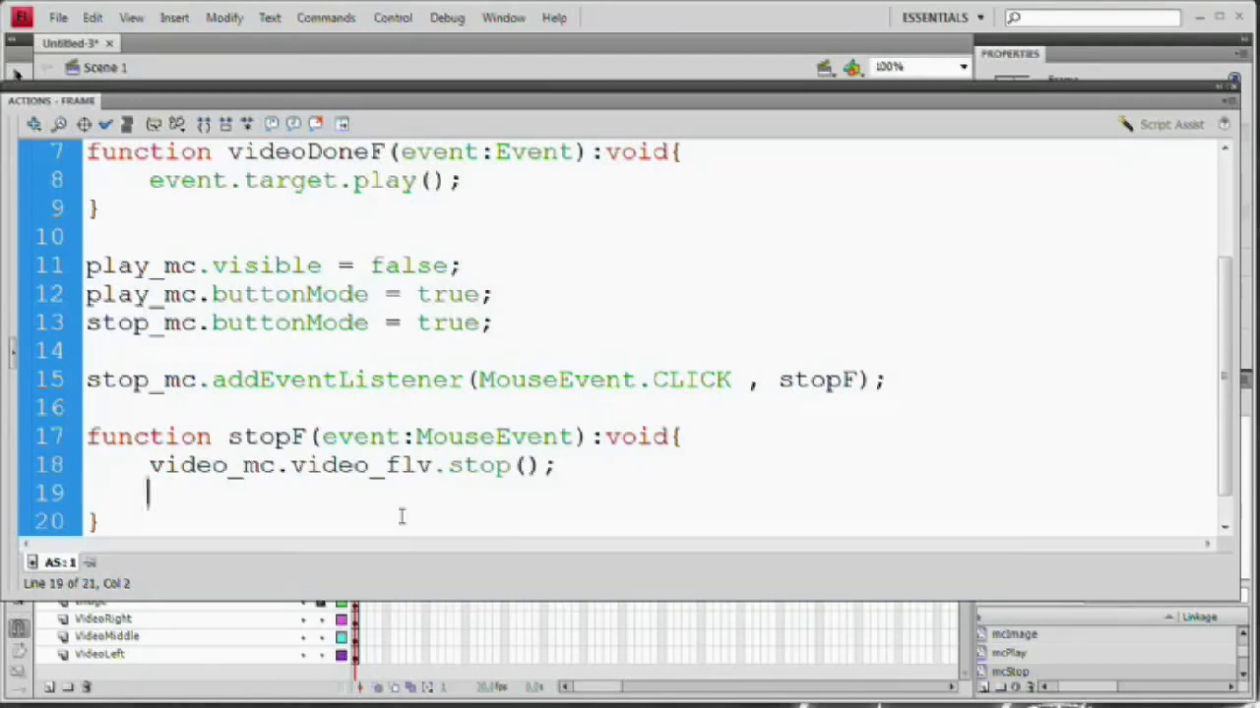
pyautogui.write('stop_mc')
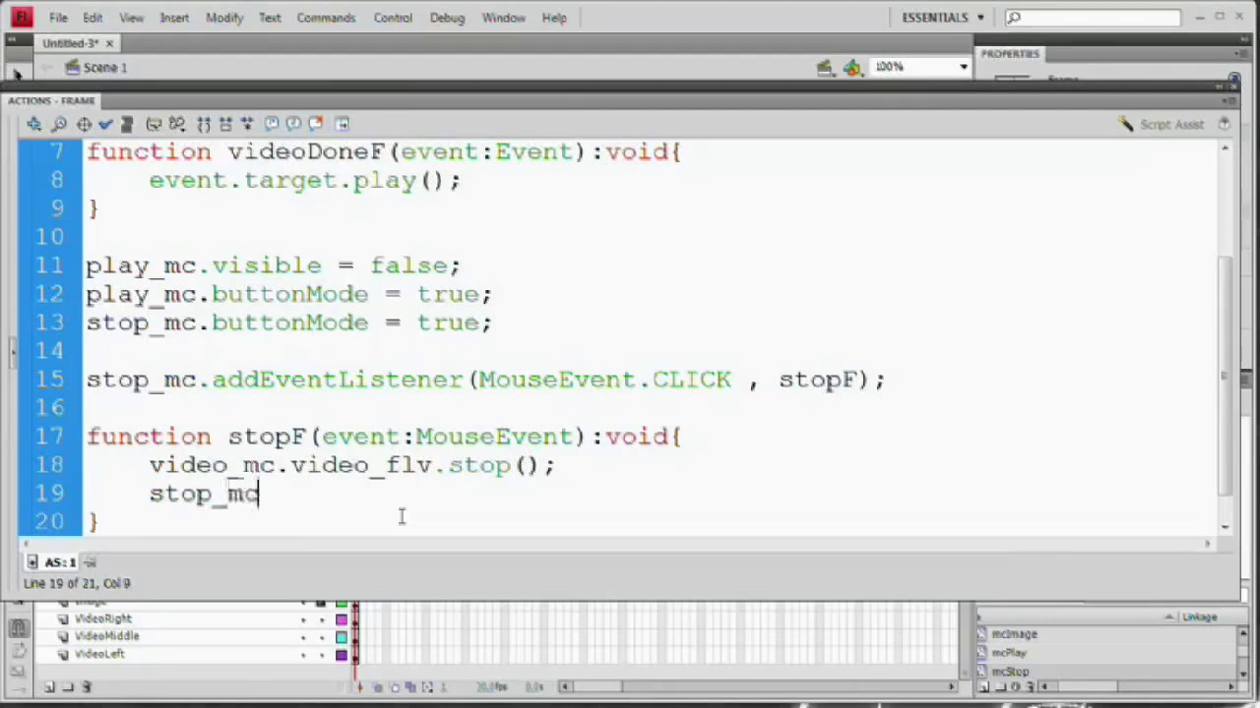
pyautogui.write('.visible = false;')
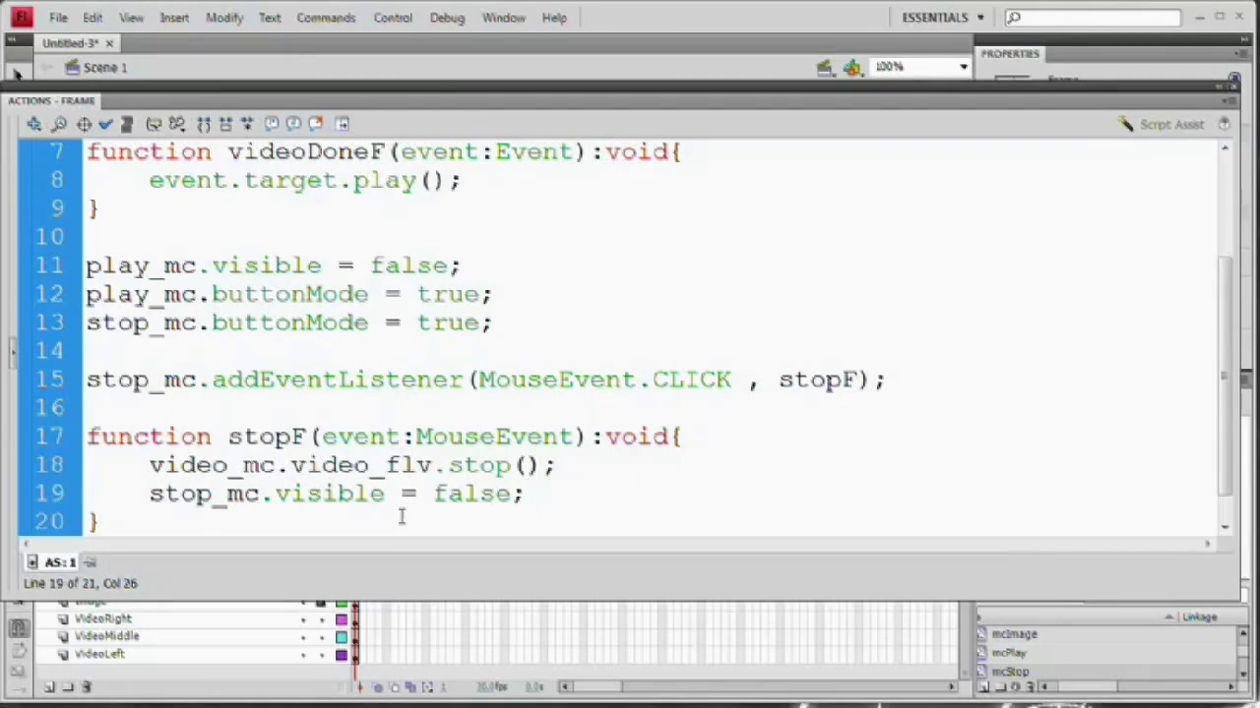
# Step: Add play_mc.visible = true; as the last line of stopF, close the script editor and test the movie
pyautogui.press('Return')
pyautogui.scroll(-1, 401, 517)
pyautogui.write('p')
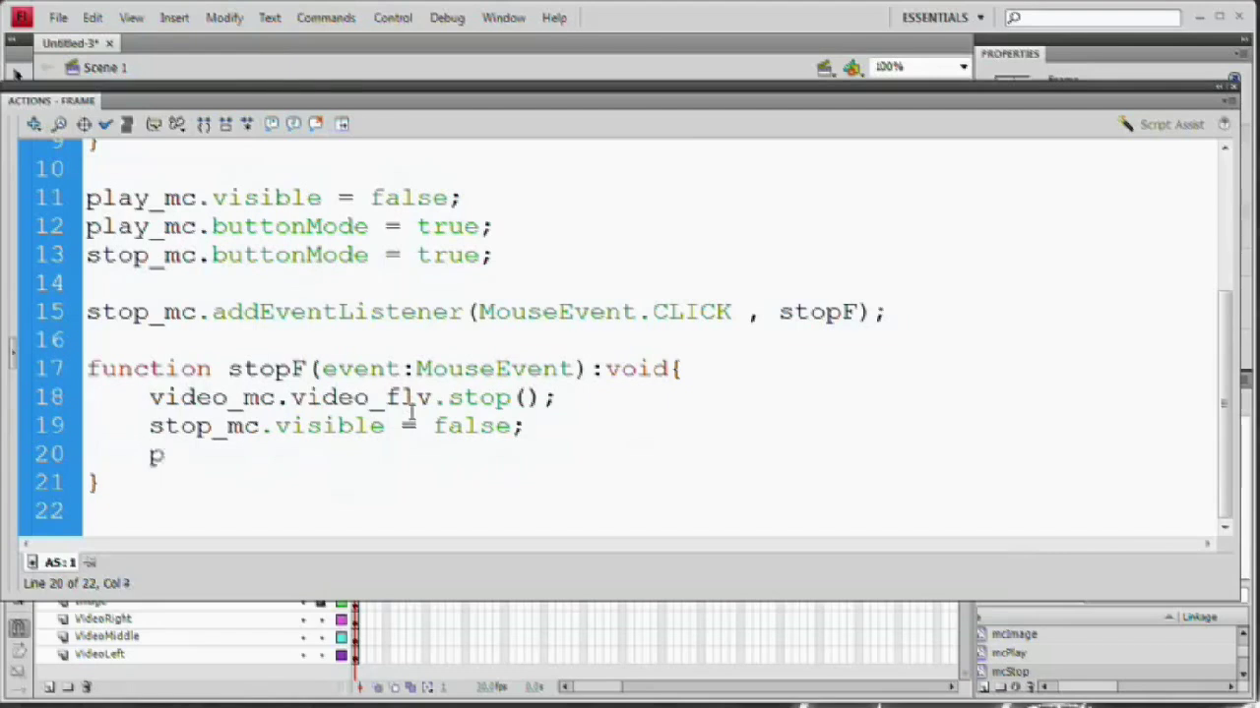
pyautogui.write('lay_mc.visible')
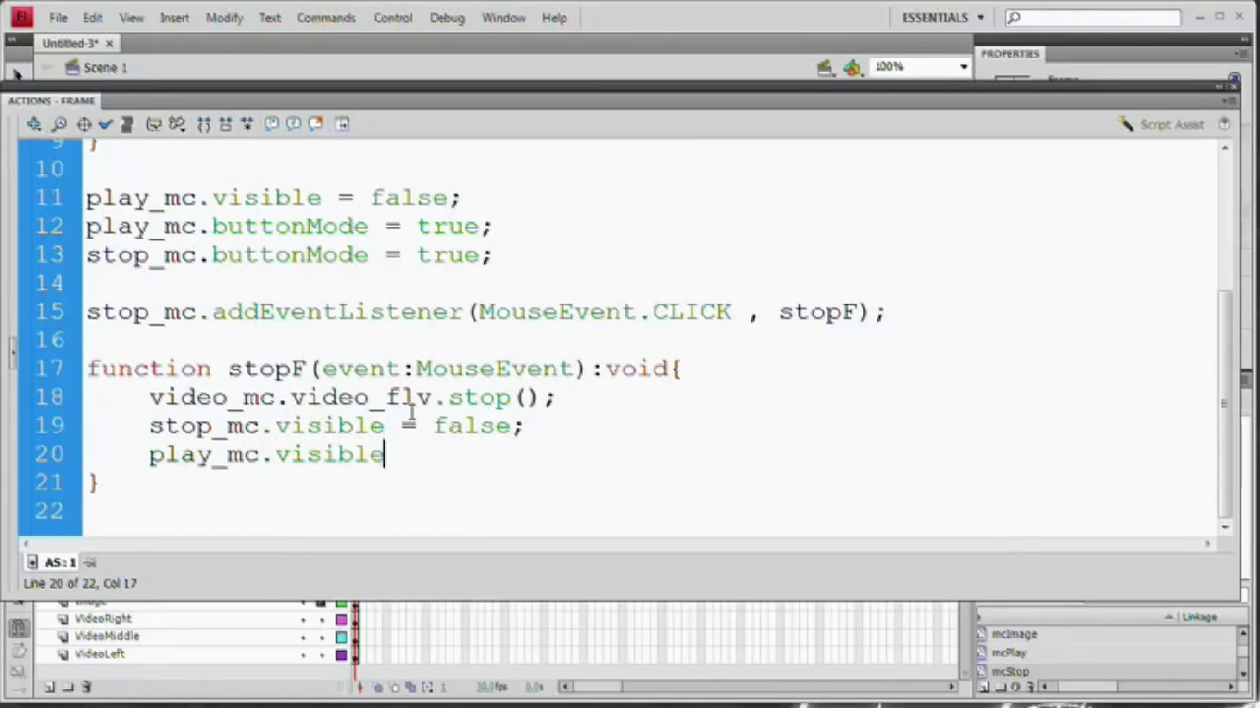
pyautogui.write(' = true;')
pyautogui.press('F9')
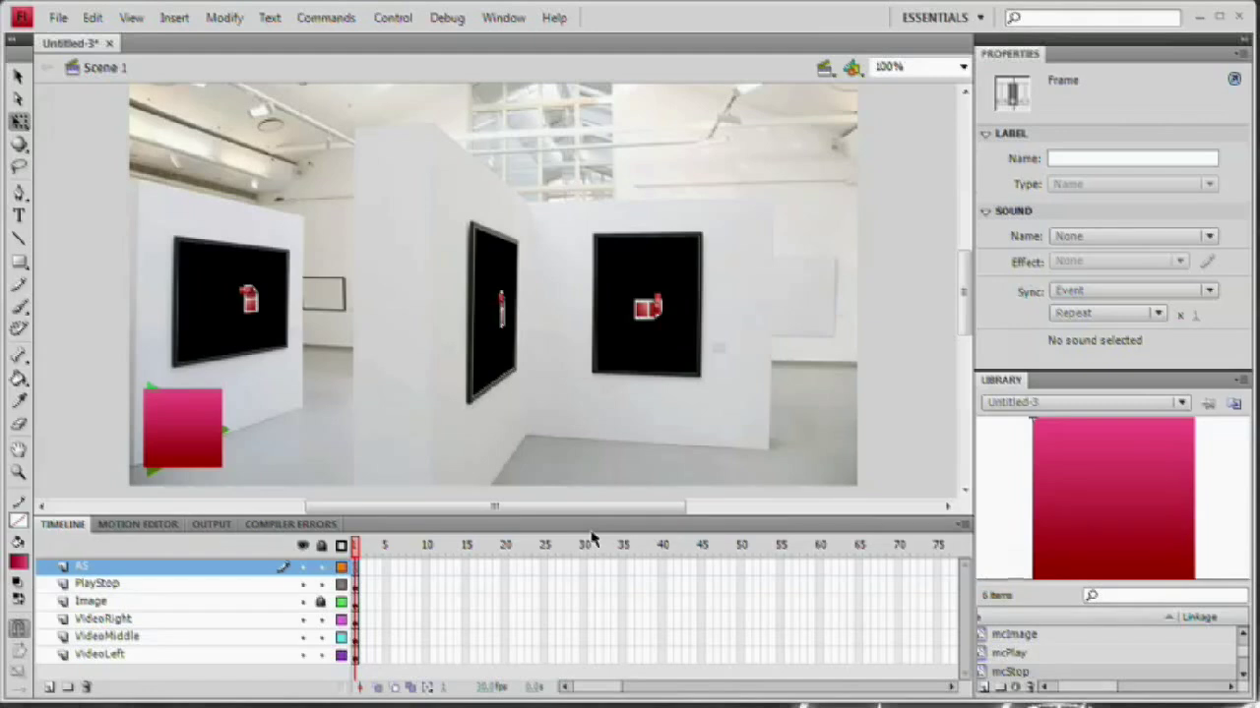
pyautogui.hotkey('ctrl', 'Return')
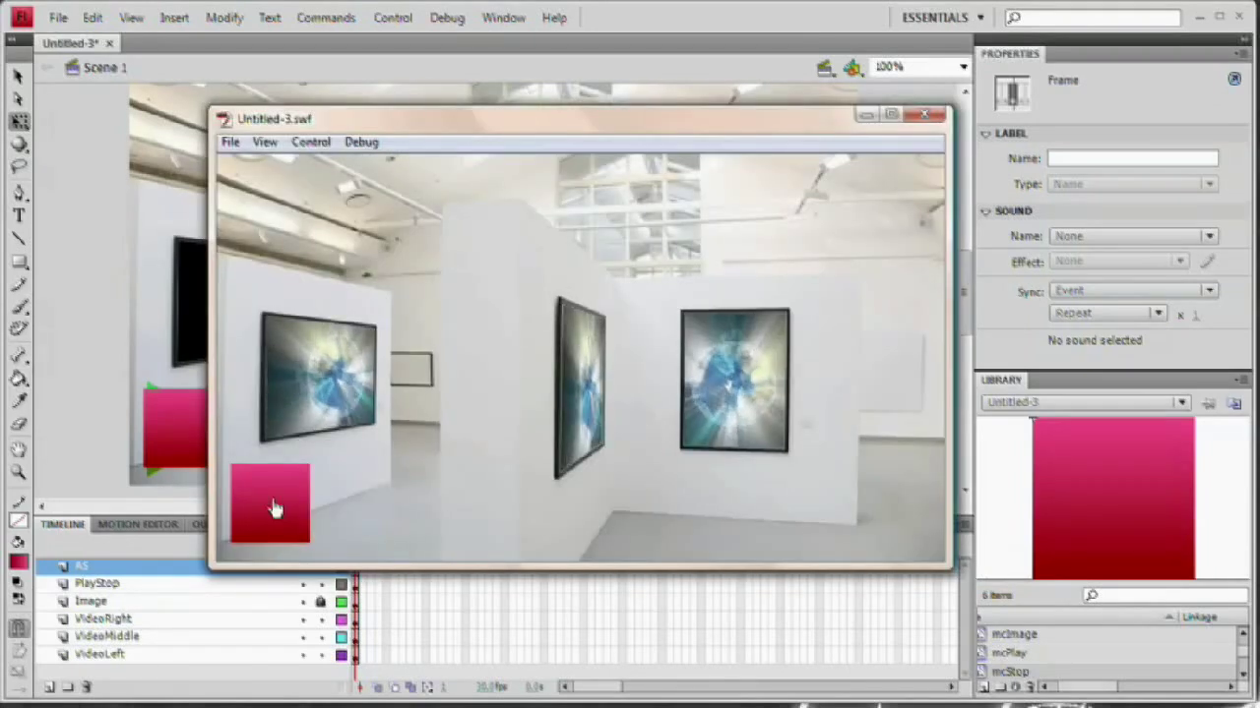
# Step: Try the stop button in the running test movie, then close the preview
pyautogui.click(274, 508)
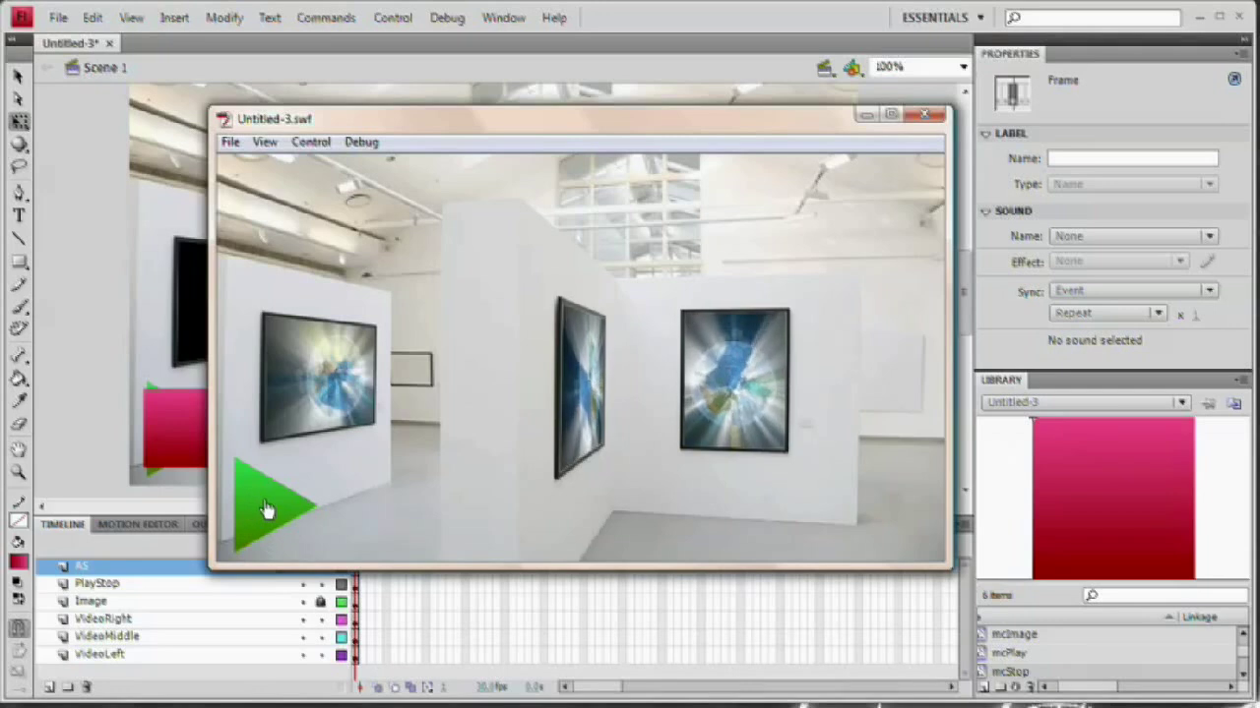
pyautogui.click(924, 115)
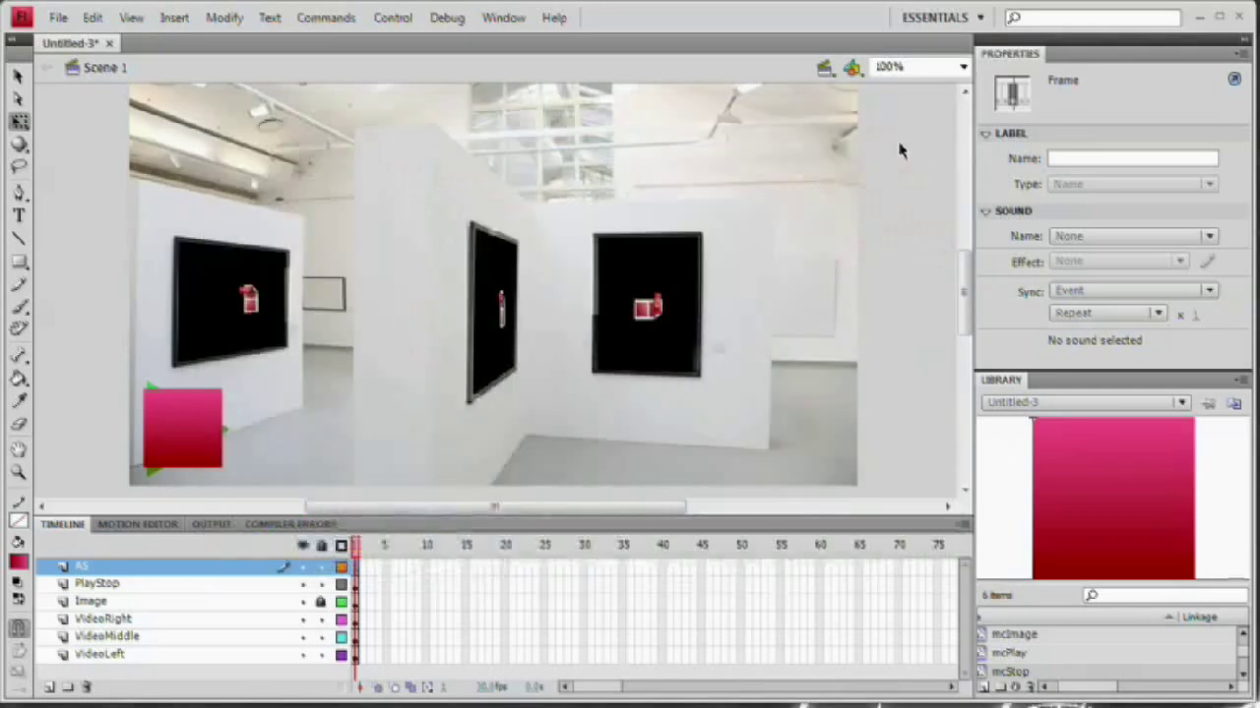
# Step: In the frame script, copy the whole stopF function and paste the copy below the original, separated by a blank line
pyautogui.press('F9')
pyautogui.write(';')
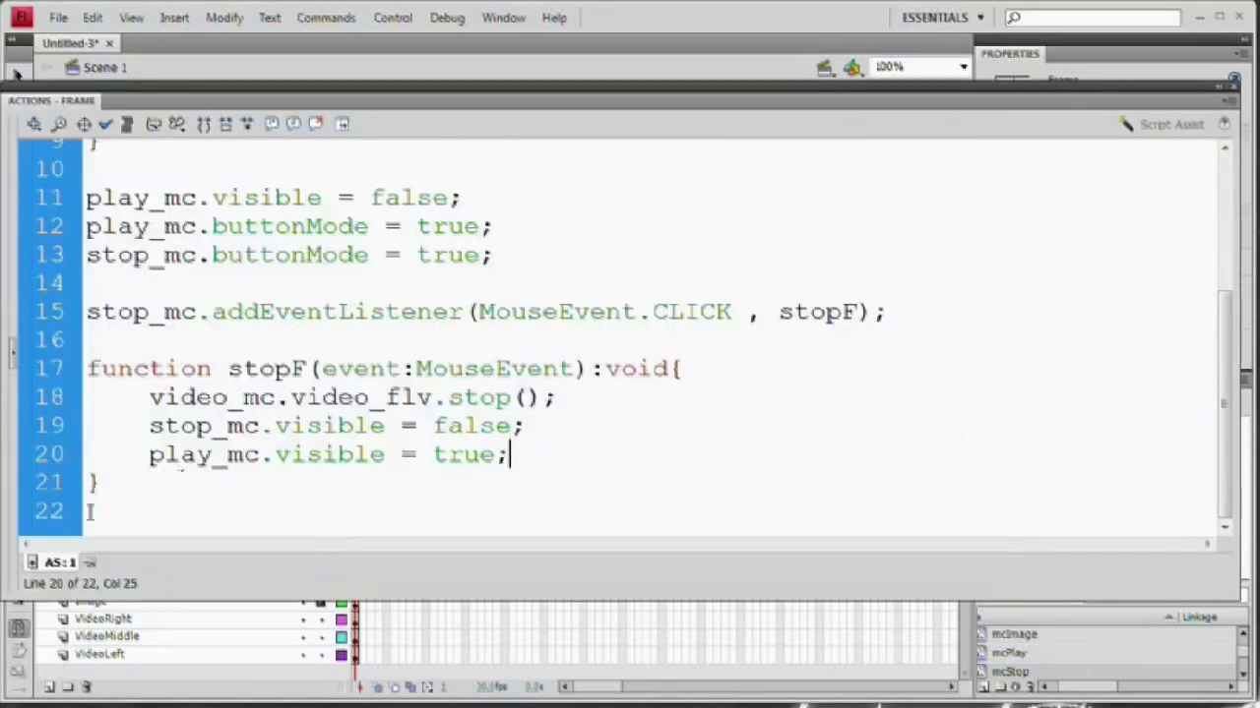
pyautogui.moveTo(116, 492); pyautogui.dragTo(84, 362)
pyautogui.hotkey('ctrl', 'c')
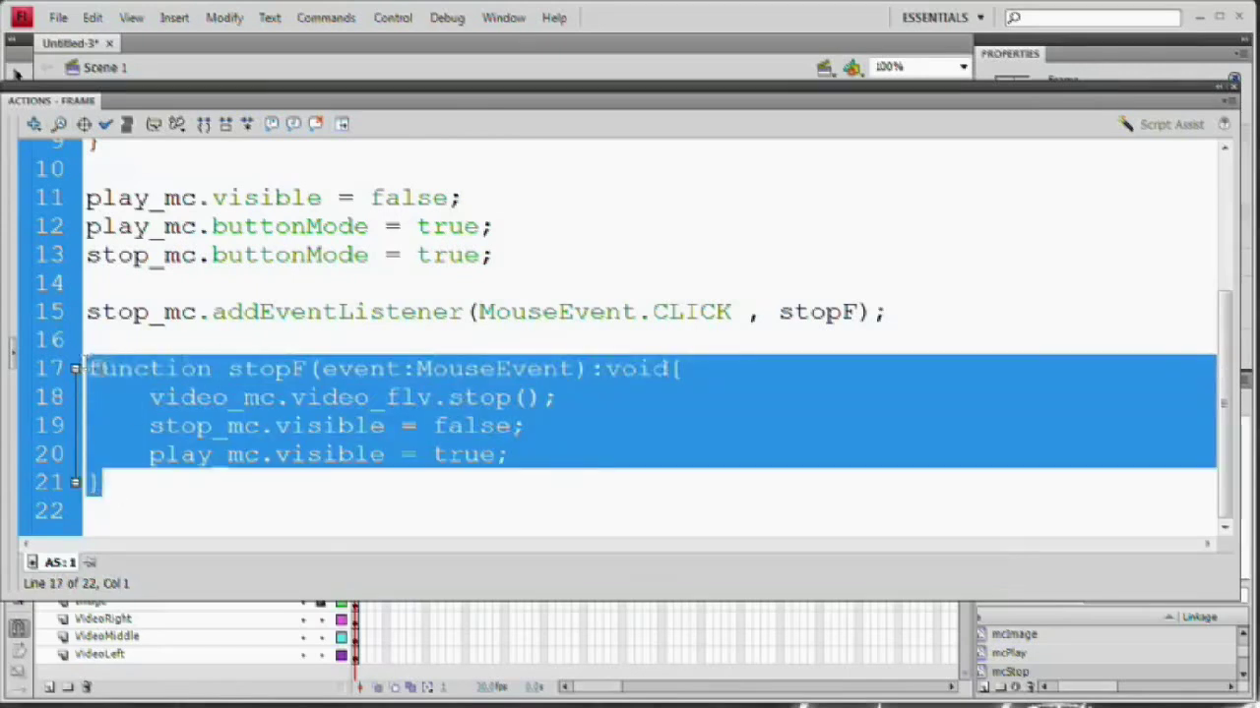
pyautogui.click(194, 487)
pyautogui.press('Return')
pyautogui.press('Return')
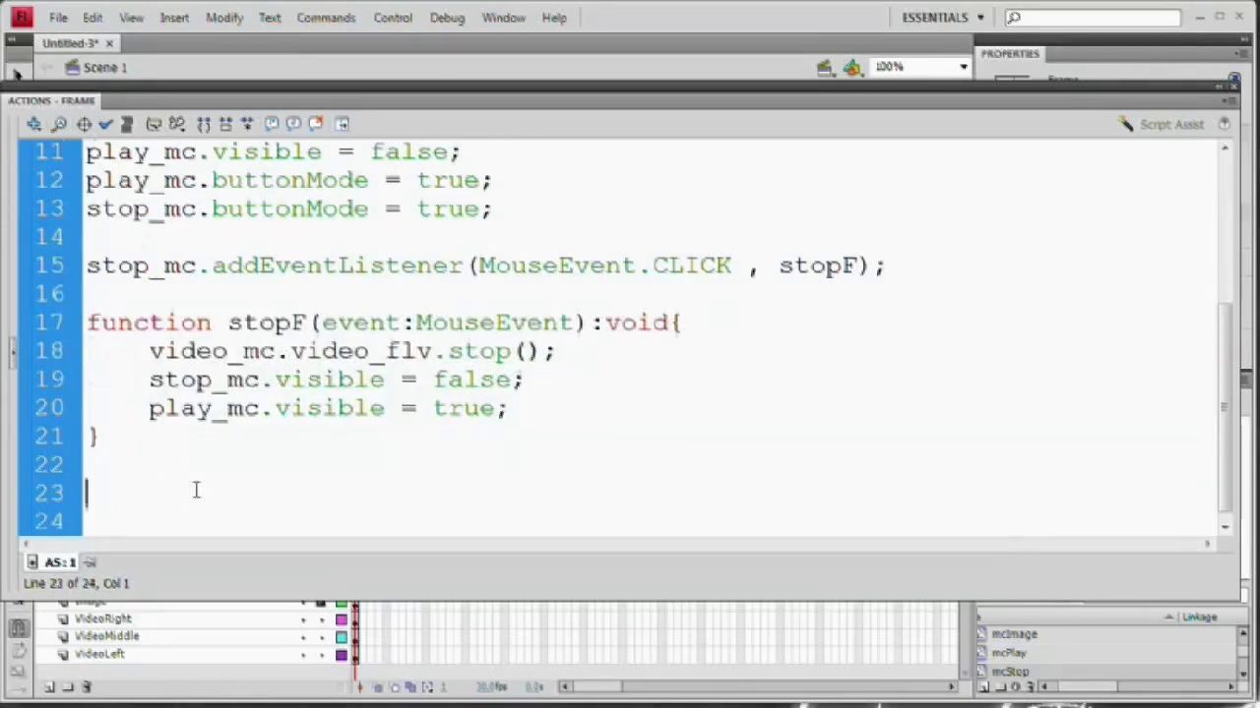
pyautogui.hotkey('ctrl', 'v')
# Step: Insert seven extra blank lines above the copied stopF function to set it apart from the original
pyautogui.click(110, 341)
pyautogui.press('Return')
pyautogui.press('Return')
pyautogui.press('Return')
pyautogui.press('Return')
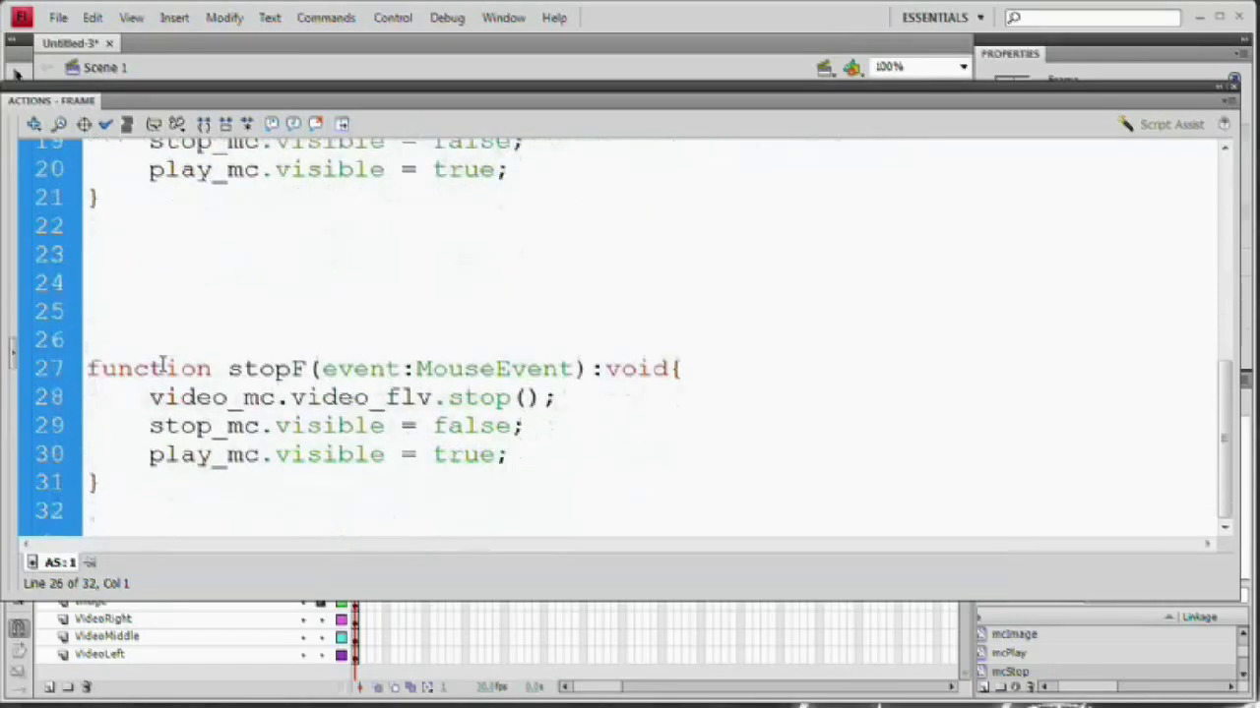
pyautogui.press('Return')
pyautogui.press('Return')
pyautogui.press('Return')
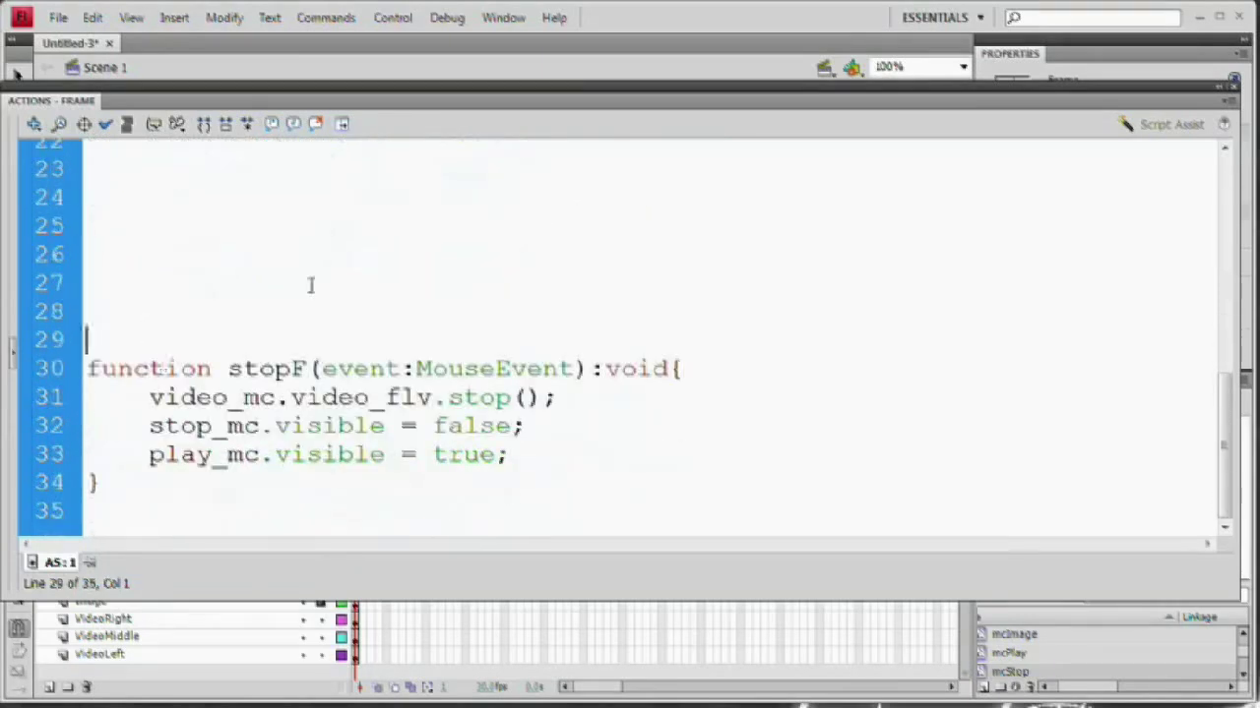
# Step: Rename the copied stopF function to playF
pyautogui.scroll(2, 229, 327)
pyautogui.moveTo(91, 270); pyautogui.dragTo(284, 366)
pyautogui.scroll(-3, 273, 335)
pyautogui.click(233, 339)
pyautogui.press('BackSpace')
pyautogui.press('Delete')
pyautogui.write('play')
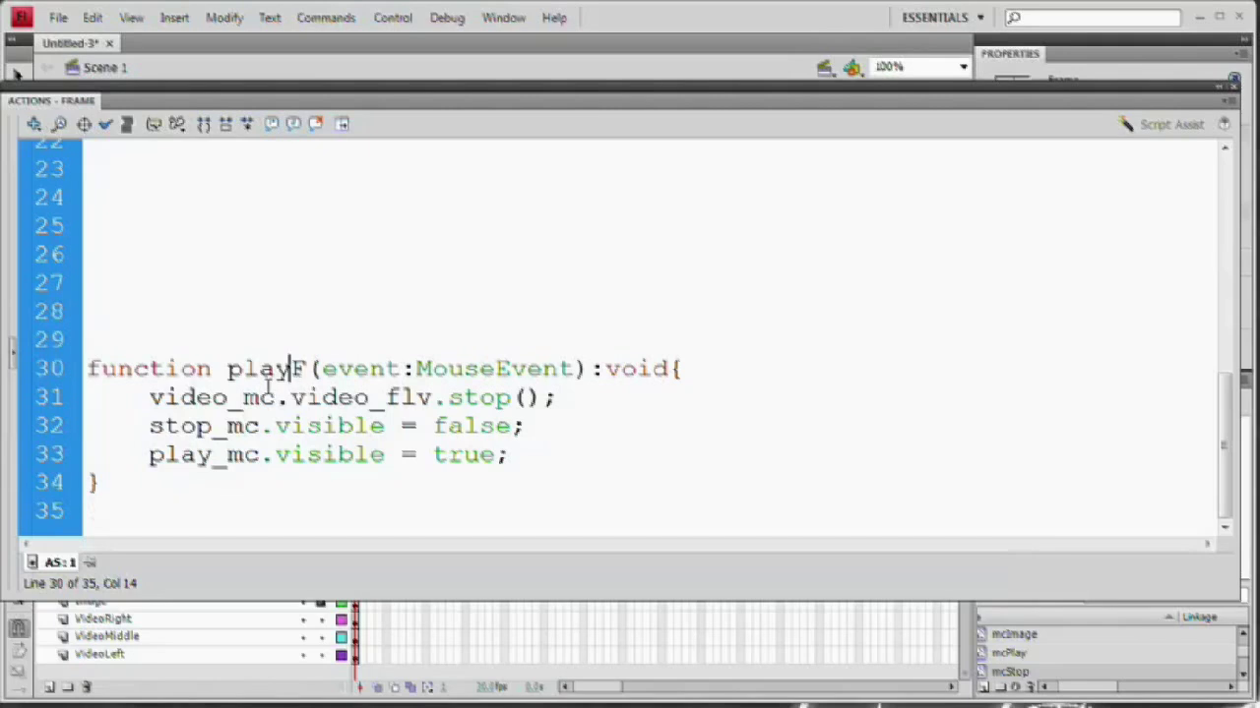
# Step: Change the video call inside playF to video_mc.video_flv.play();
pyautogui.click(298, 424)
pyautogui.moveTo(219, 372); pyautogui.dragTo(362, 372)
pyautogui.click(463, 398)
pyautogui.moveTo(163, 398); pyautogui.dragTo(433, 398)
pyautogui.click(305, 403)
pyautogui.doubleClick(423, 399)
pyautogui.doubleClick(463, 397)
pyautogui.write('play')
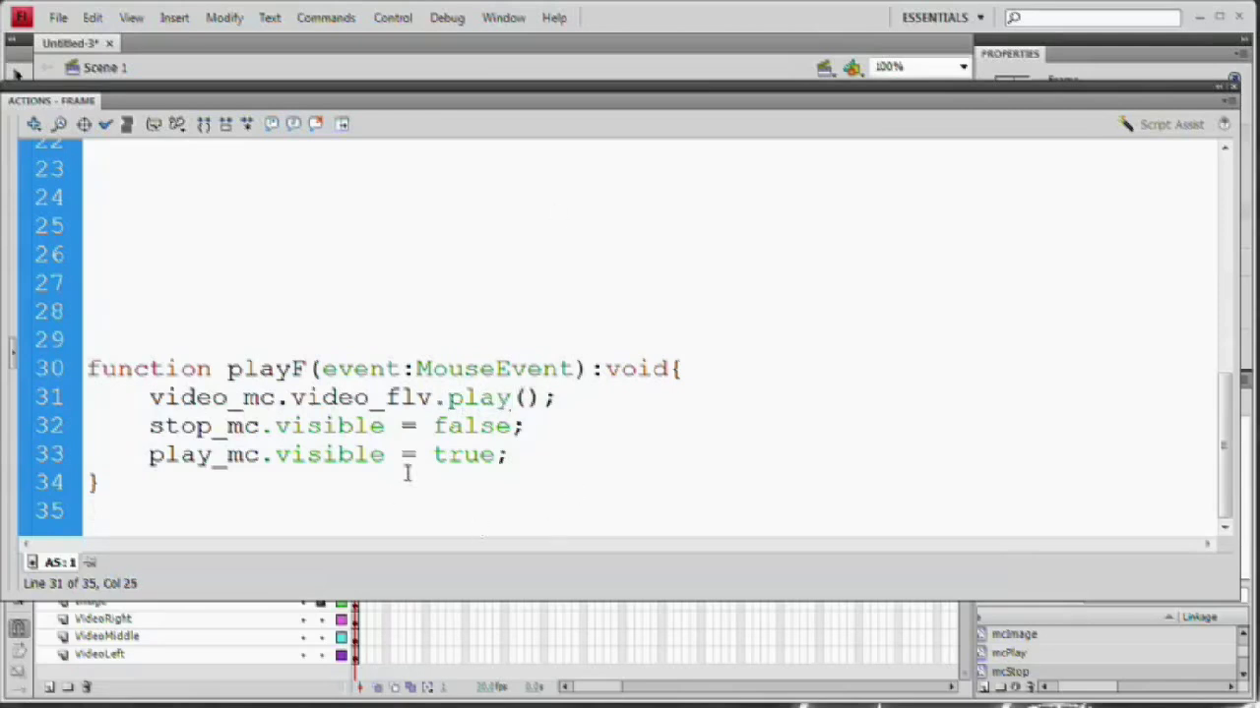
# Step: Inside playF, set stop_mc.visible to true and play_mc.visible to false
pyautogui.moveTo(432, 424); pyautogui.dragTo(512, 423)
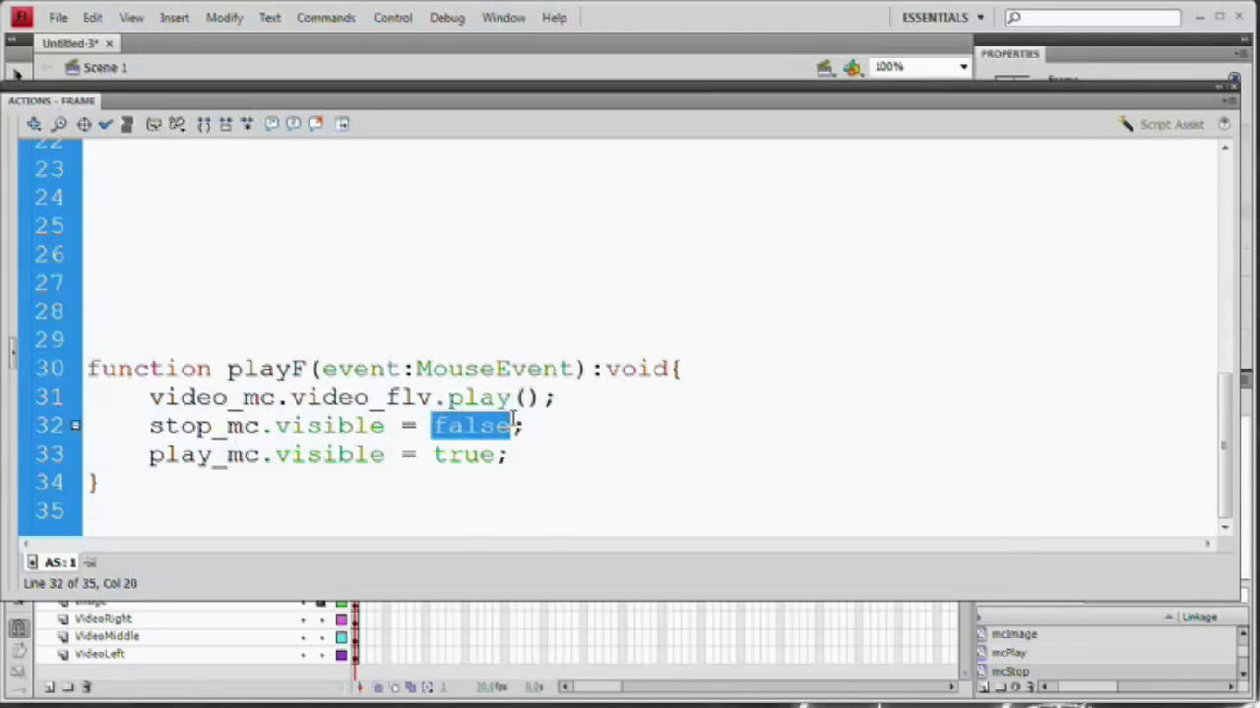
pyautogui.write('true')
pyautogui.moveTo(433, 455); pyautogui.dragTo(495, 456)
pyautogui.write('false')
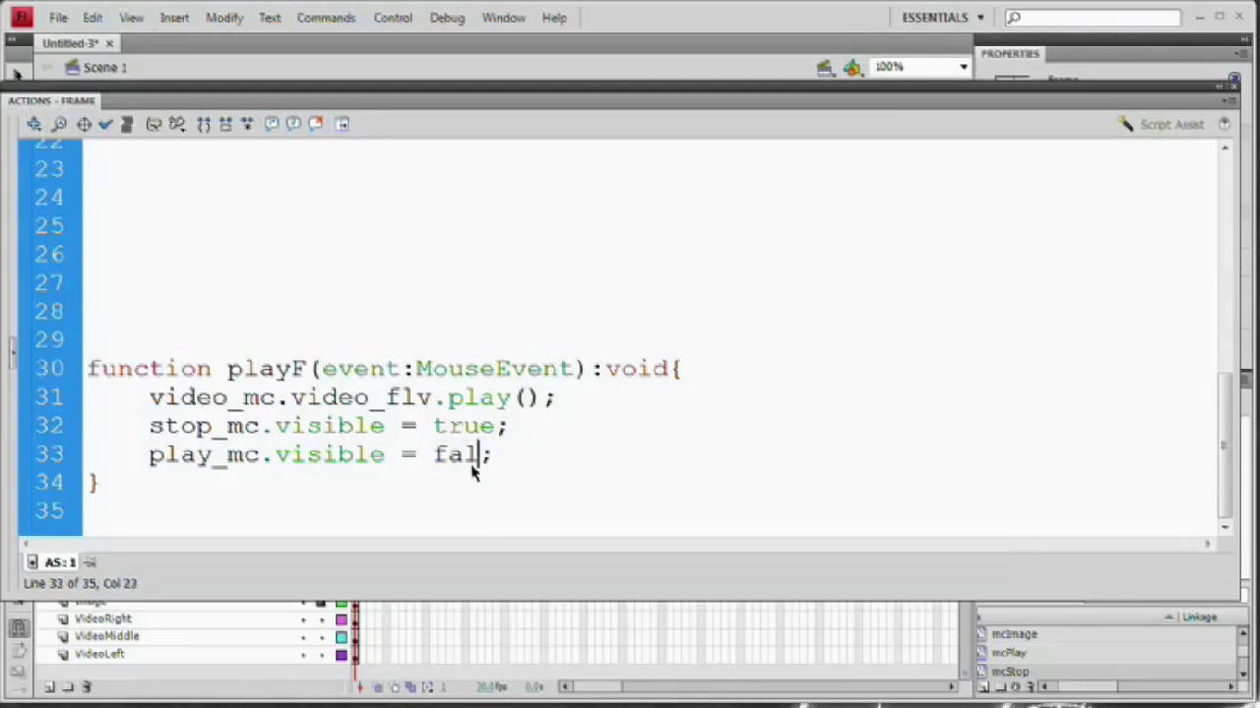
# Step: Remove the seven extra blank lines above playF, leaving a single blank line after stopF
pyautogui.click(143, 335)
pyautogui.press('BackSpace')
pyautogui.press('BackSpace')
pyautogui.press('BackSpace')
pyautogui.press('BackSpace')
pyautogui.press('BackSpace')
pyautogui.press('BackSpace')
pyautogui.press('BackSpace')
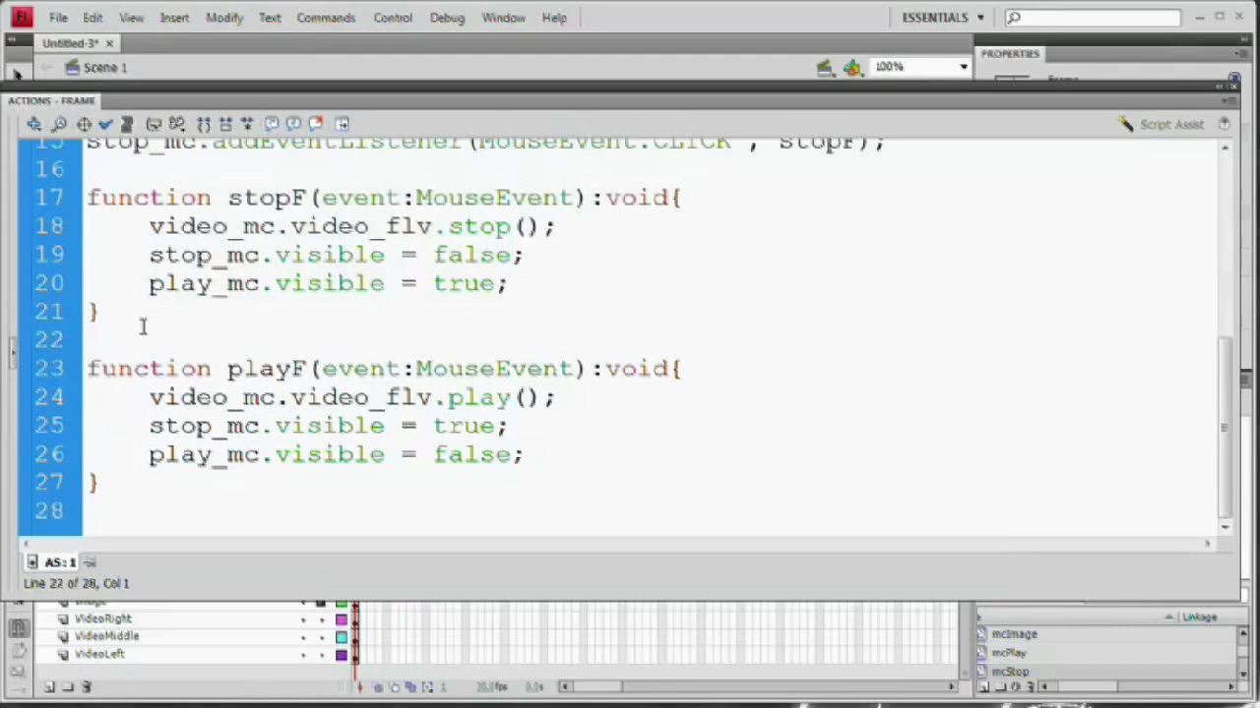
# Step: Duplicate the stop_mc click listener on the line directly below it
pyautogui.moveTo(79, 310); pyautogui.dragTo(889, 312)
pyautogui.hotkey('ctrl', 'c')
pyautogui.click(893, 312)
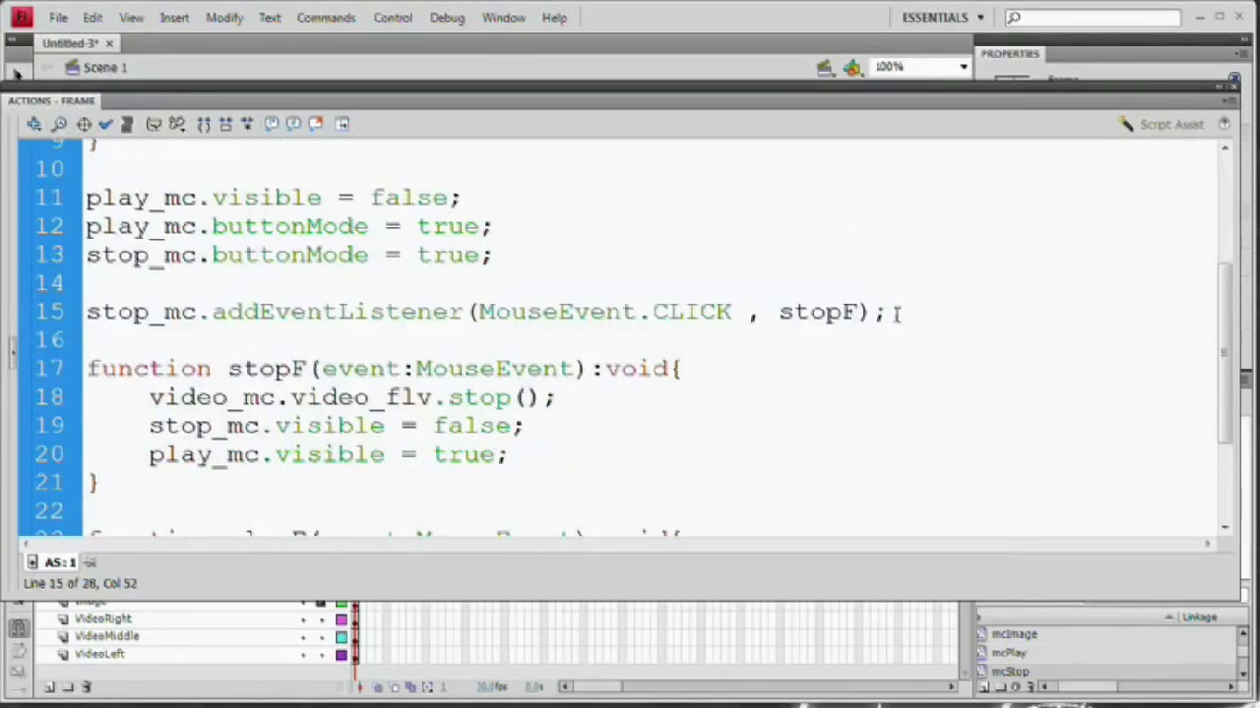
pyautogui.press('Return')
pyautogui.hotkey('ctrl', 'v')
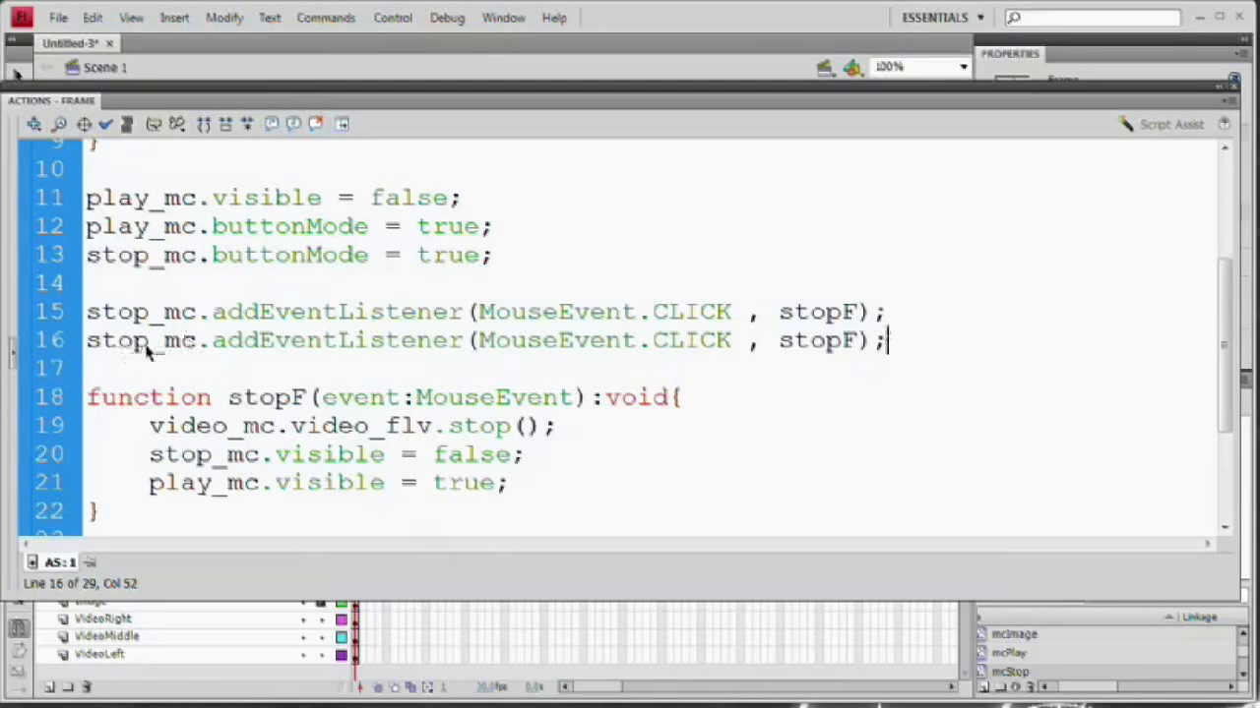
# Step: In the duplicated listener, replace stop_mc with play_mc and the handler stopF with playF
pyautogui.moveTo(148, 341); pyautogui.dragTo(78, 341)
pyautogui.write('play')
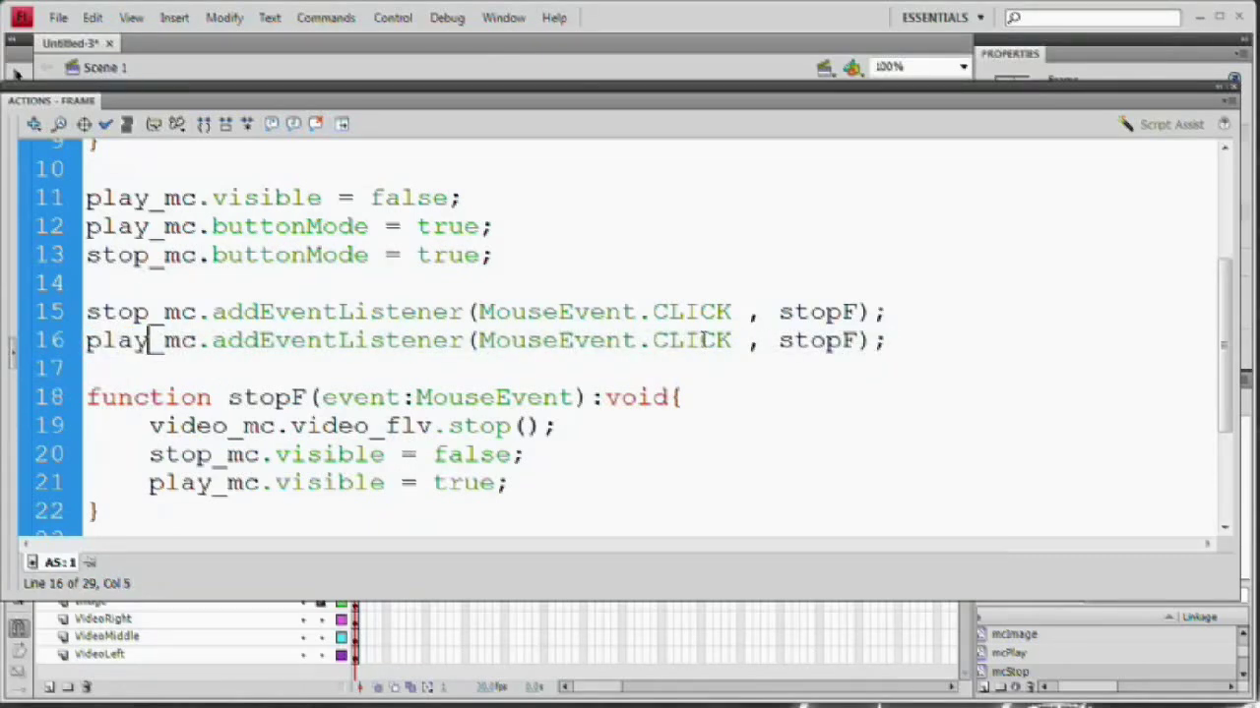
pyautogui.click(781, 341)
pyautogui.keyDown('shift'); pyautogui.click(837, 341); pyautogui.keyUp('shift')
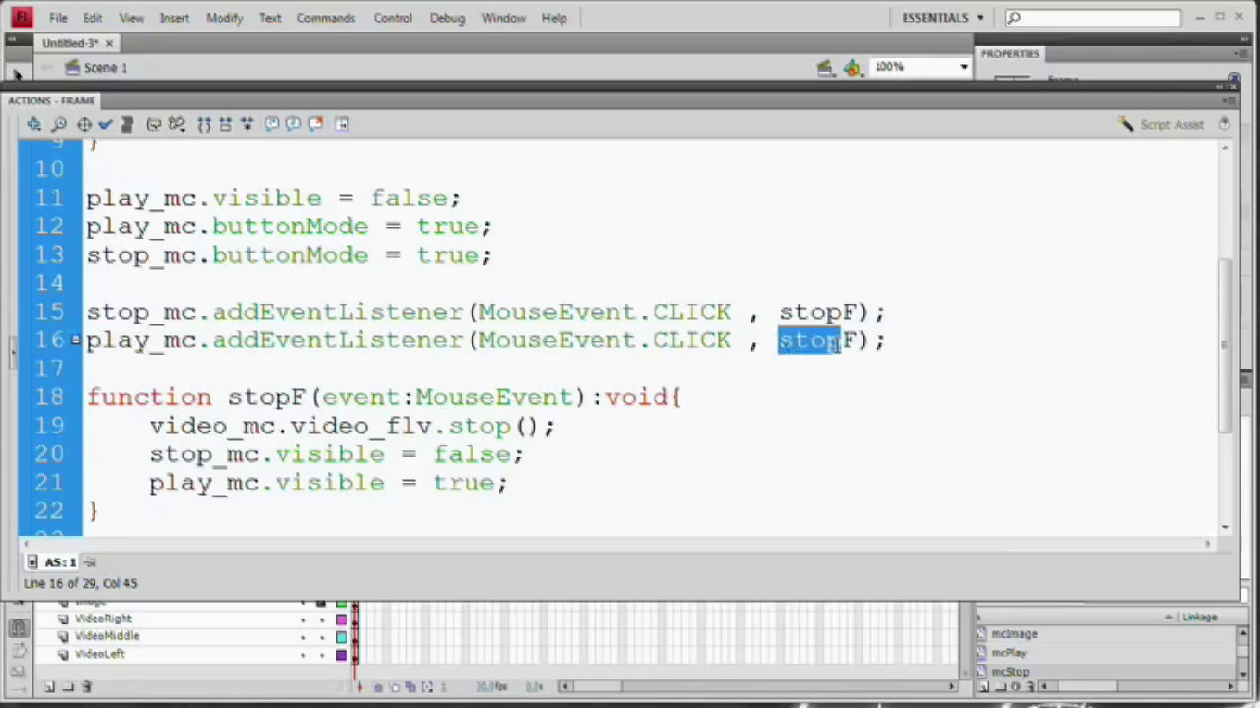
pyautogui.write('playu')
pyautogui.press('BackSpace')
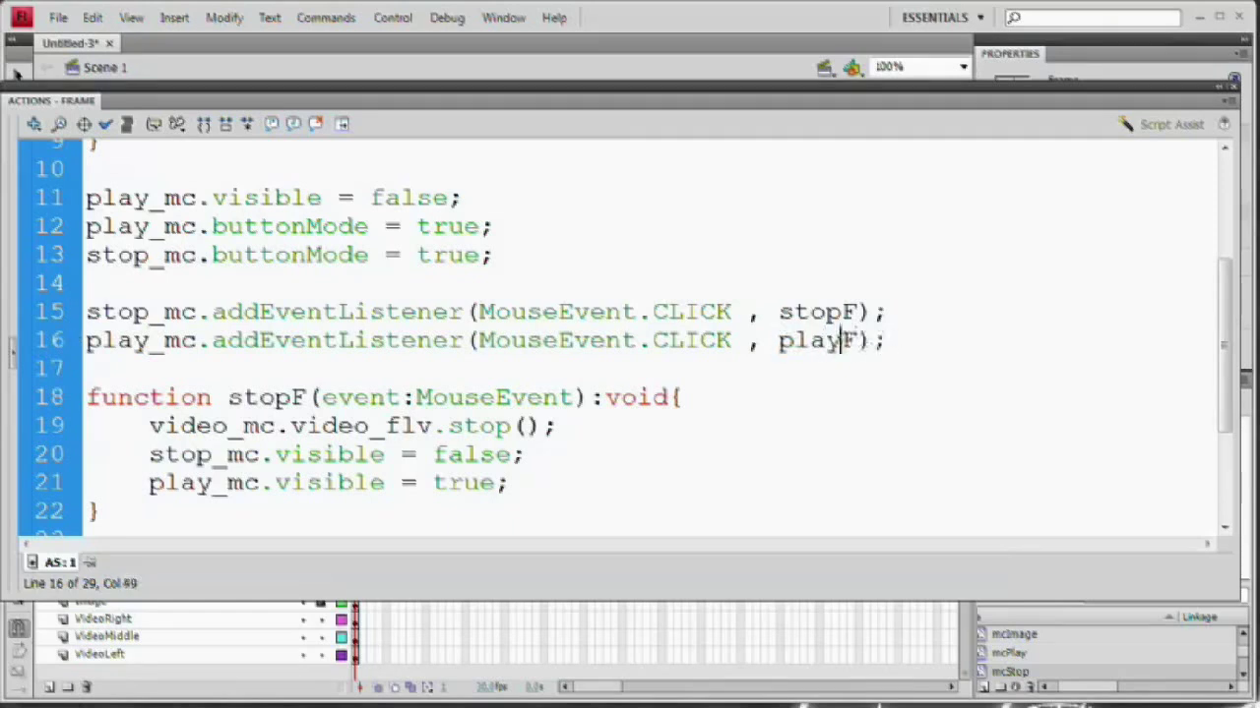
# Step: Test the movie by toggling the video with the stop and play buttons, then close the preview and the script editor
pyautogui.hotkey('ctrl', 'Return')
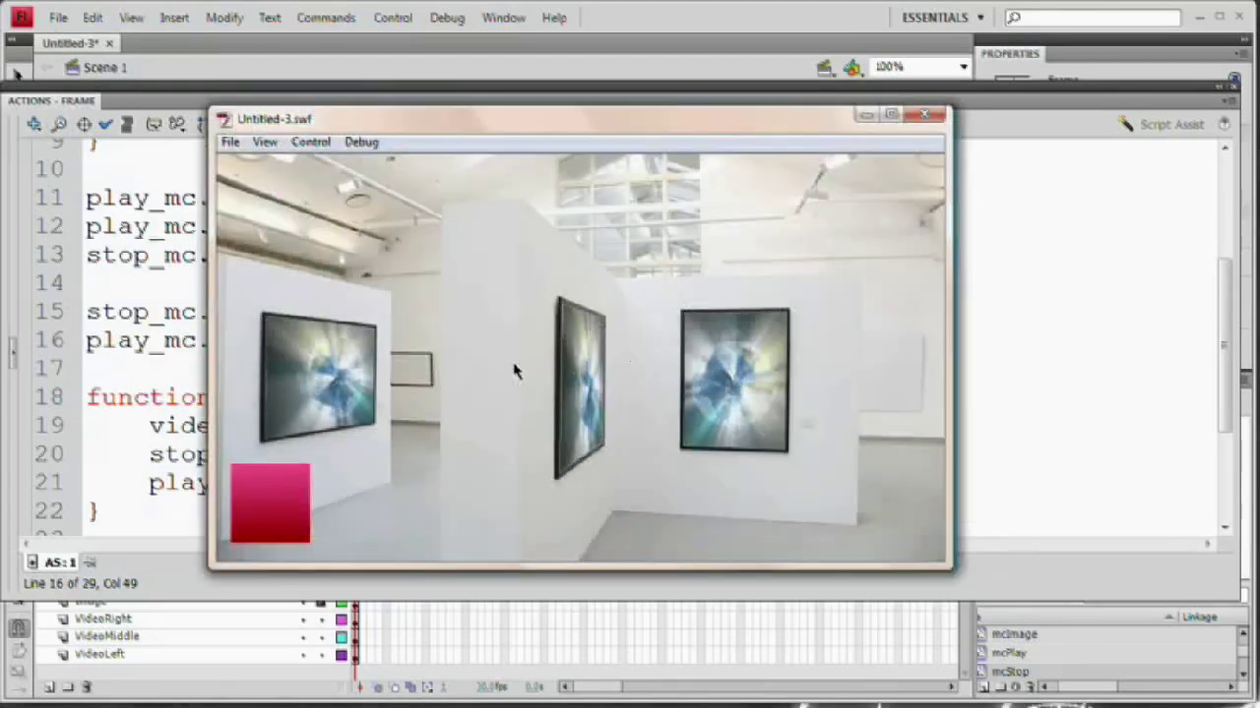
pyautogui.click(279, 514)
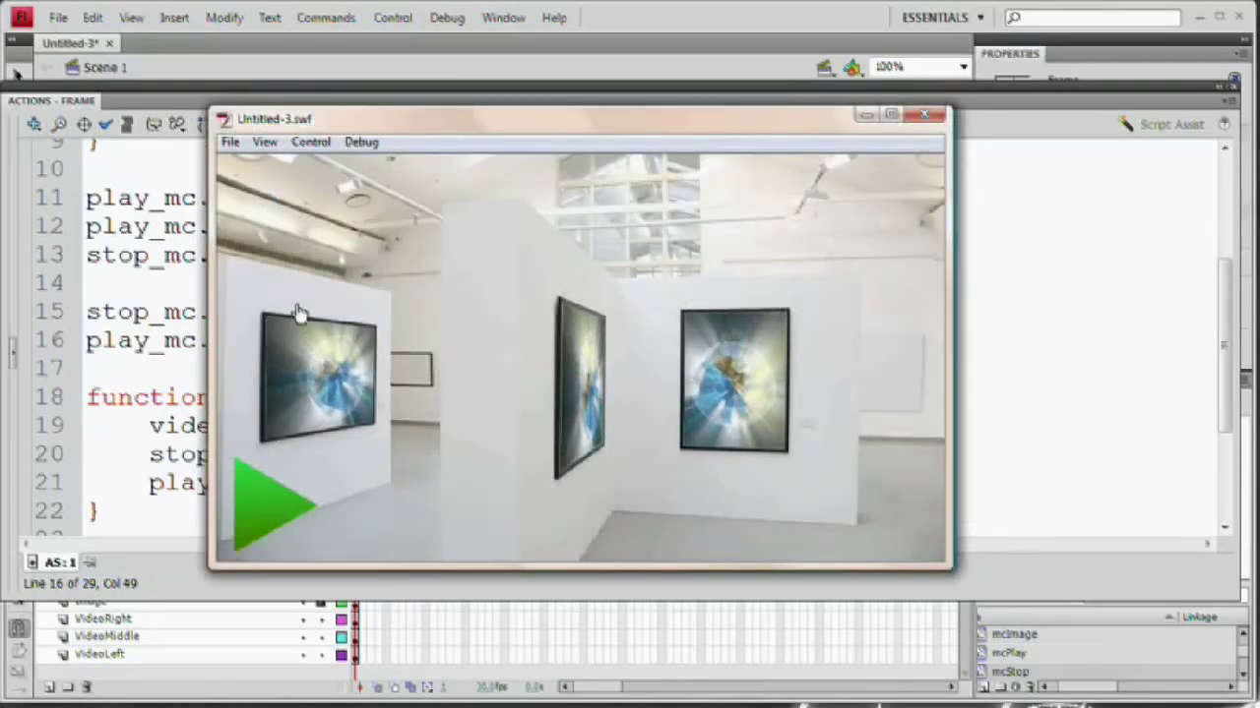
pyautogui.click(265, 511)
pyautogui.click(280, 513)
pyautogui.click(278, 510)
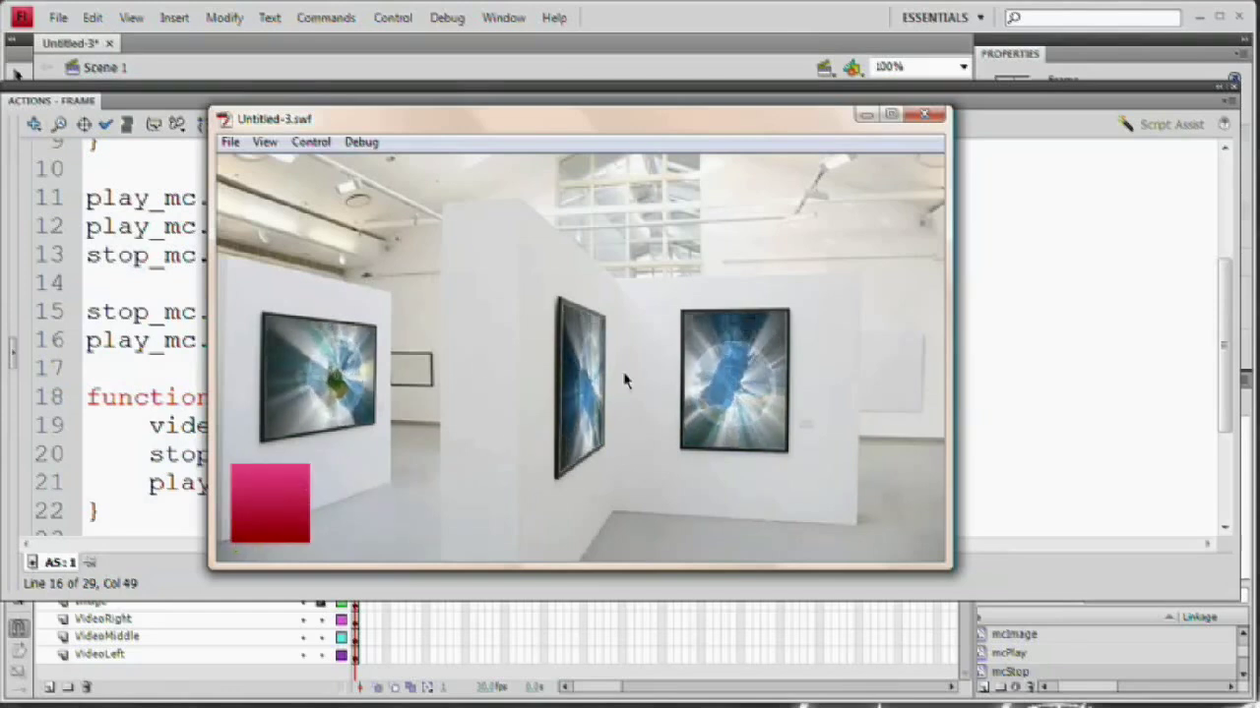
pyautogui.click(925, 116)
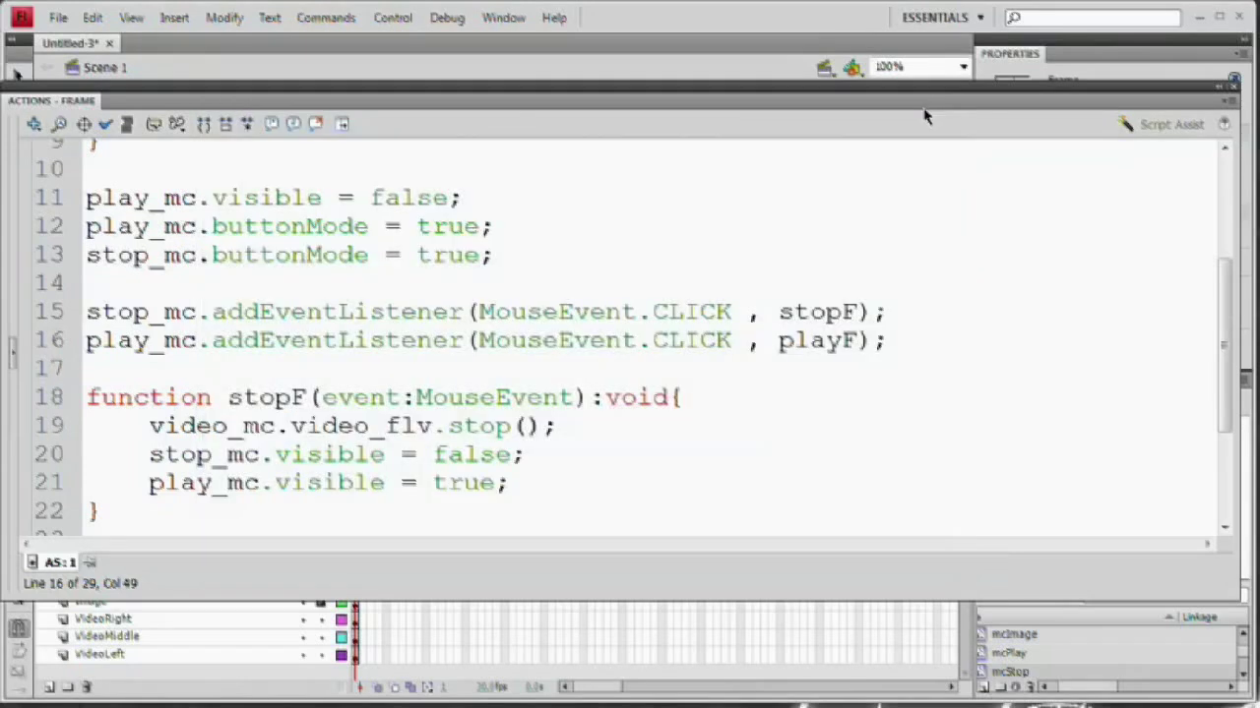
pyautogui.press('F9')
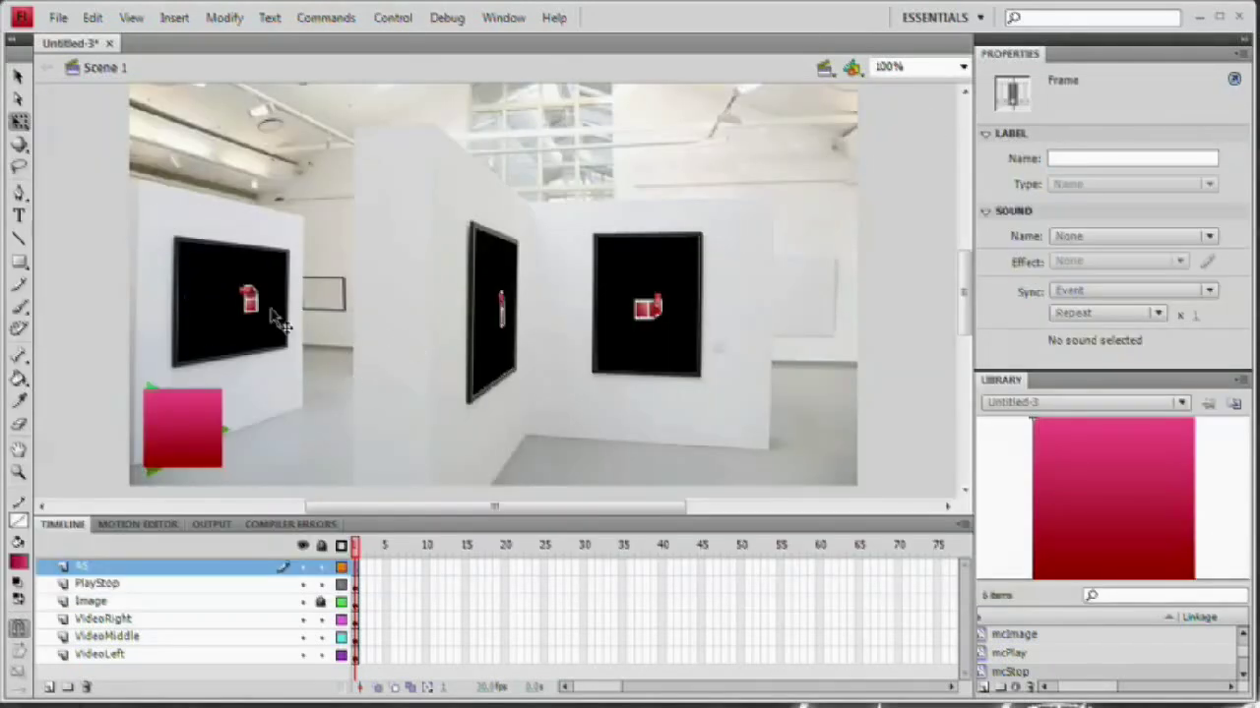
# Step: Reopen the frame script and review the VideoEvent import, the three COMPLETE listeners and the videoDoneF function
pyautogui.press('F9')
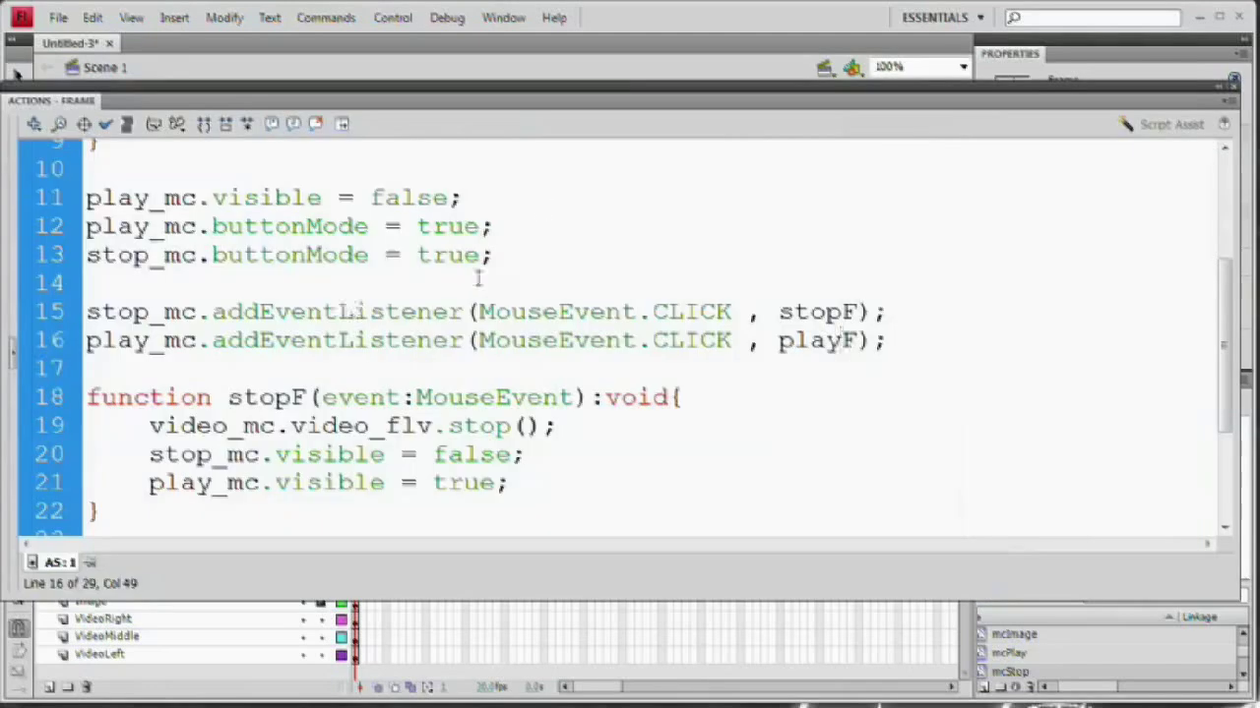
pyautogui.scroll(4, 478, 275)
pyautogui.moveTo(86, 154); pyautogui.dragTo(554, 151)
pyautogui.click(511, 152)
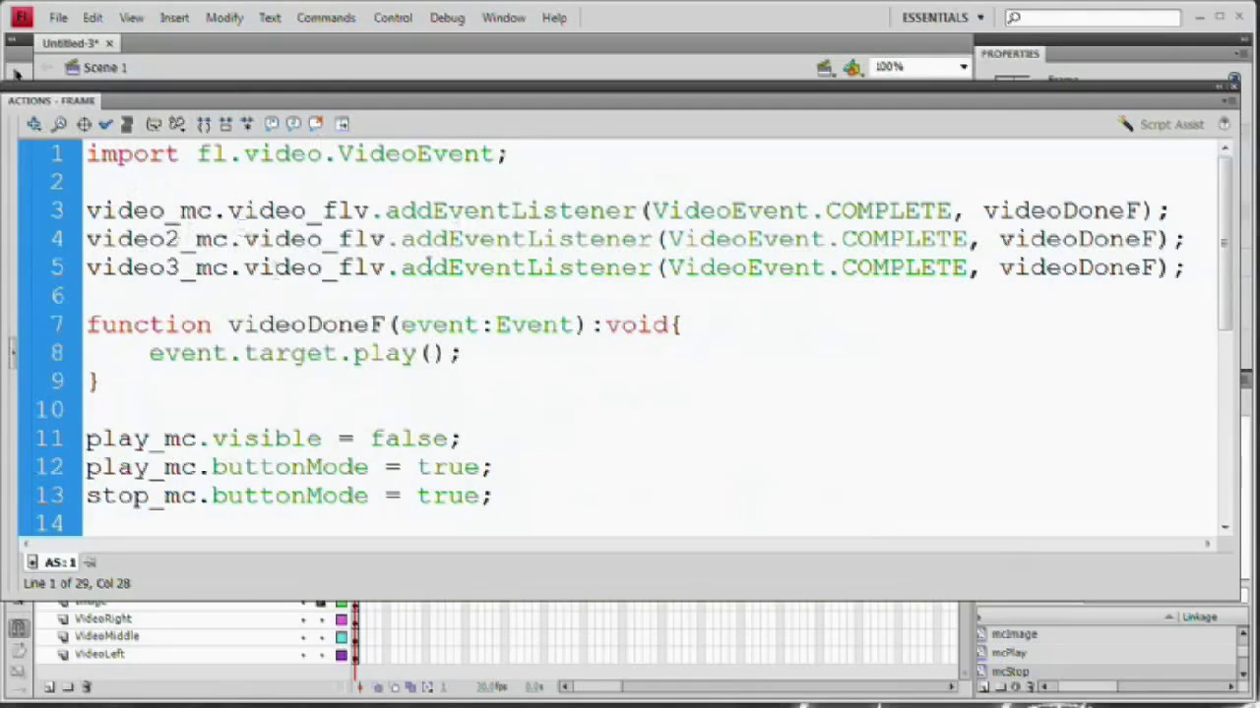
pyautogui.moveTo(653, 209); pyautogui.dragTo(937, 210)
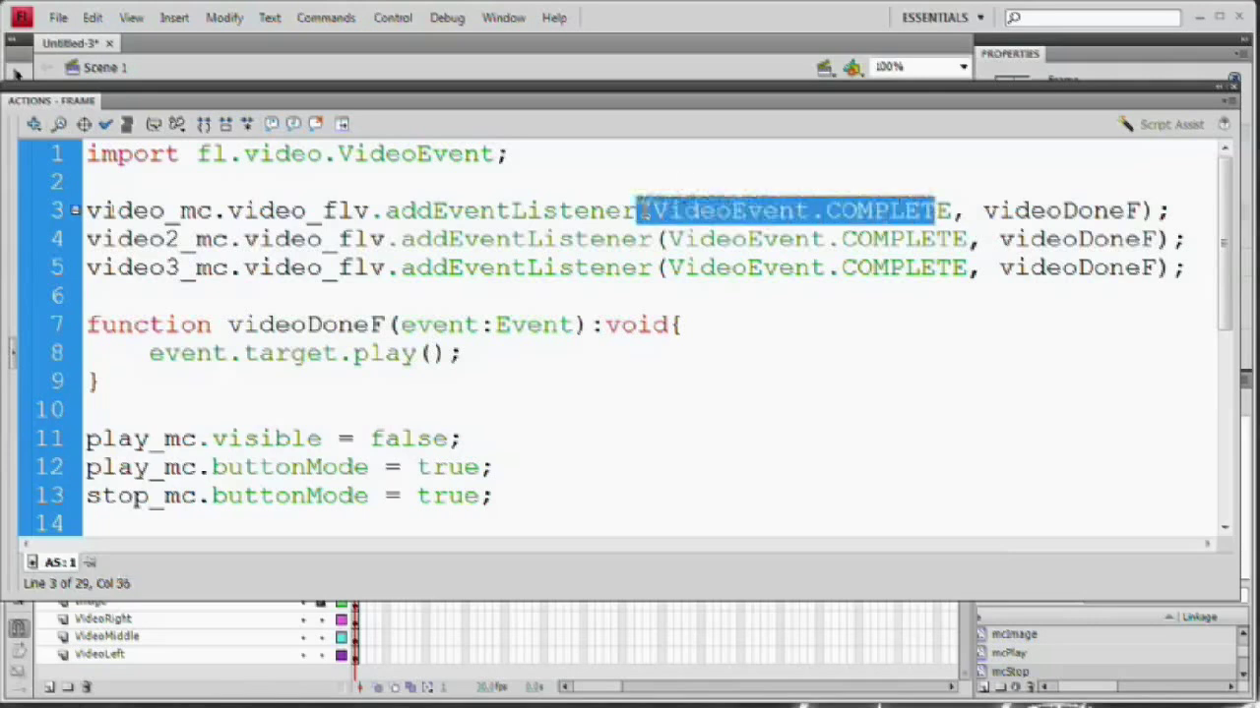
pyautogui.moveTo(1153, 211); pyautogui.dragTo(998, 211)
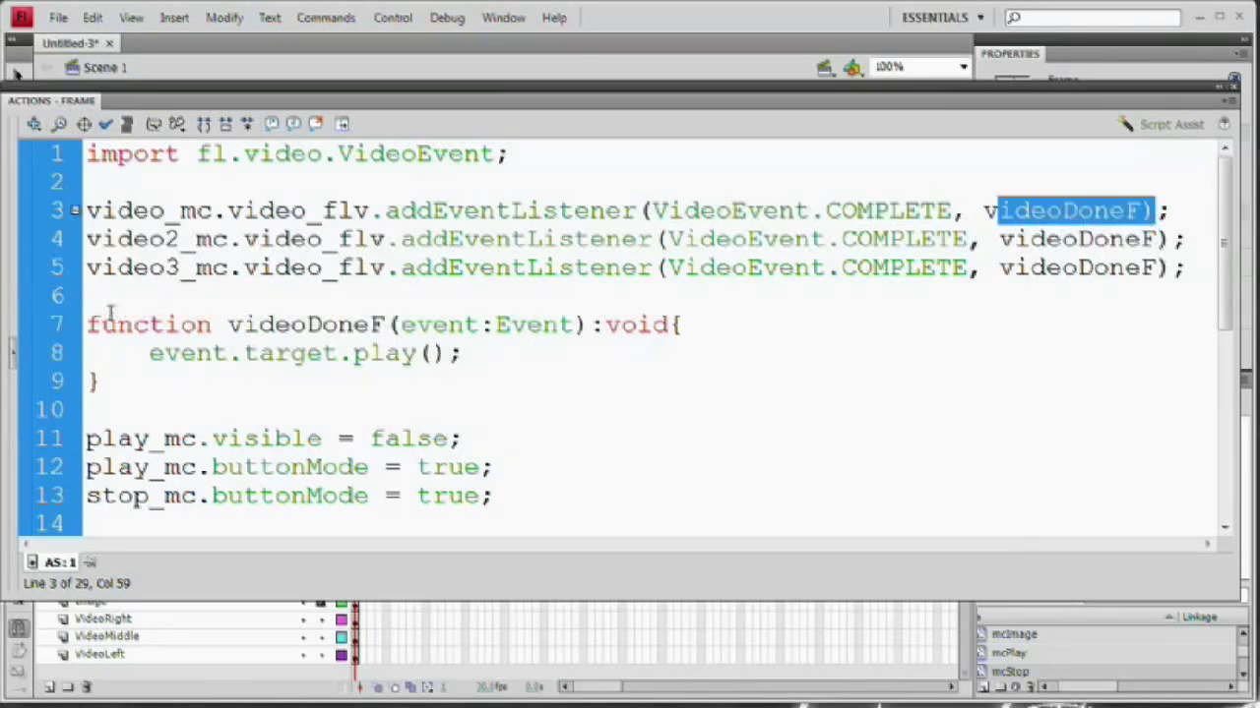
pyautogui.moveTo(102, 323); pyautogui.dragTo(458, 368)
pyautogui.click(276, 355)
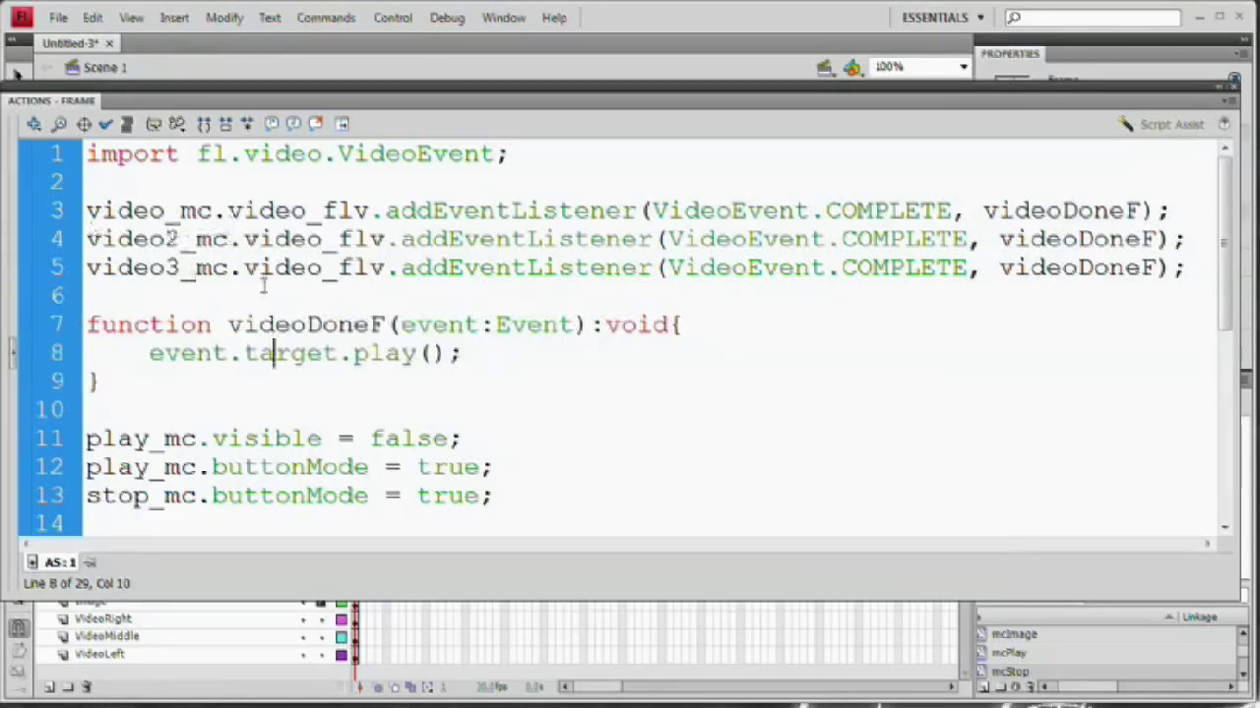
pyautogui.moveTo(338, 354); pyautogui.dragTo(149, 354)
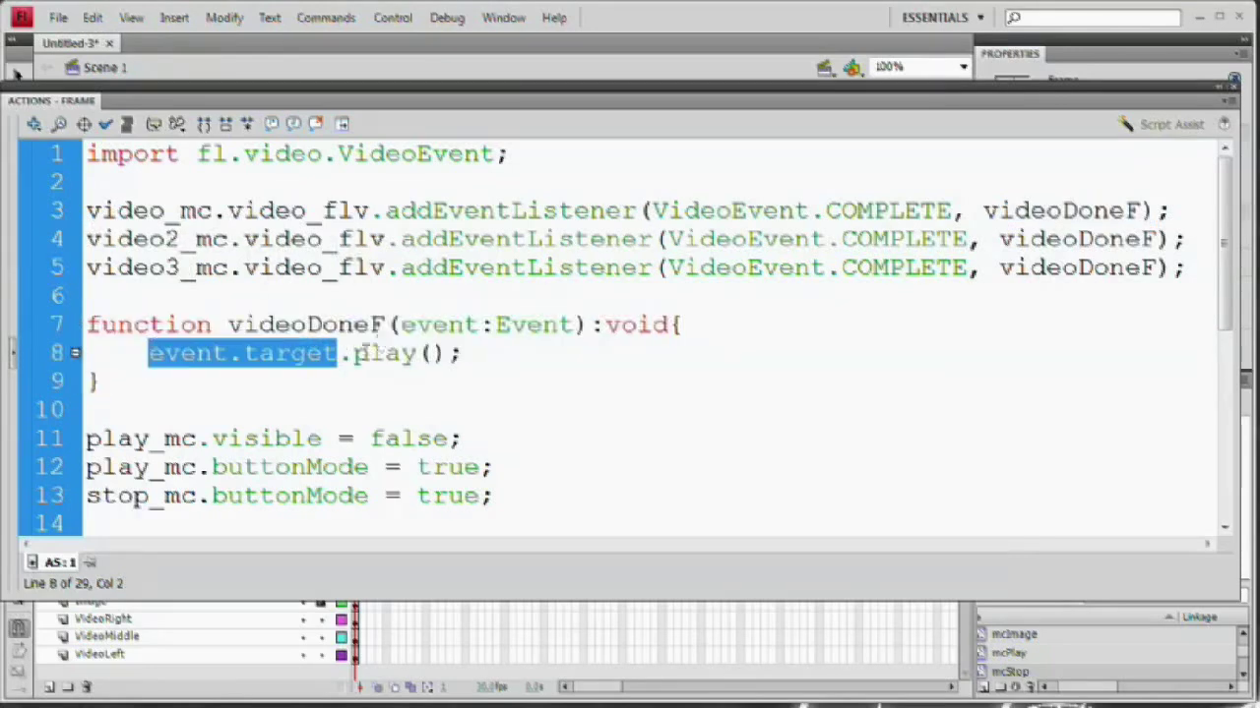
pyautogui.moveTo(463, 354); pyautogui.dragTo(352, 354)
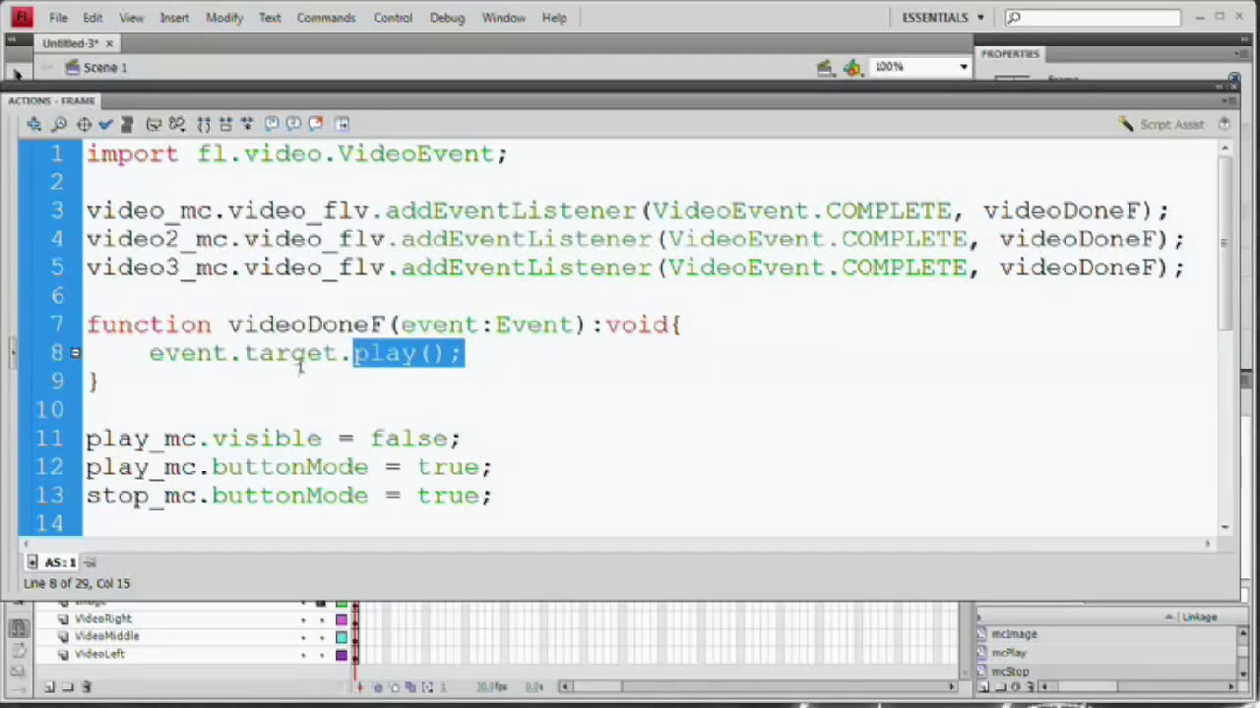
# Step: Review the button visibility and buttonMode lines, the click listeners and the stopF and playF functions, then close the script editor
pyautogui.click(244, 439)
pyautogui.scroll(-3, 244, 439)
pyautogui.scroll(2, 244, 295)
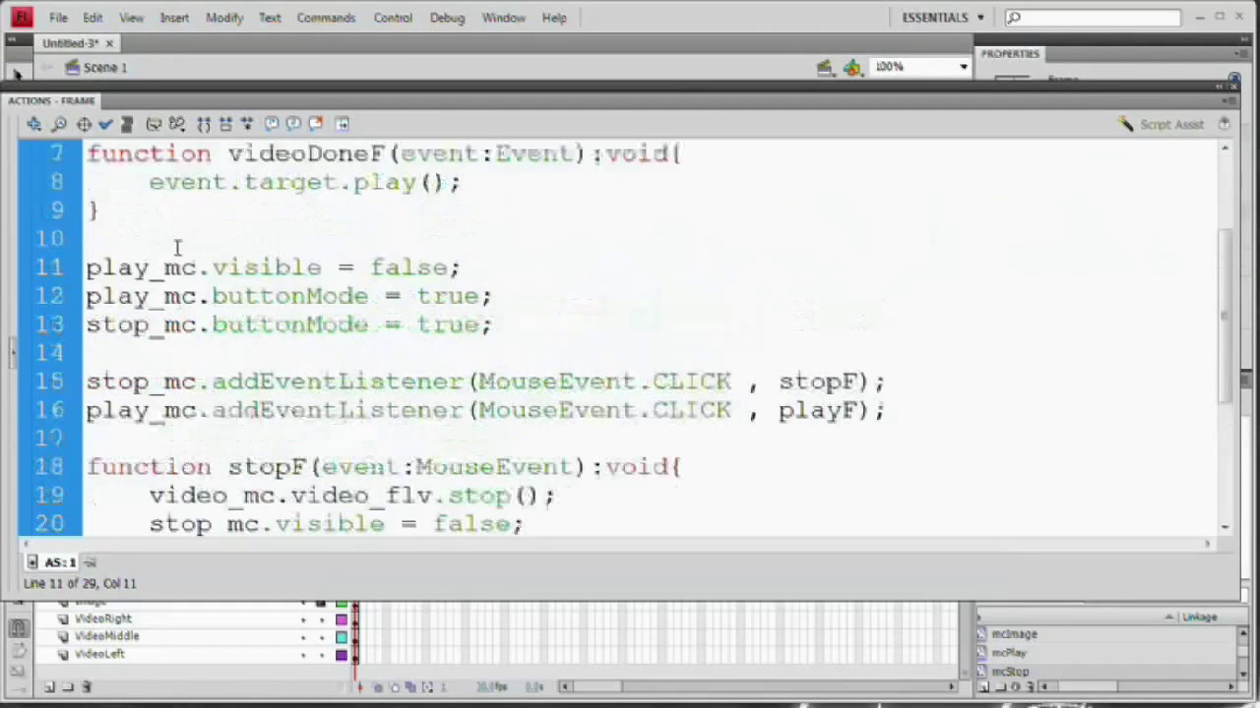
pyautogui.moveTo(105, 272); pyautogui.dragTo(389, 271)
pyautogui.moveTo(133, 295); pyautogui.dragTo(433, 311)
pyautogui.click(177, 323)
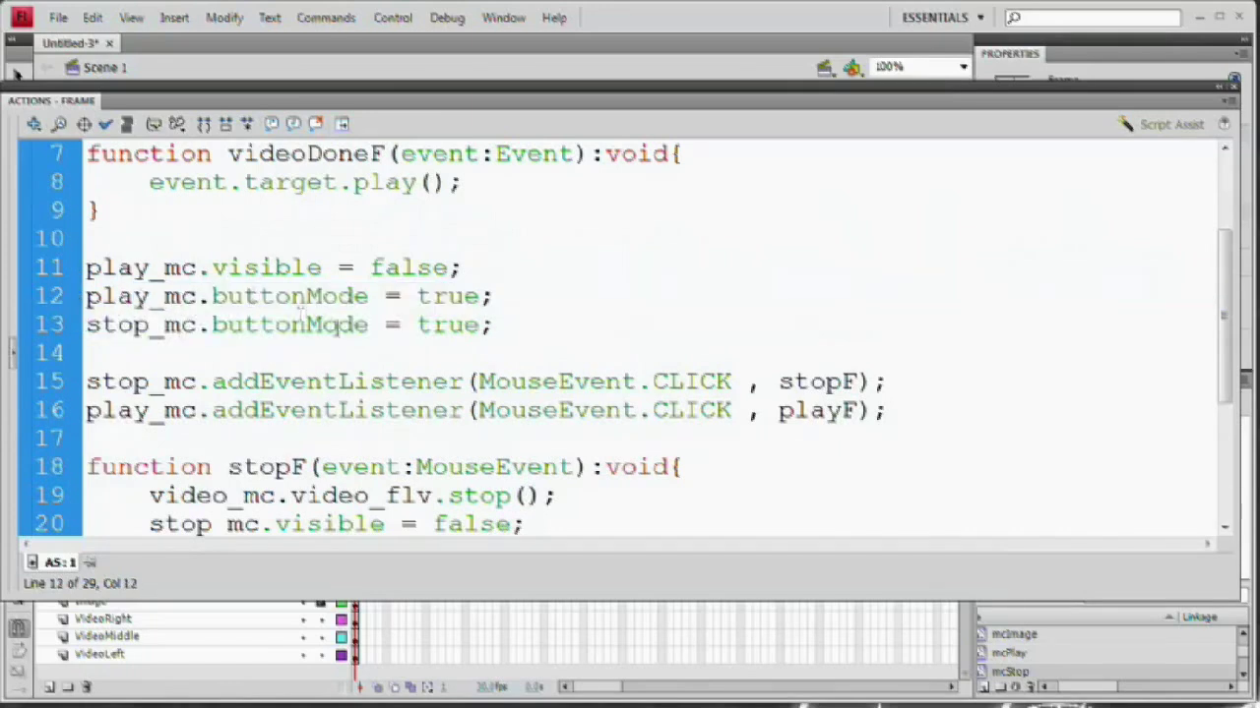
pyautogui.moveTo(258, 296); pyautogui.dragTo(366, 325)
pyautogui.click(414, 325)
pyautogui.click(195, 387)
pyautogui.scroll(-1, 352, 398)
pyautogui.scroll(-1, 351, 402)
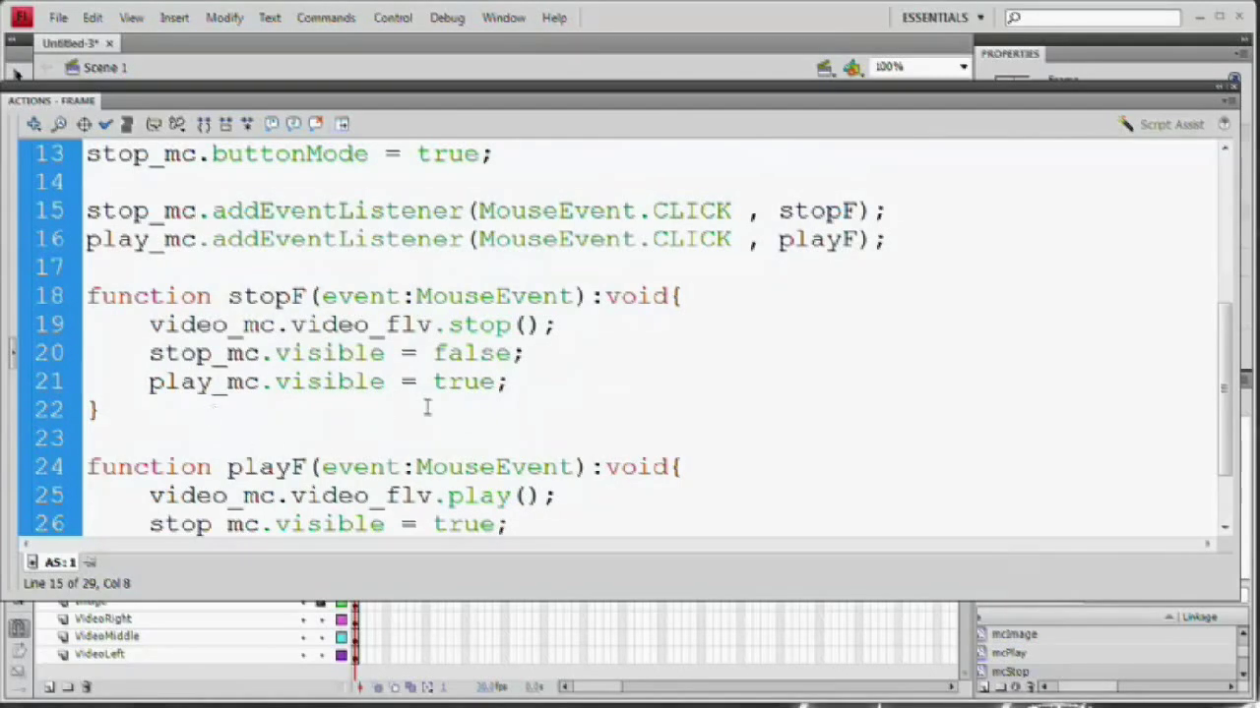
pyautogui.scroll(-1, 331, 364)
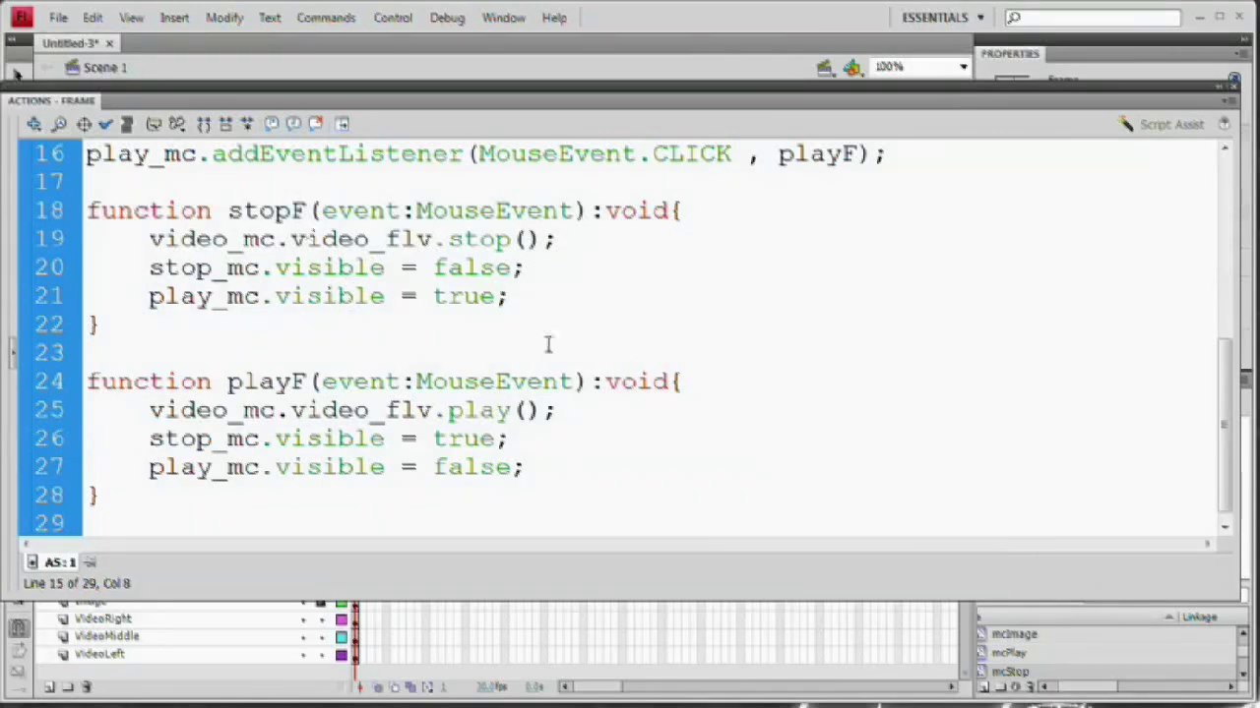
pyautogui.scroll(5, 475, 316)
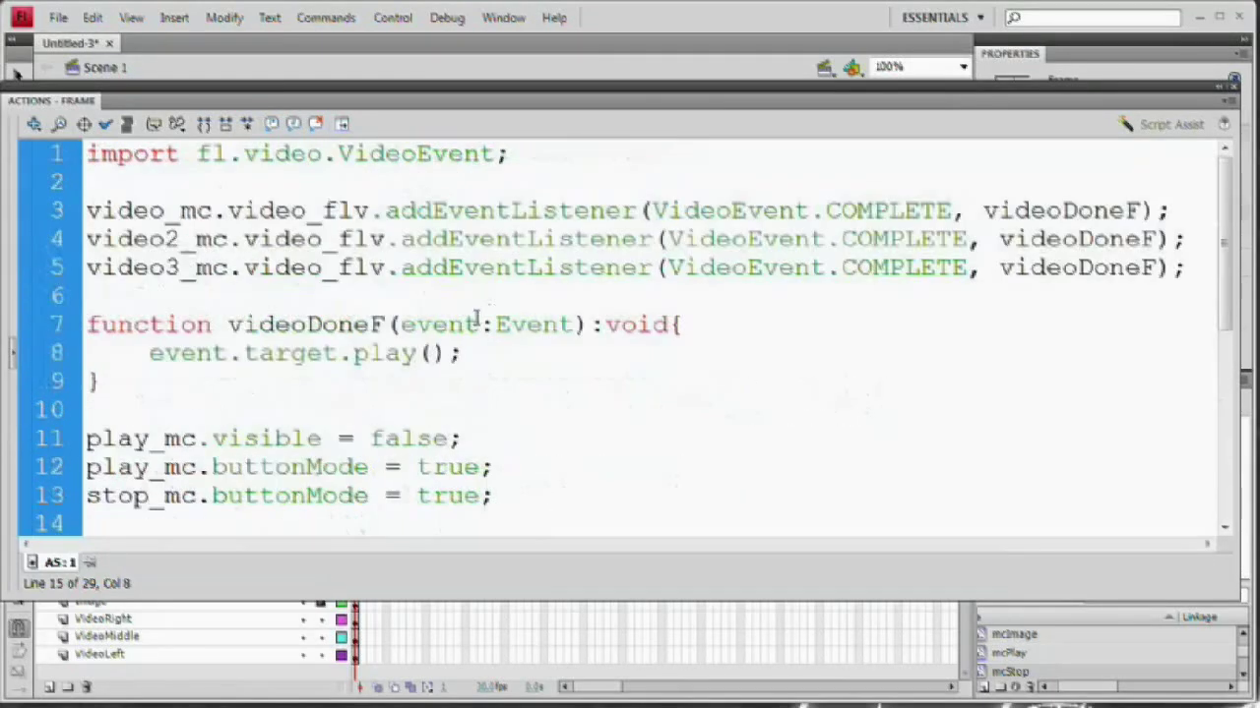
pyautogui.press('F9')
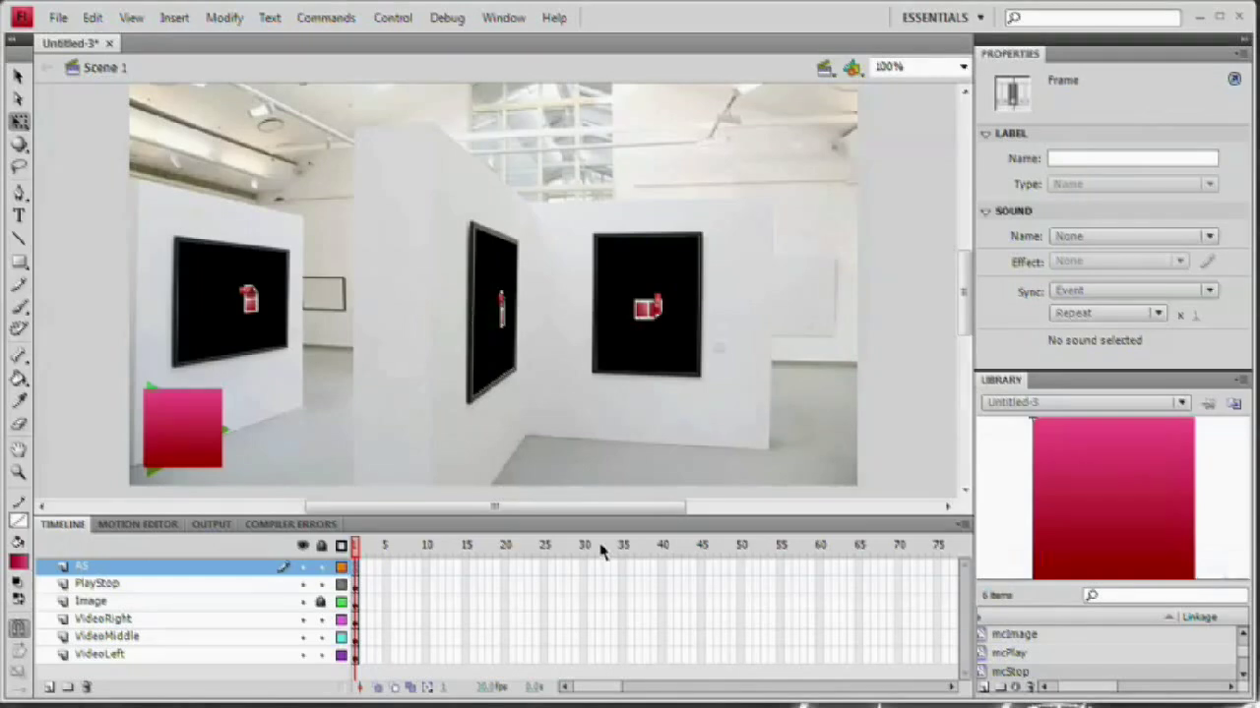